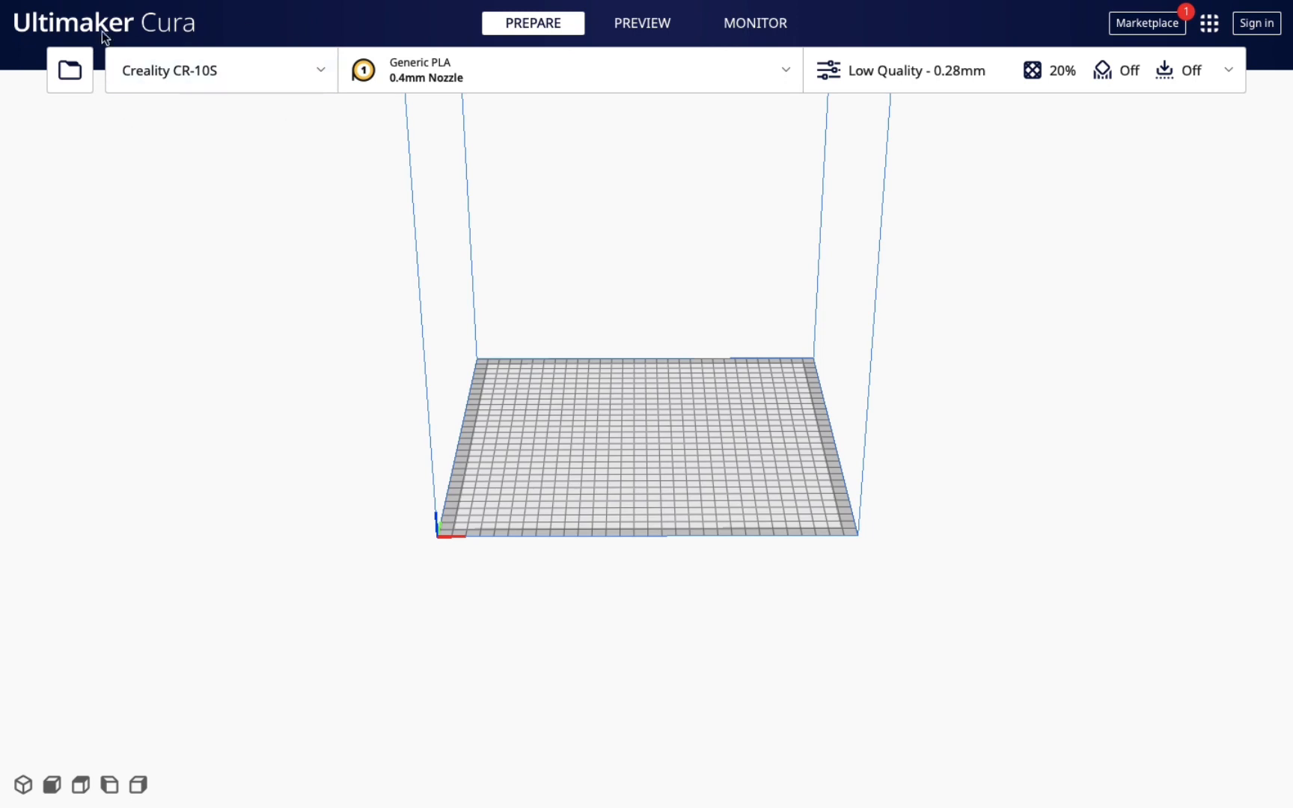
Step: Choose generic PLA as the material and the 0.4mm Nozzle for the Creality CR-10S
click(267, 89)
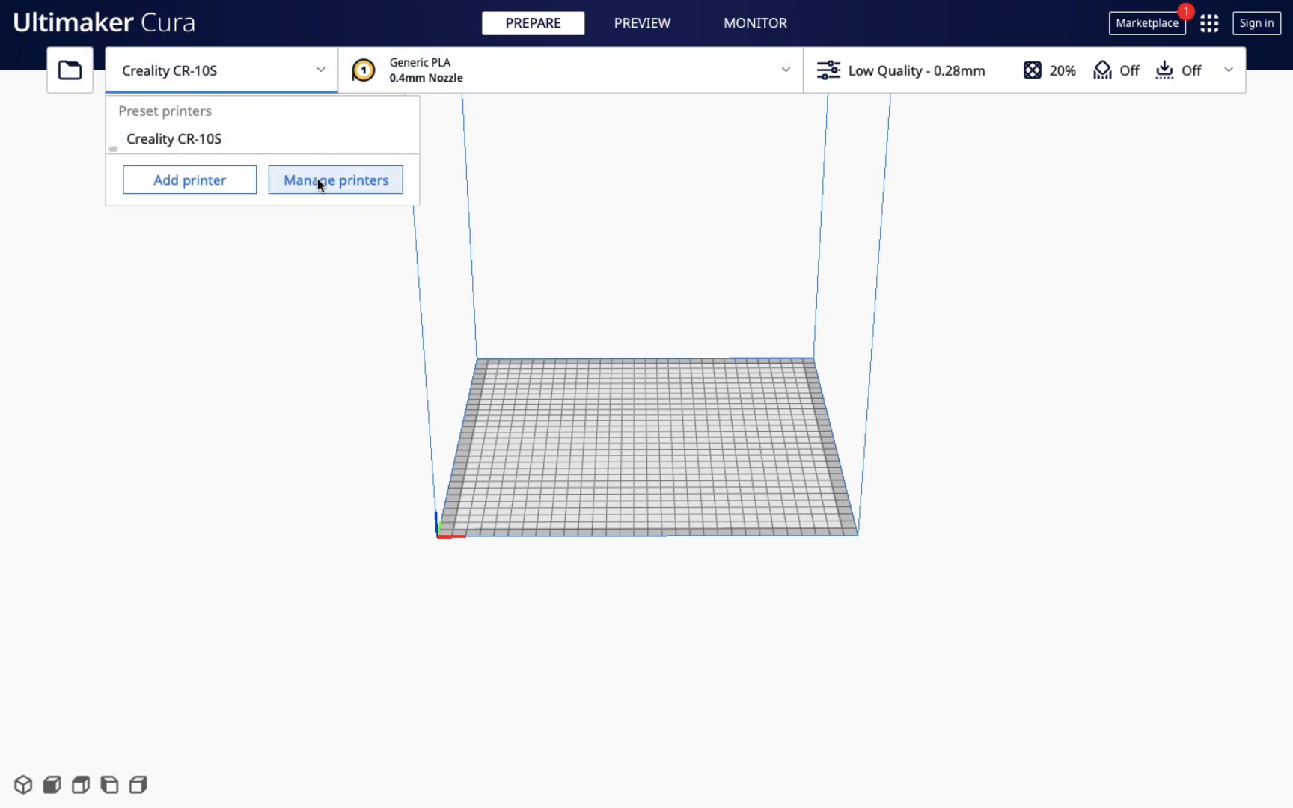
click(261, 70)
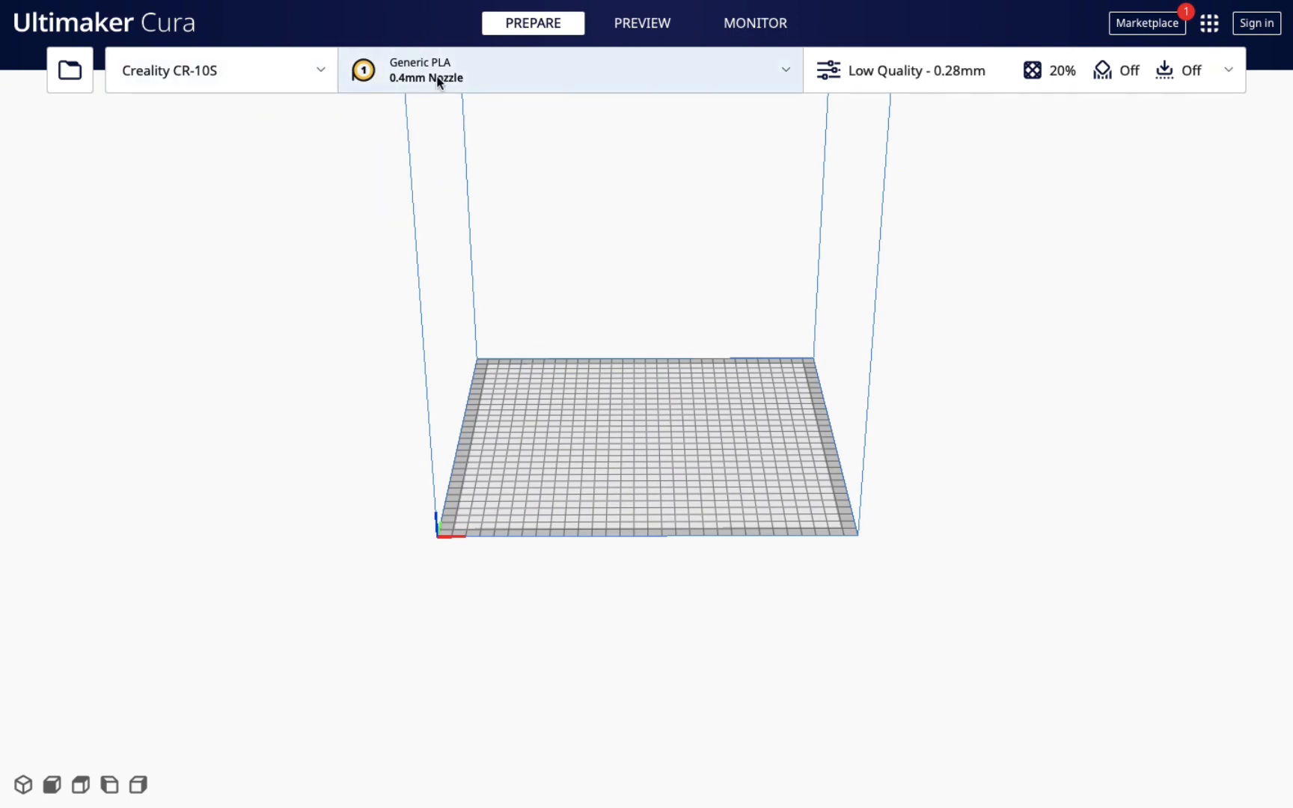
click(660, 71)
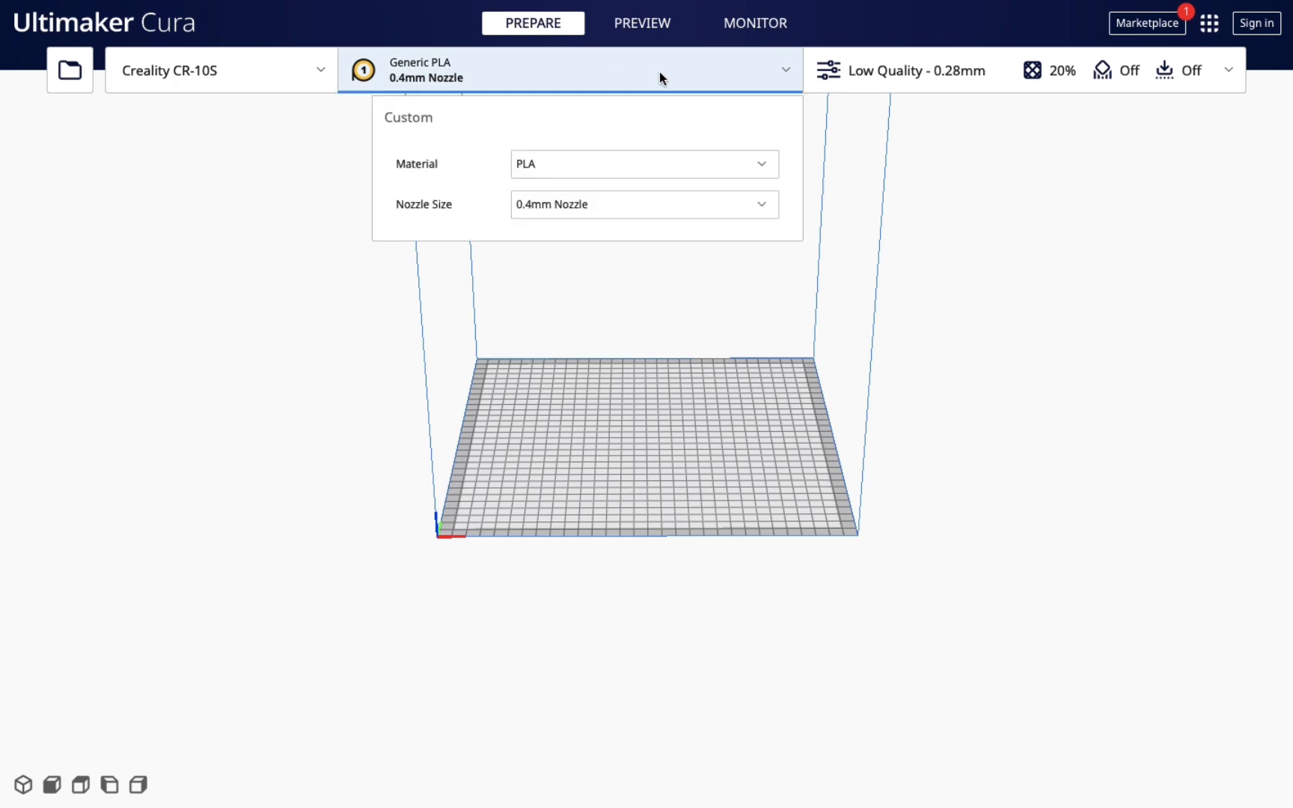
click(556, 171)
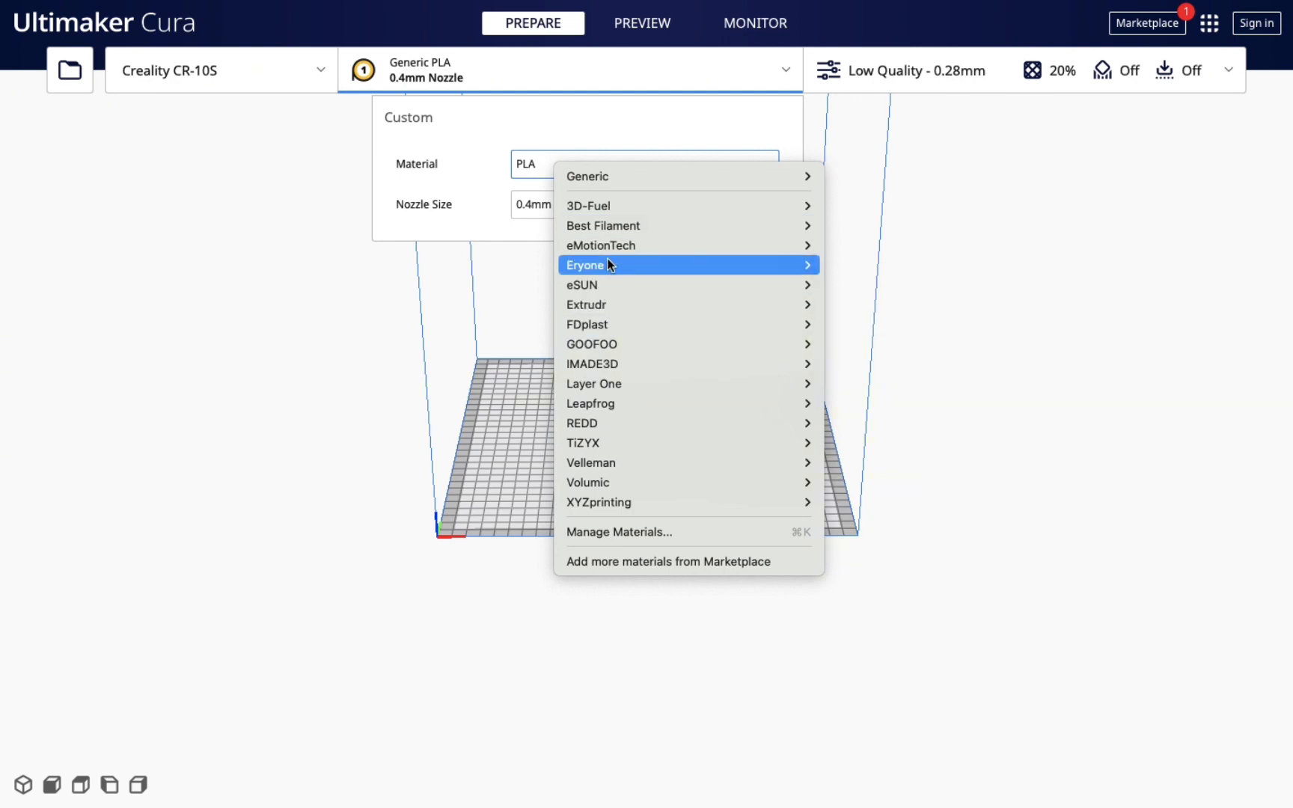
mouse_move(629, 178)
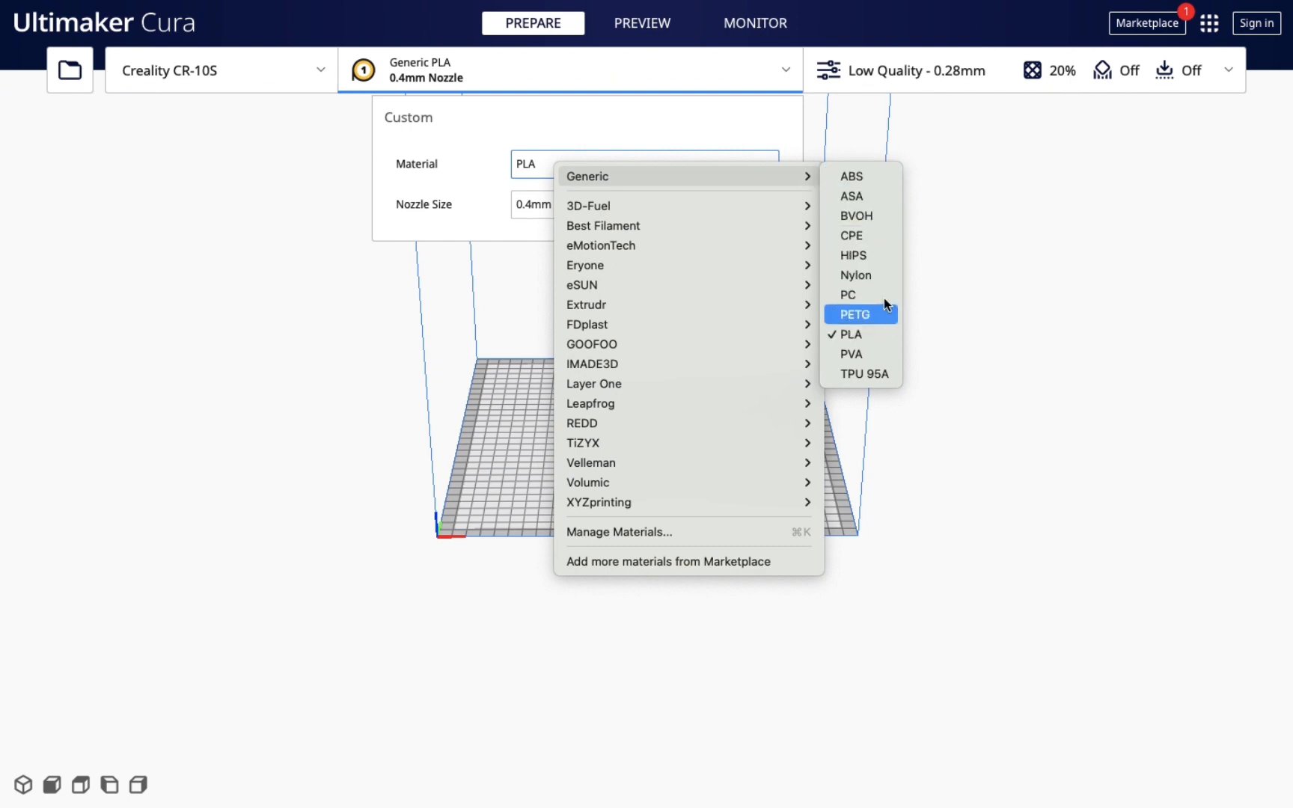
click(805, 182)
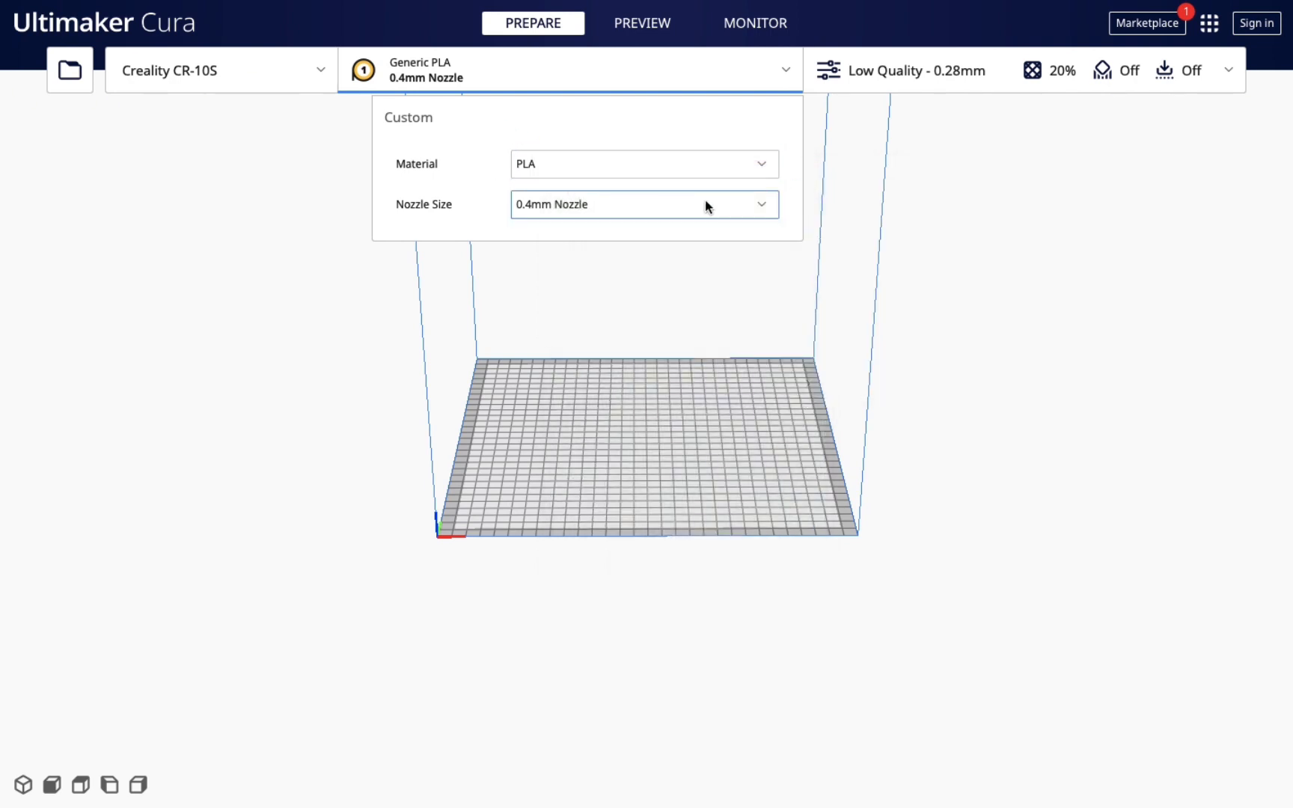
click(738, 209)
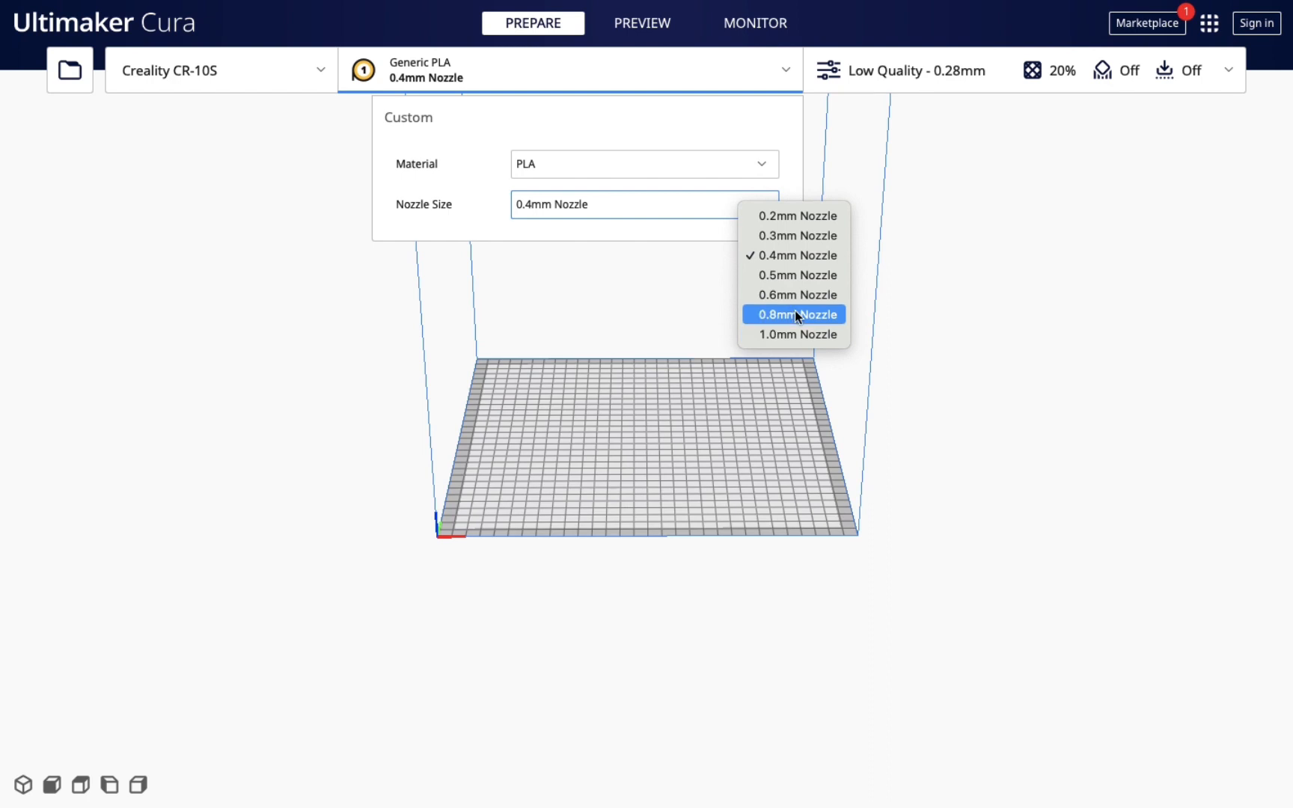
click(785, 254)
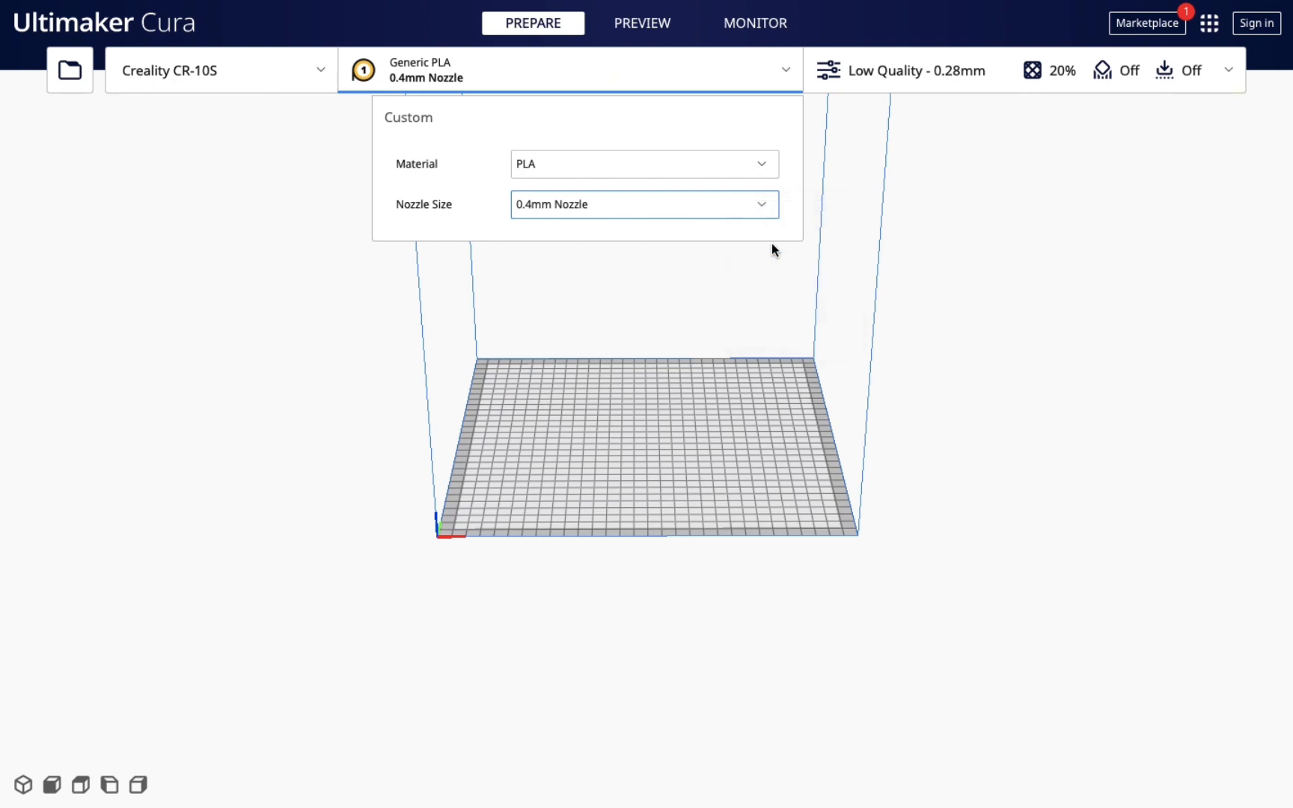
click(785, 74)
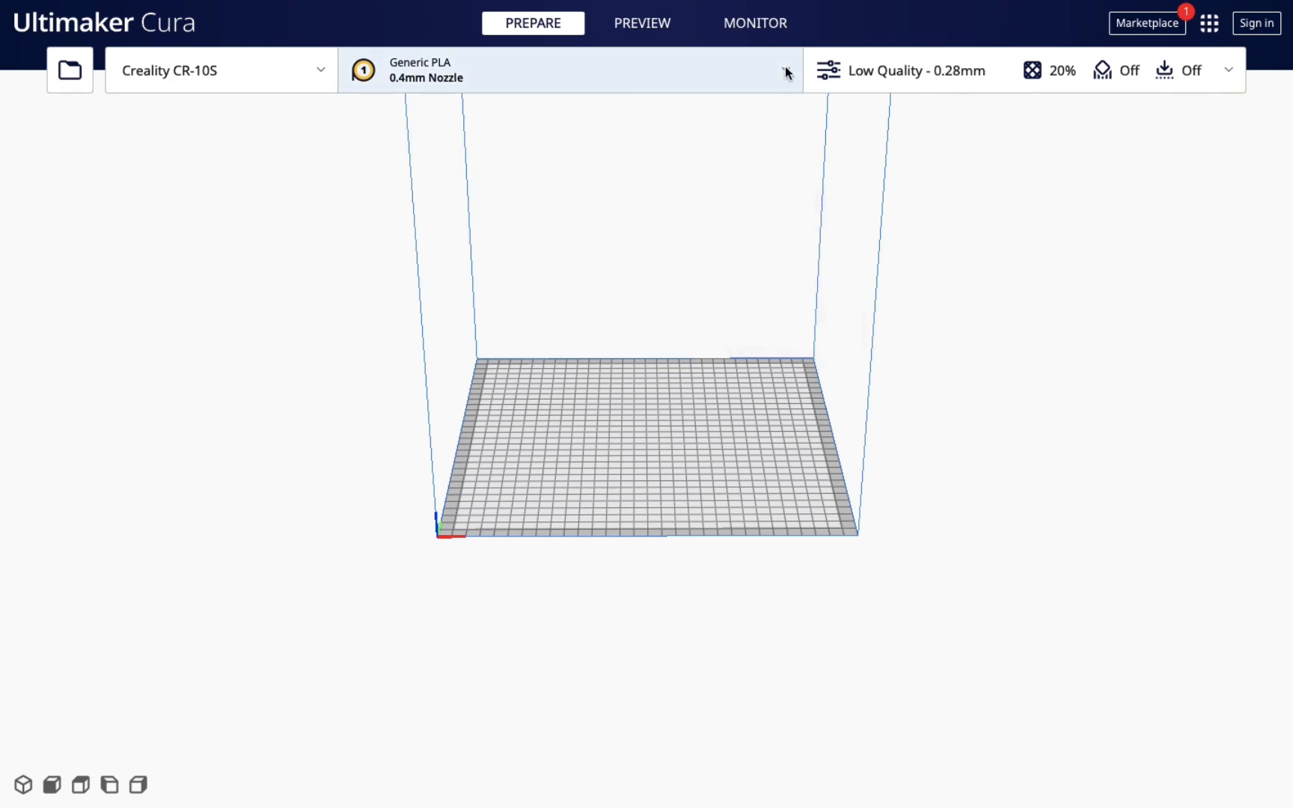
Step: Choose the Low Quality - 0.28 mm profile in the print settings
click(1231, 70)
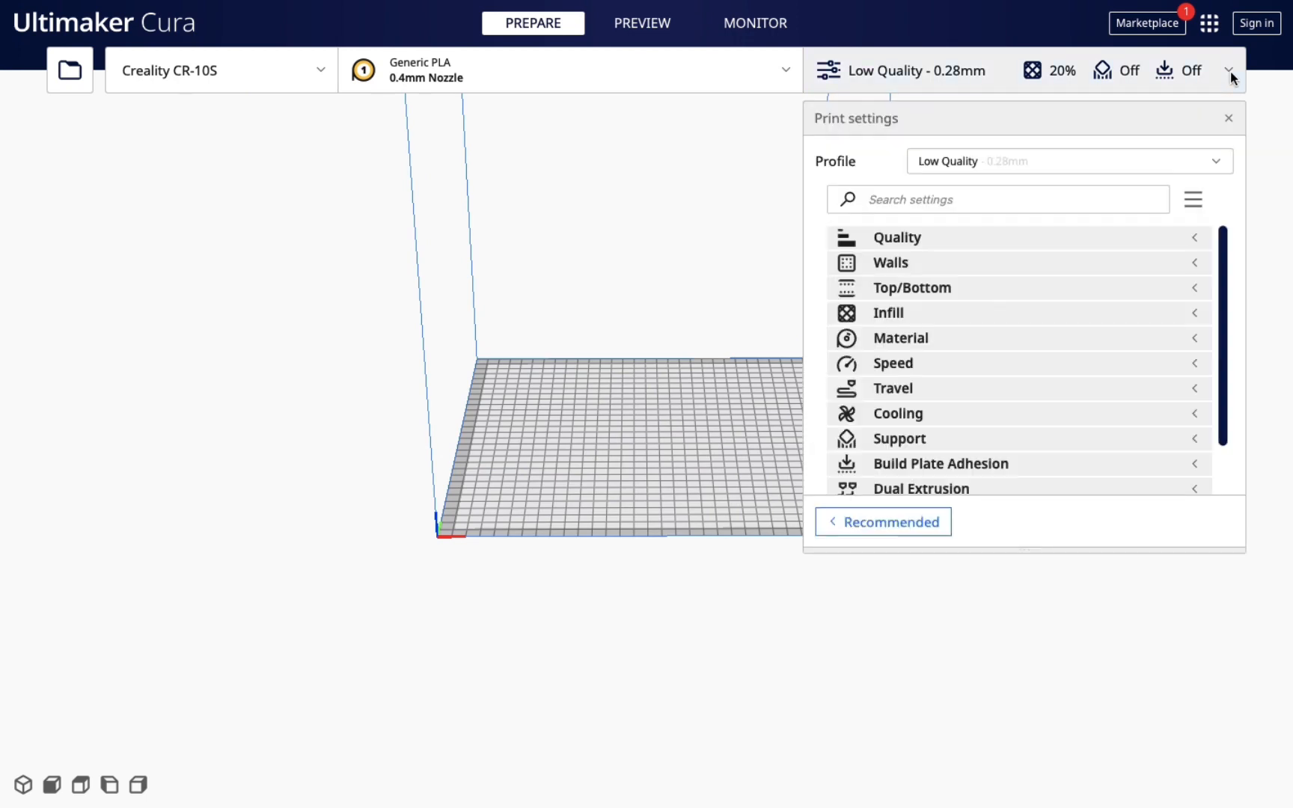
click(1048, 165)
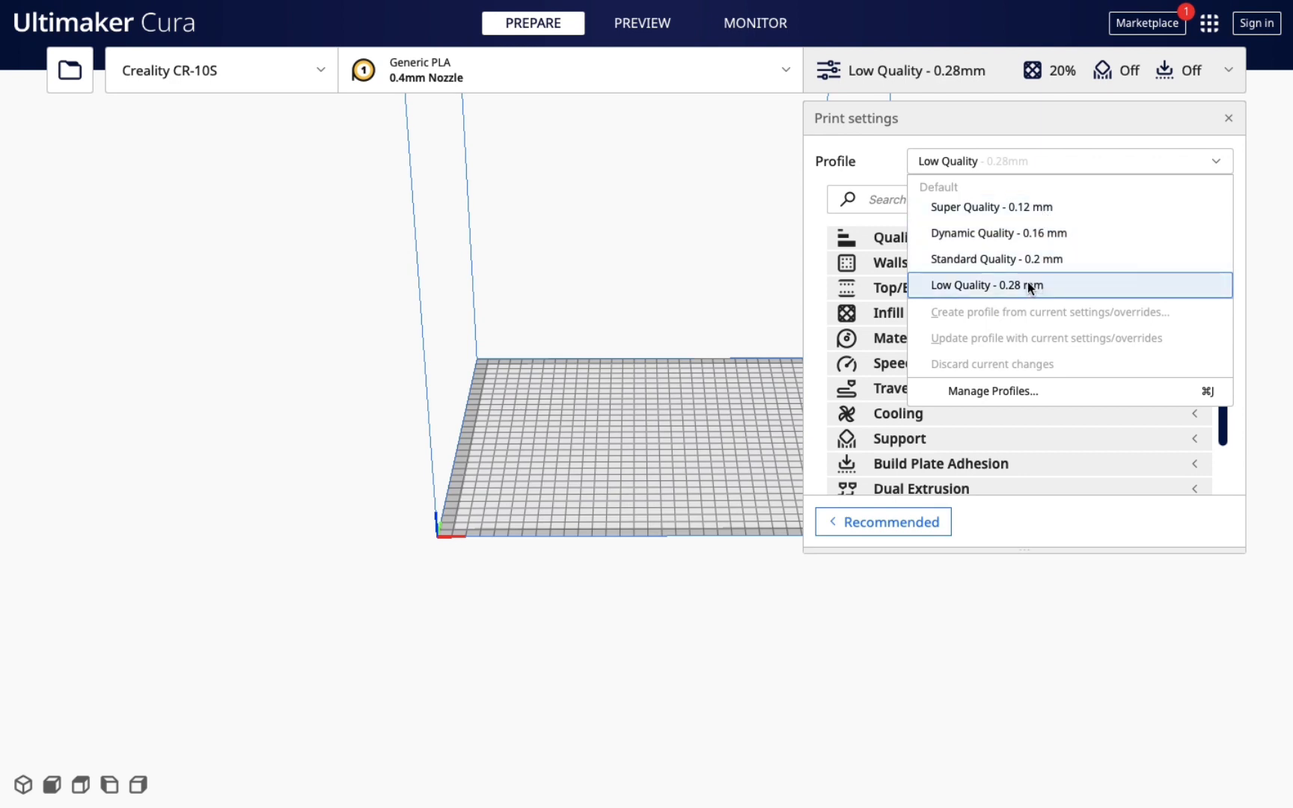
click(991, 285)
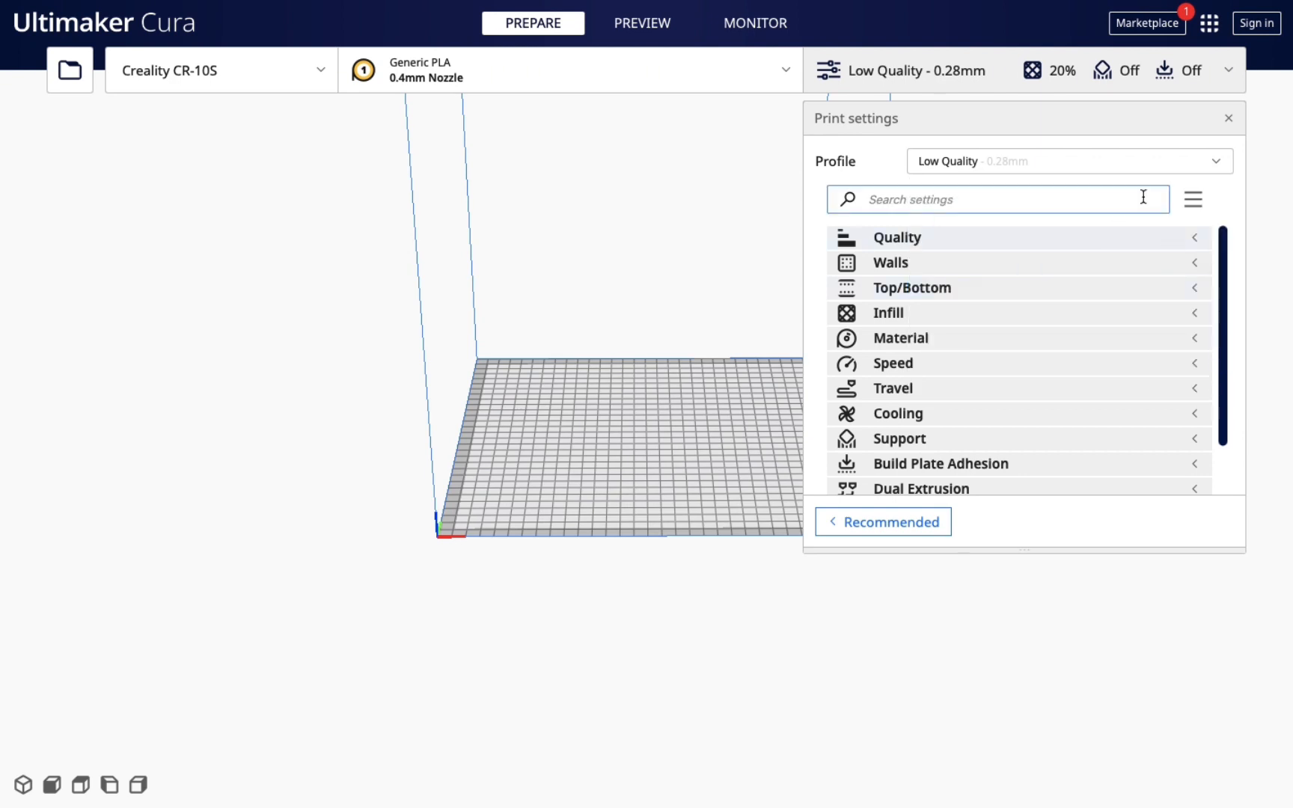
click(1228, 118)
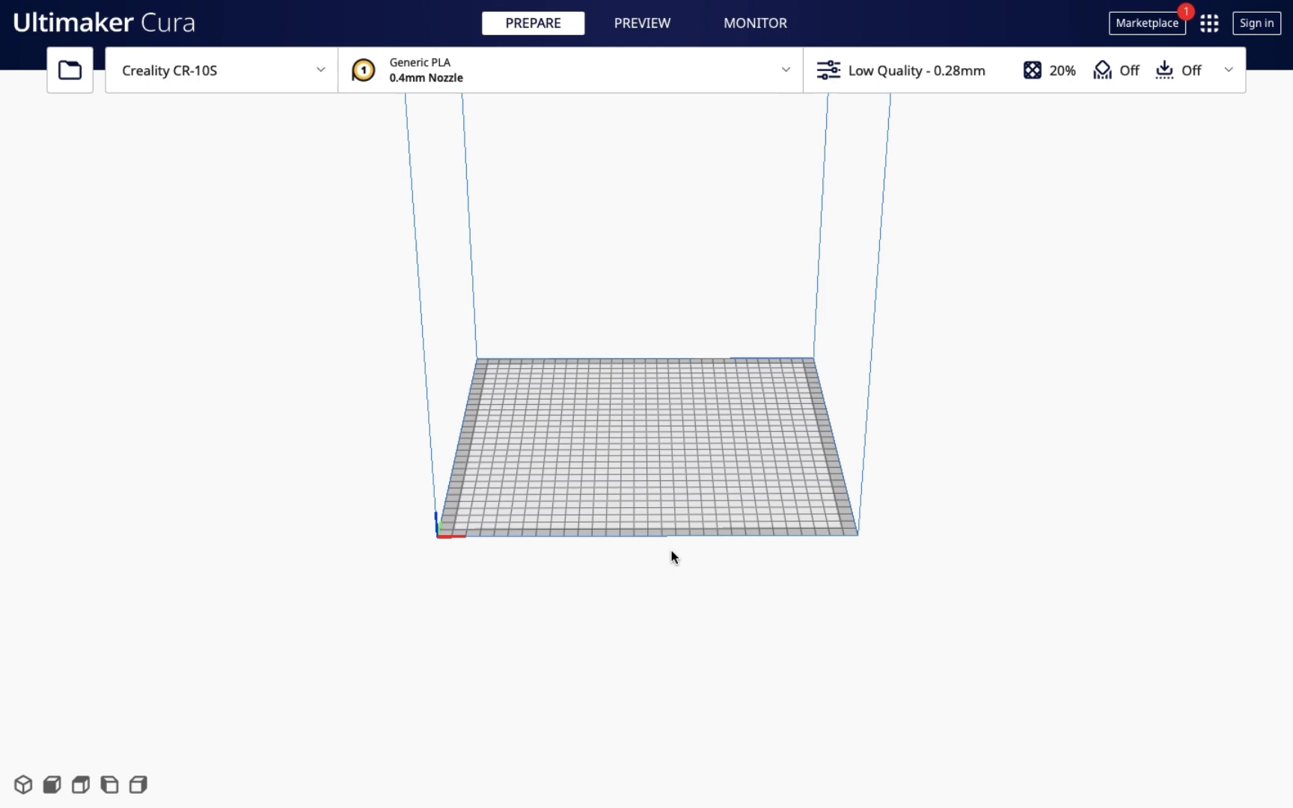
Step: Import Wrecker Helmet V3.stl from the Bad Batch Bundle V6 folder in Downloads onto the build plate
mouse_move(673, 558)
right_down()
mouse_move(662, 665)
mouse_move(672, 494)
mouse_move(671, 540)
right_up()
scroll(676, 571, down, 5)
scroll(671, 541, up, 5)
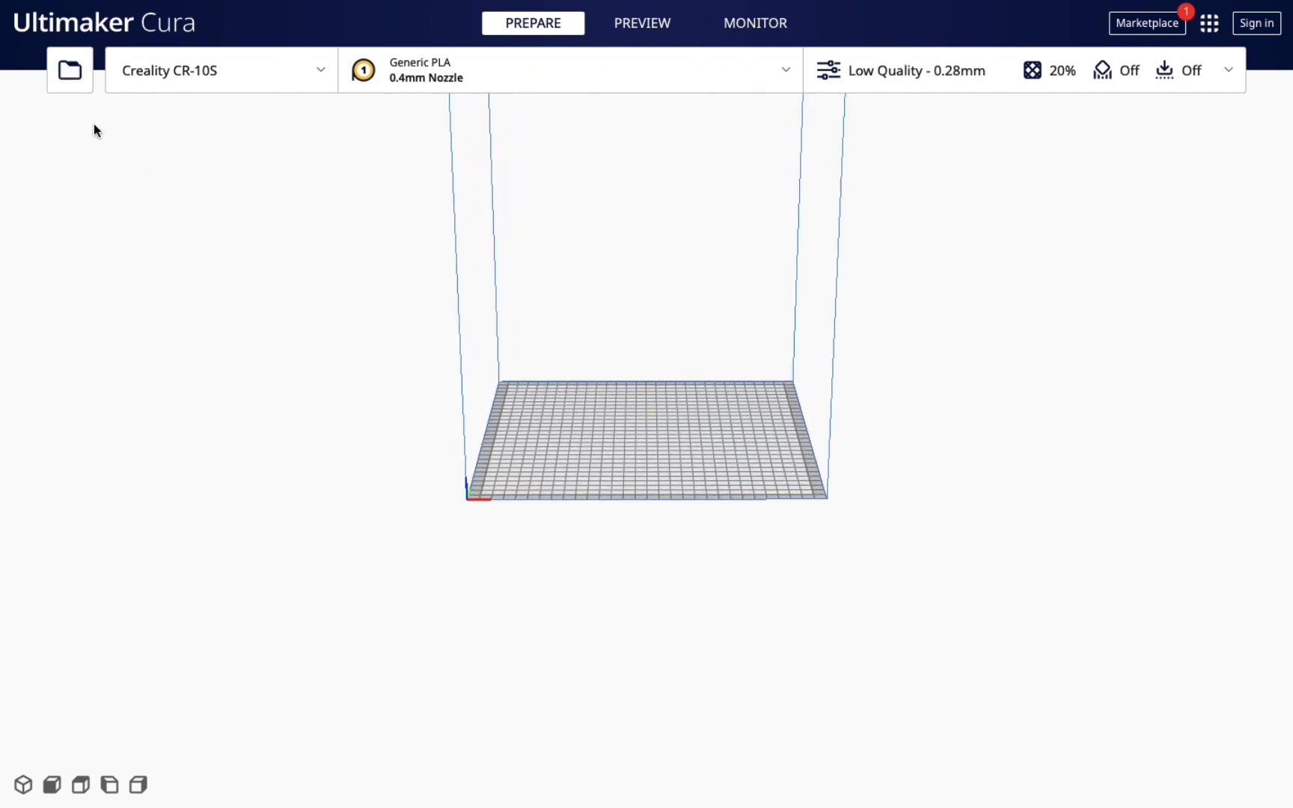
click(73, 75)
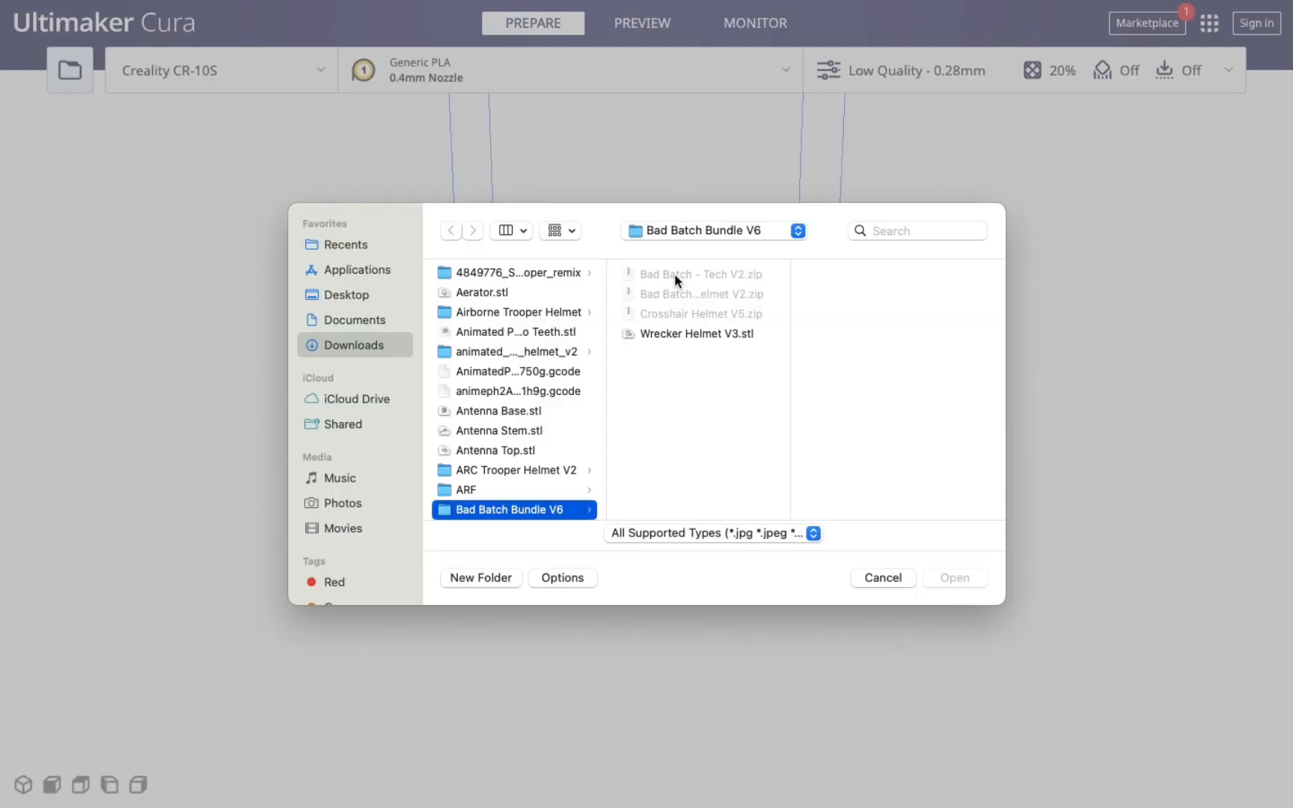
click(700, 335)
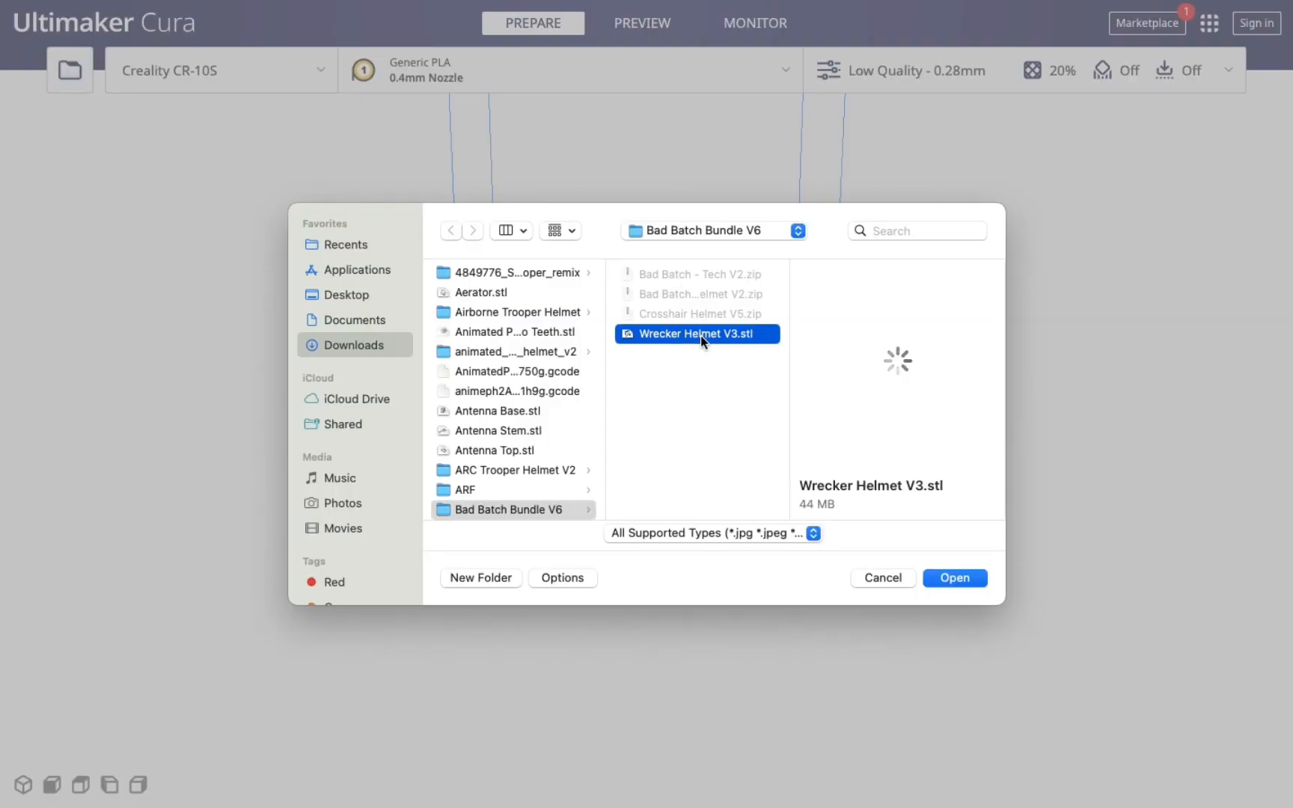
click(958, 578)
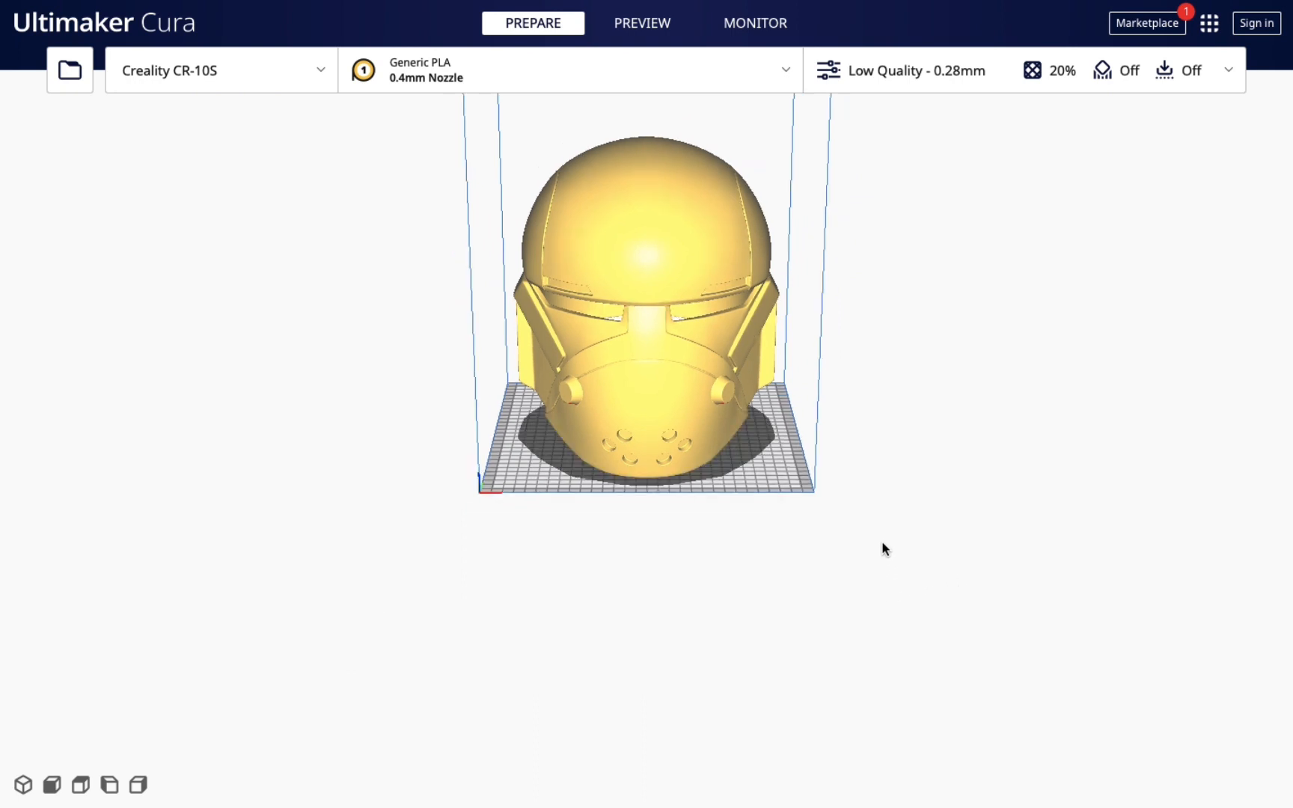
Step: Inspect the helmet model from the front, the sides and its hollow underside
right_drag(895, 577, 831, 453)
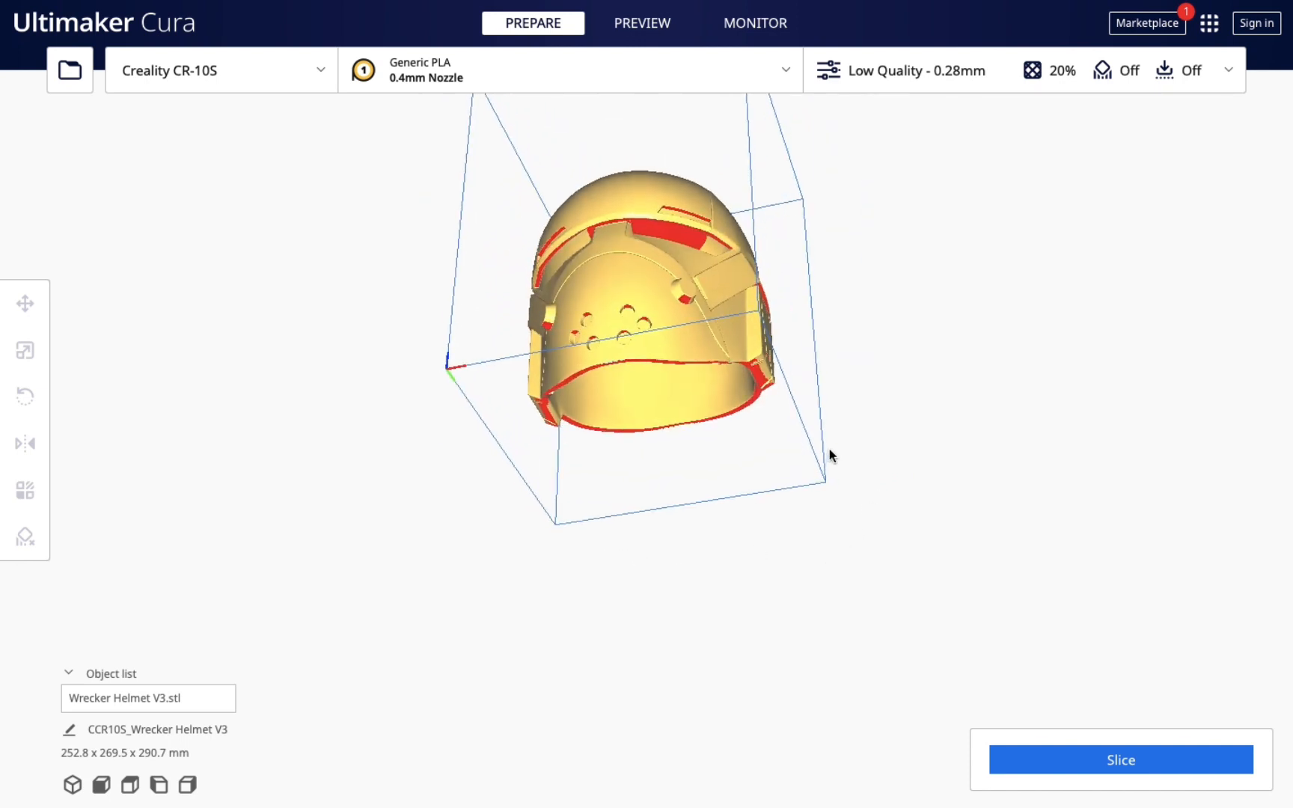
right_drag(919, 513, 525, 445)
right_drag(852, 552, 744, 514)
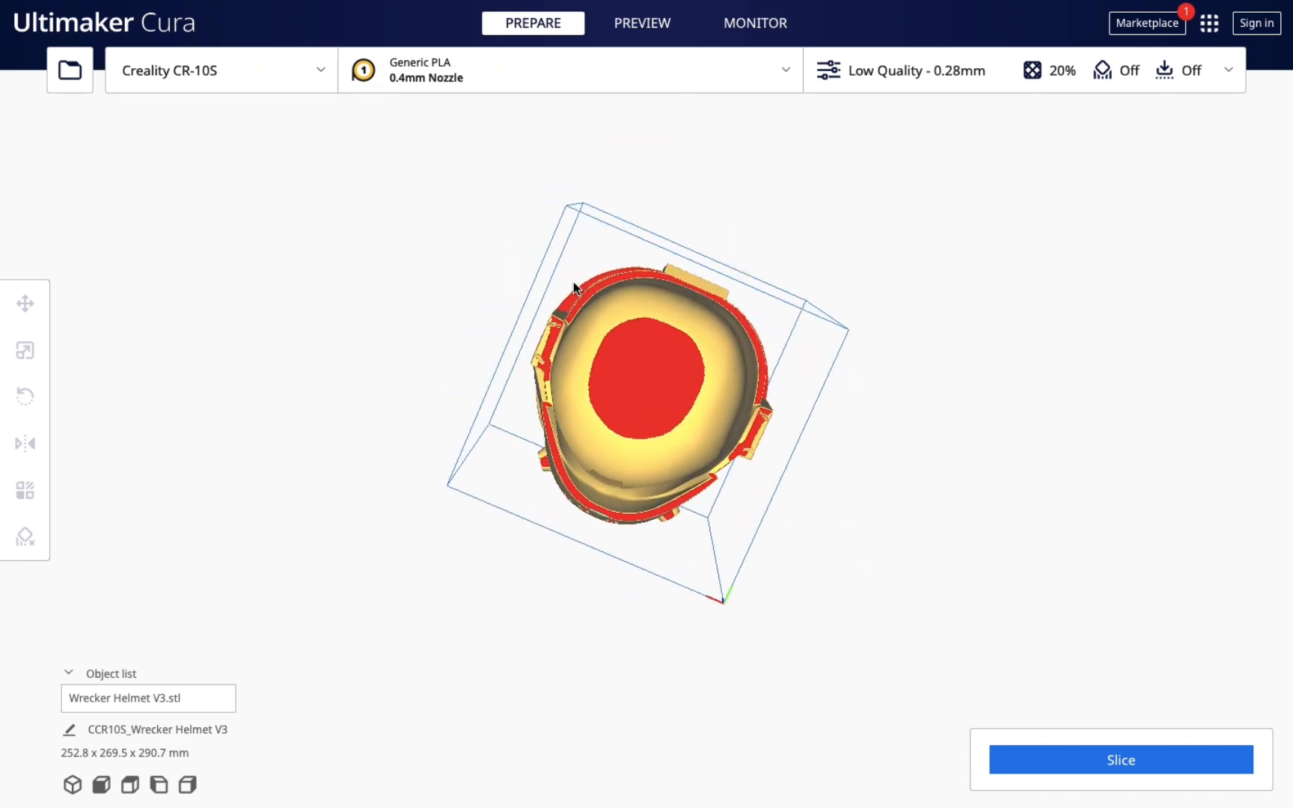
right_drag(1016, 413, 702, 563)
right_drag(1014, 533, 652, 566)
right_drag(801, 551, 755, 589)
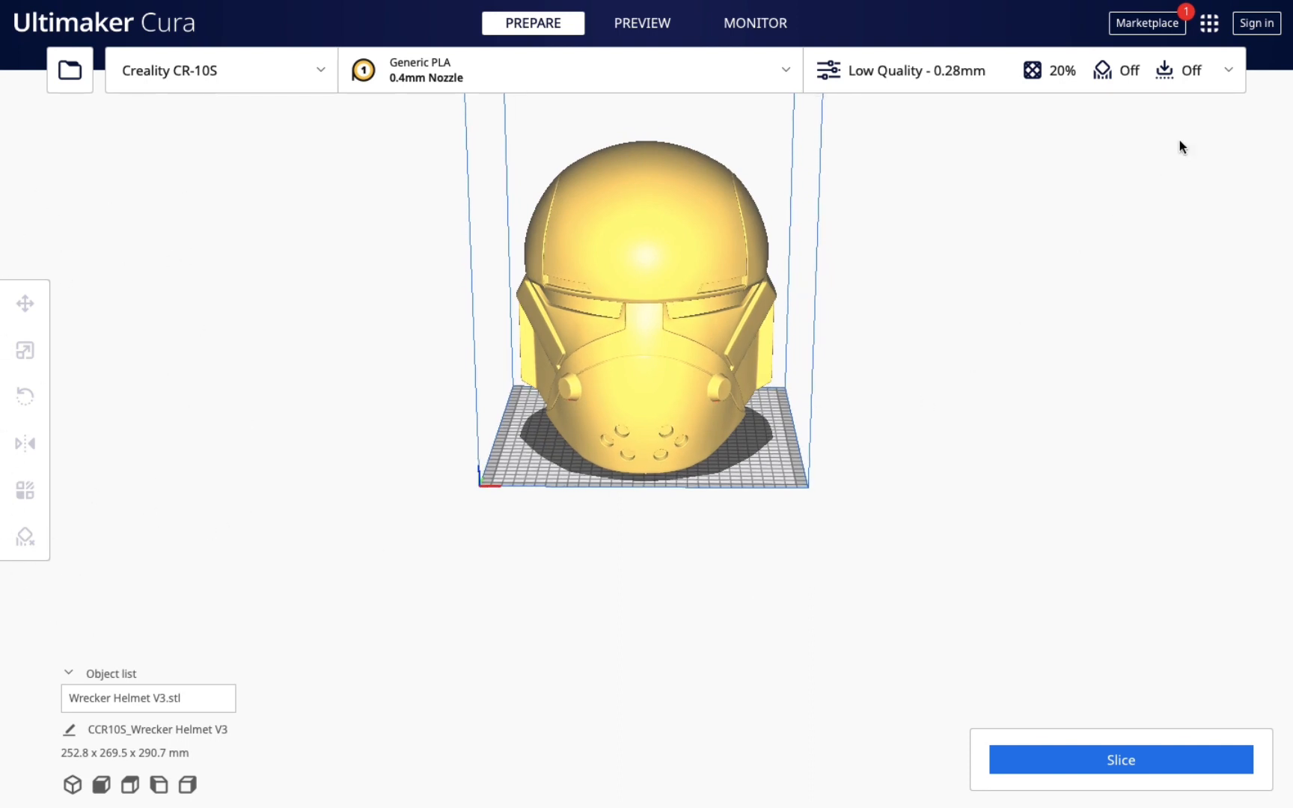
Step: Reselect the Low Quality - 0.28 mm profile for the helmet print
click(1232, 84)
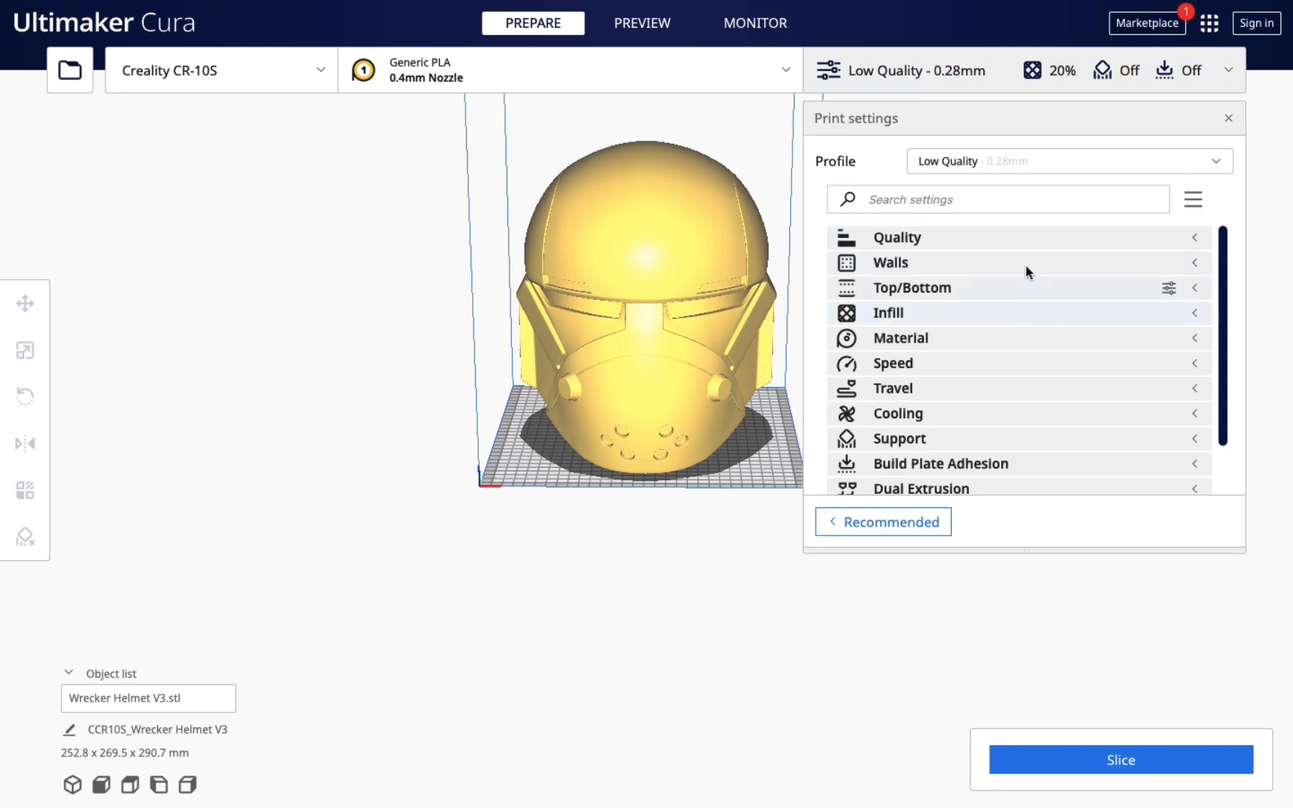
click(1011, 167)
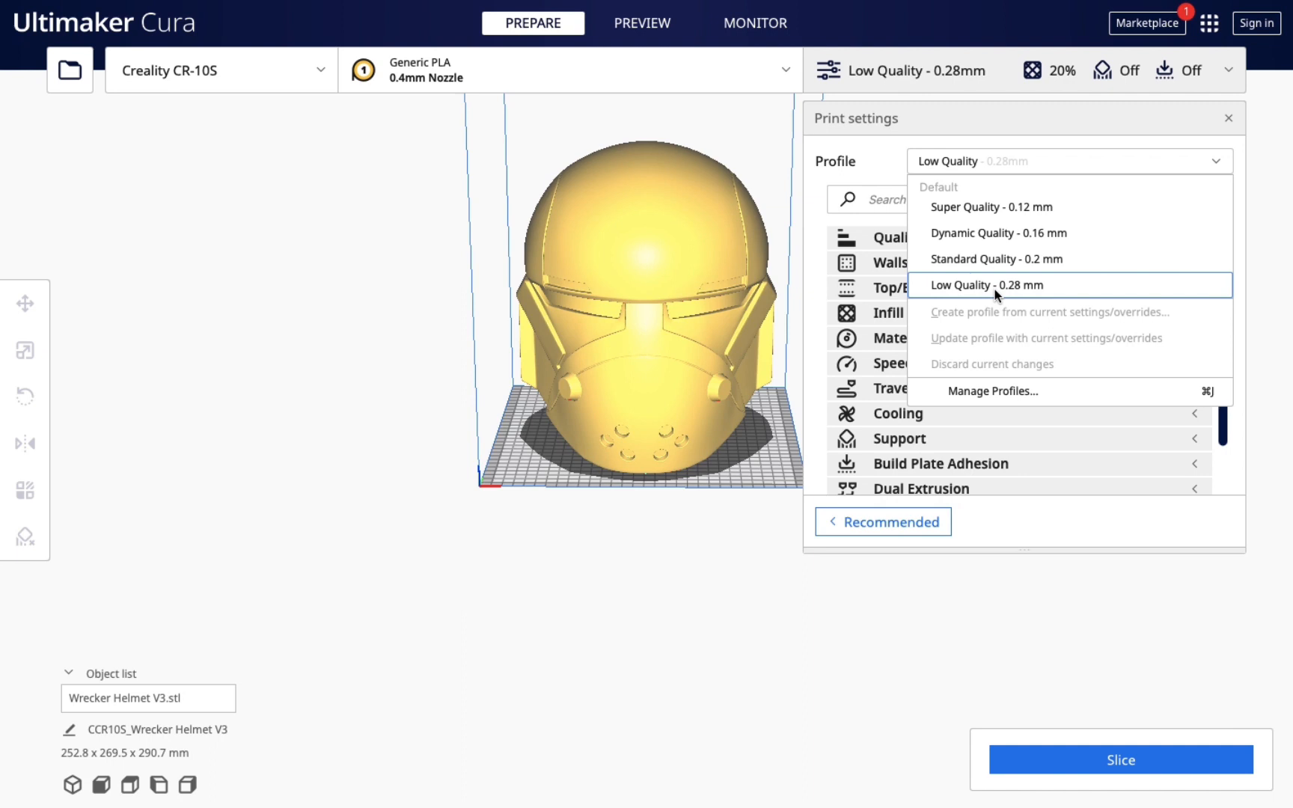
click(1028, 285)
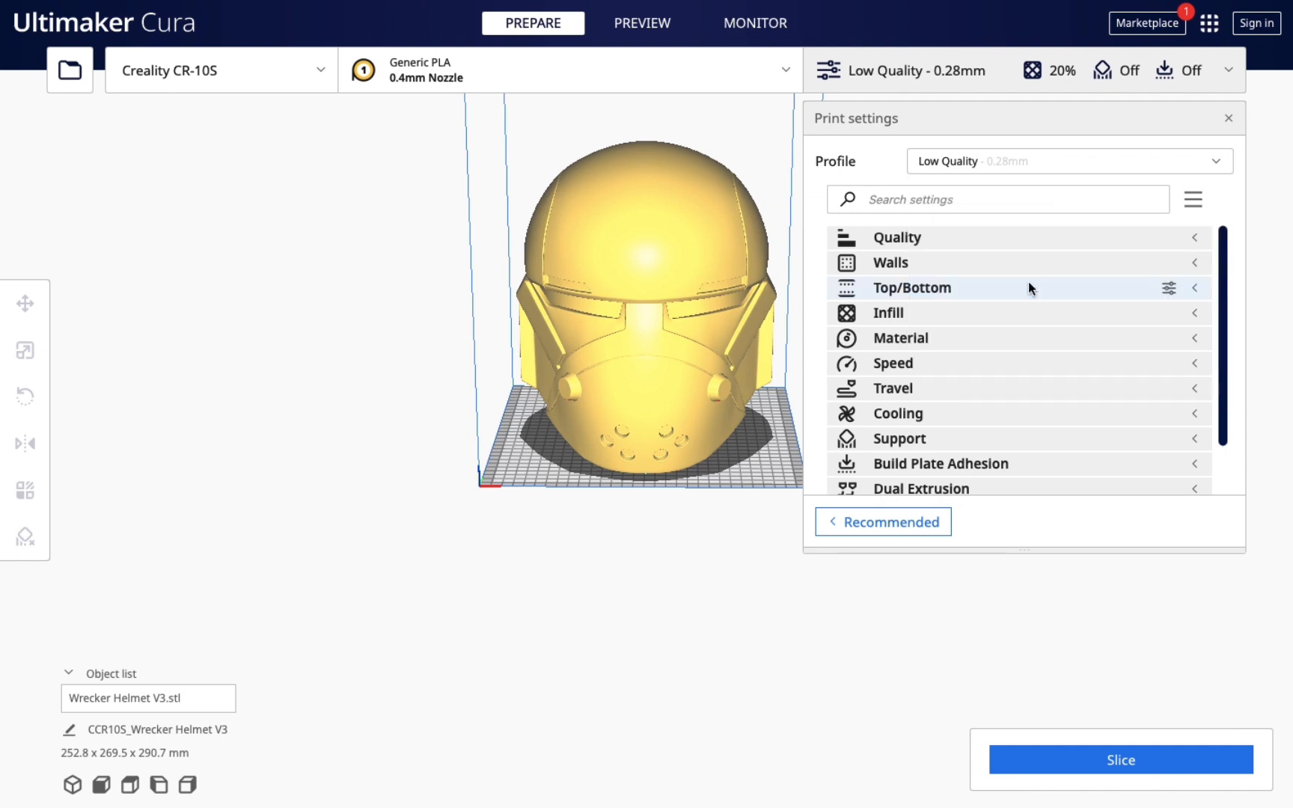
Step: Examine the layer height and line width values in the Quality settings
click(1193, 241)
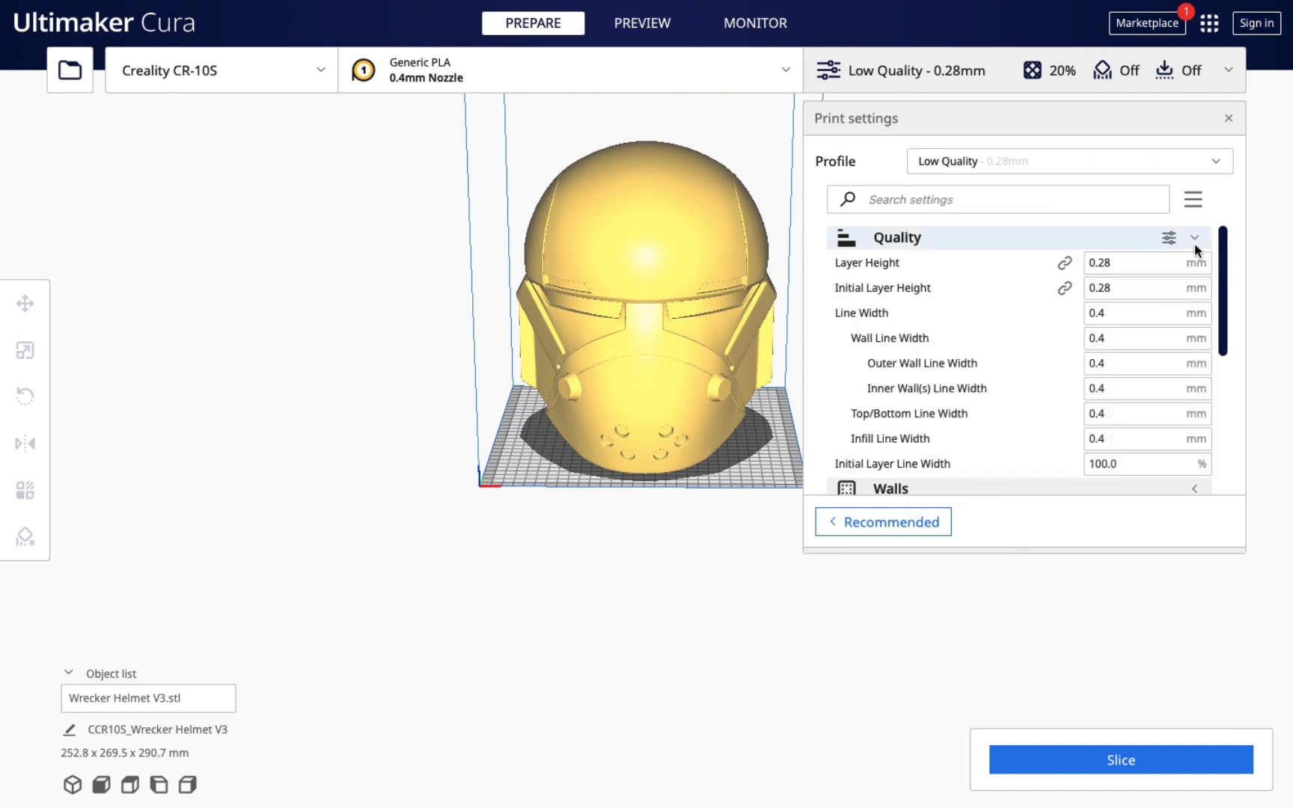
scroll(1002, 360, down, 1)
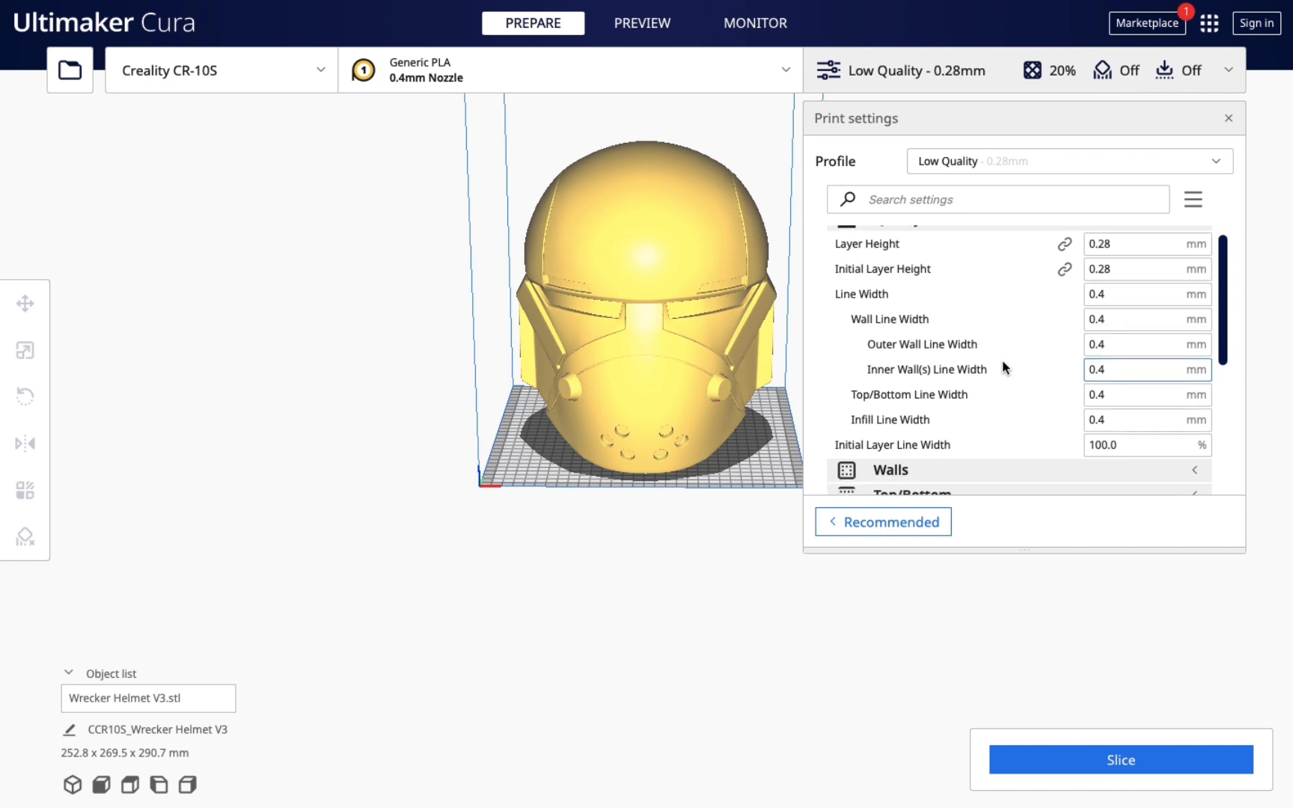
scroll(1002, 360, up, 1)
mouse_move(1002, 364)
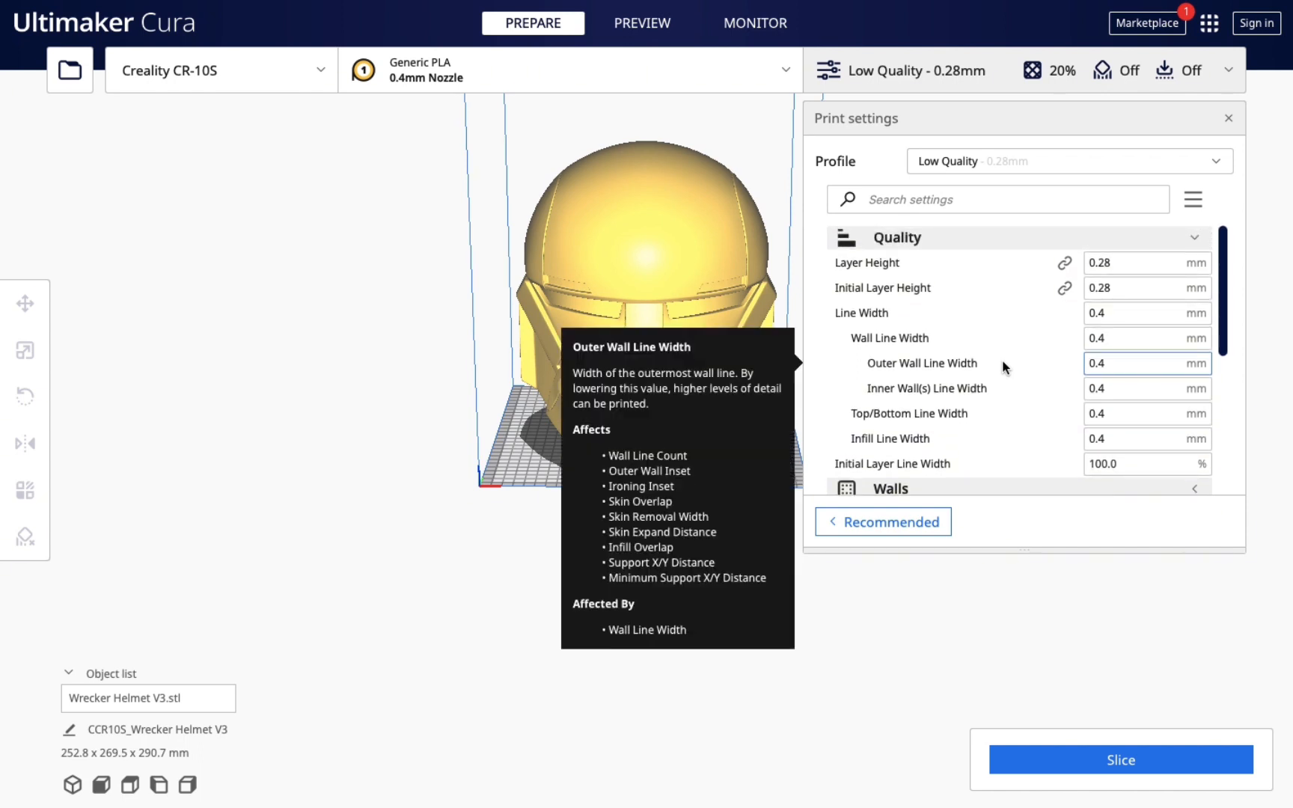
scroll(1002, 360, down, 1)
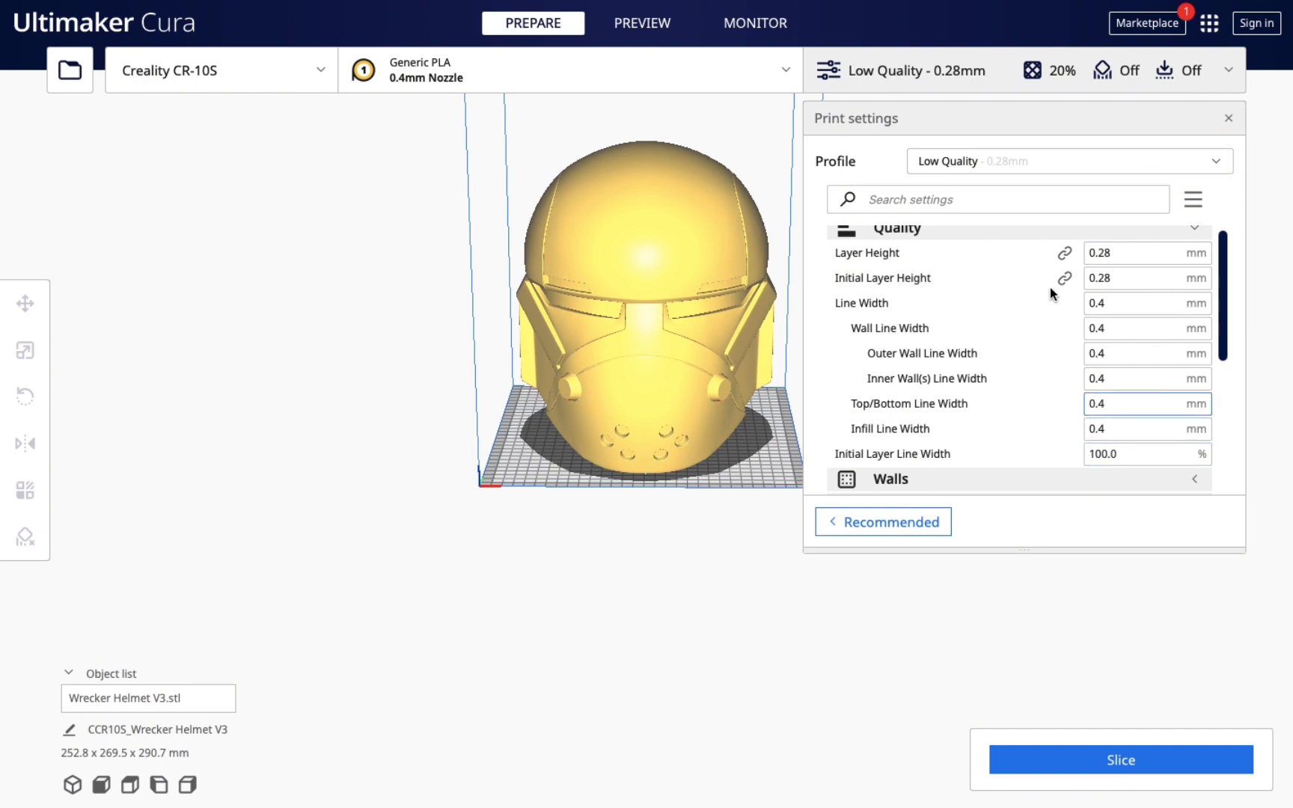
scroll(1058, 288, up, 1)
mouse_move(1057, 284)
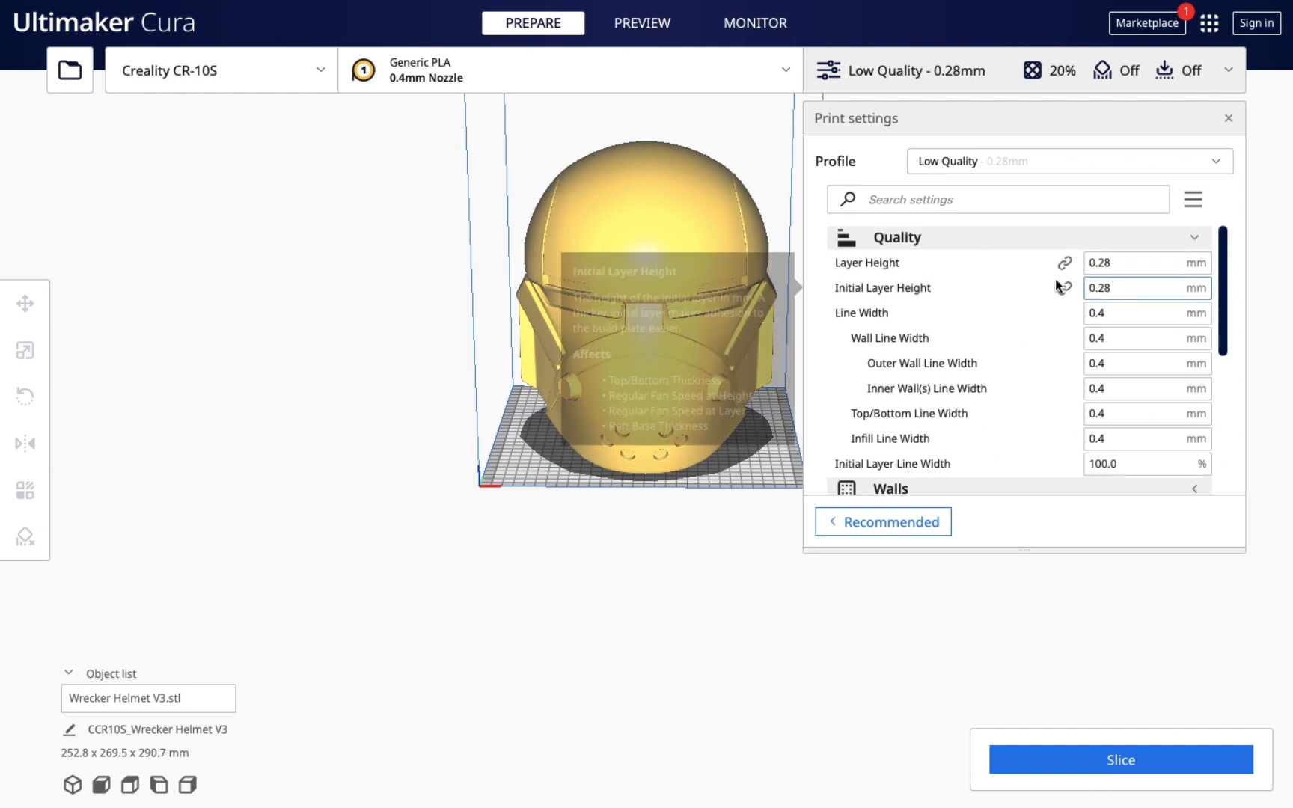
click(1197, 237)
Step: Try a wall line count of 3 in the Walls settings and reset it to the profile's default
click(1195, 262)
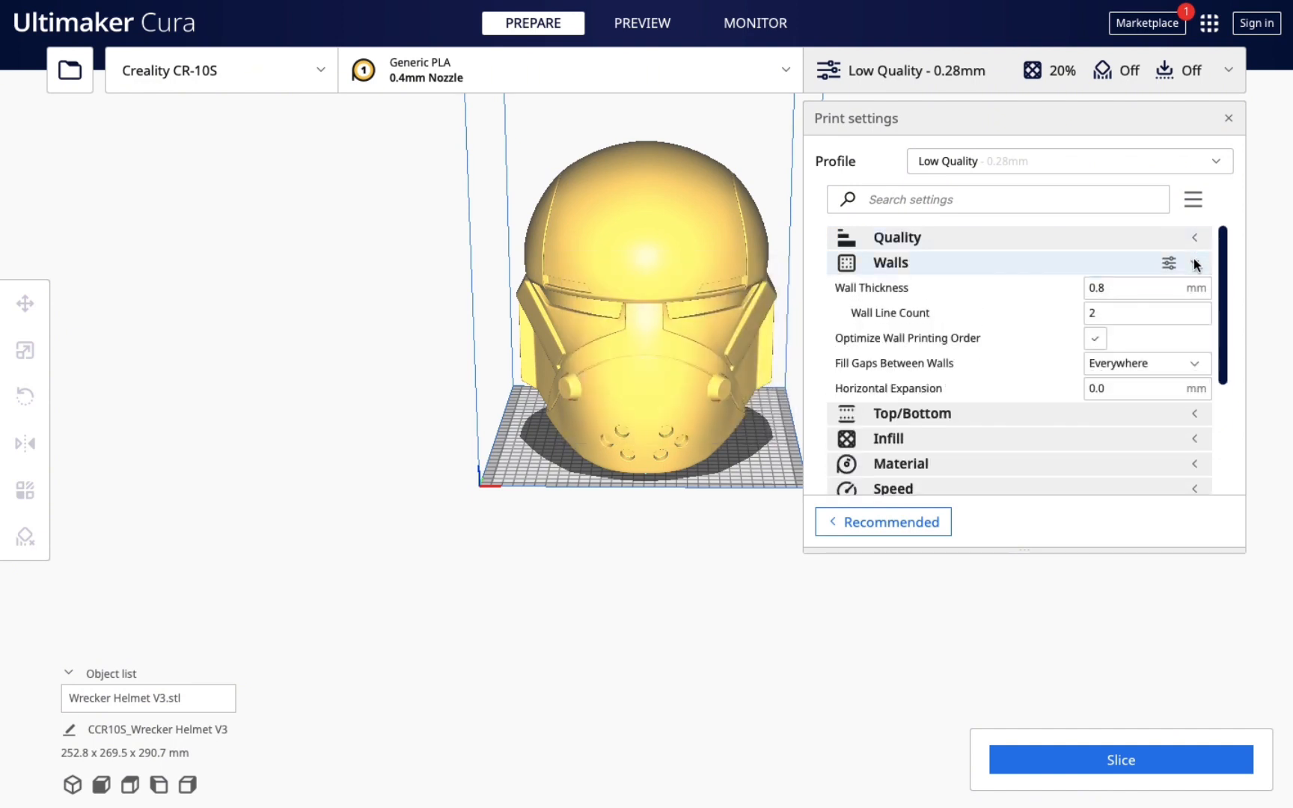
scroll(1195, 259, down, 1)
mouse_move(1102, 309)
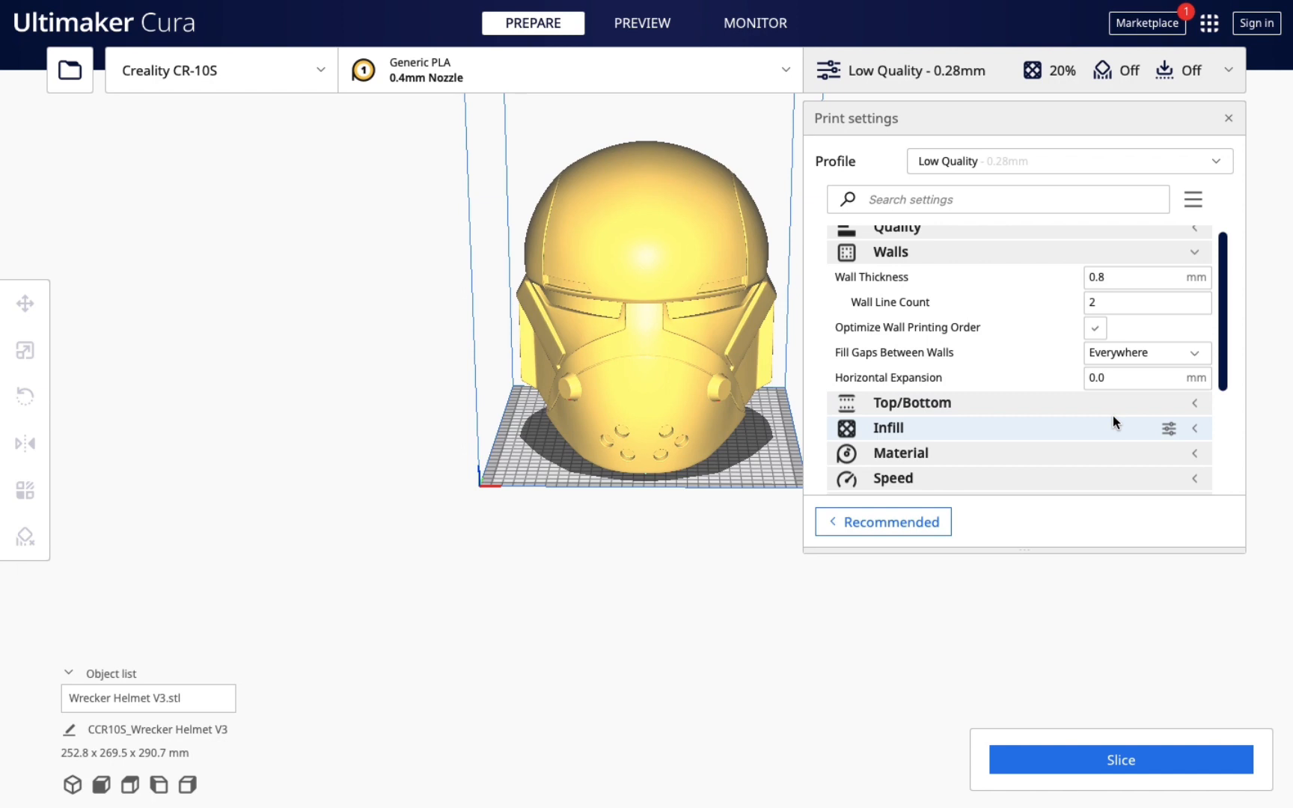
click(1114, 309)
key(BackSpace)
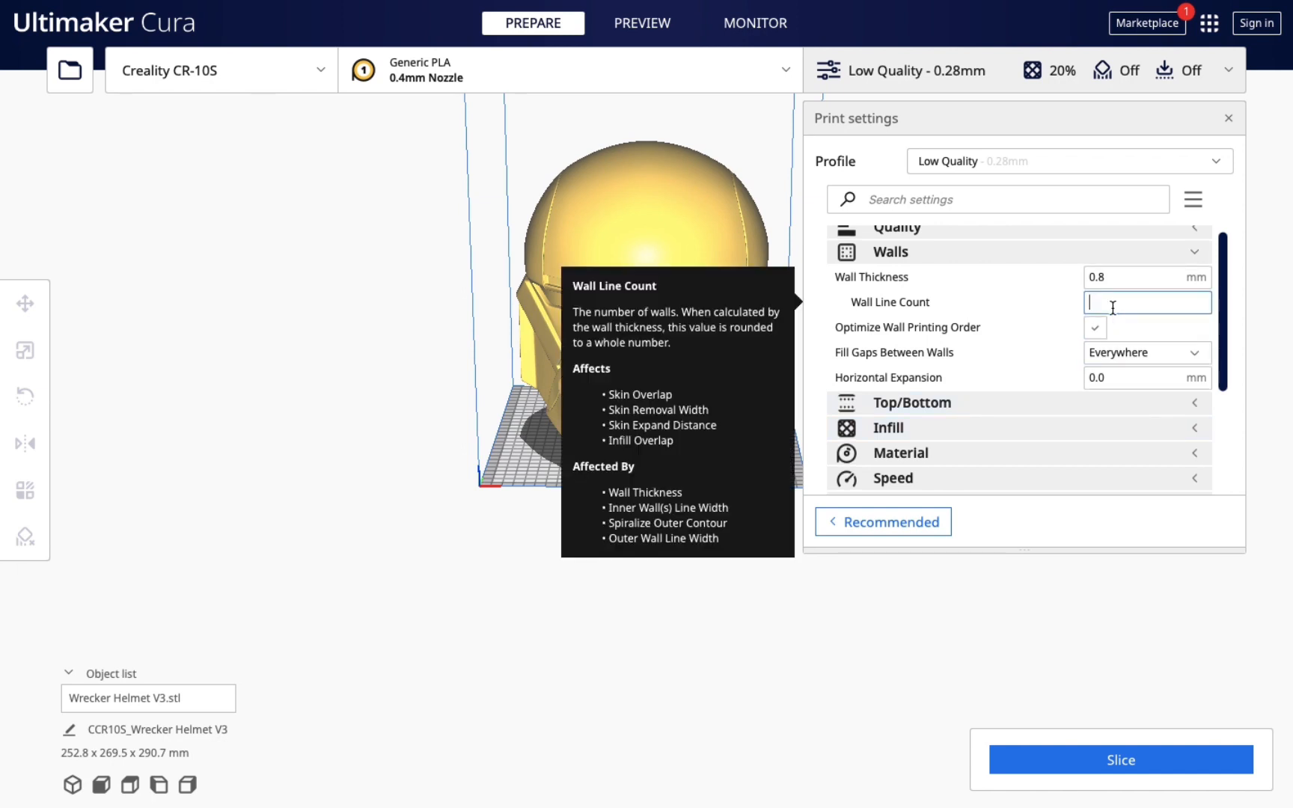
text(3)
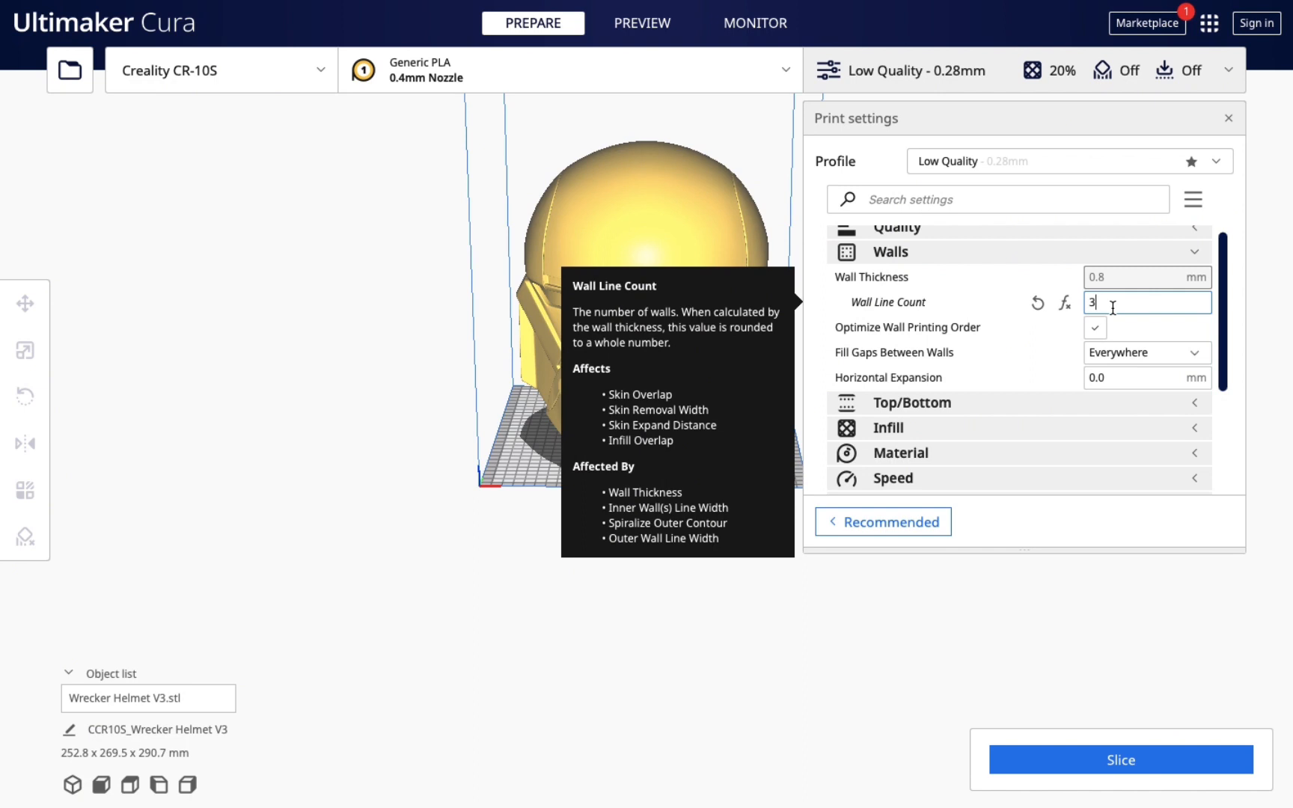
click(1256, 361)
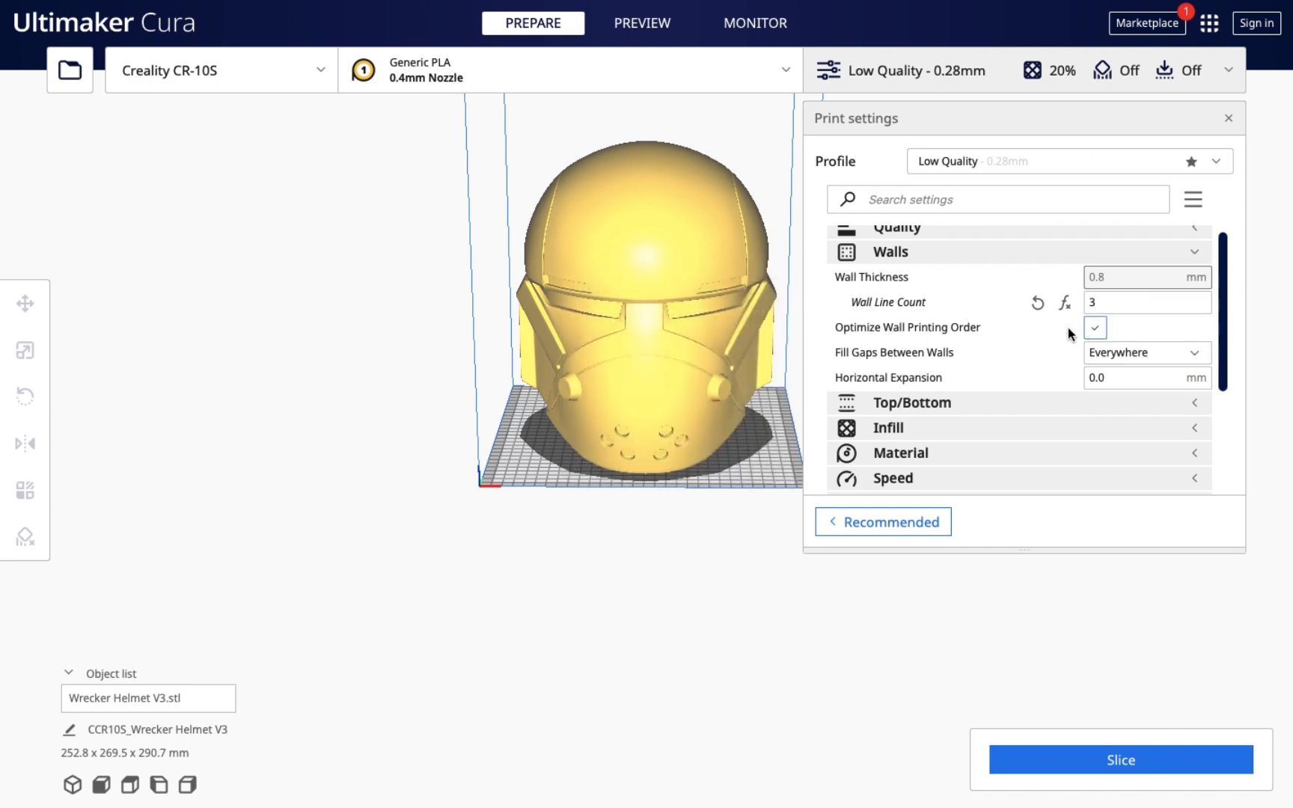
click(1038, 304)
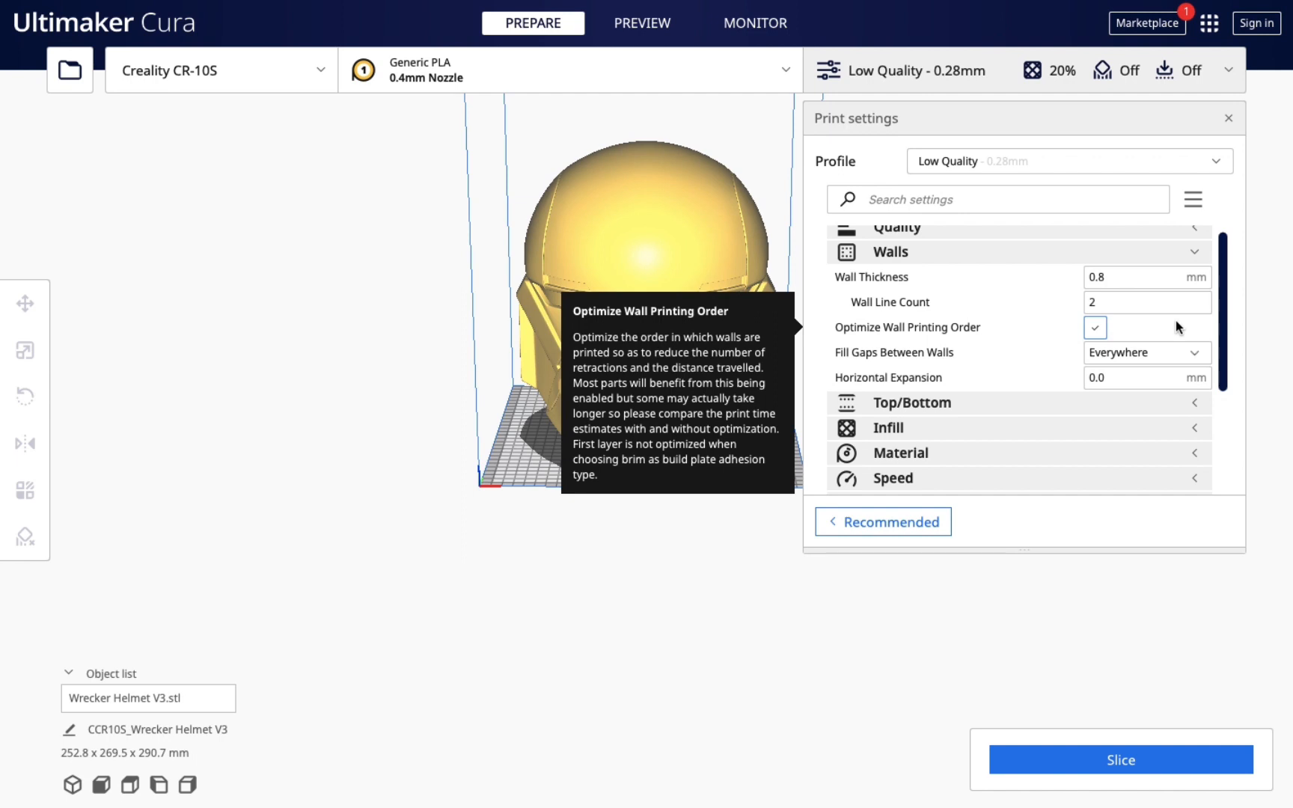
click(1196, 252)
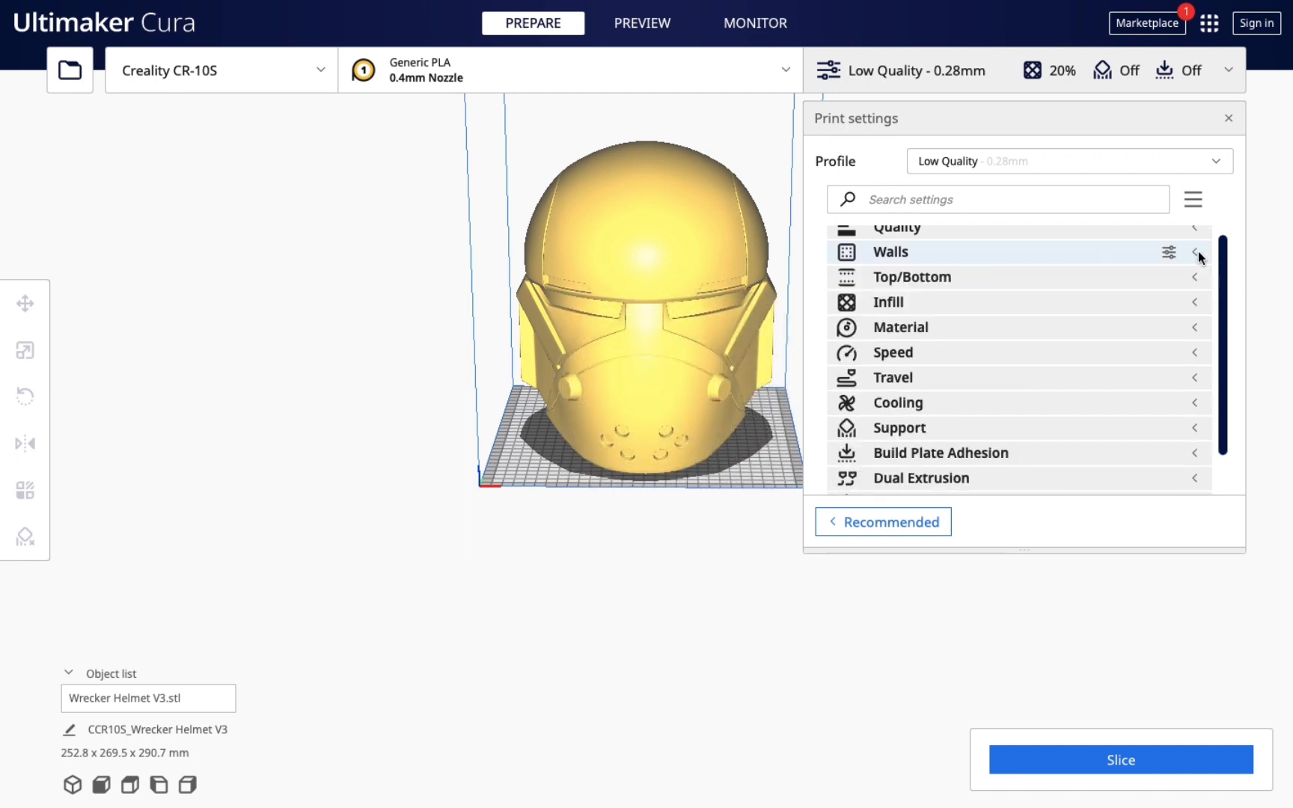
Step: Try 5 top layers and 5 bottom layers in the Top/Bottom settings and reset both to the profile's defaults
click(1196, 278)
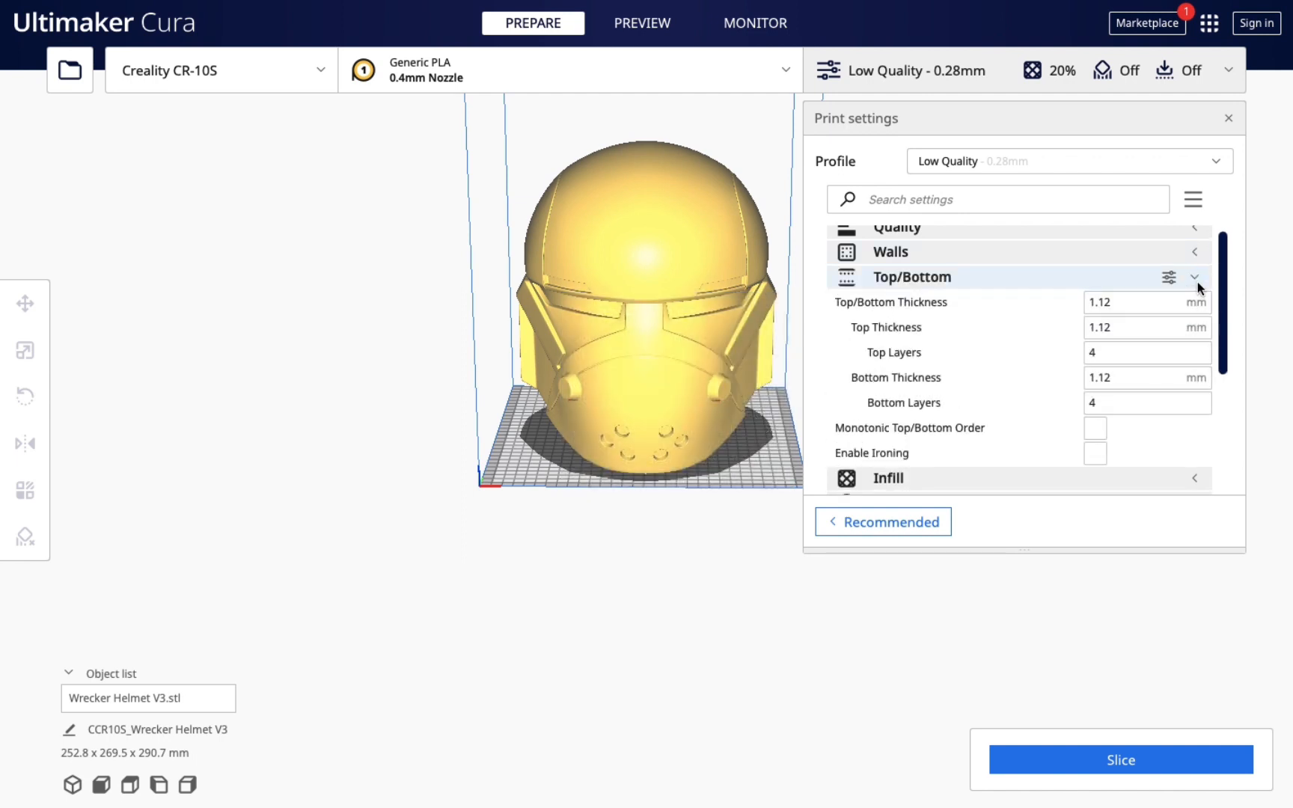
click(1118, 353)
key(BackSpace)
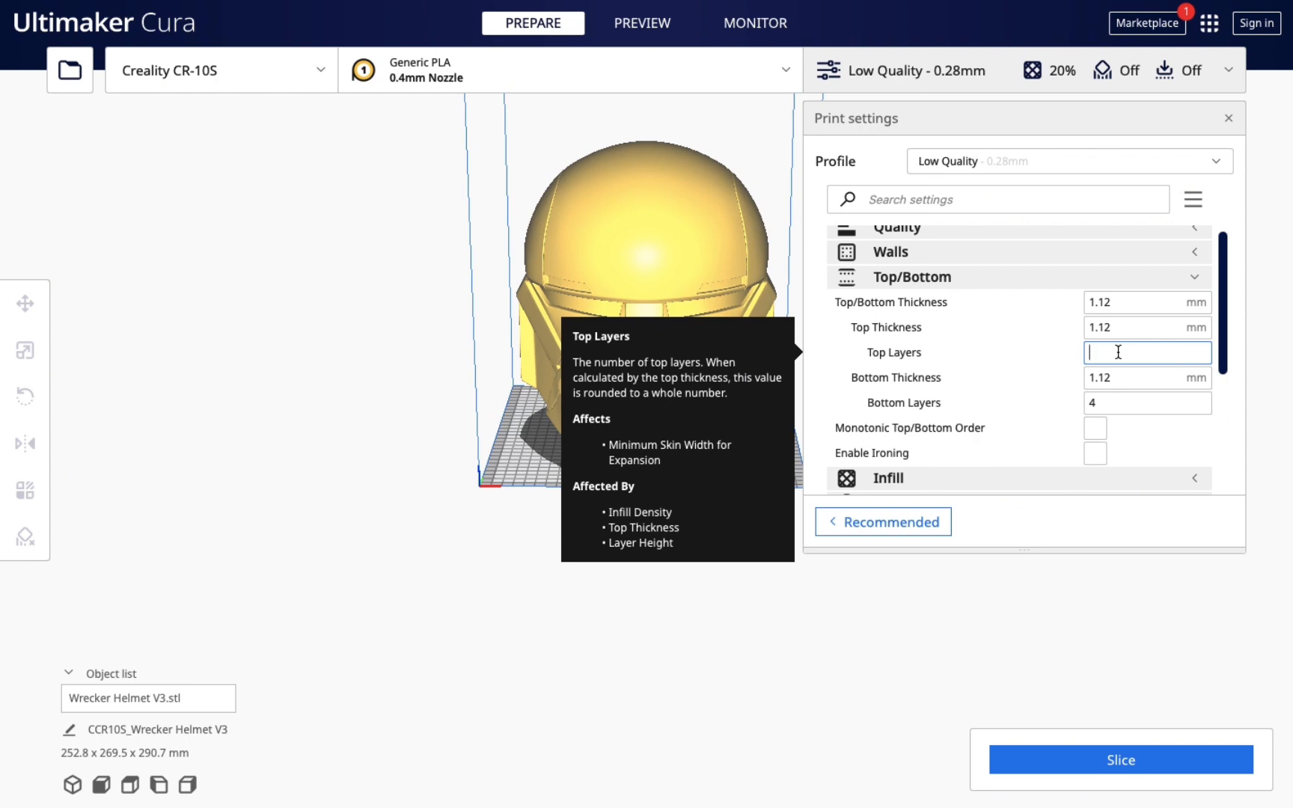
text(5)
click(1121, 403)
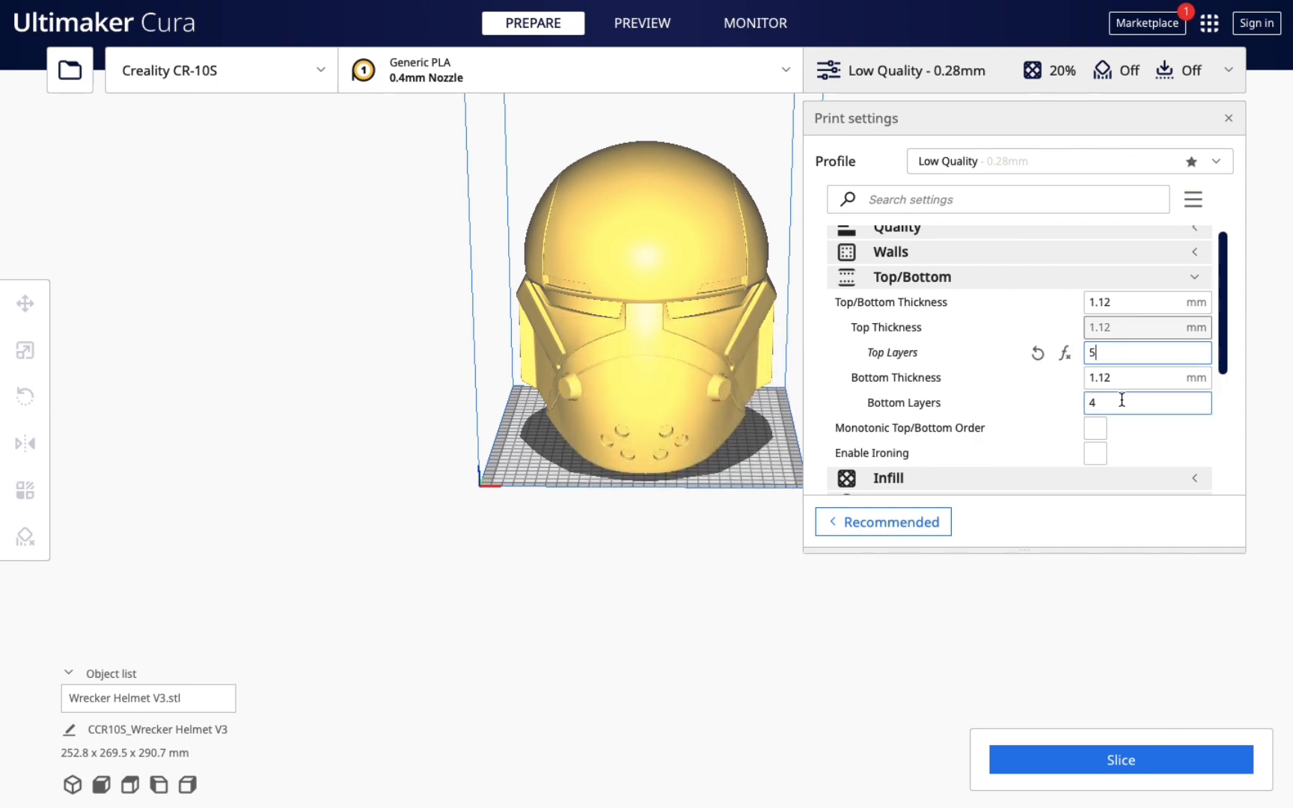
key(BackSpace)
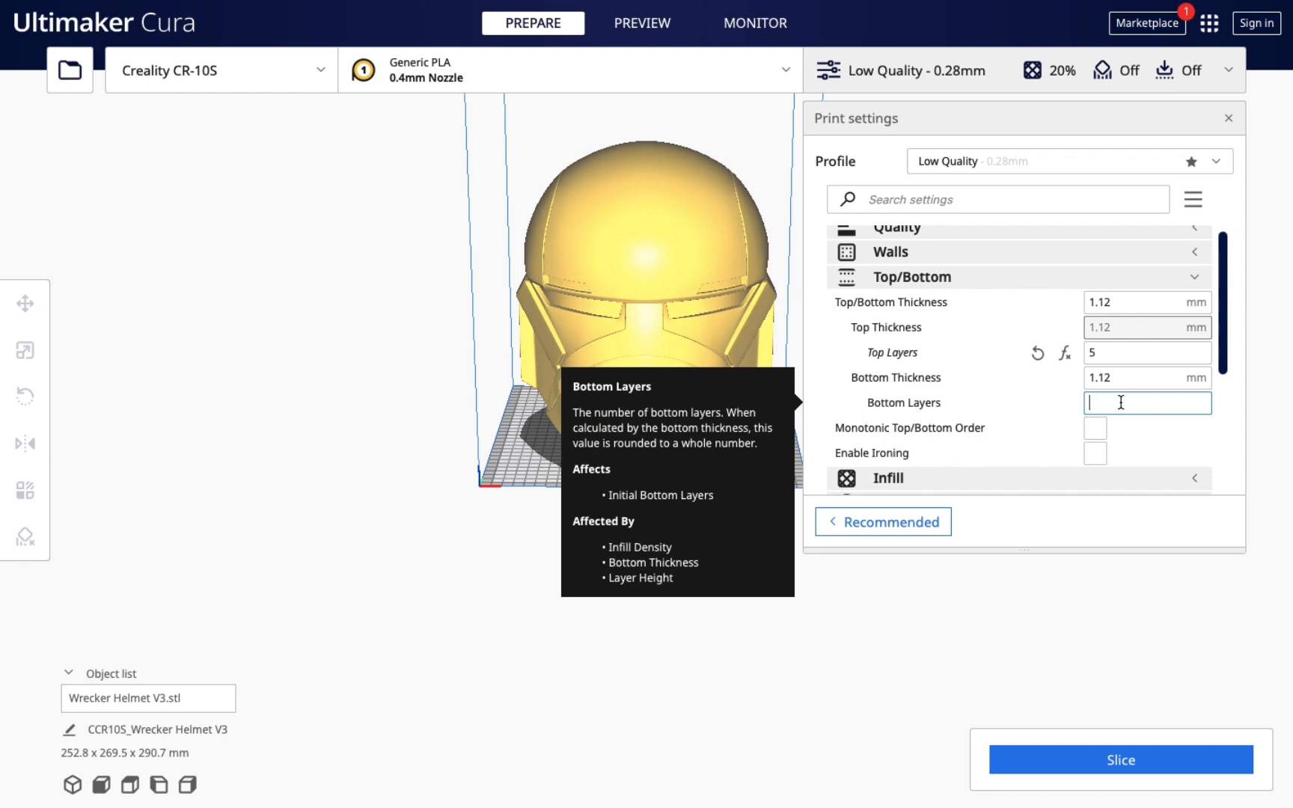
text(5)
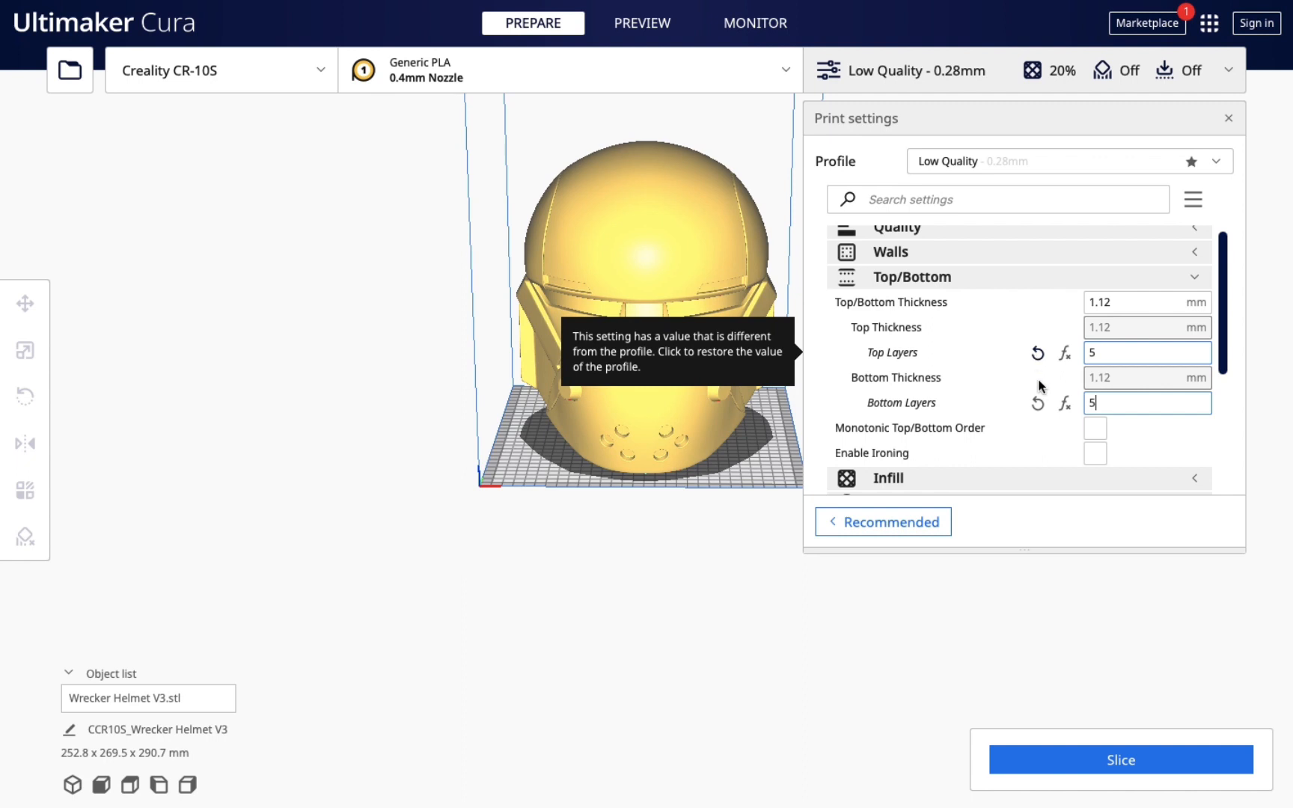
click(1038, 407)
click(1037, 405)
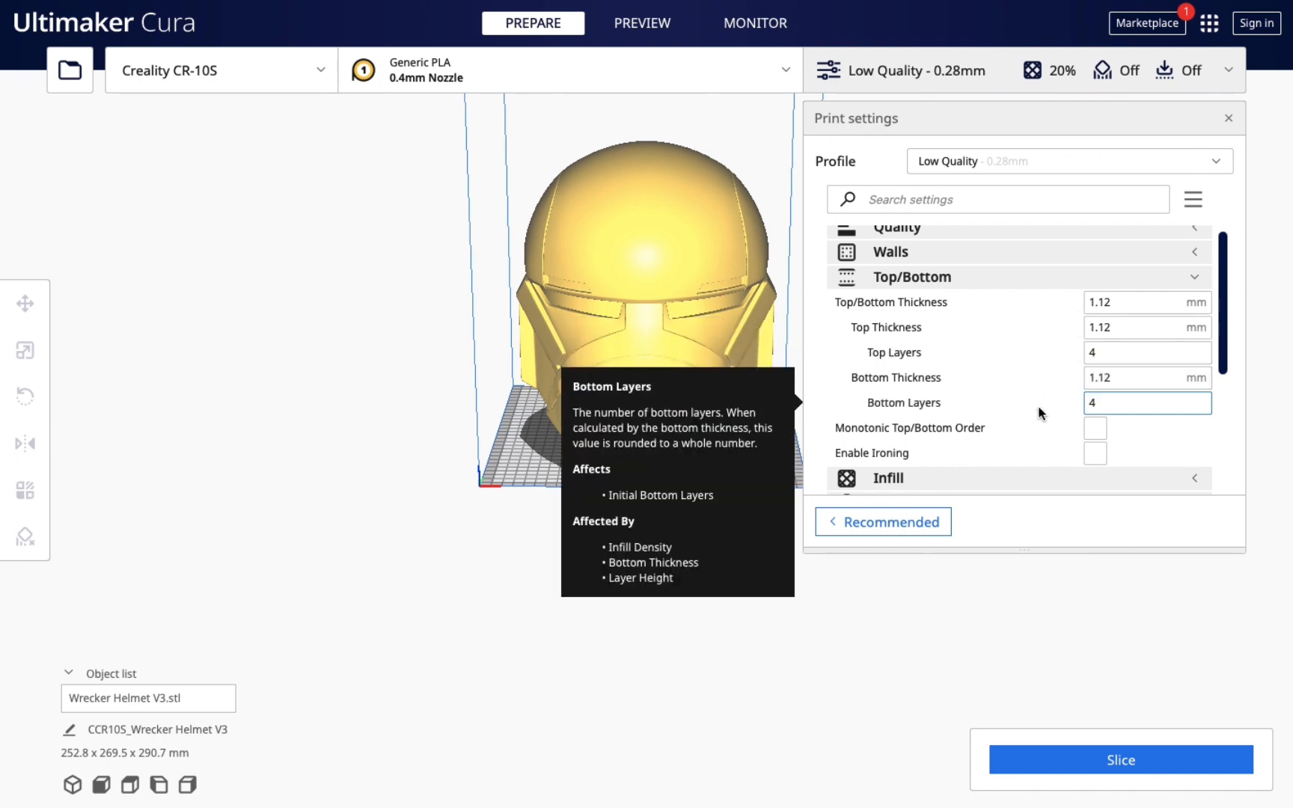
scroll(1036, 345, down, 1)
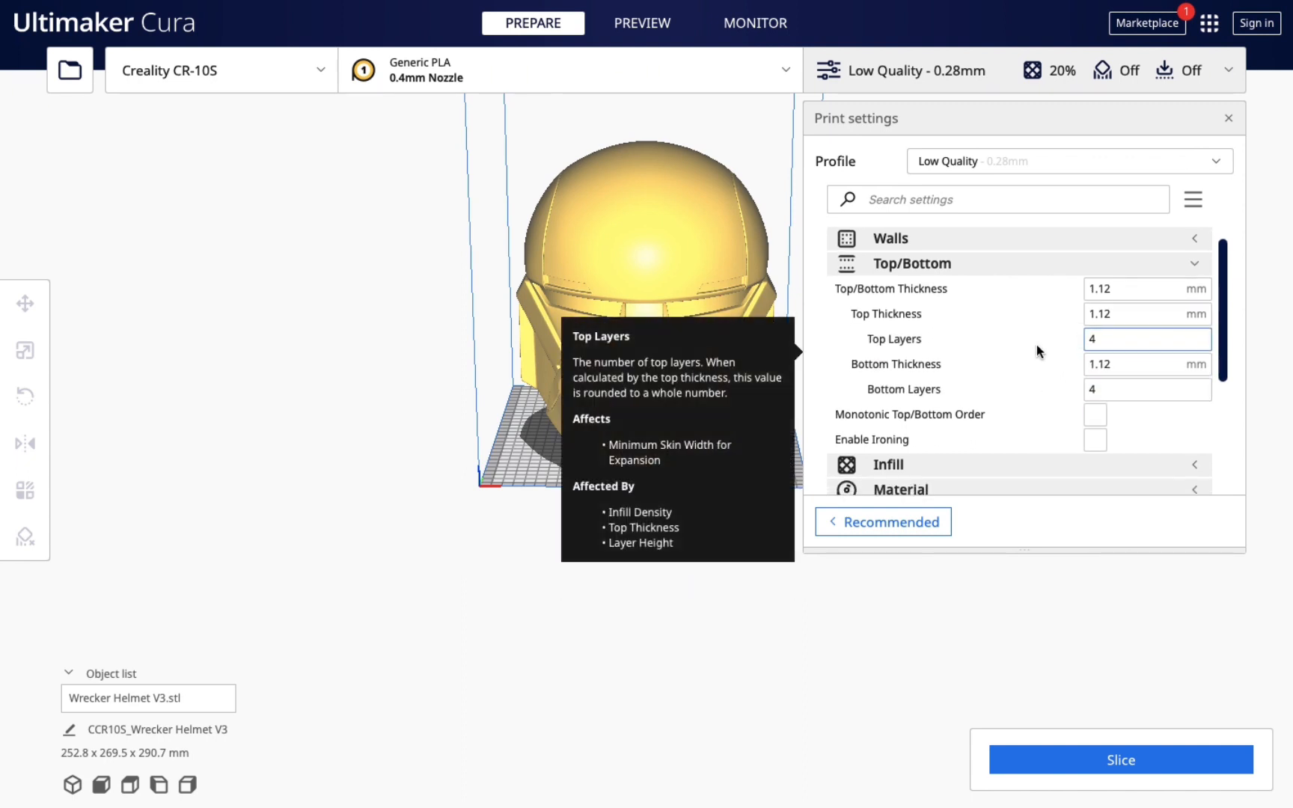
scroll(1036, 345, up, 1)
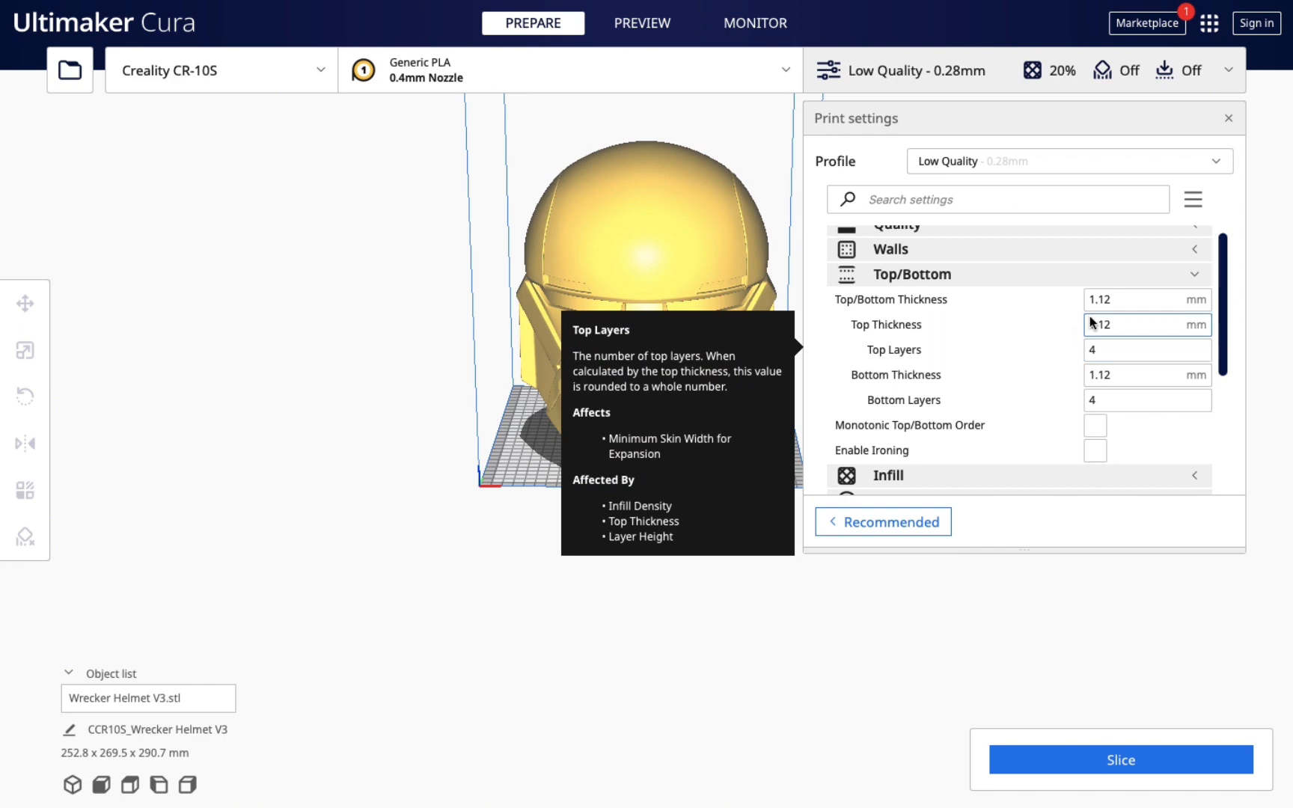
click(1194, 276)
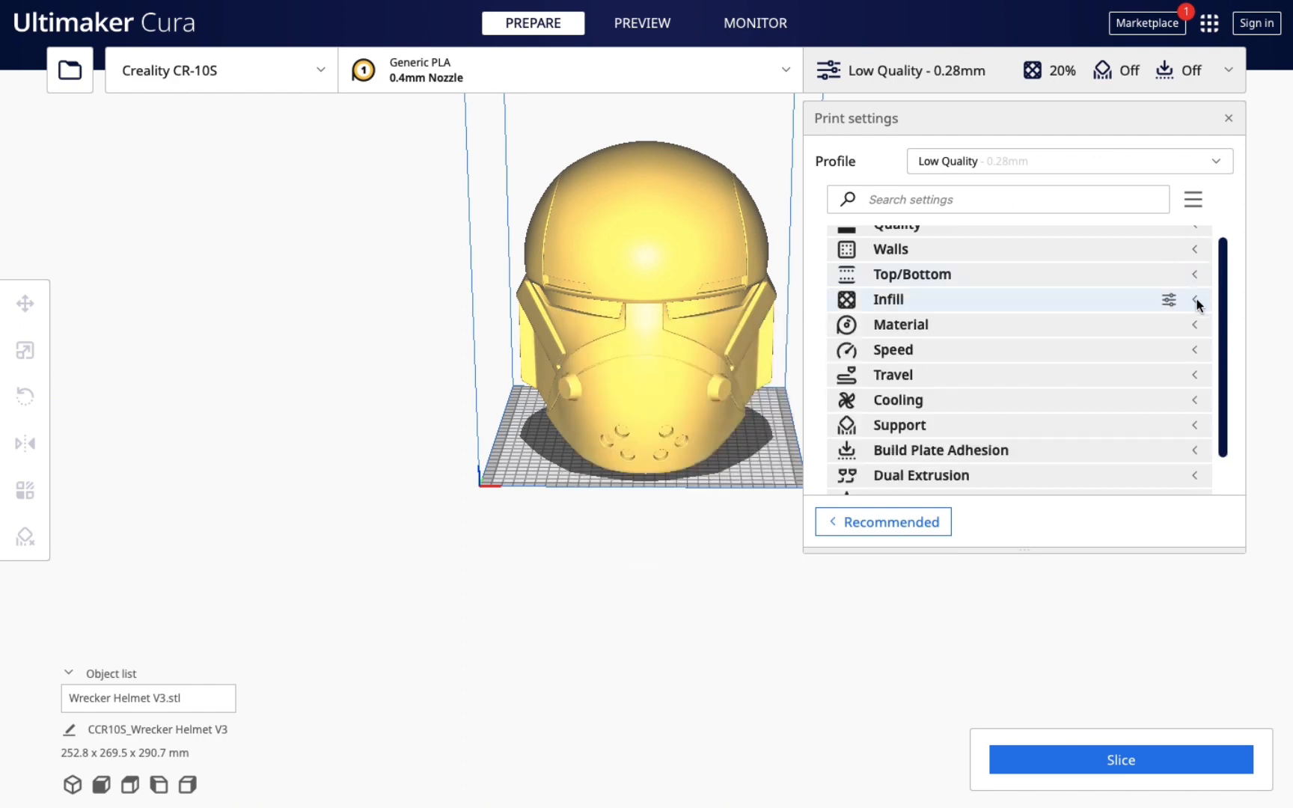
Step: Set the infill density to 5% in the Infill settings
click(1195, 301)
scroll(1151, 334, down, 1)
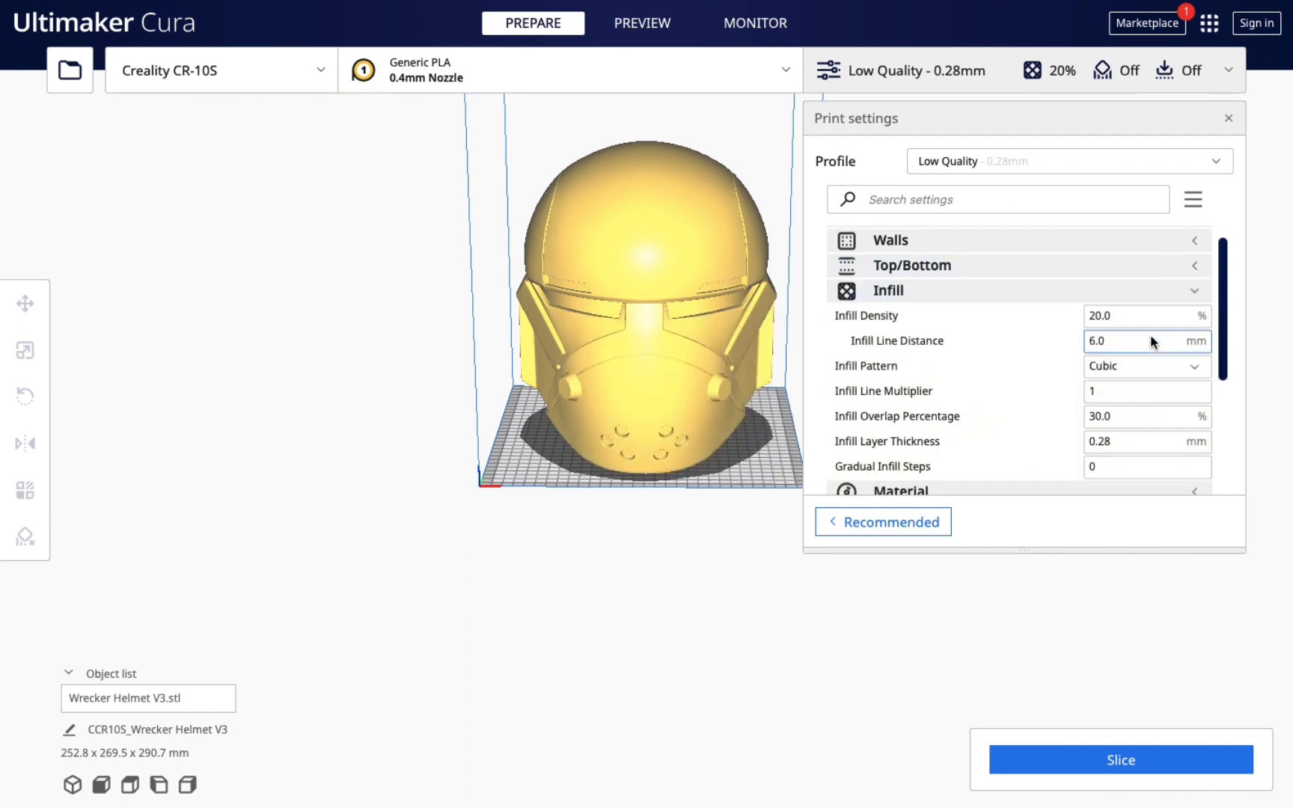
click(1130, 288)
key(BackSpace)
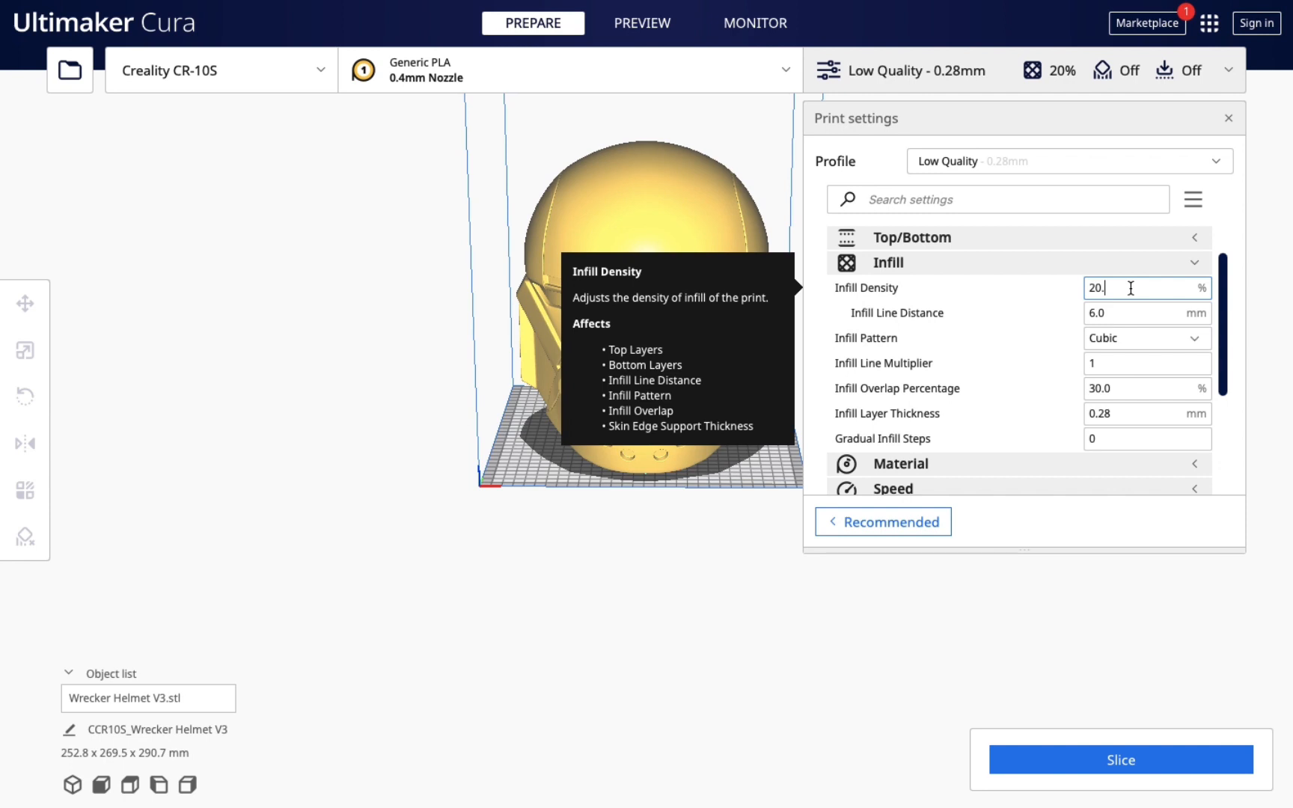
key(BackSpace)
key(BackSpace)
key(BackSpace)
text(5)
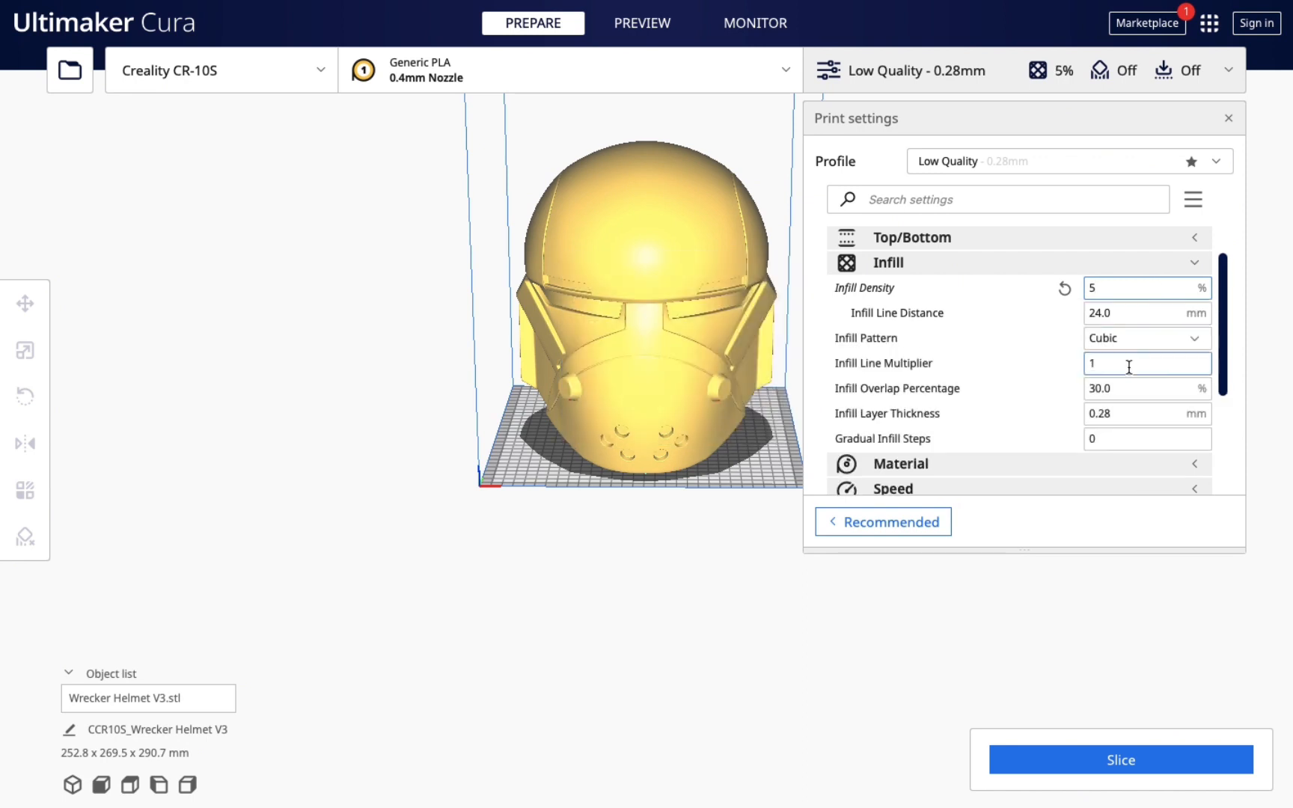
Step: Change the infill pattern to Gyroid and close the Infill settings
click(1185, 337)
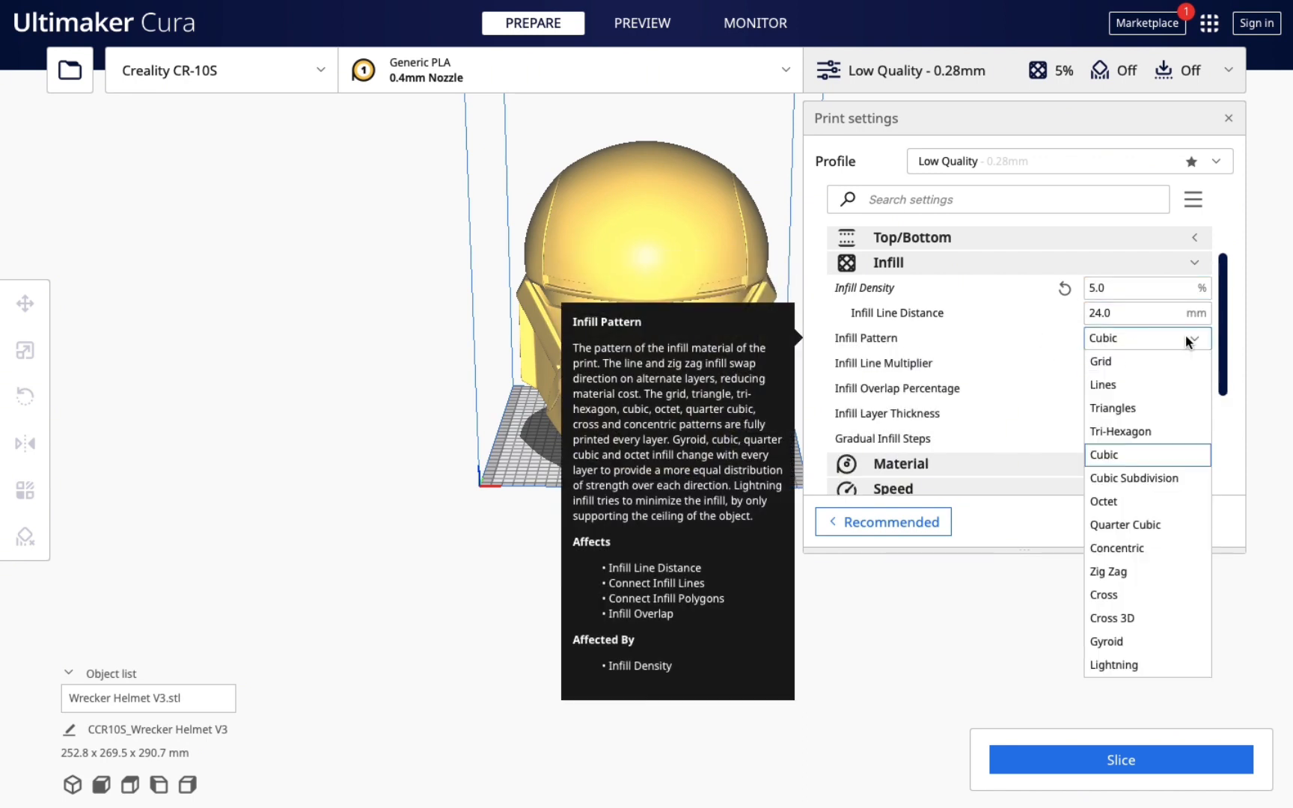
click(1131, 643)
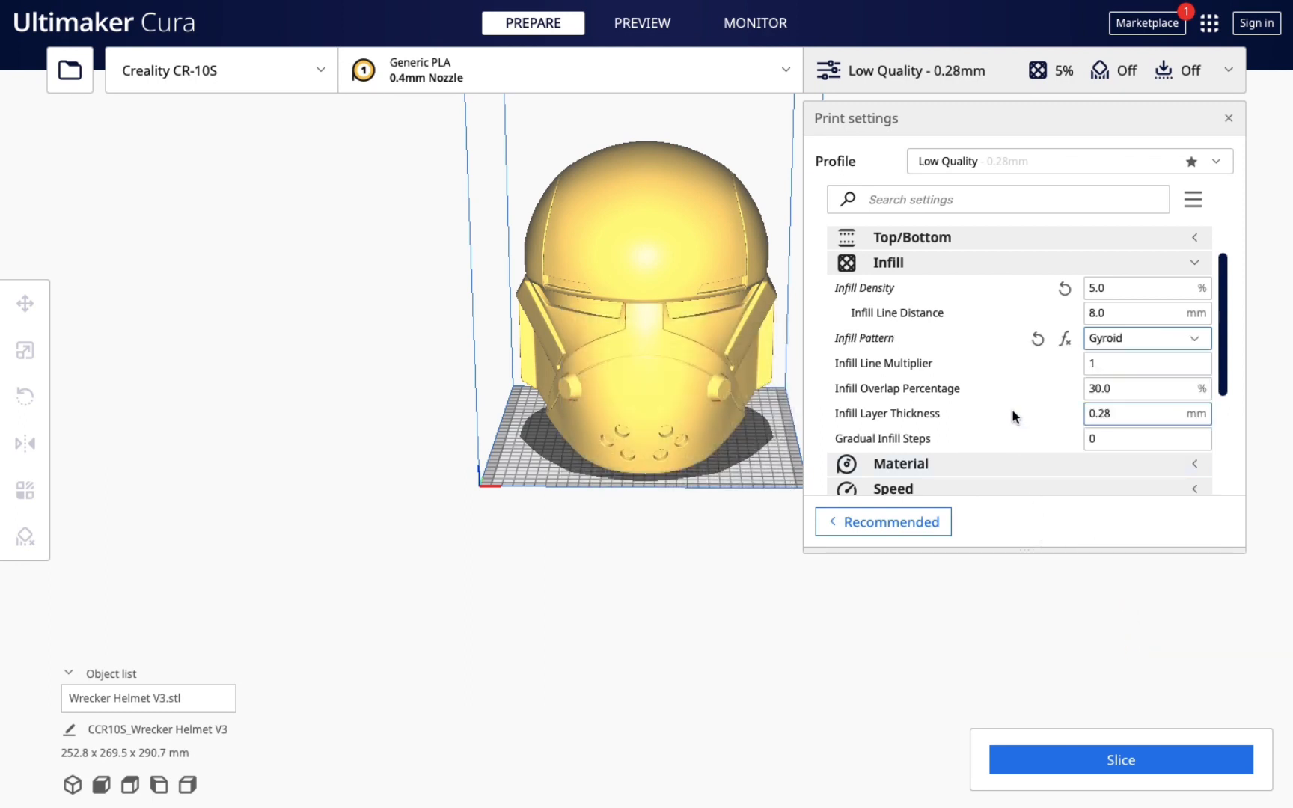
mouse_move(1013, 416)
scroll(1014, 416, down, 1)
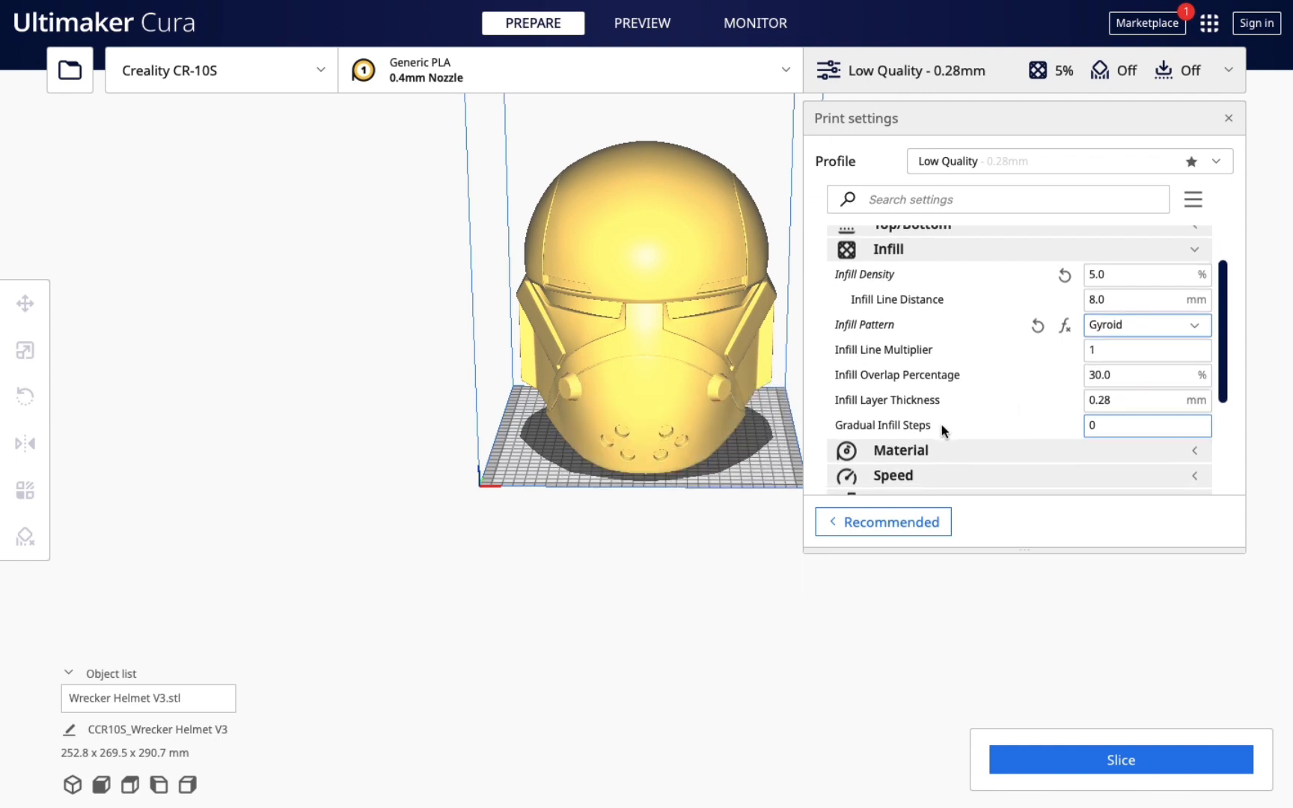
scroll(1002, 398, up, 2)
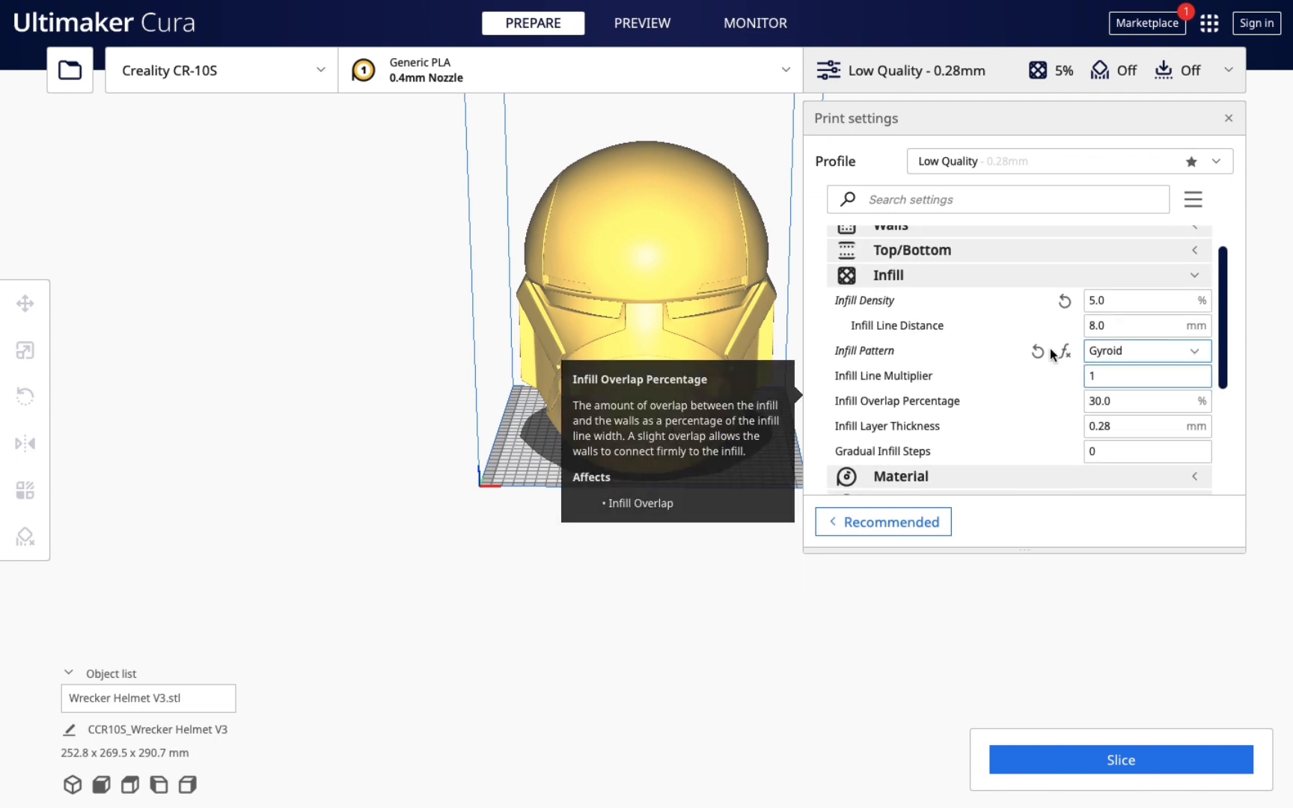
mouse_move(1114, 302)
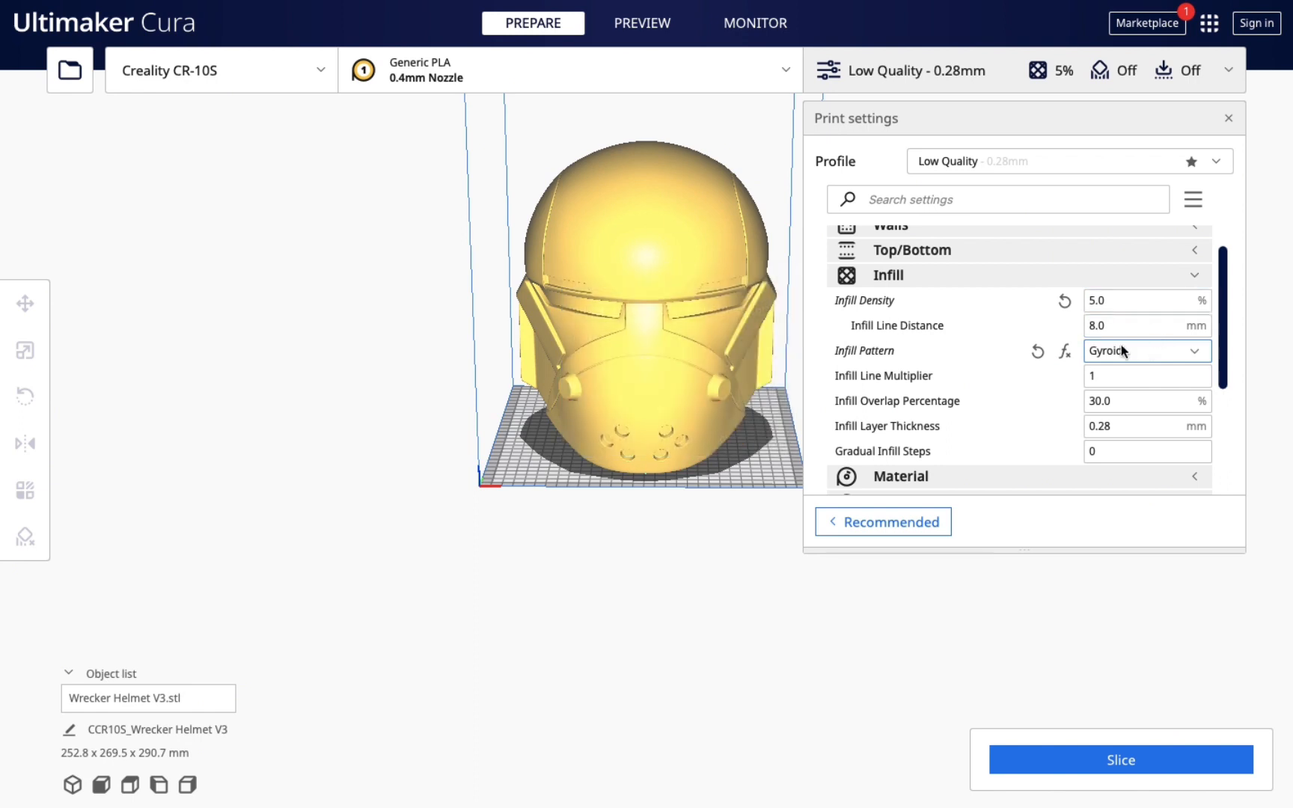
click(1194, 276)
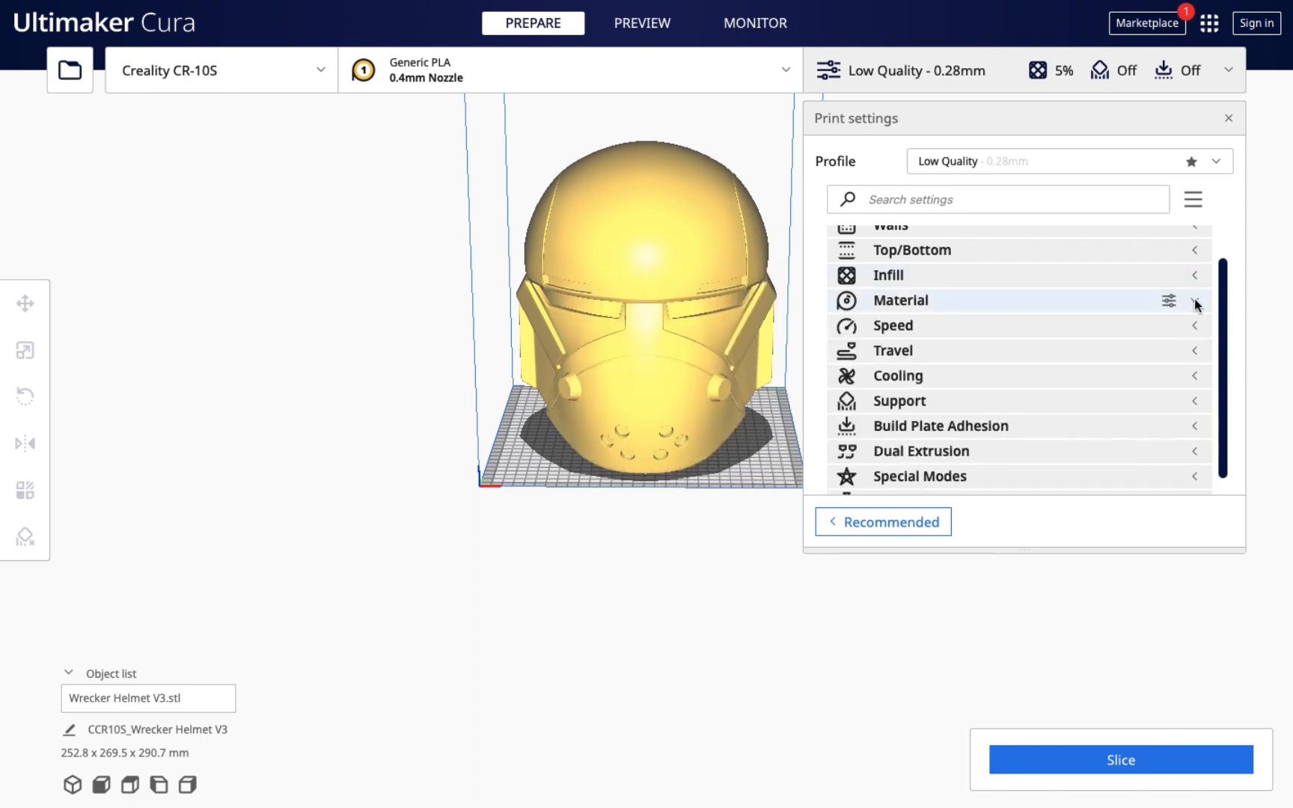
Step: Set the printing temperature to 215 °C and the build plate temperature to 60 °C in the Material settings
click(1195, 301)
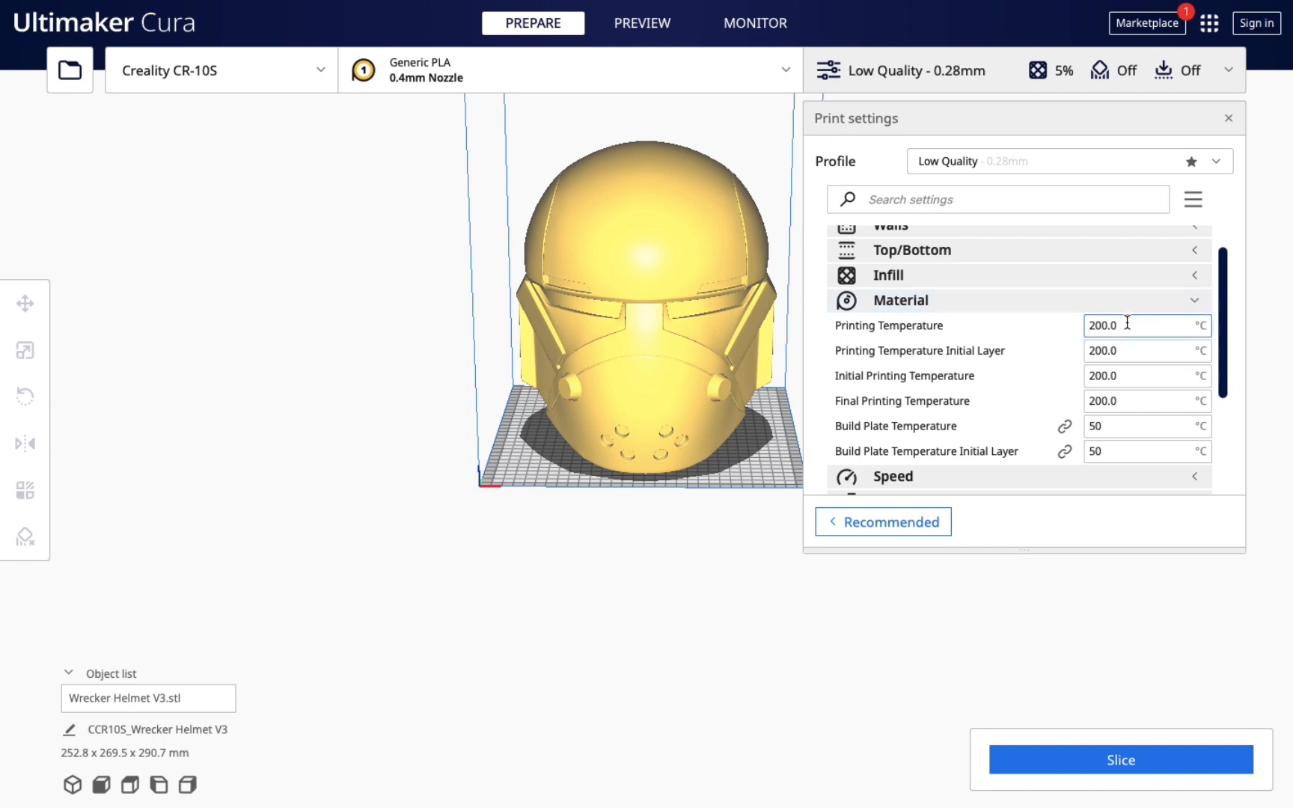
drag(1121, 325, 1084, 324)
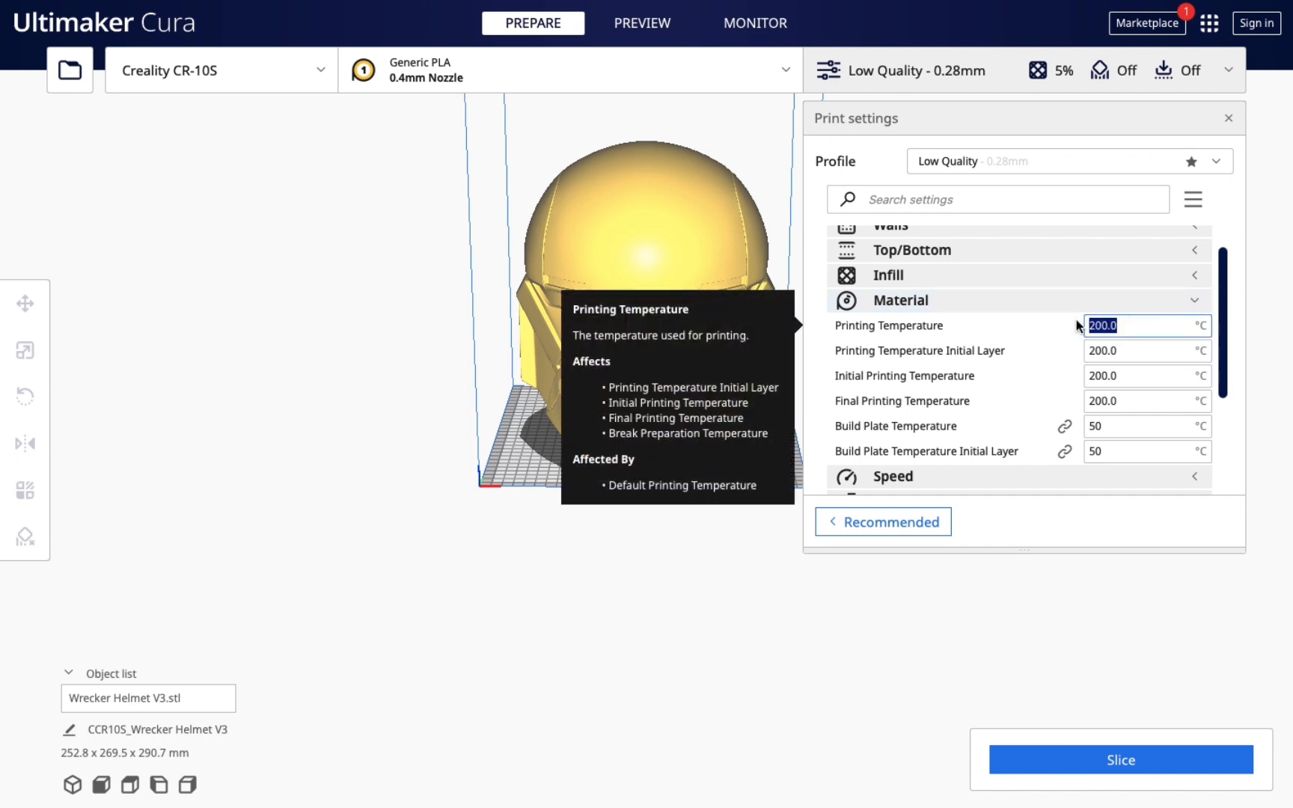
text(215)
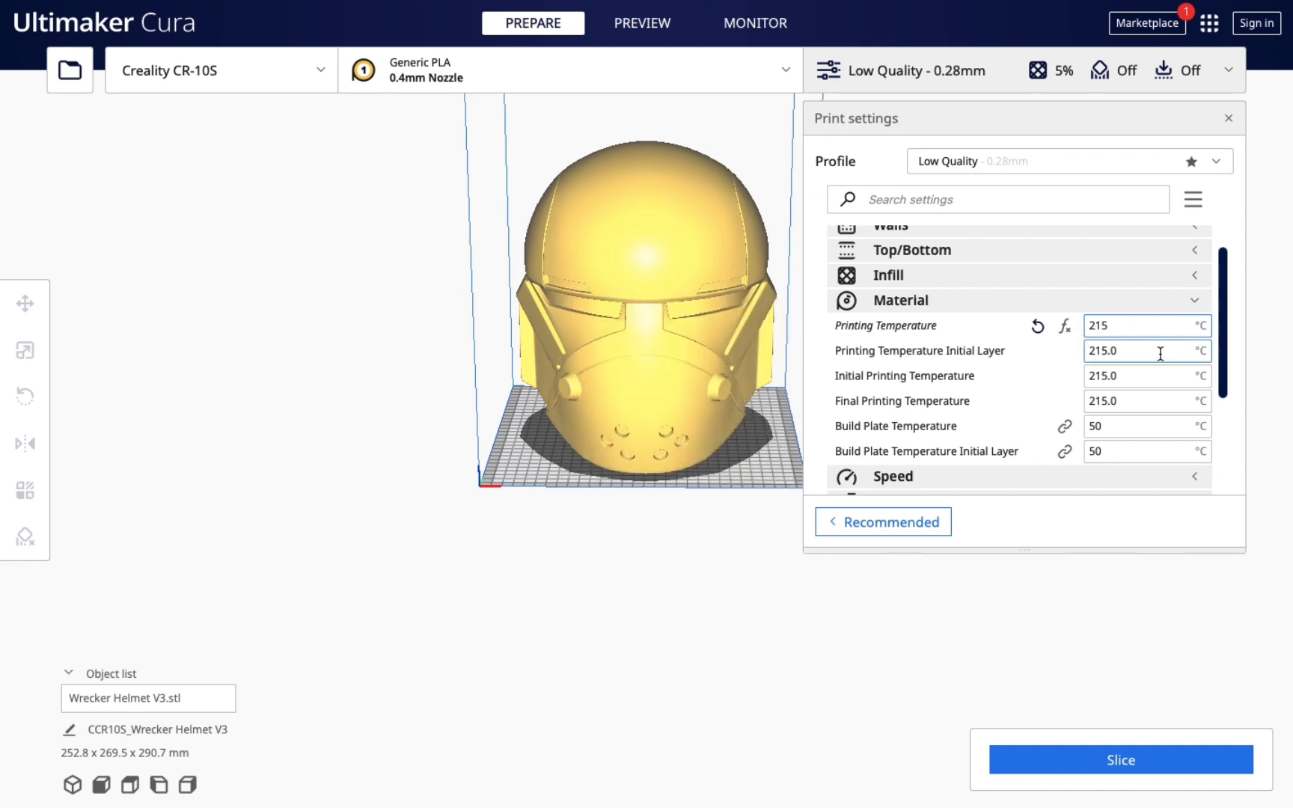
click(1115, 426)
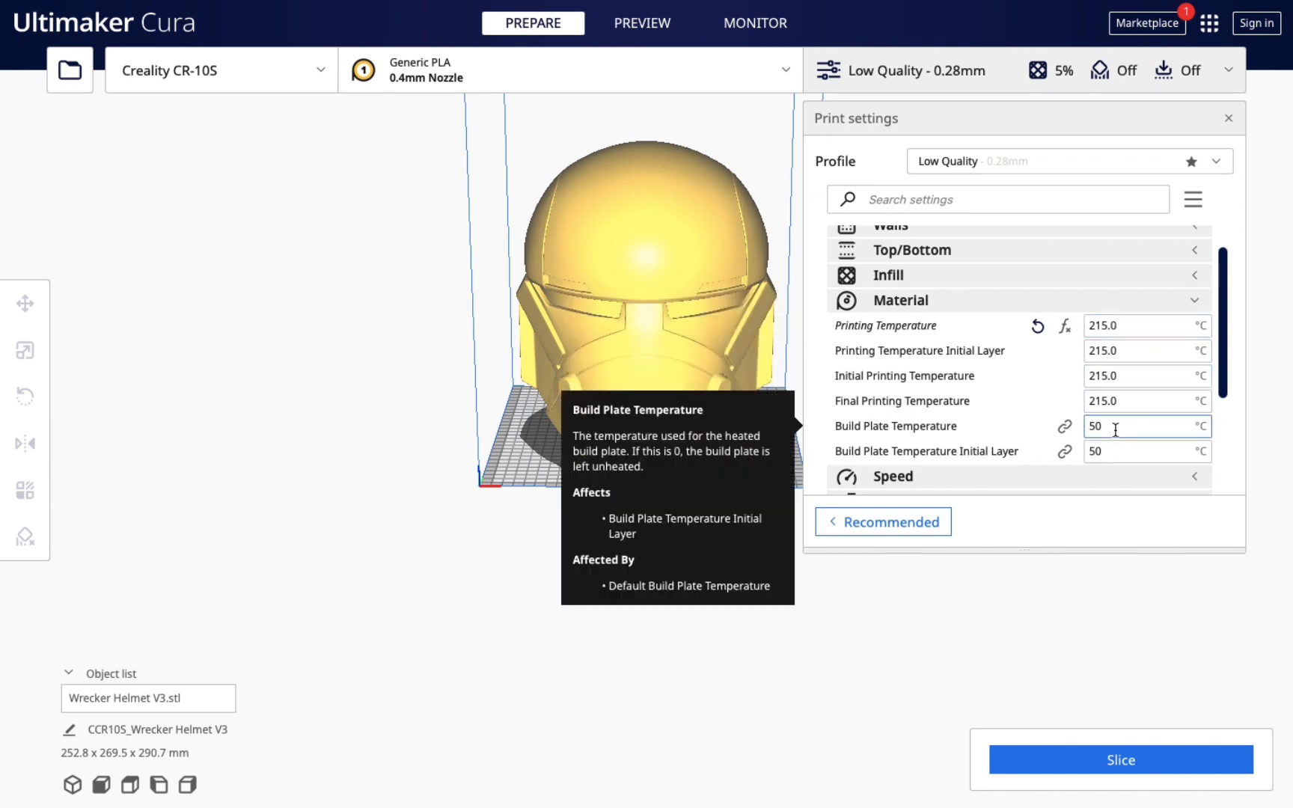
key(BackSpace)
key(BackSpace)
text(60)
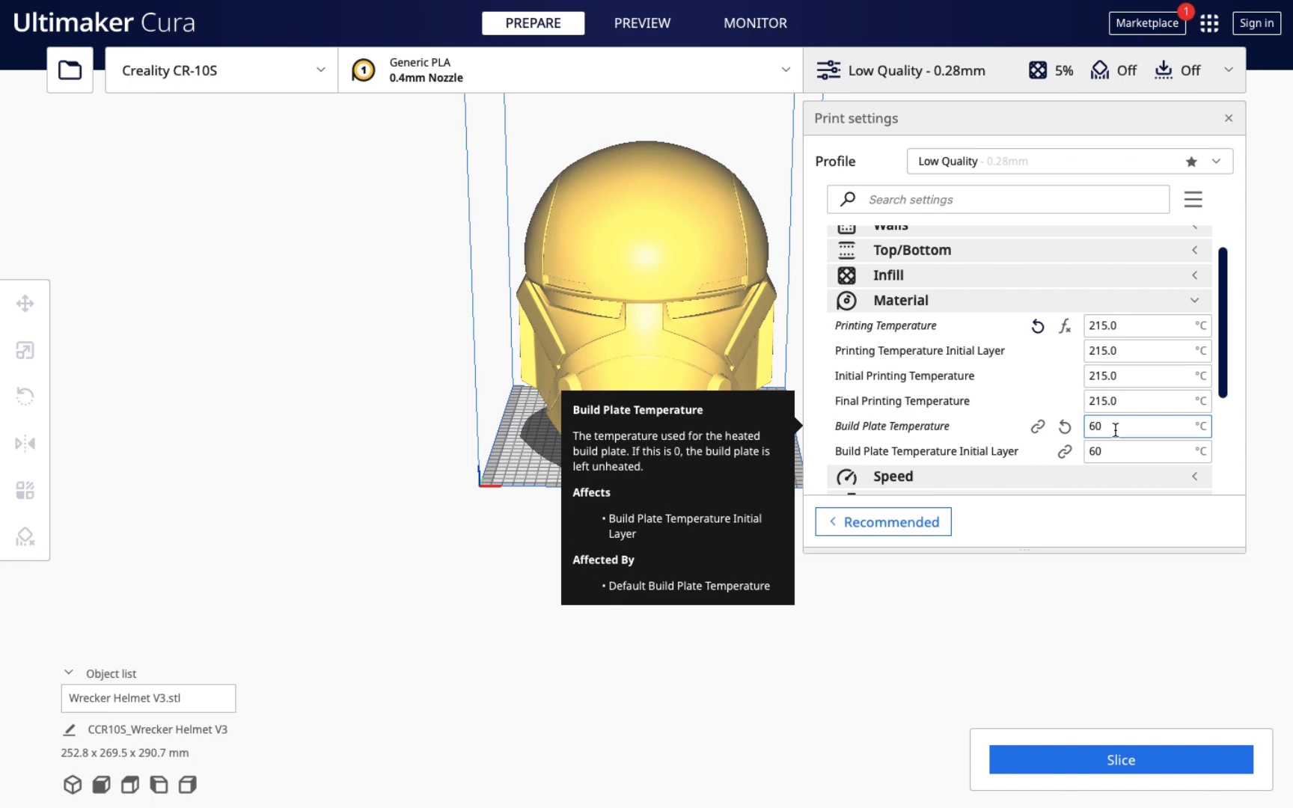
scroll(1096, 464, down, 1)
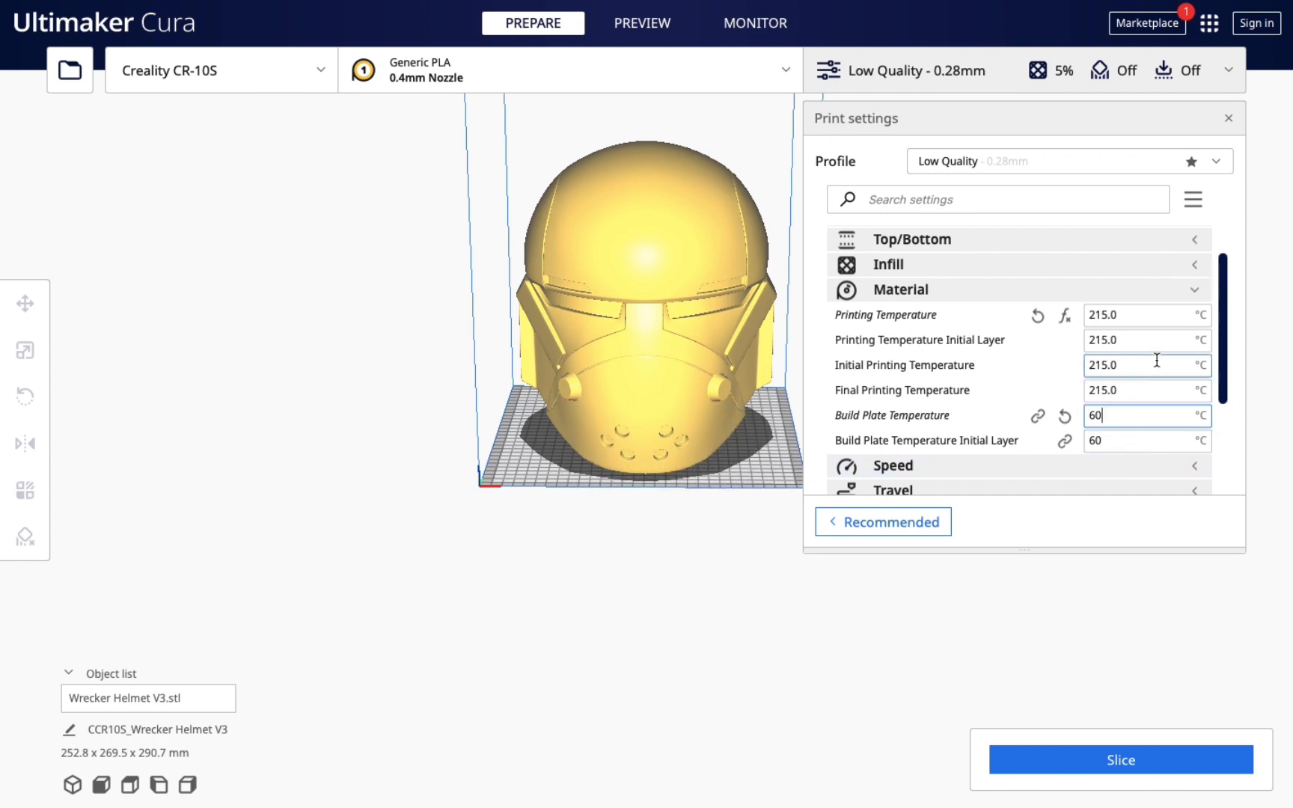
click(1195, 290)
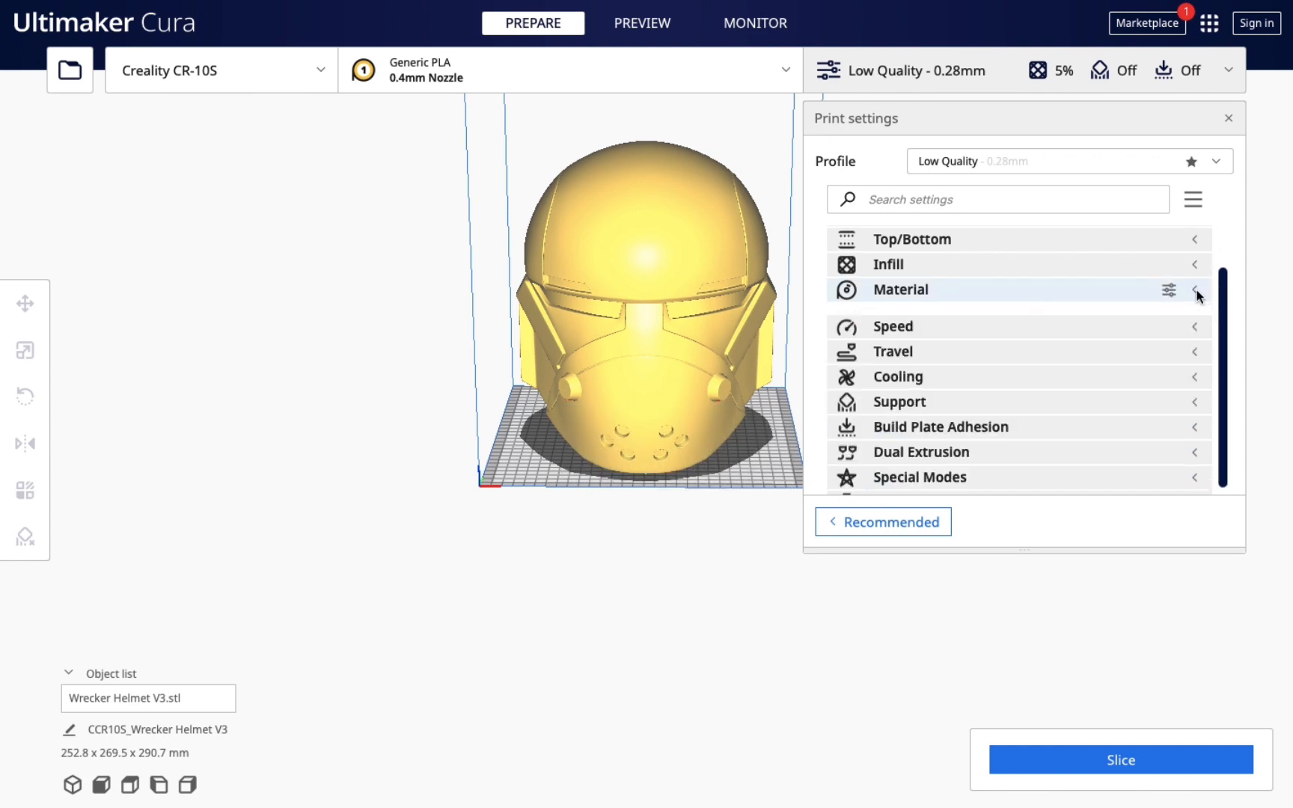
Step: Set the print speed to 65 mm/s and review the remaining values in the Speed settings
click(1195, 315)
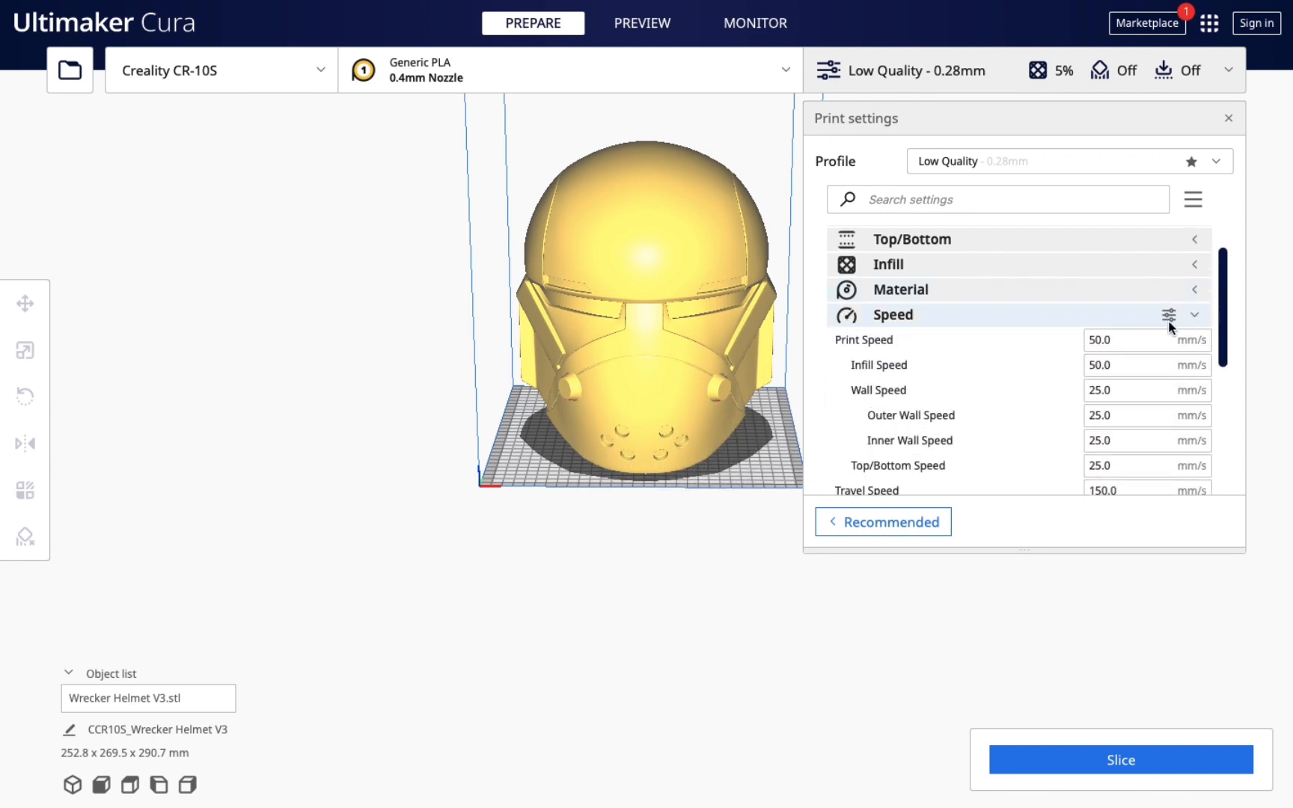
drag(1123, 342, 1090, 341)
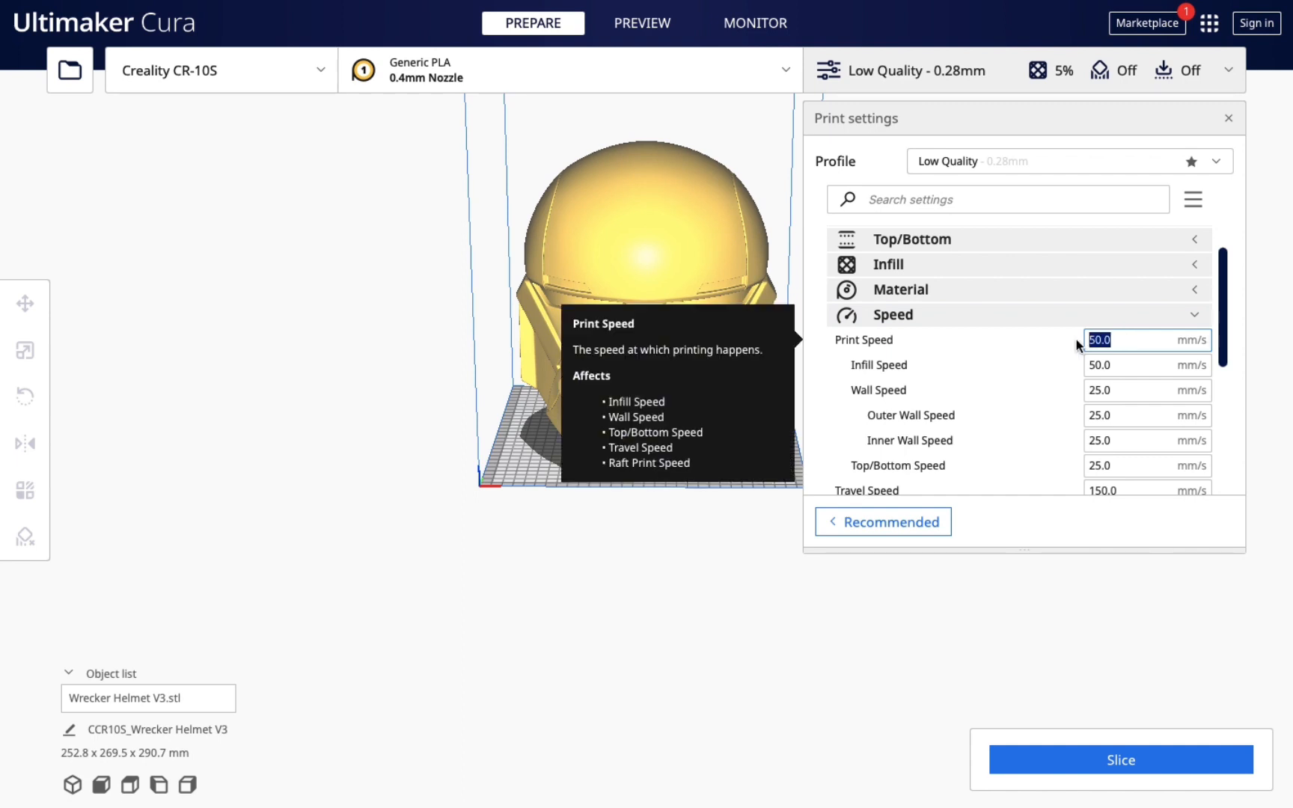
text(65)
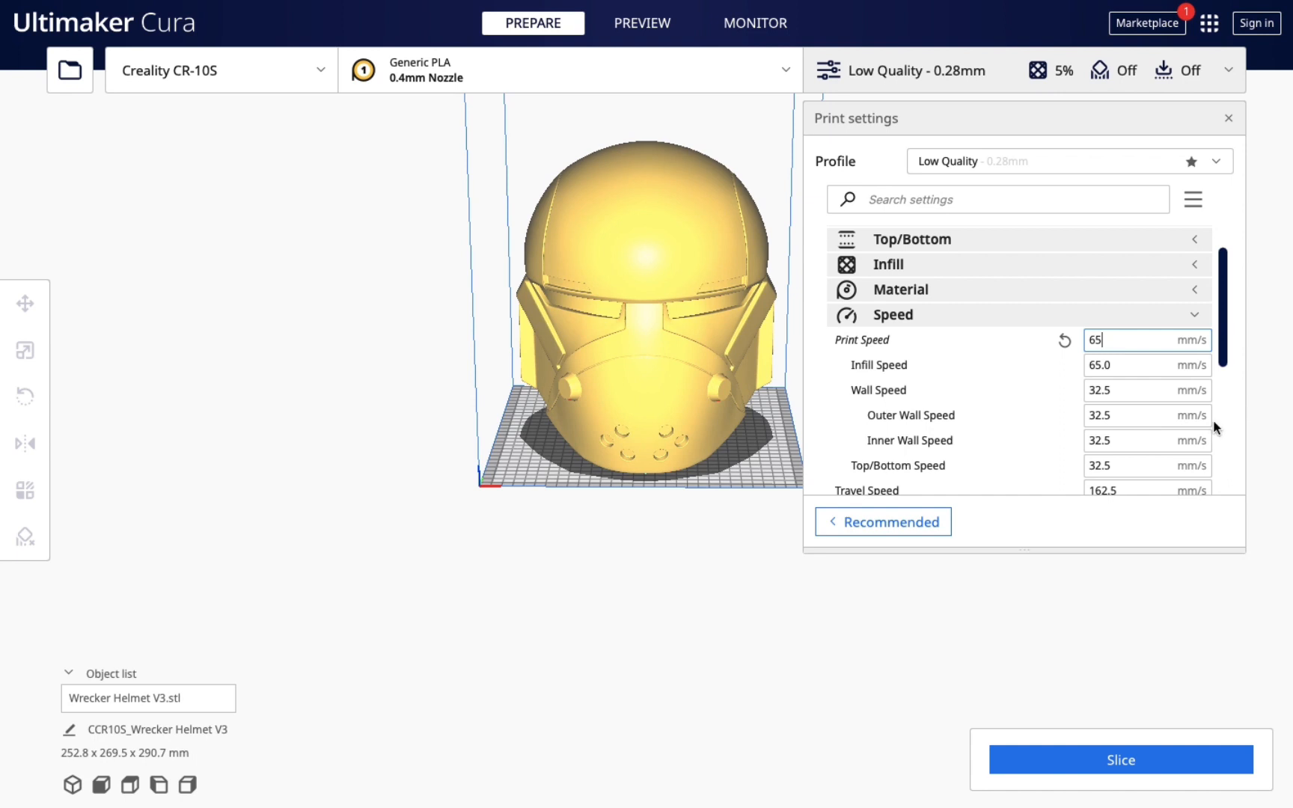
scroll(1213, 423, down, 3)
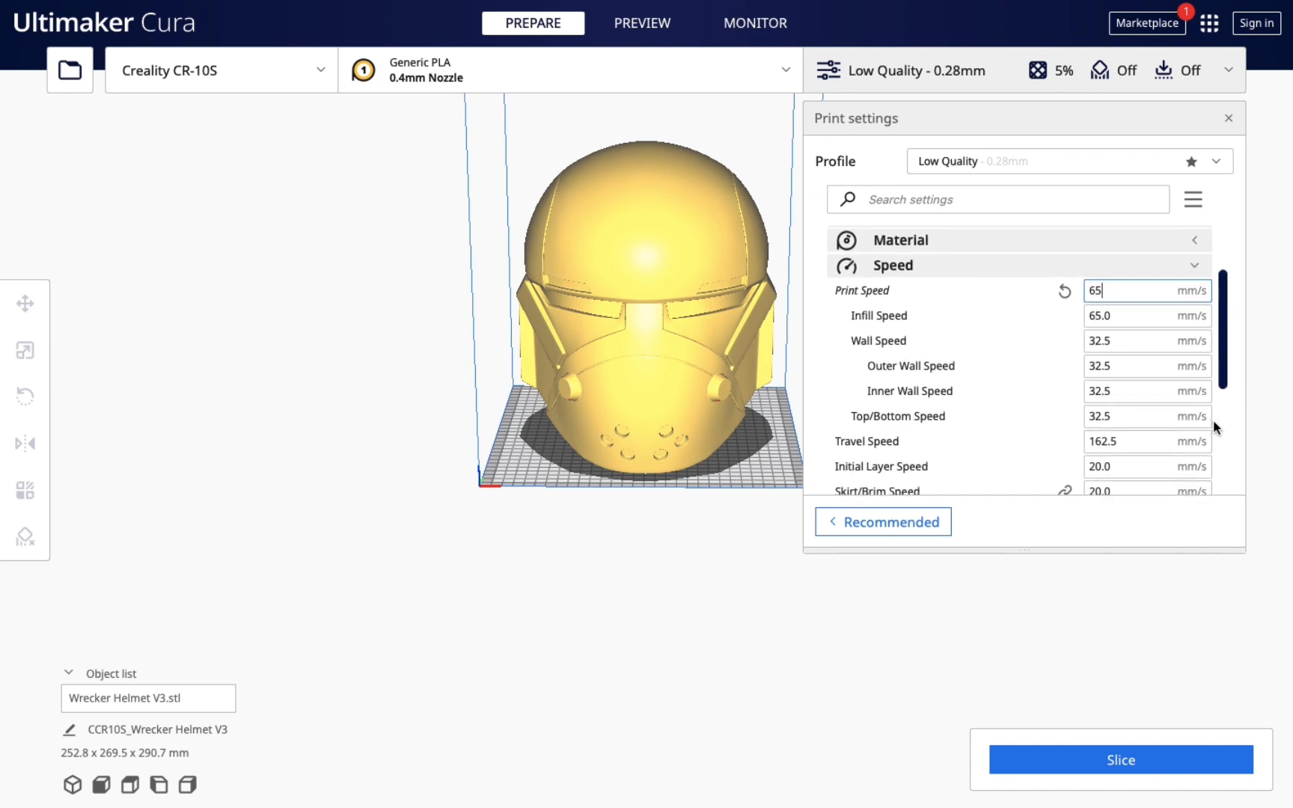
scroll(1213, 420, down, 1)
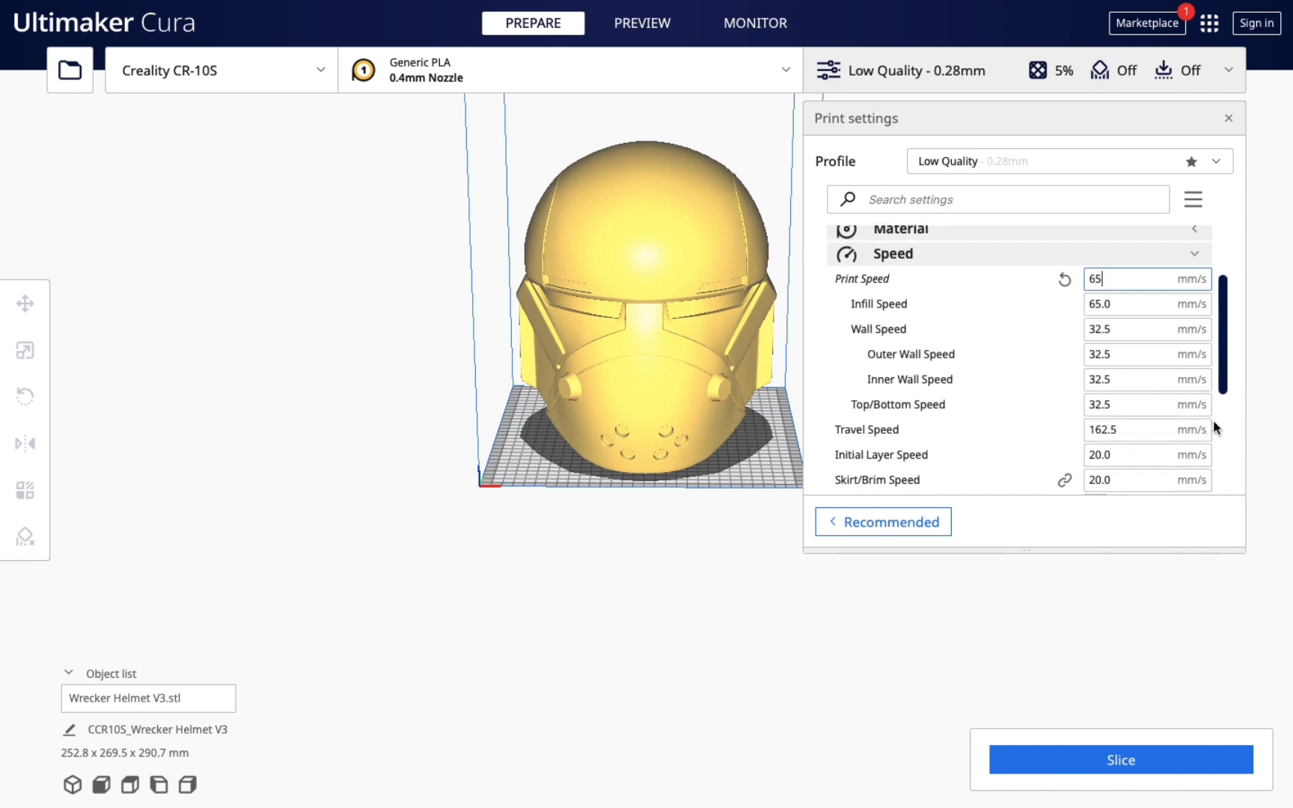
scroll(1213, 421, down, 1)
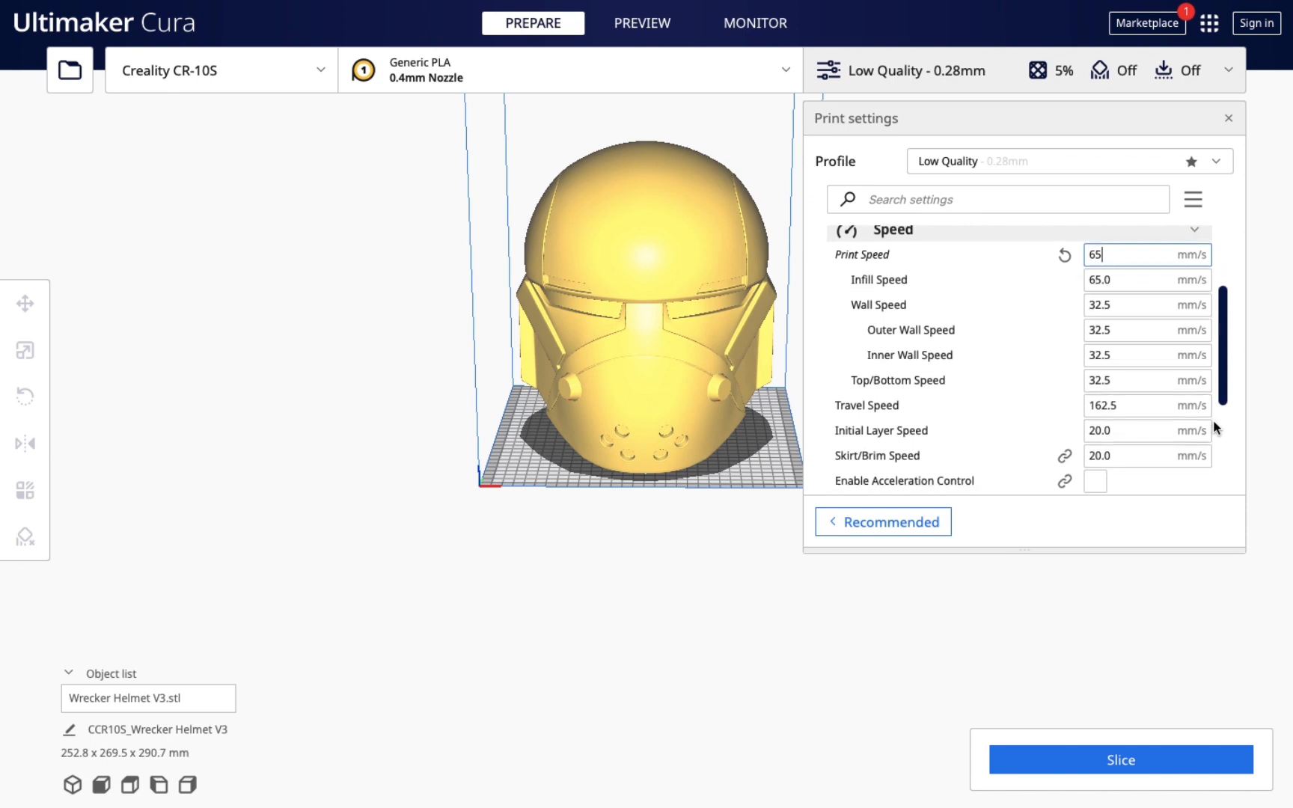
scroll(1212, 421, down, 2)
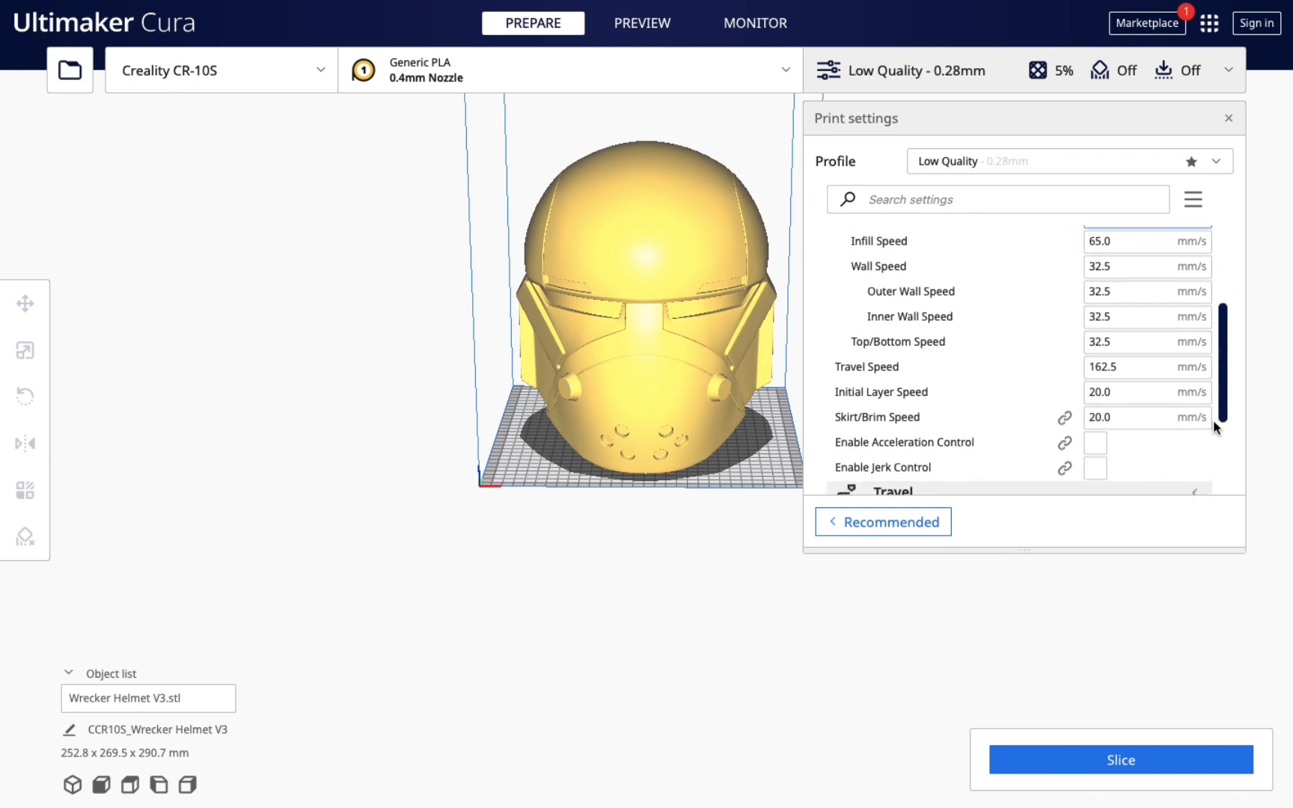
scroll(1213, 421, up, 2)
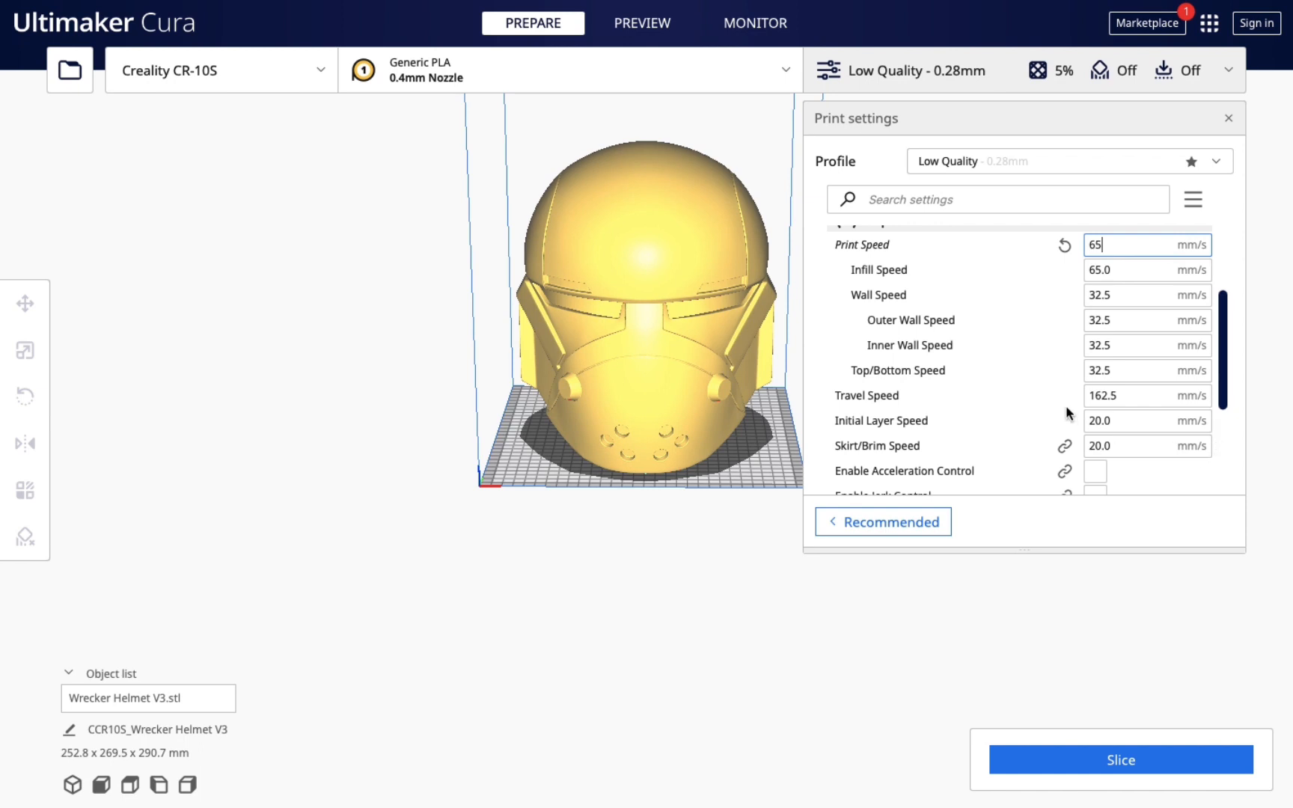
scroll(1069, 411, up, 2)
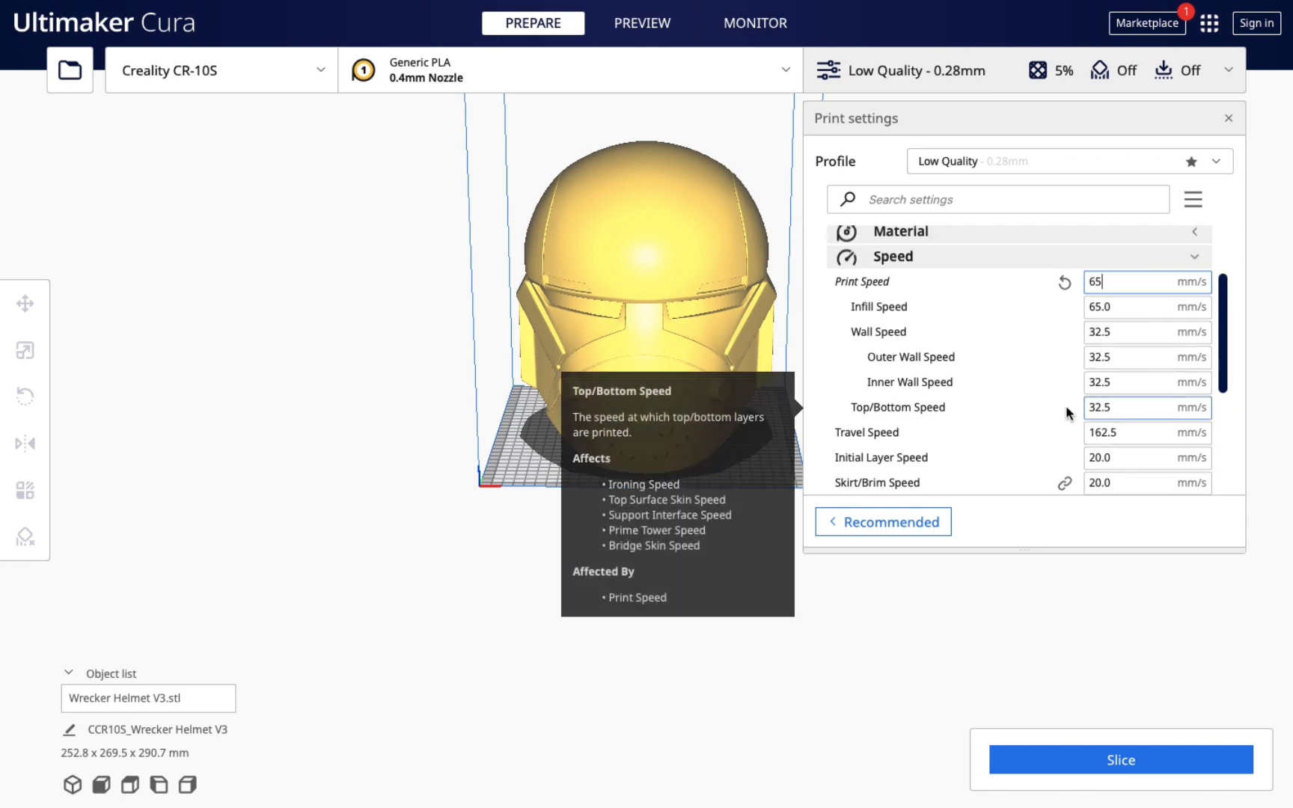
click(1195, 259)
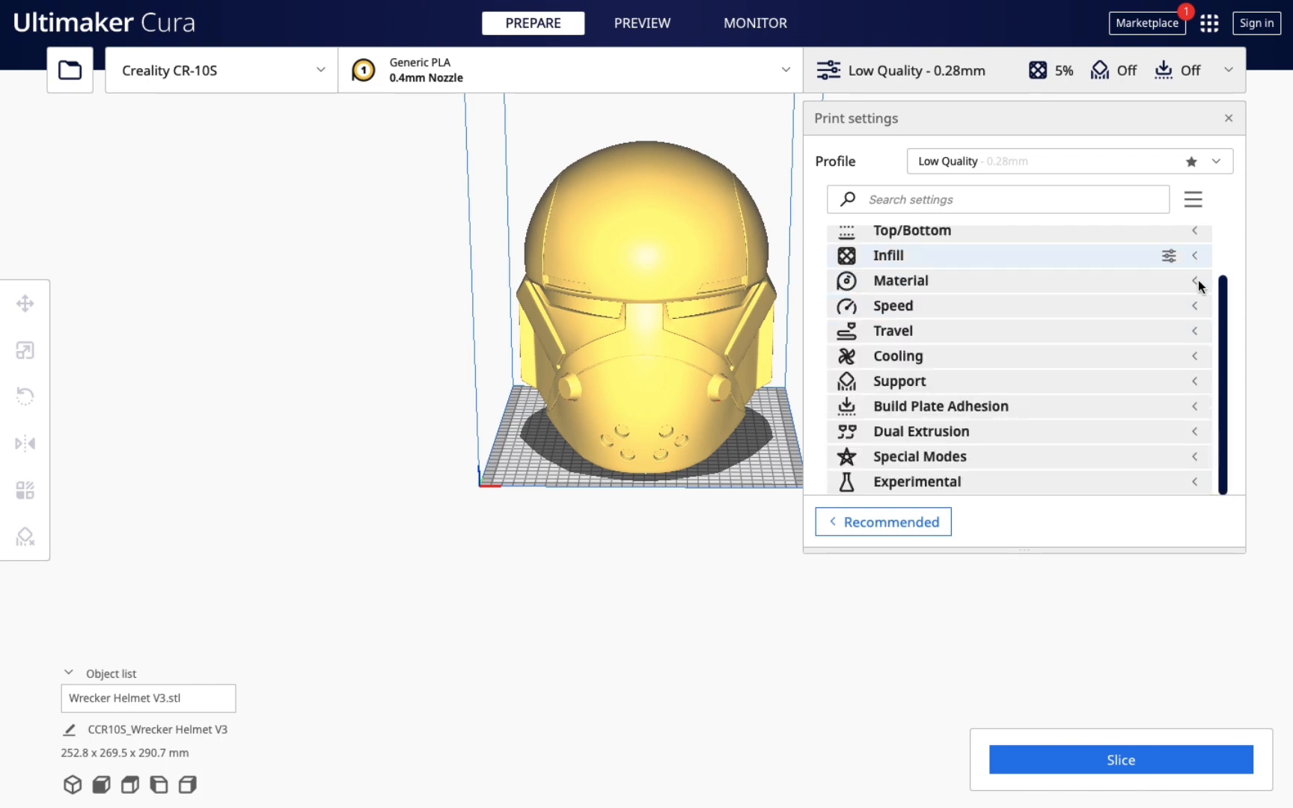
Step: Set the combing mode to All in the Travel settings and collapse that section
click(1195, 281)
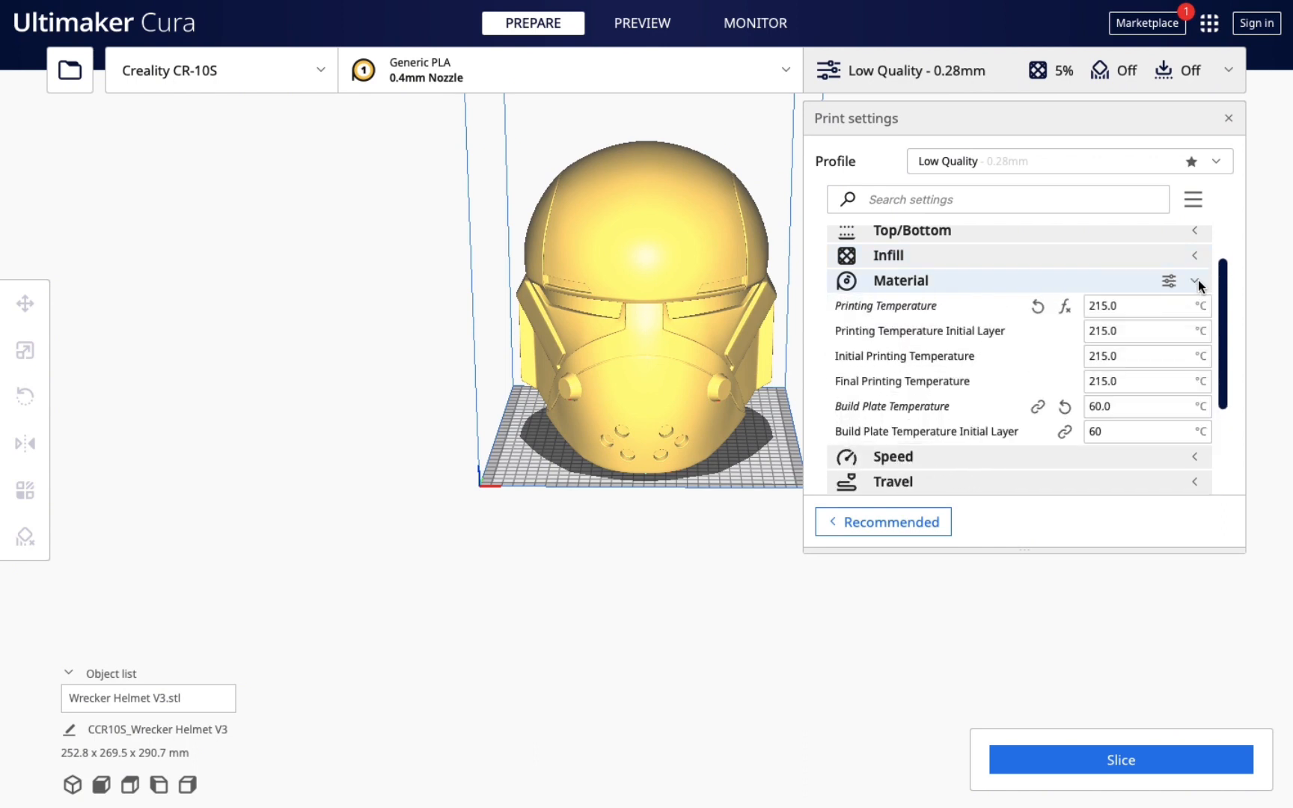
click(1196, 281)
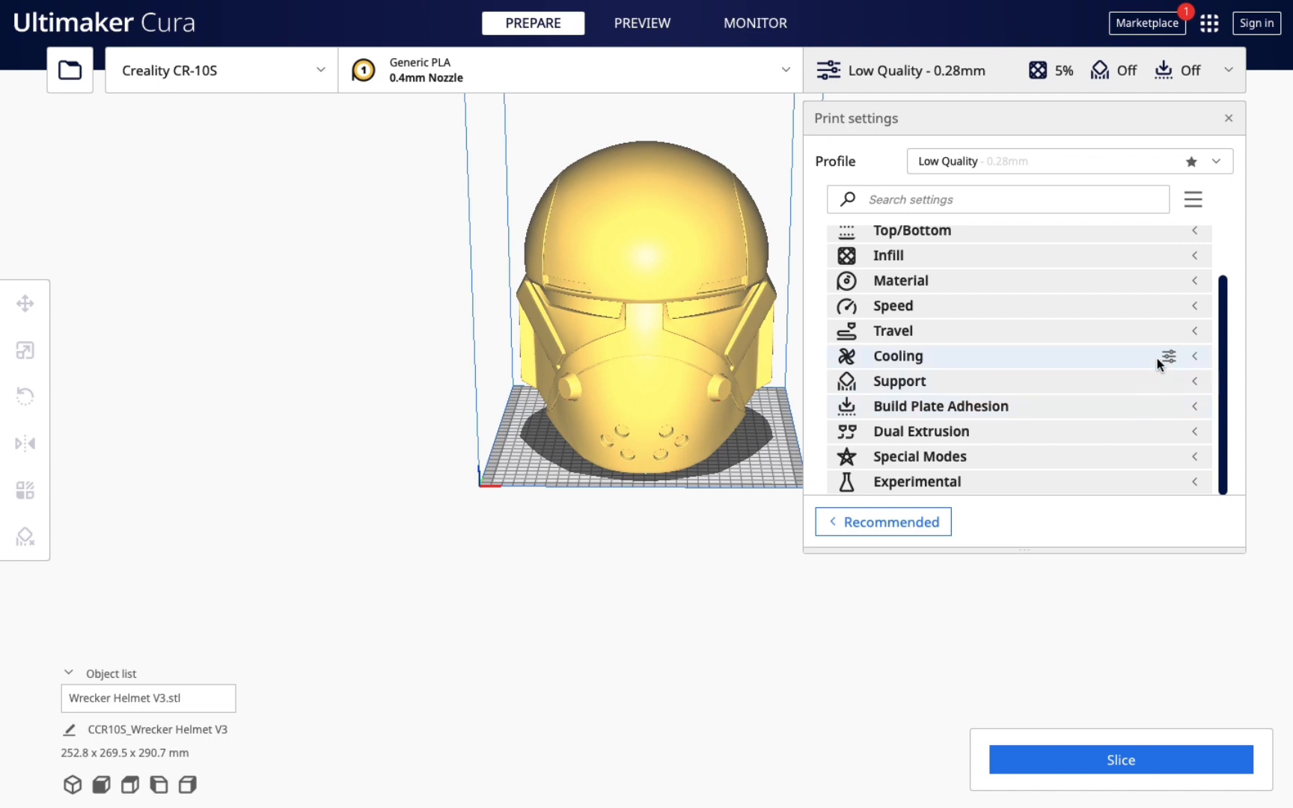
click(1194, 331)
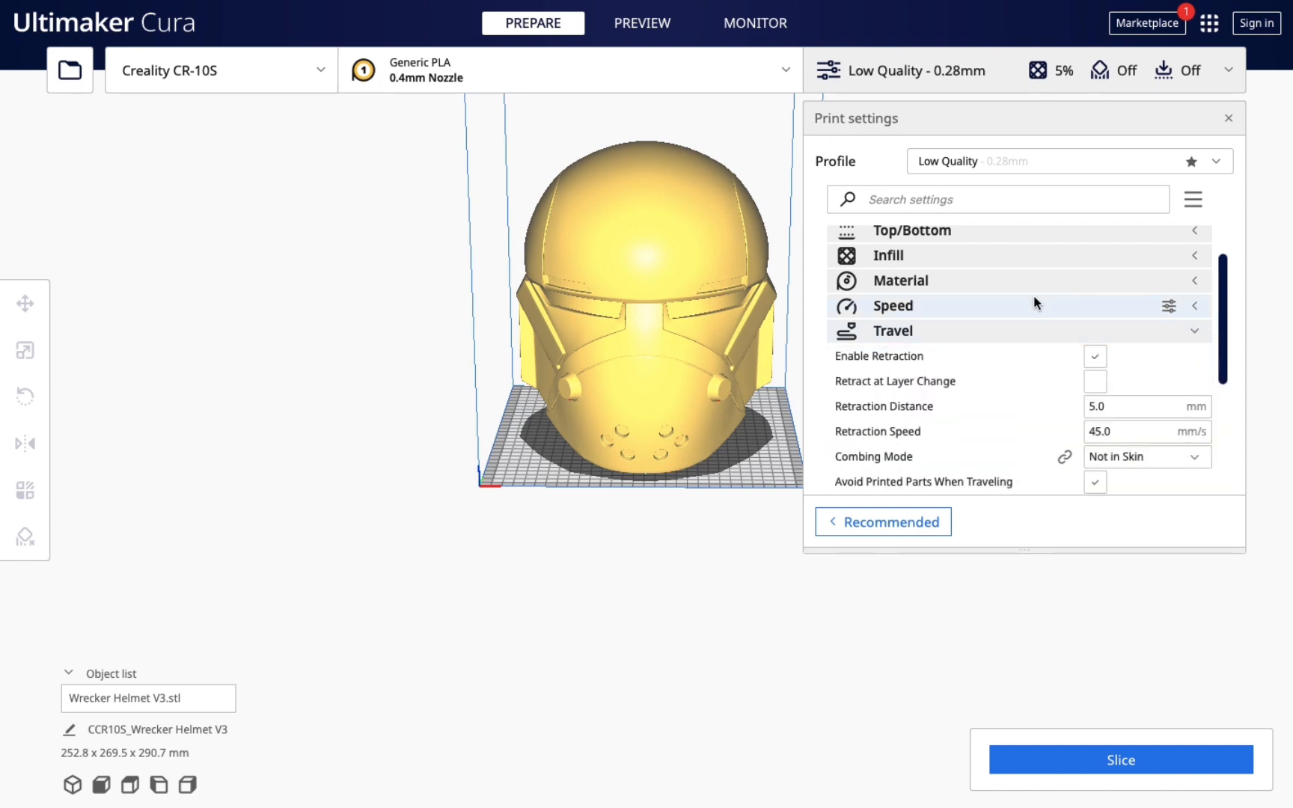
scroll(1034, 302, down, 4)
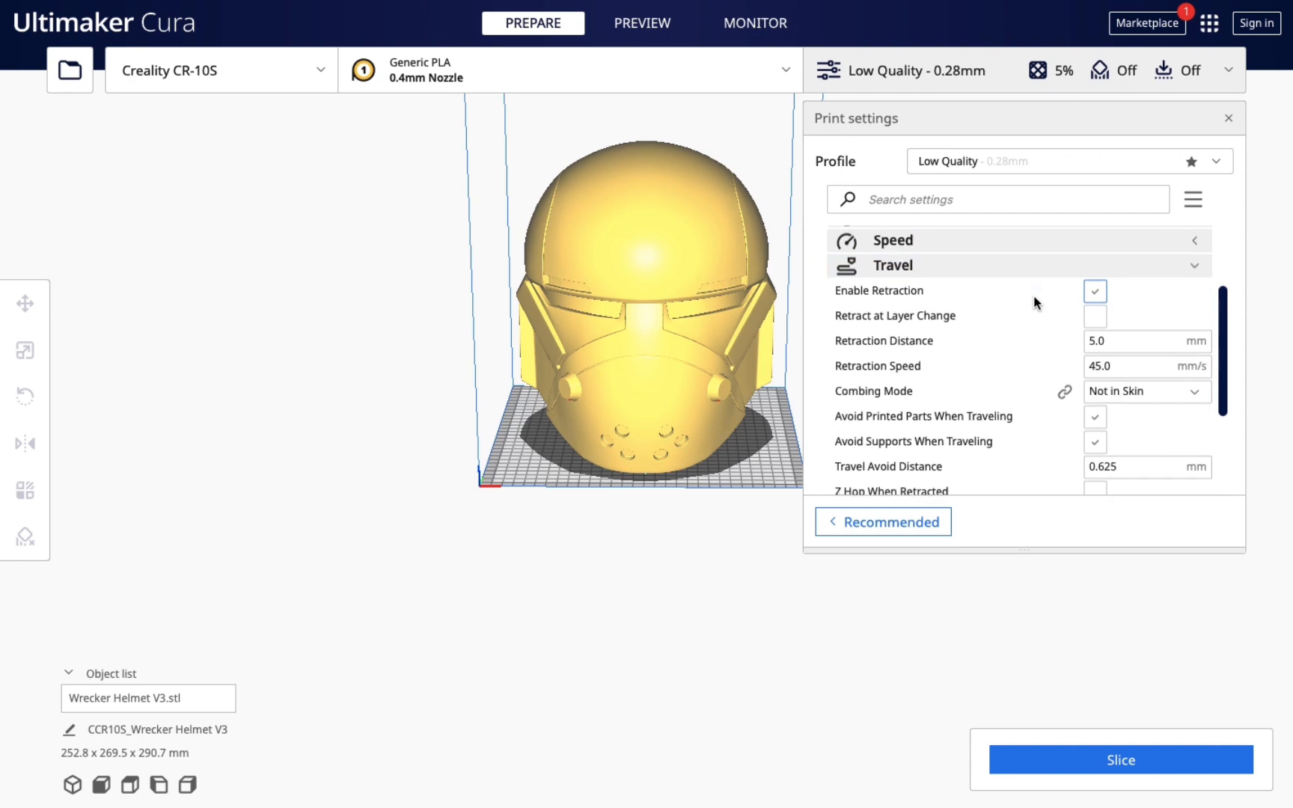
scroll(1033, 295, down, 2)
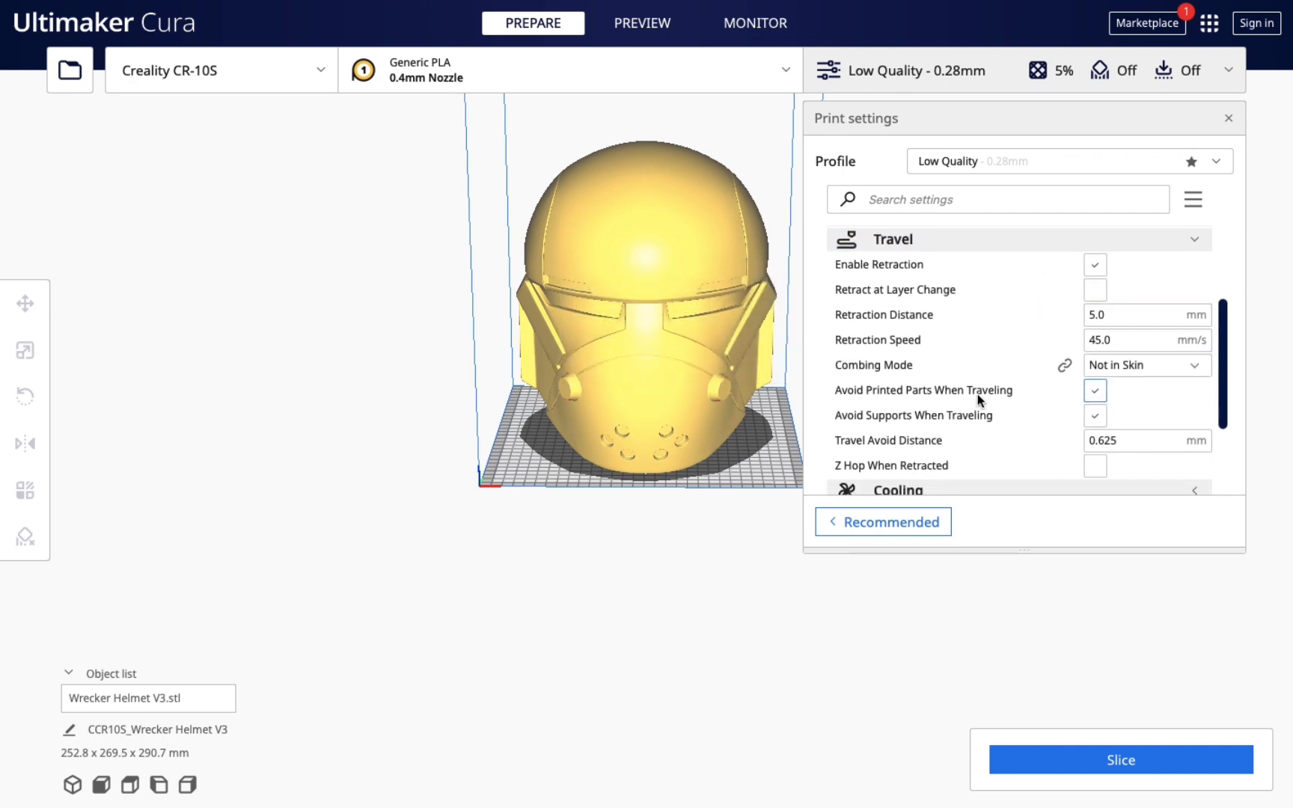
click(1194, 367)
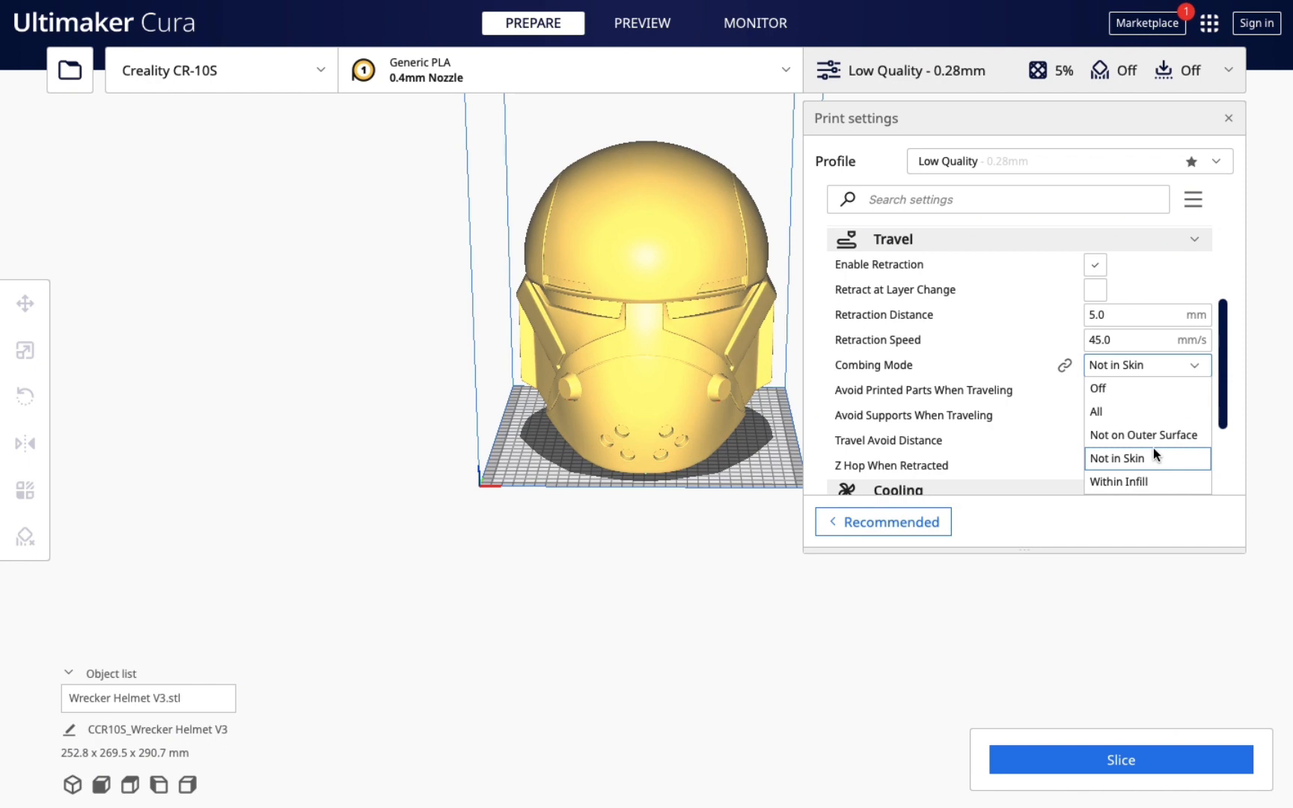
click(1135, 413)
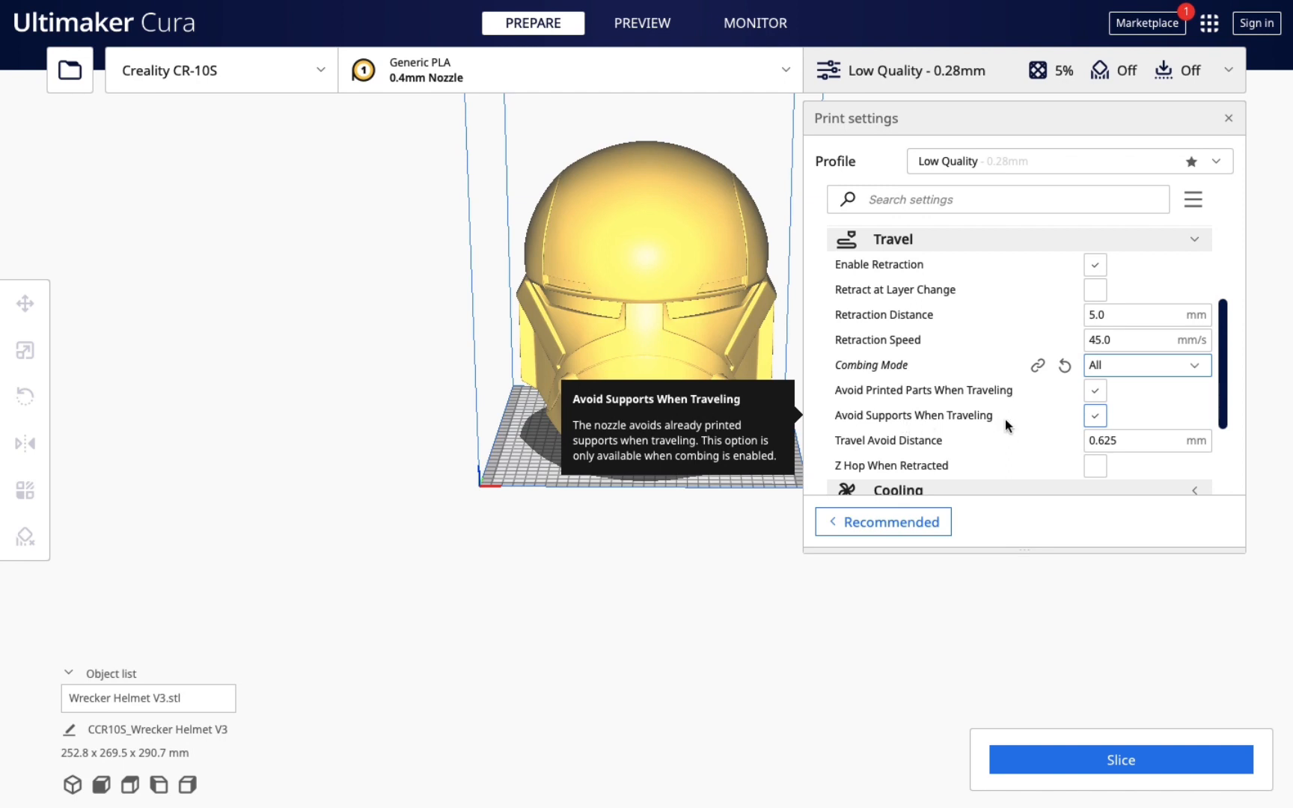
mouse_move(963, 396)
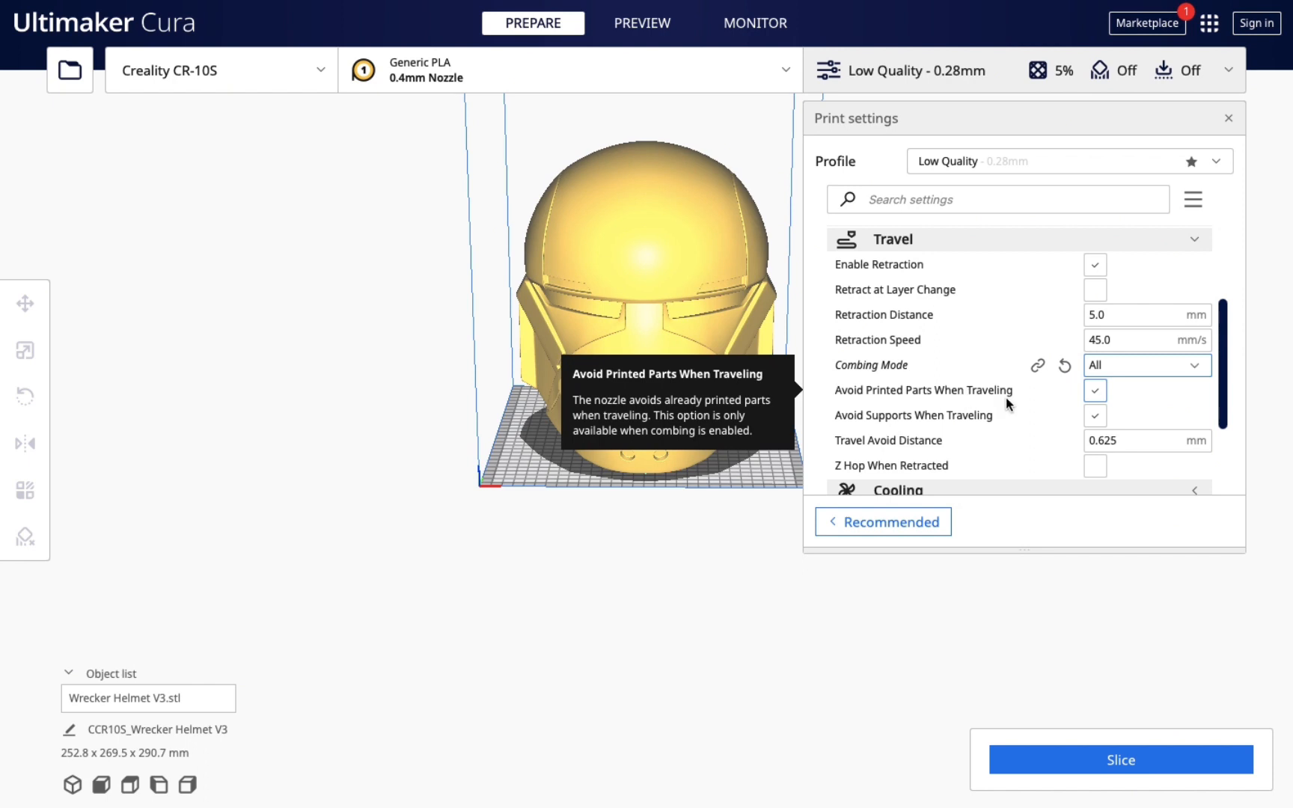
scroll(1009, 410, down, 1)
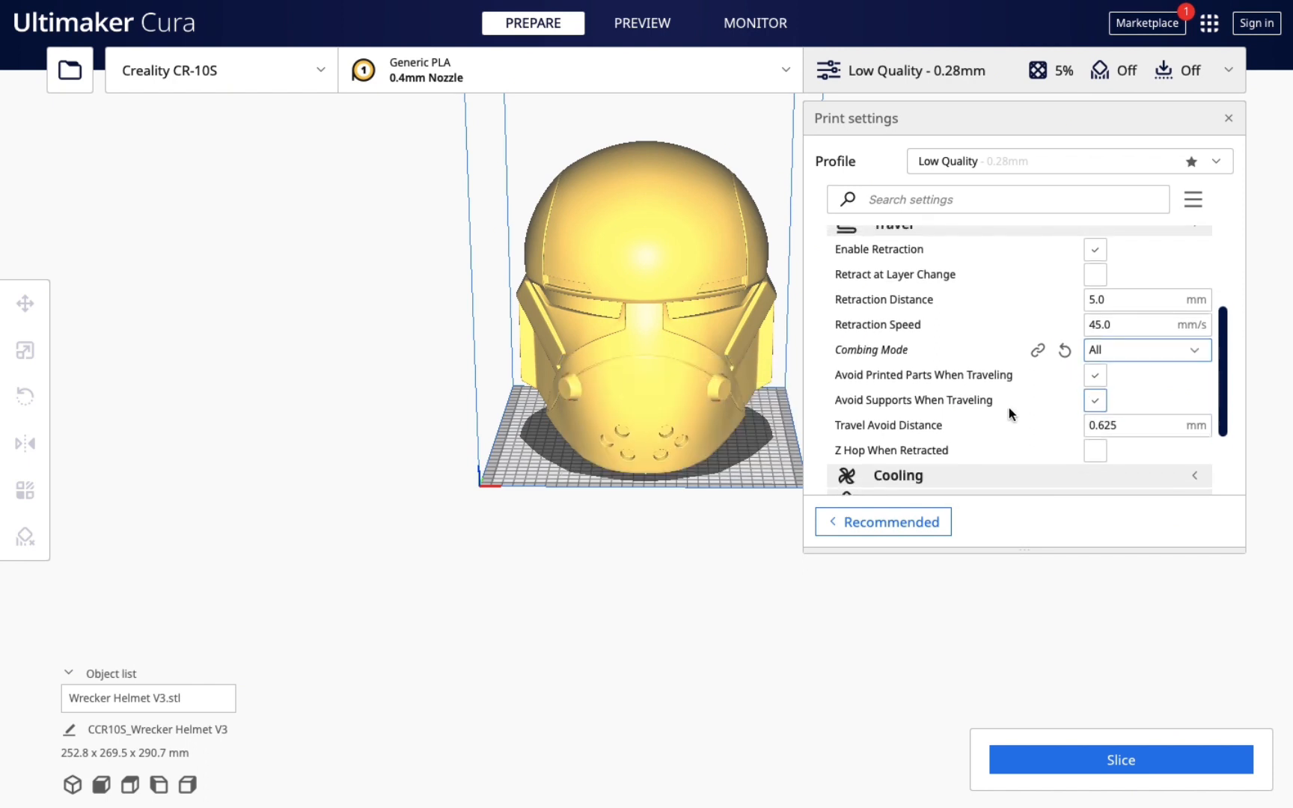
scroll(1009, 413, up, 1)
mouse_move(1089, 375)
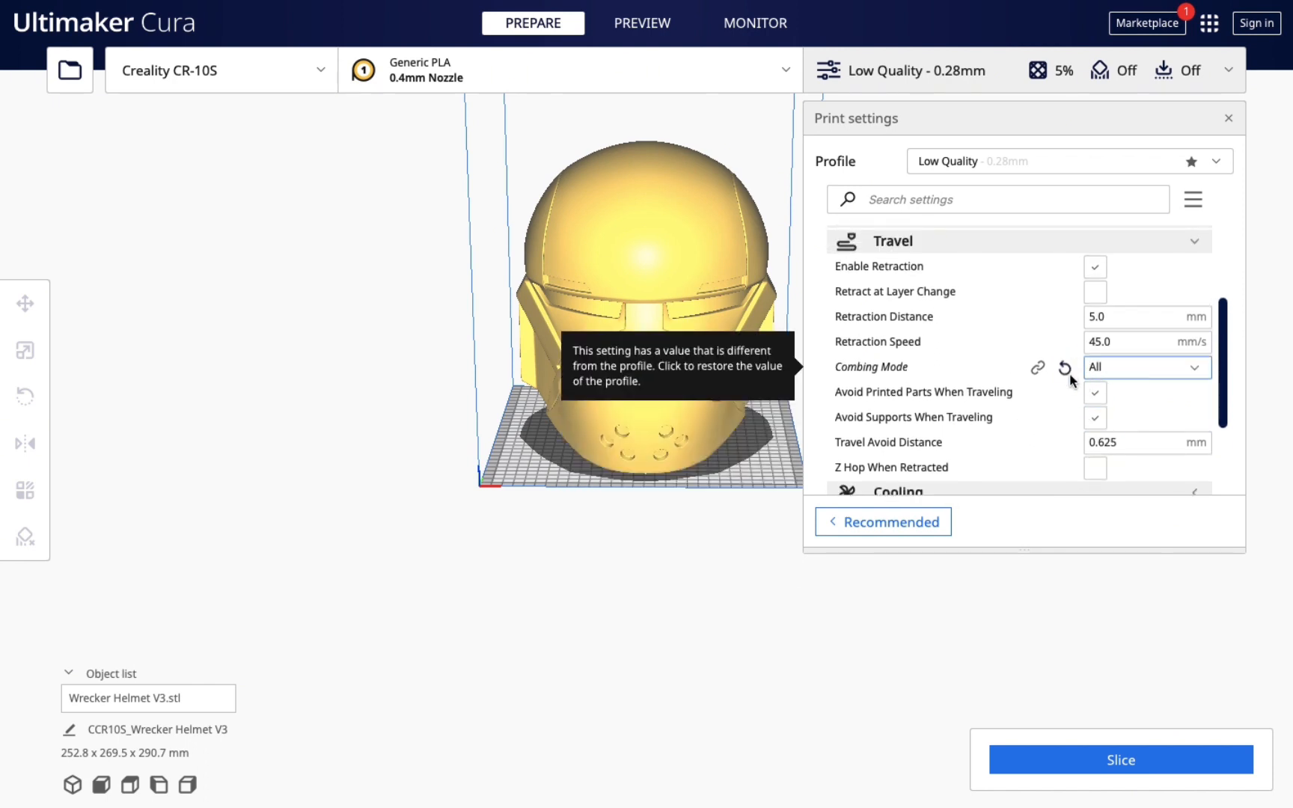
click(1198, 244)
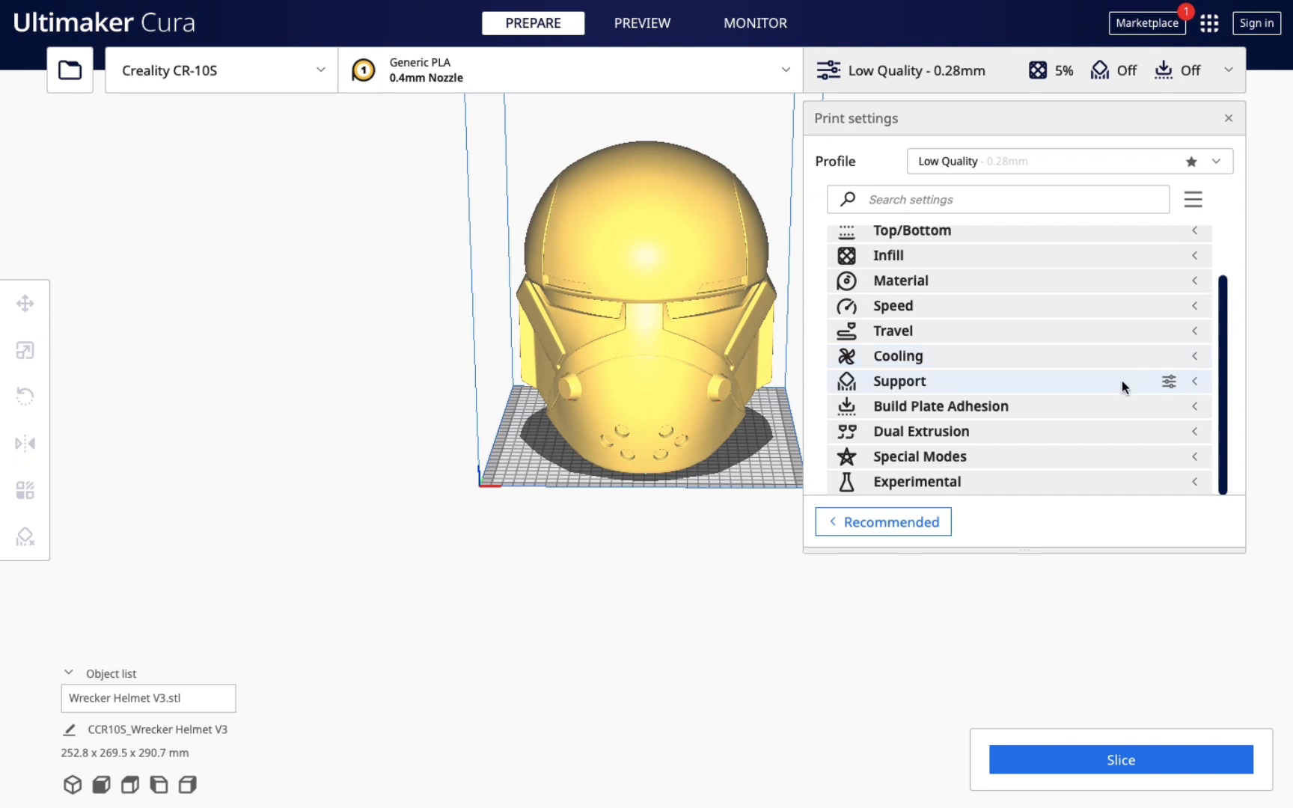
Step: Review the fan speed, layer time and minimum speed values in the Cooling settings
click(1193, 357)
scroll(1014, 404, down, 2)
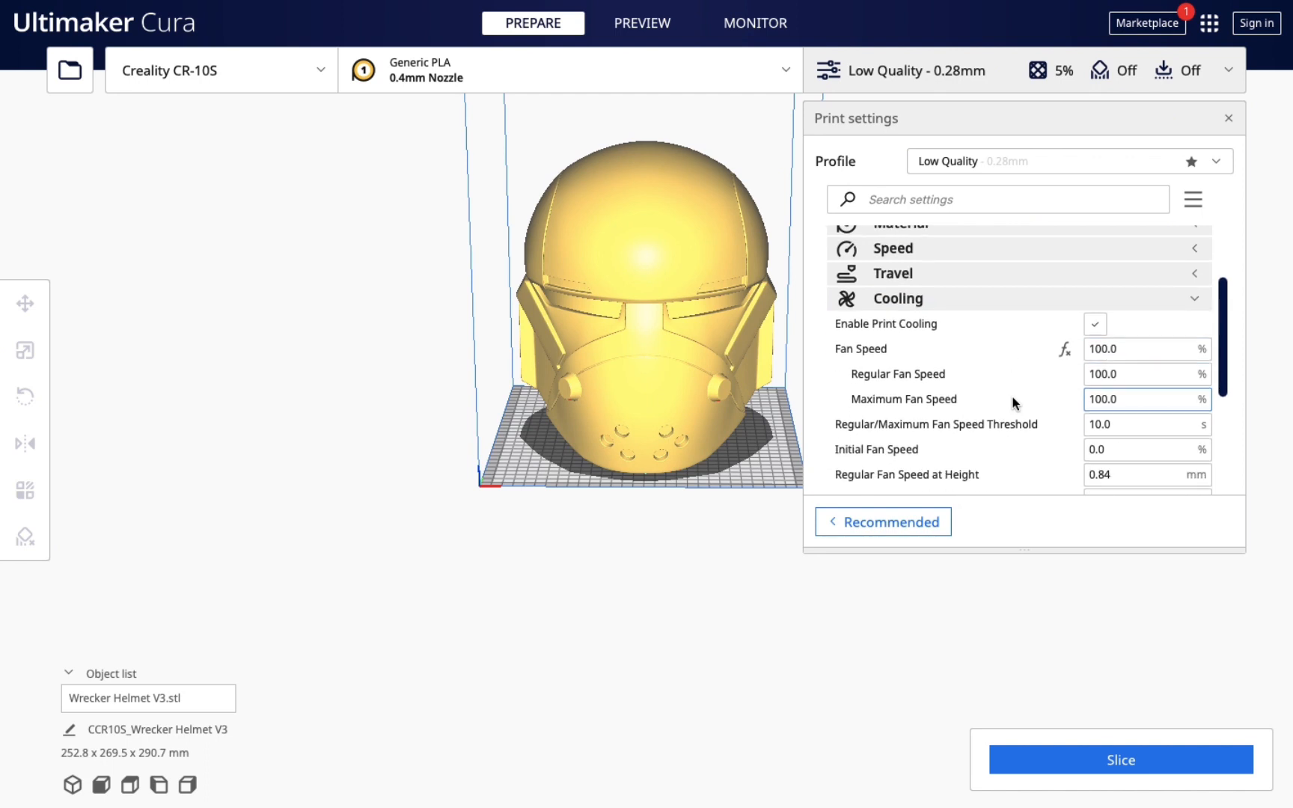
scroll(1014, 404, down, 3)
scroll(1012, 398, down, 1)
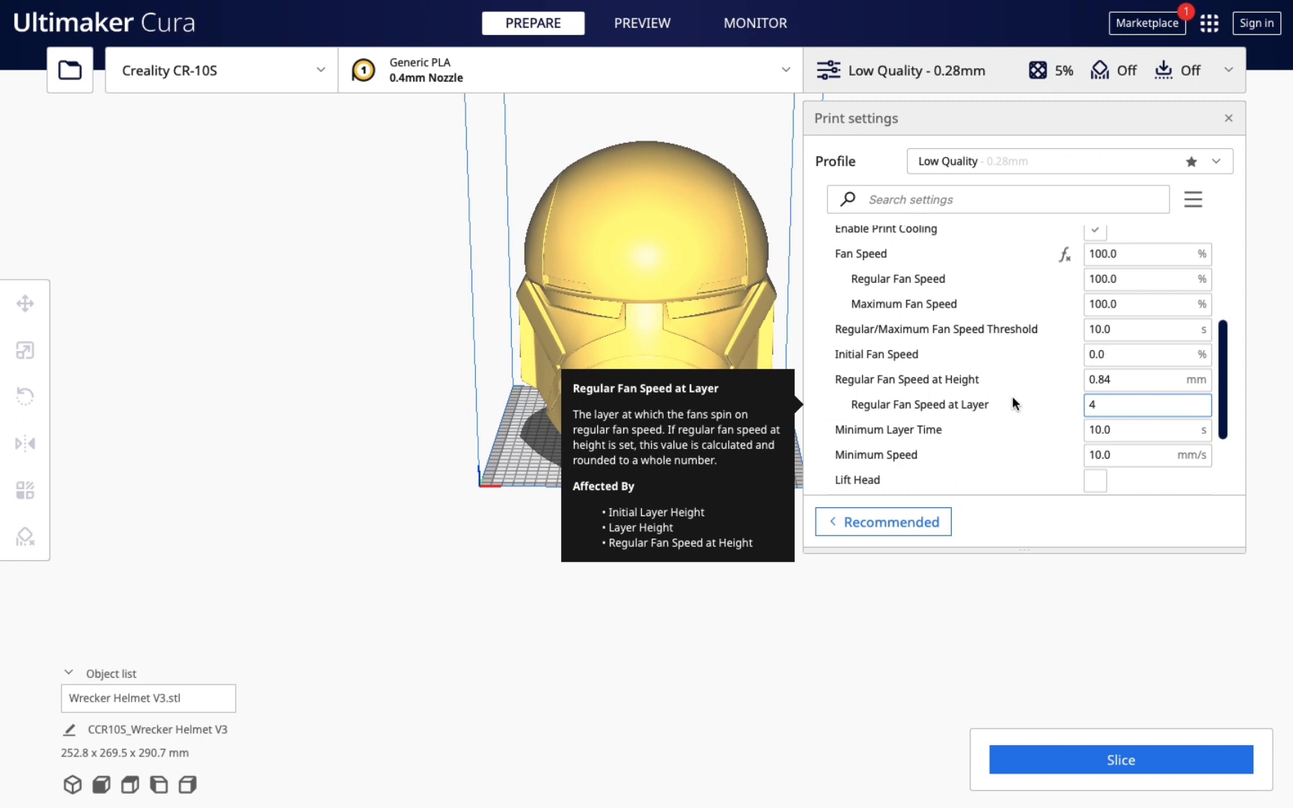
scroll(1012, 402, down, 1)
scroll(1012, 399, up, 2)
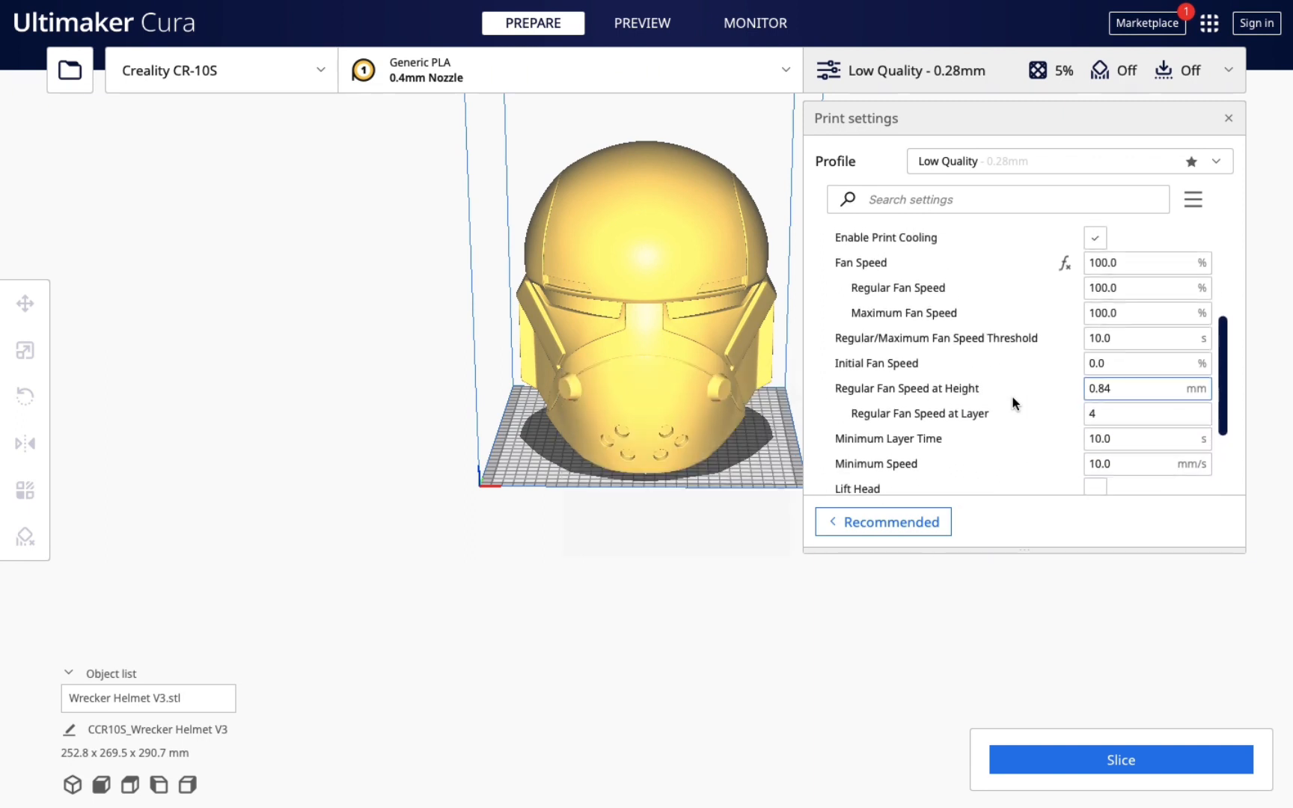
scroll(1012, 401, up, 1)
click(1195, 256)
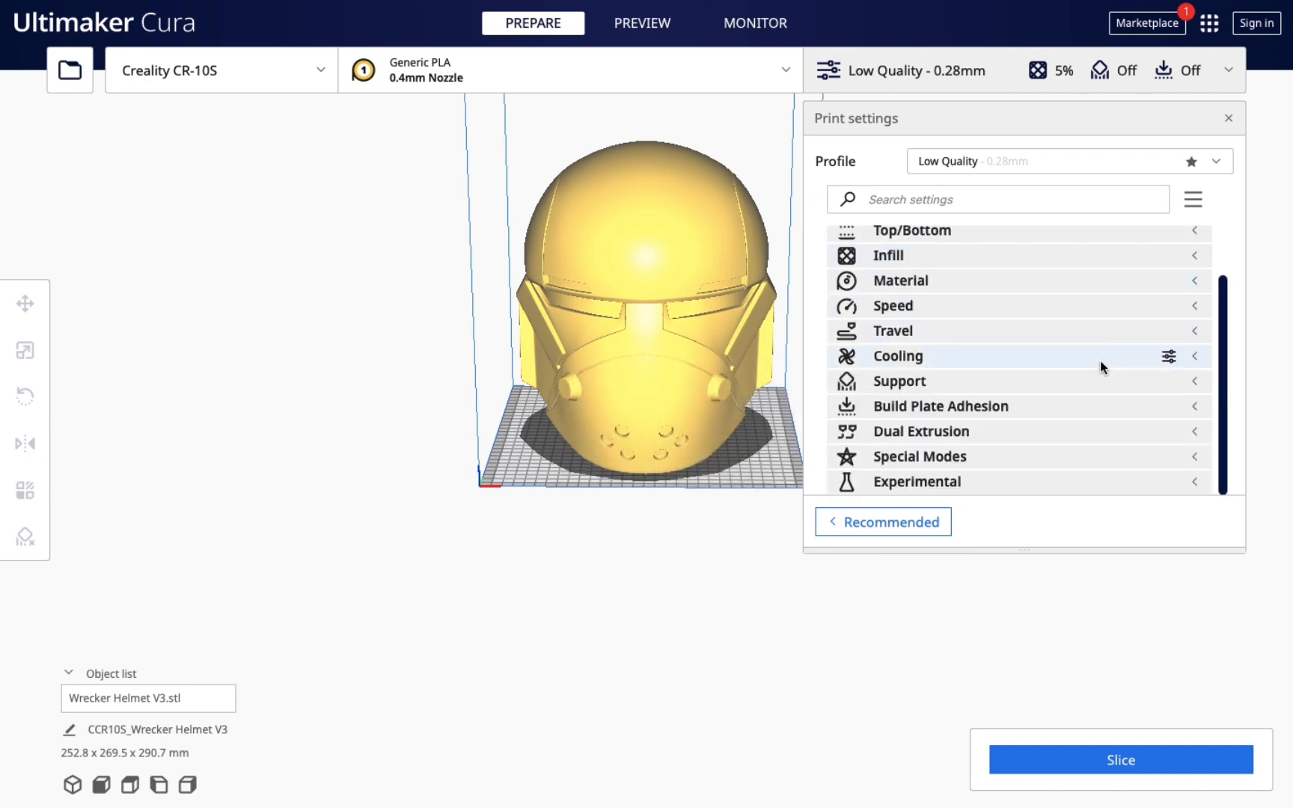
Step: Enable Generate Support in the Support settings
click(1196, 380)
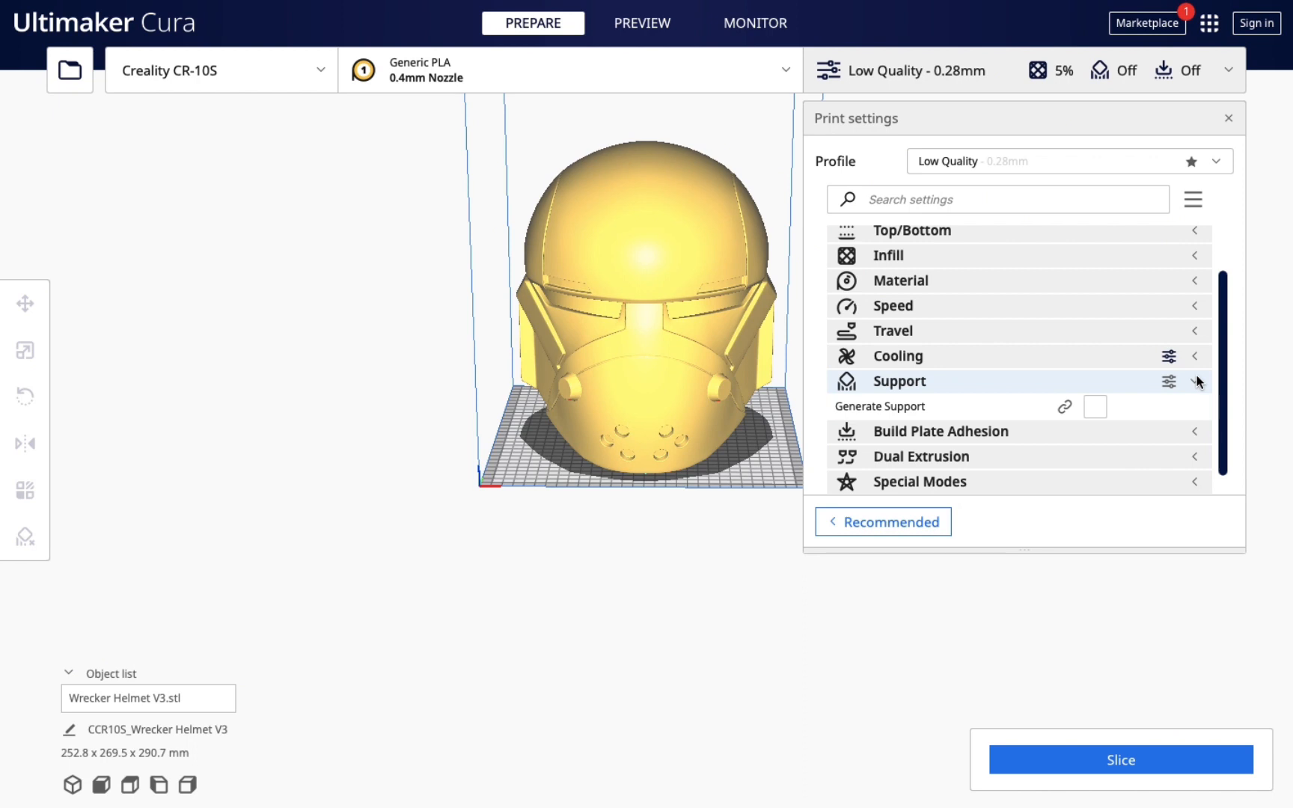
click(1095, 406)
click(1095, 406)
scroll(1126, 380, down, 1)
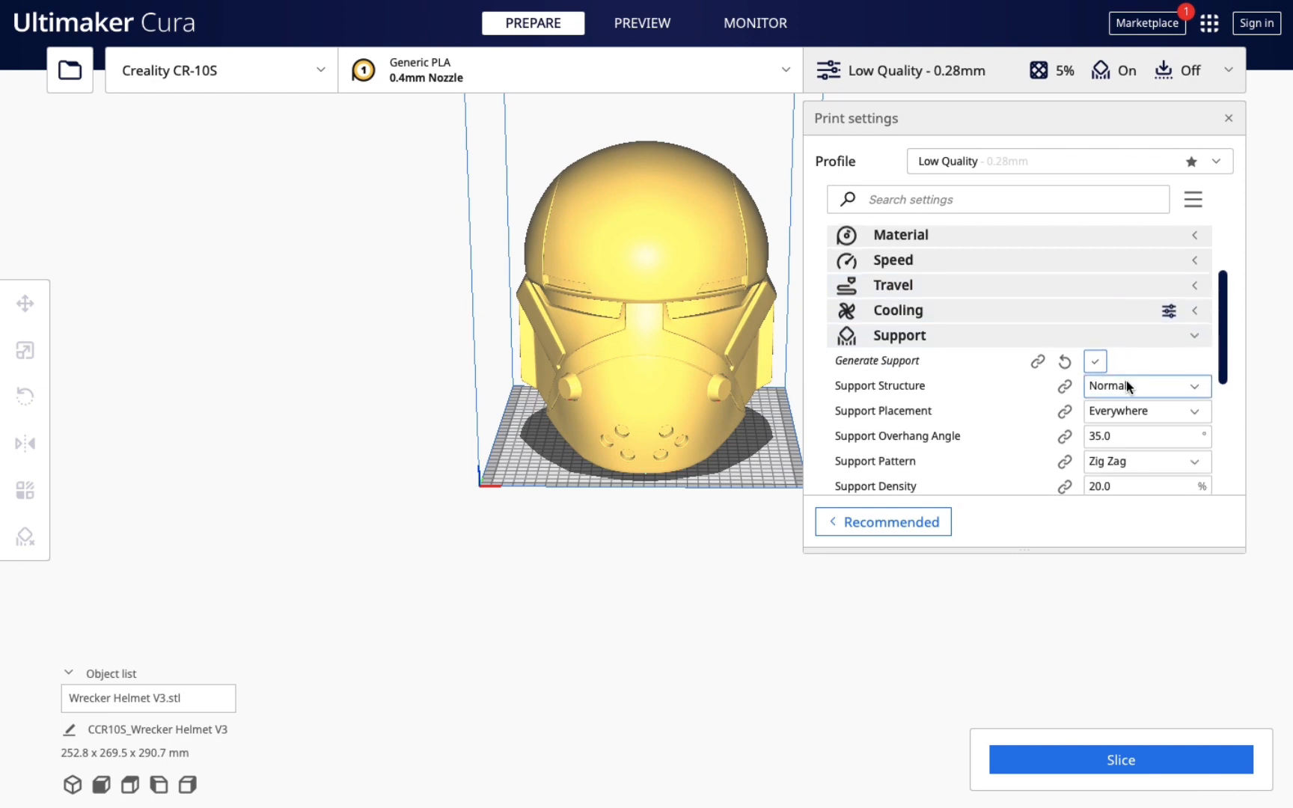
scroll(1126, 380, down, 3)
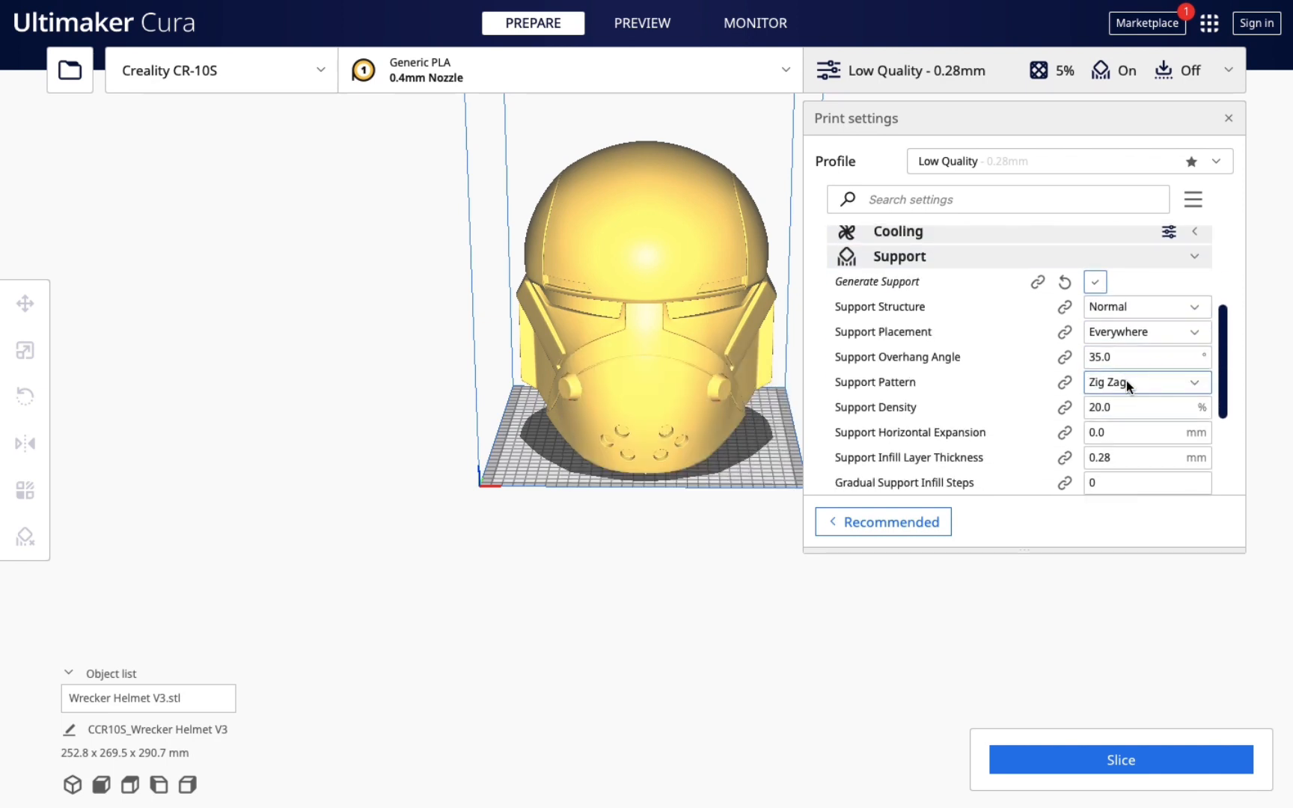
scroll(1126, 380, down, 1)
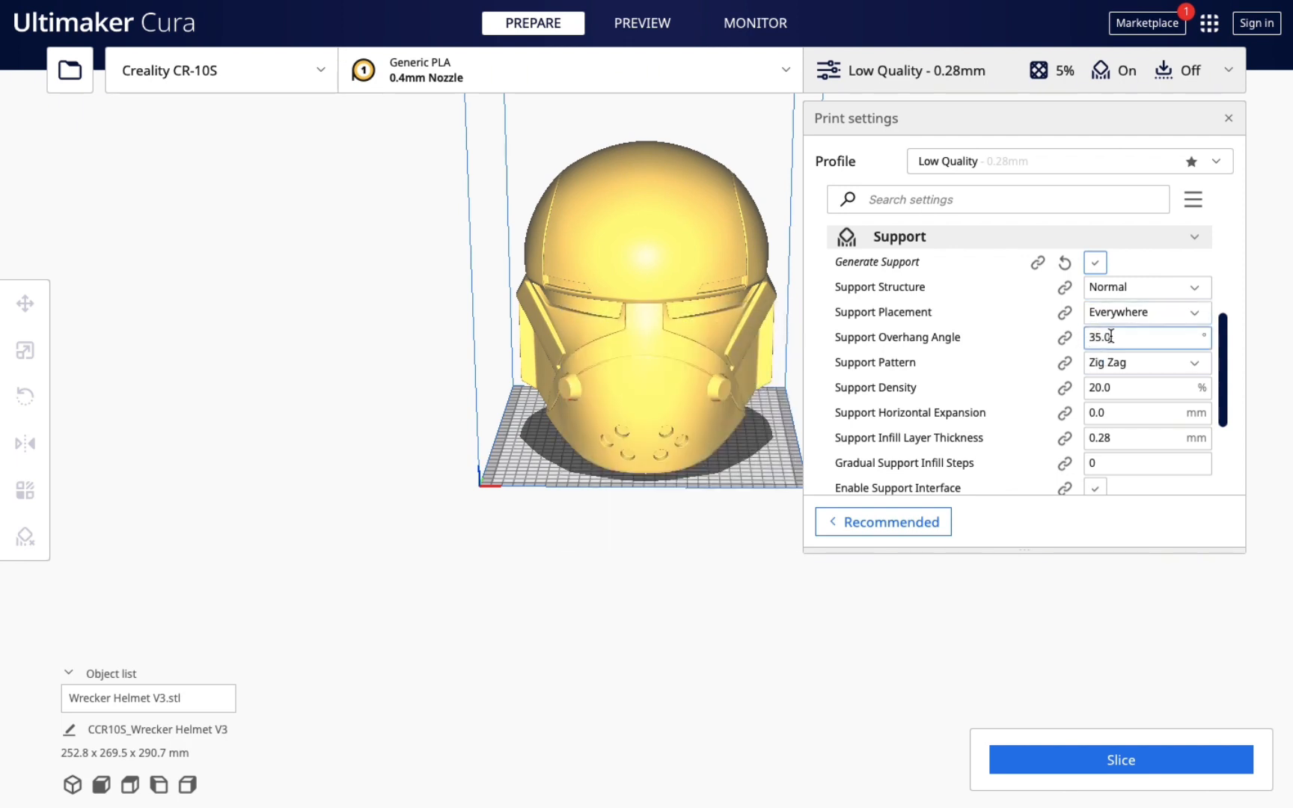
Step: Change the support pattern to Lines and set the support density to 2%
click(1194, 364)
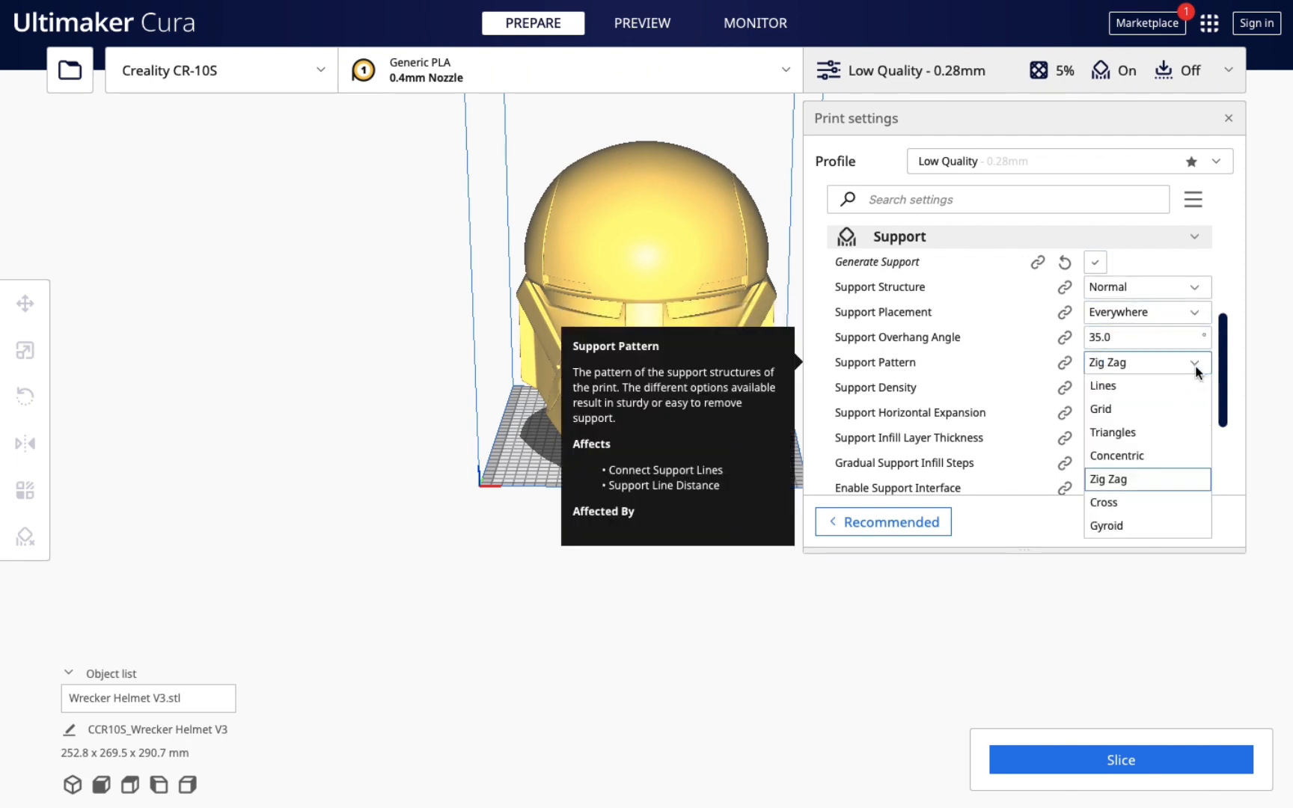
click(1144, 386)
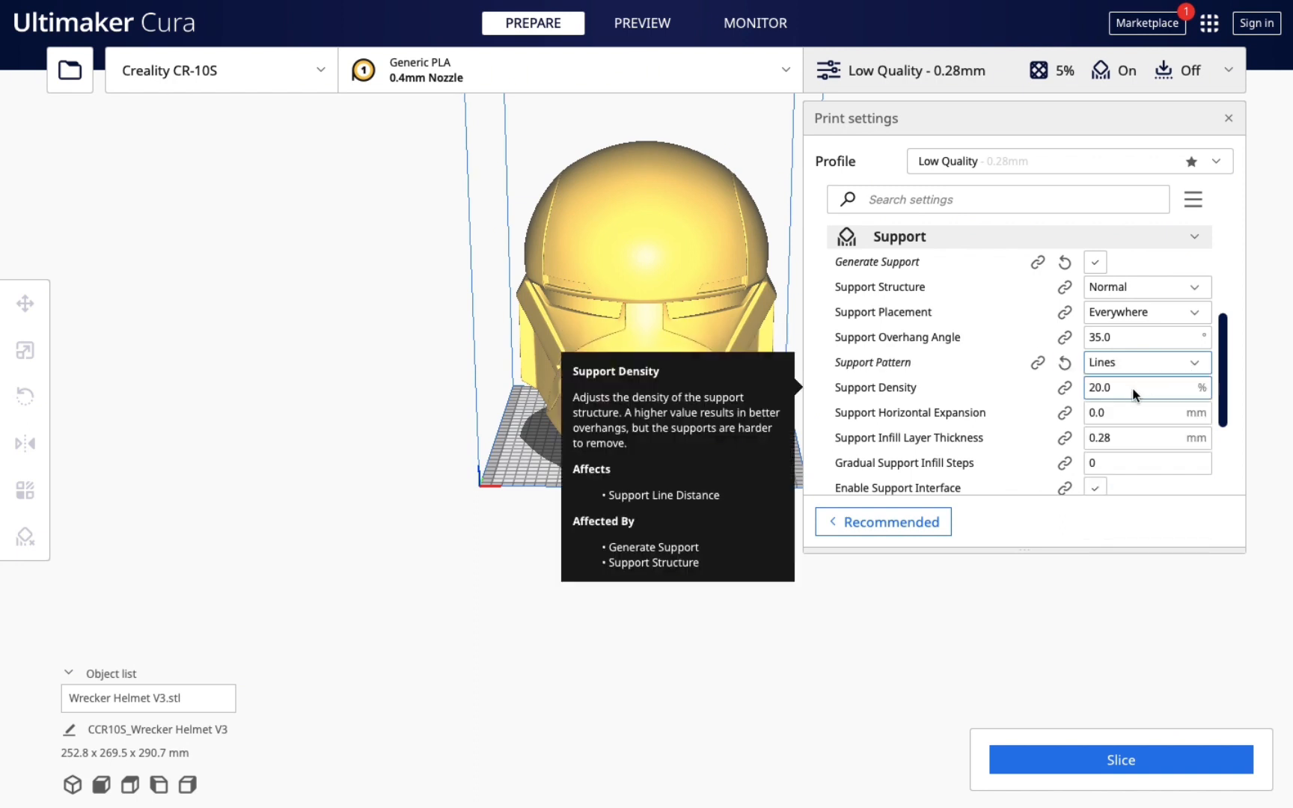
click(1115, 393)
key(BackSpace)
key(BackSpace)
key(BackSpace)
key(BackSpace)
text(2)
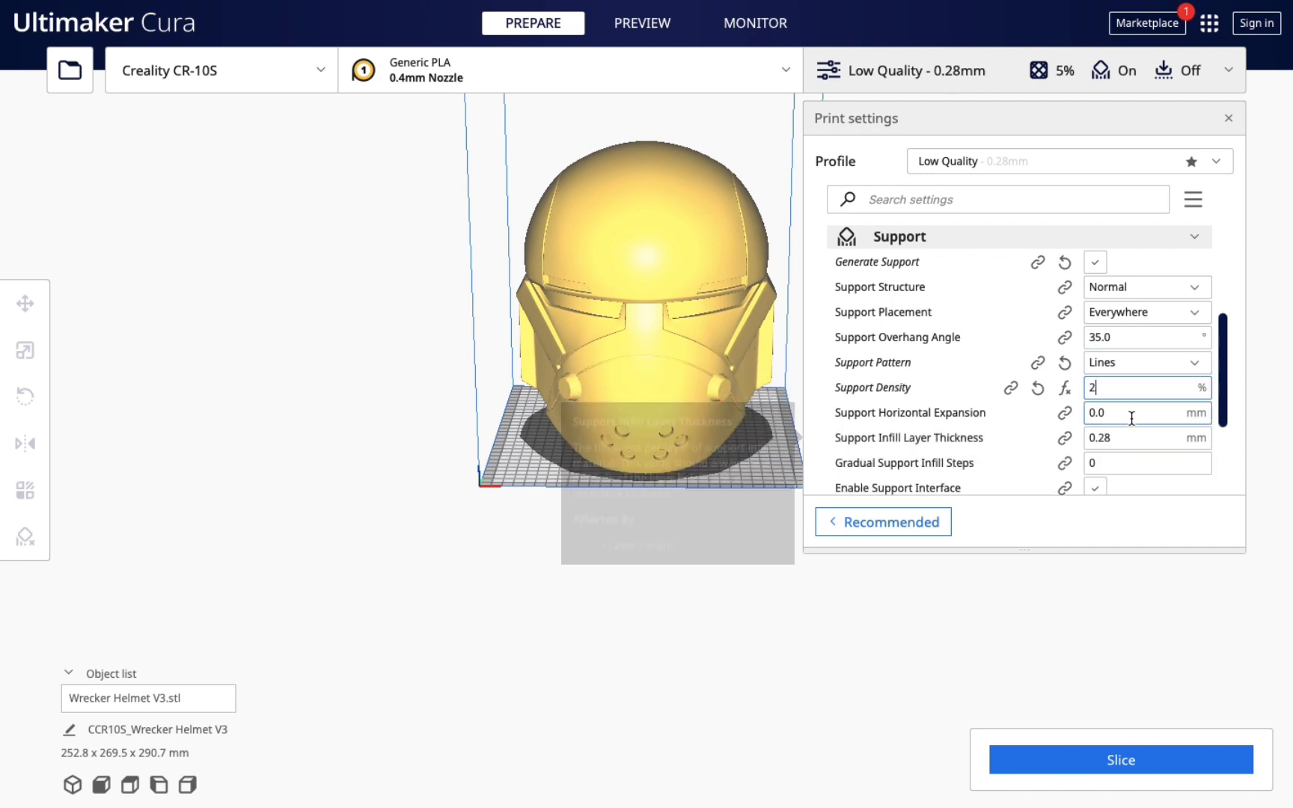
scroll(1131, 416, down, 3)
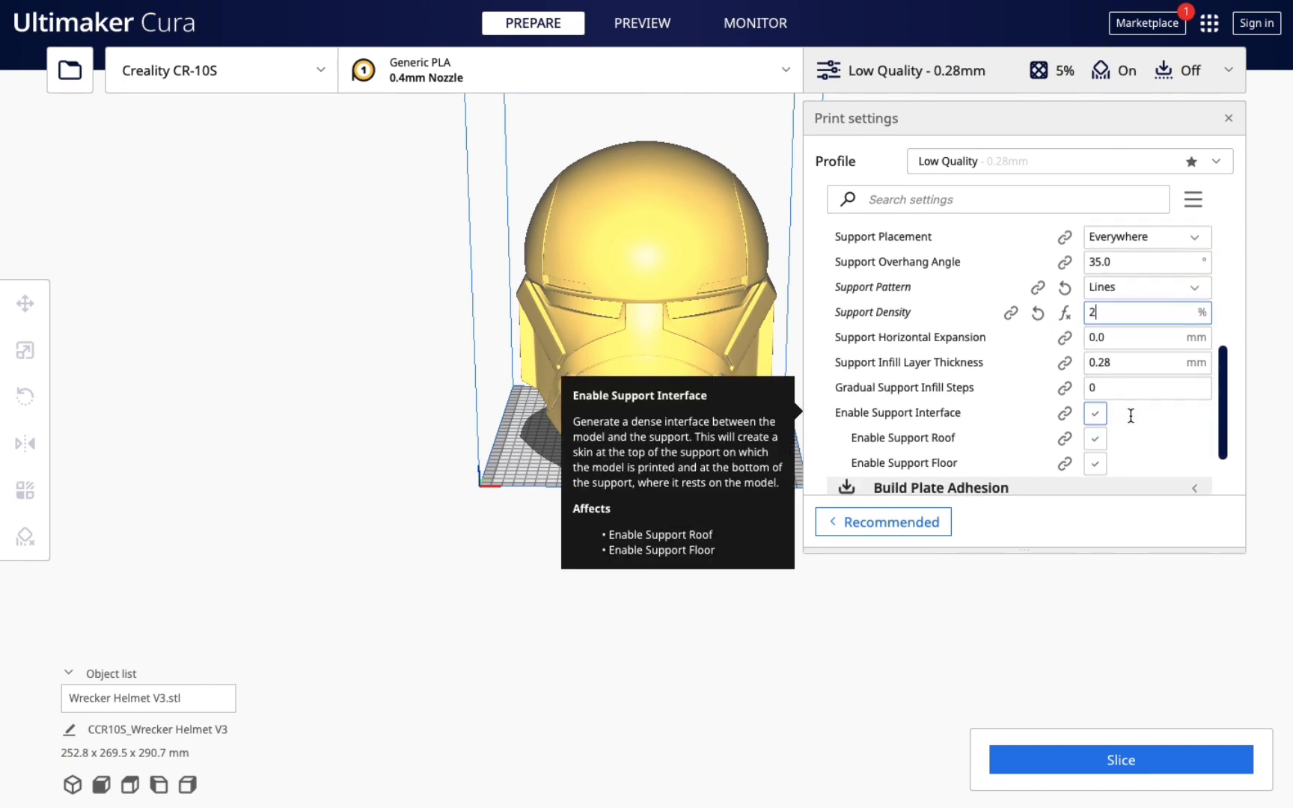
scroll(1131, 418, up, 2)
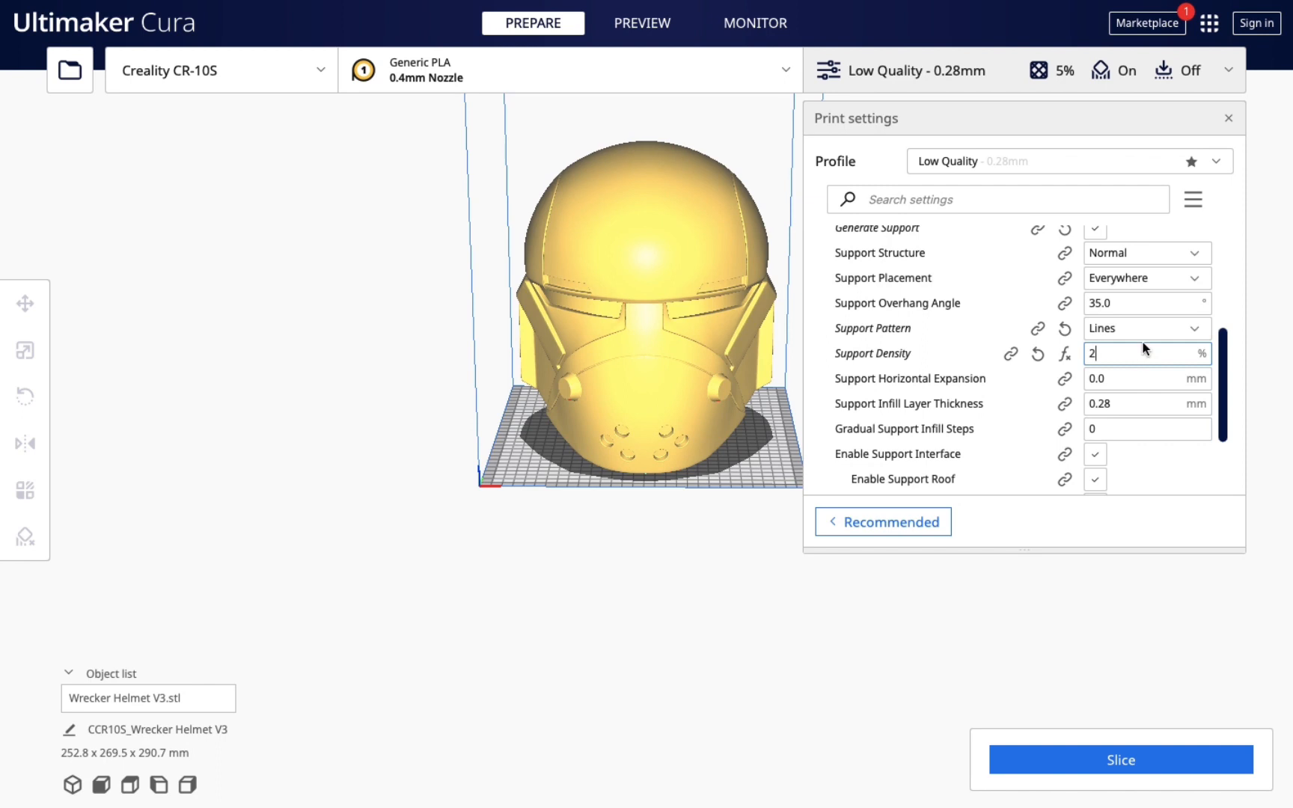
Step: Try a support overhang angle of 60° while viewing the inside of the helmet from below
click(1138, 303)
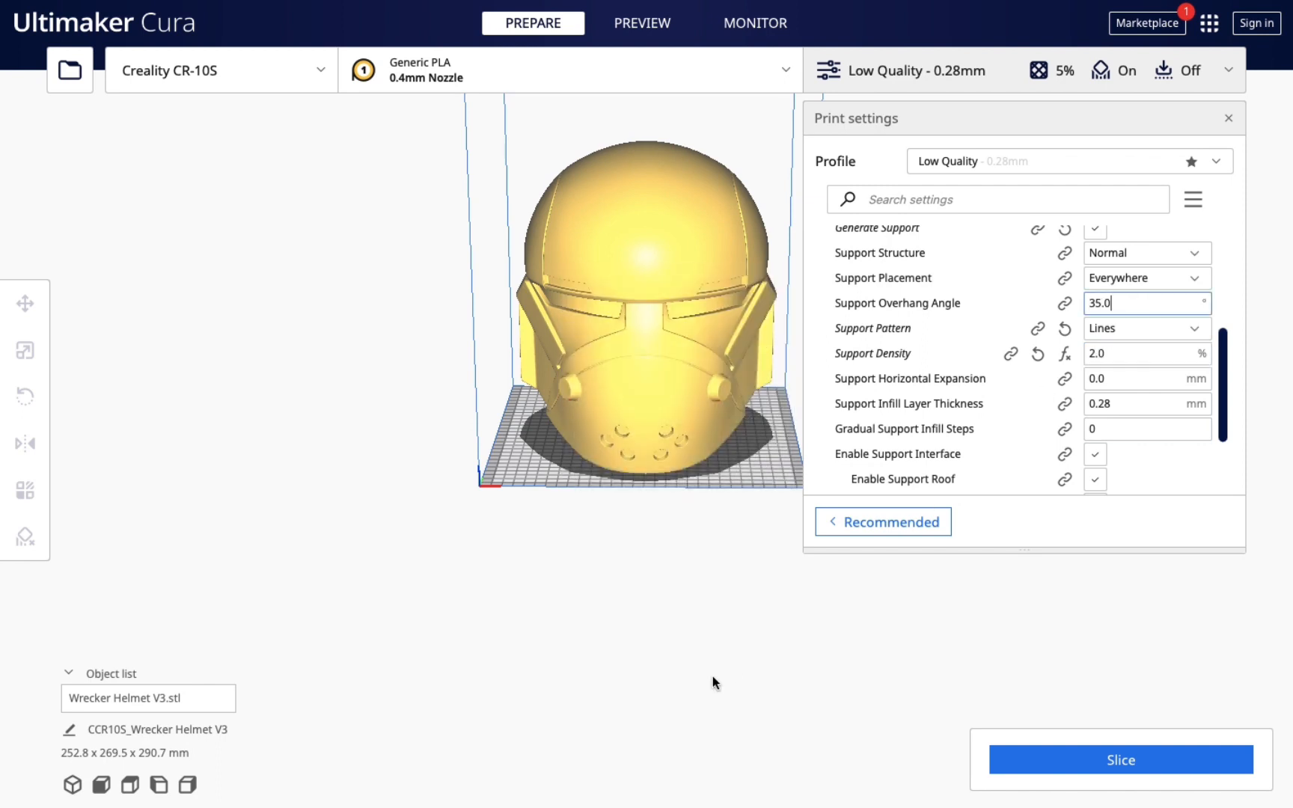
right_drag(674, 620, 389, 609)
right_drag(626, 592, 474, 592)
right_drag(635, 538, 619, 582)
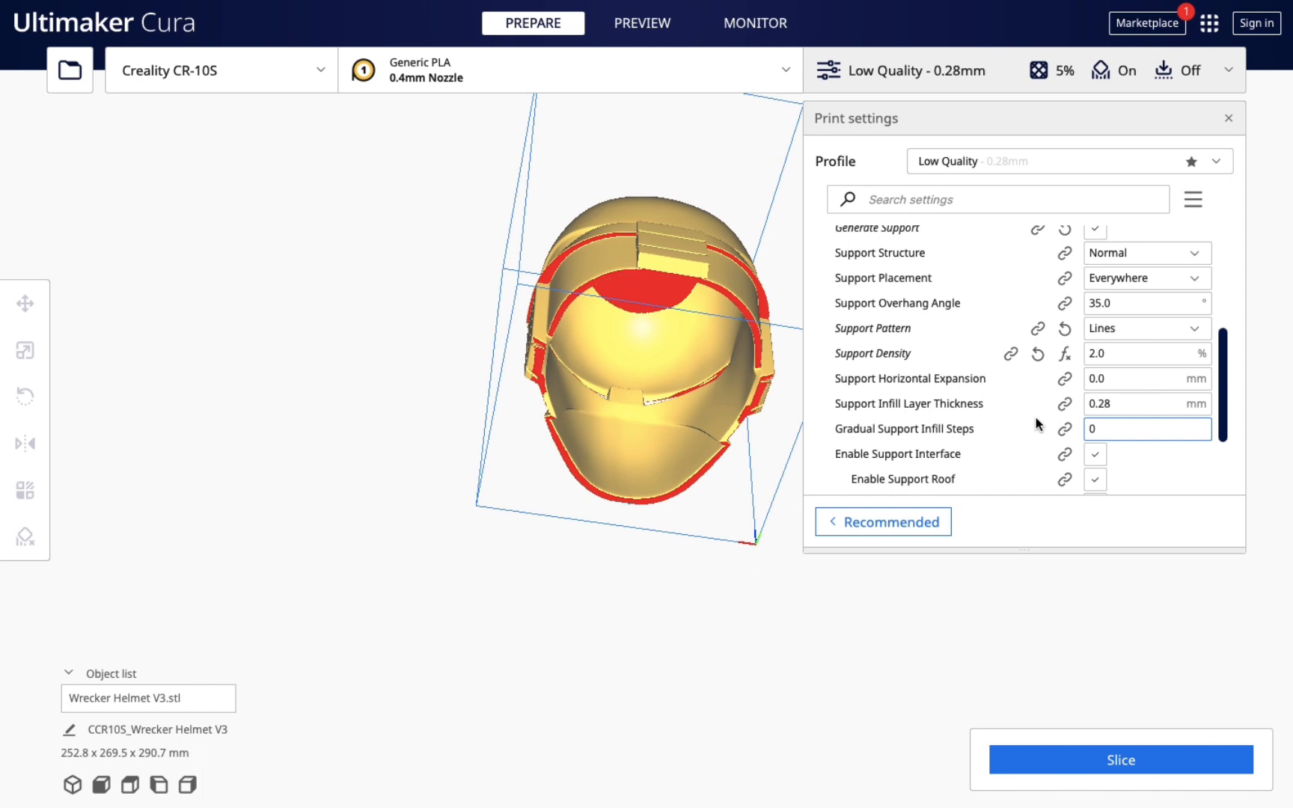
drag(1115, 303, 1077, 303)
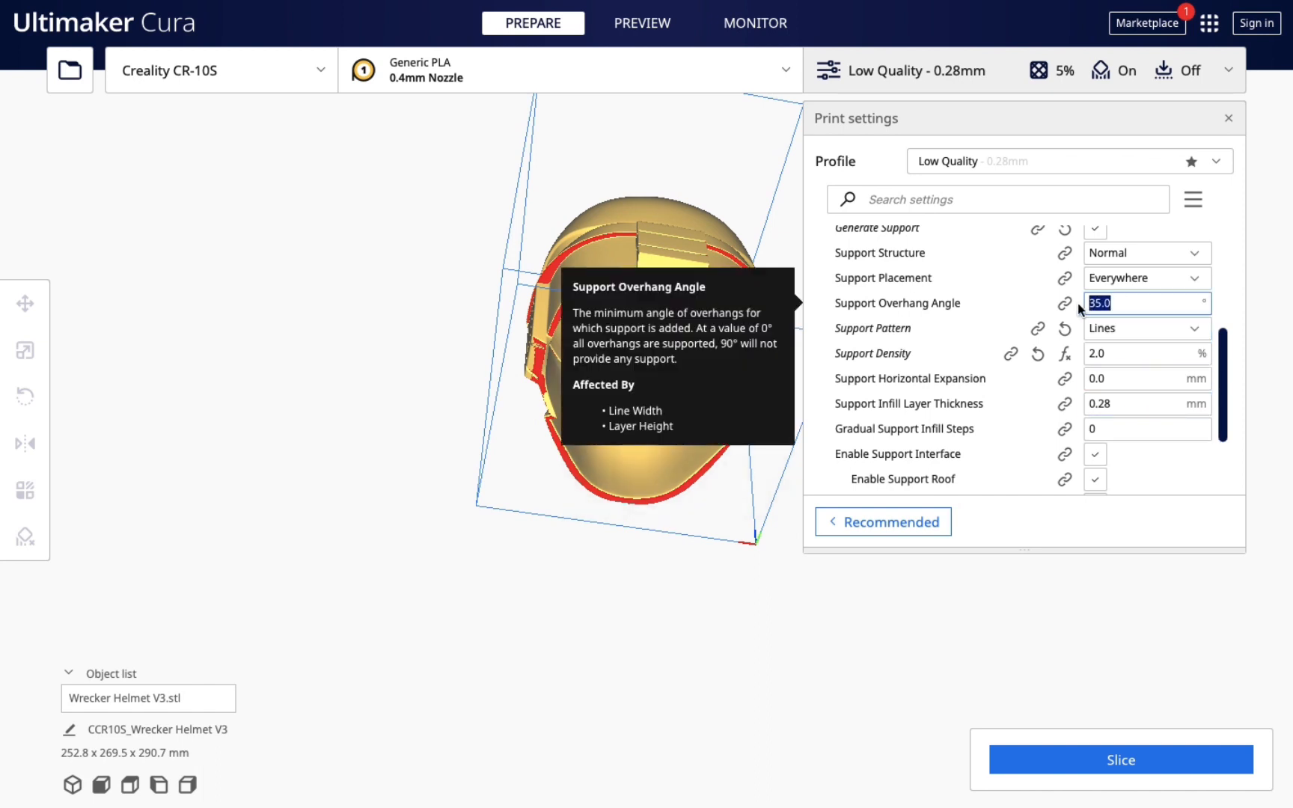
text(60)
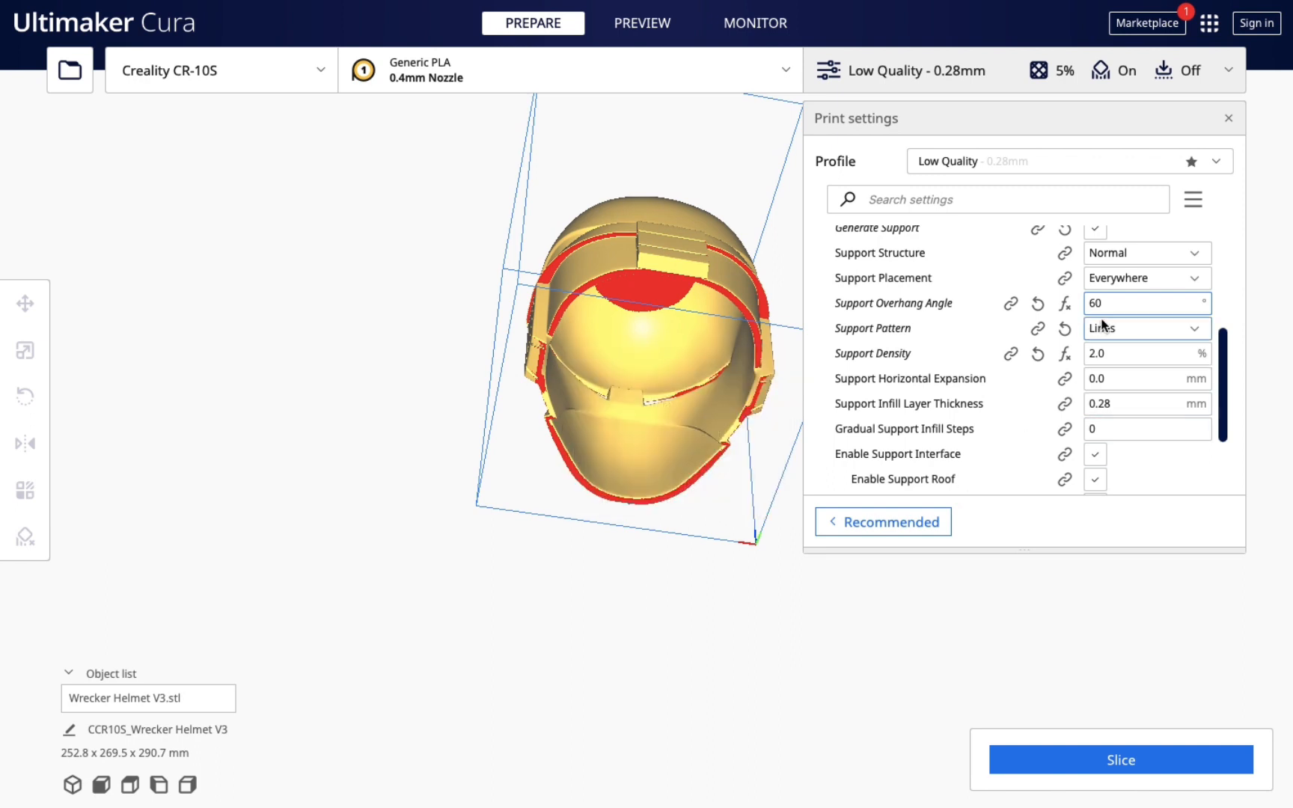
Step: Try a support overhang angle of 80° and check the overhang areas on the helmet's underside
key(BackSpace)
key(BackSpace)
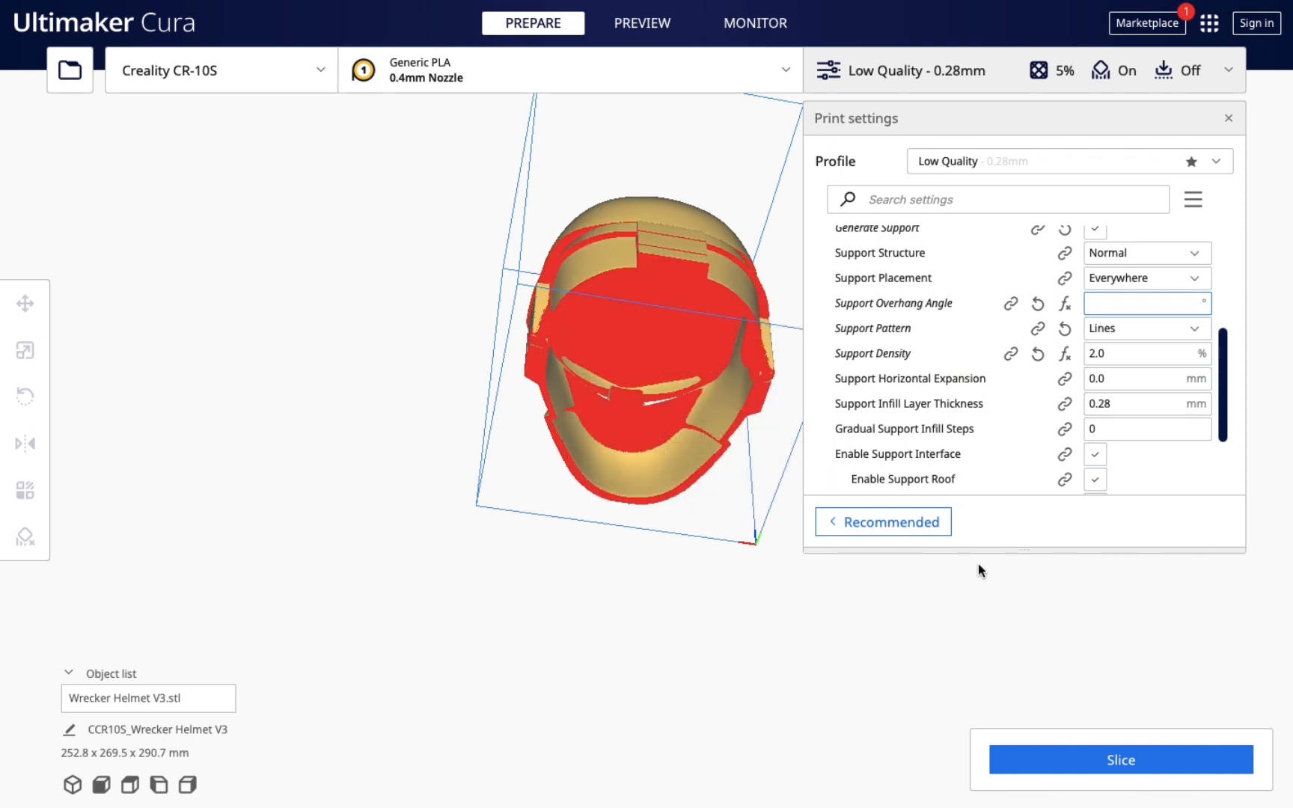
text(80)
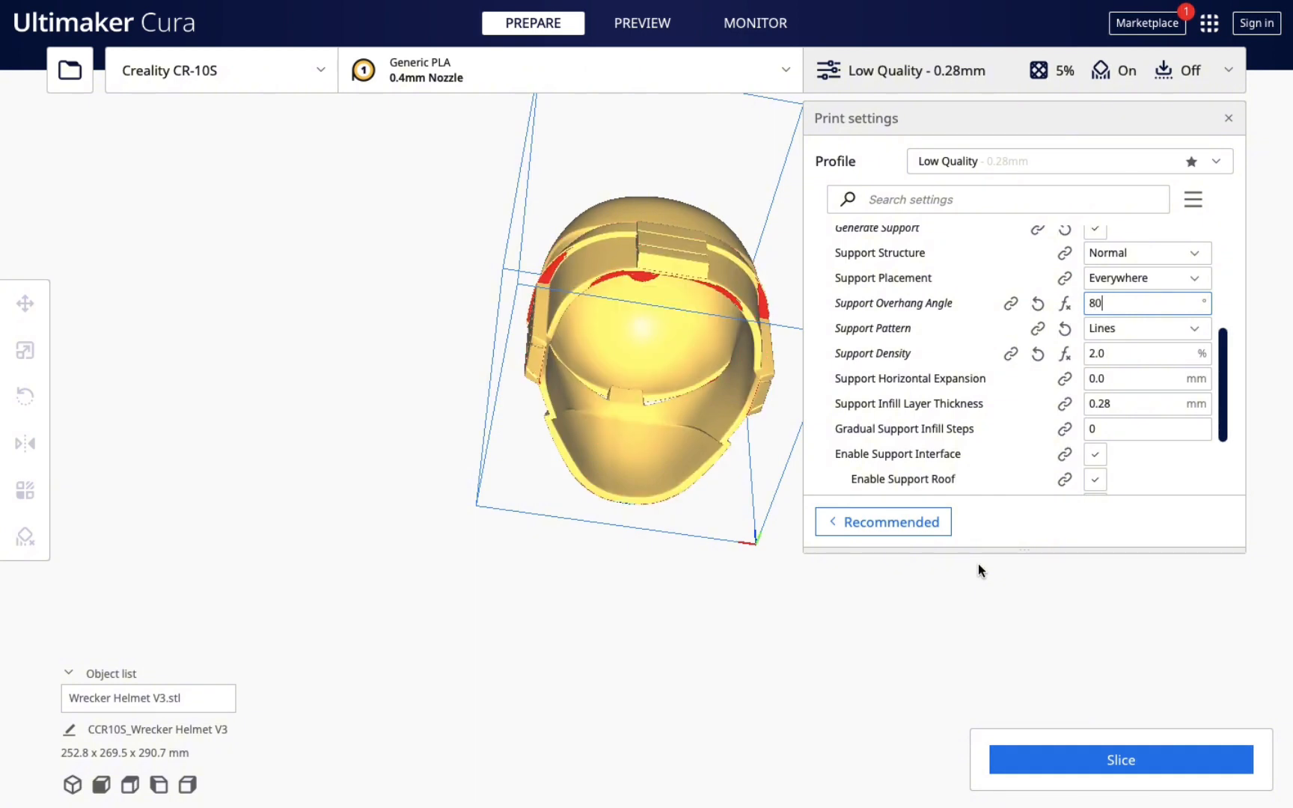
right_drag(716, 649, 718, 591)
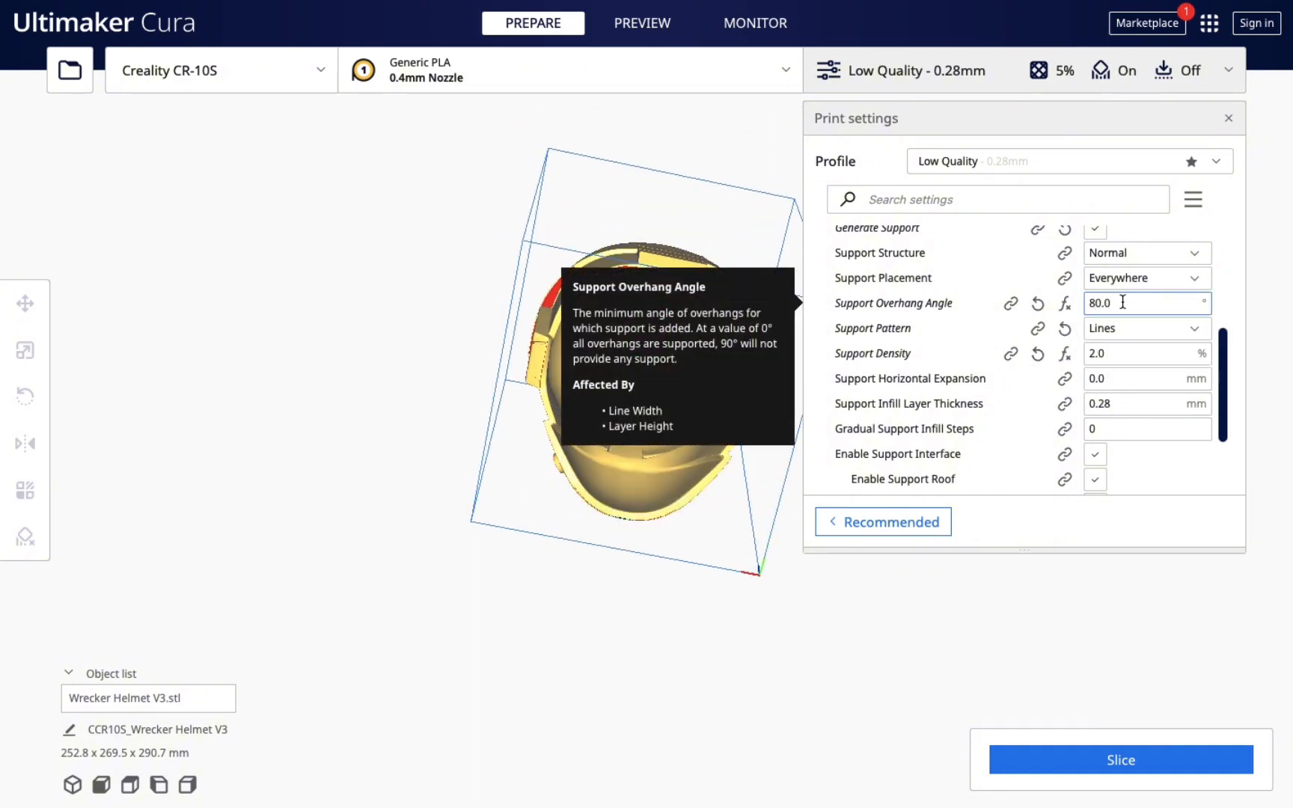
Step: Set the support overhang angle to 30° and inspect the overhang areas around the helmet
text(30)
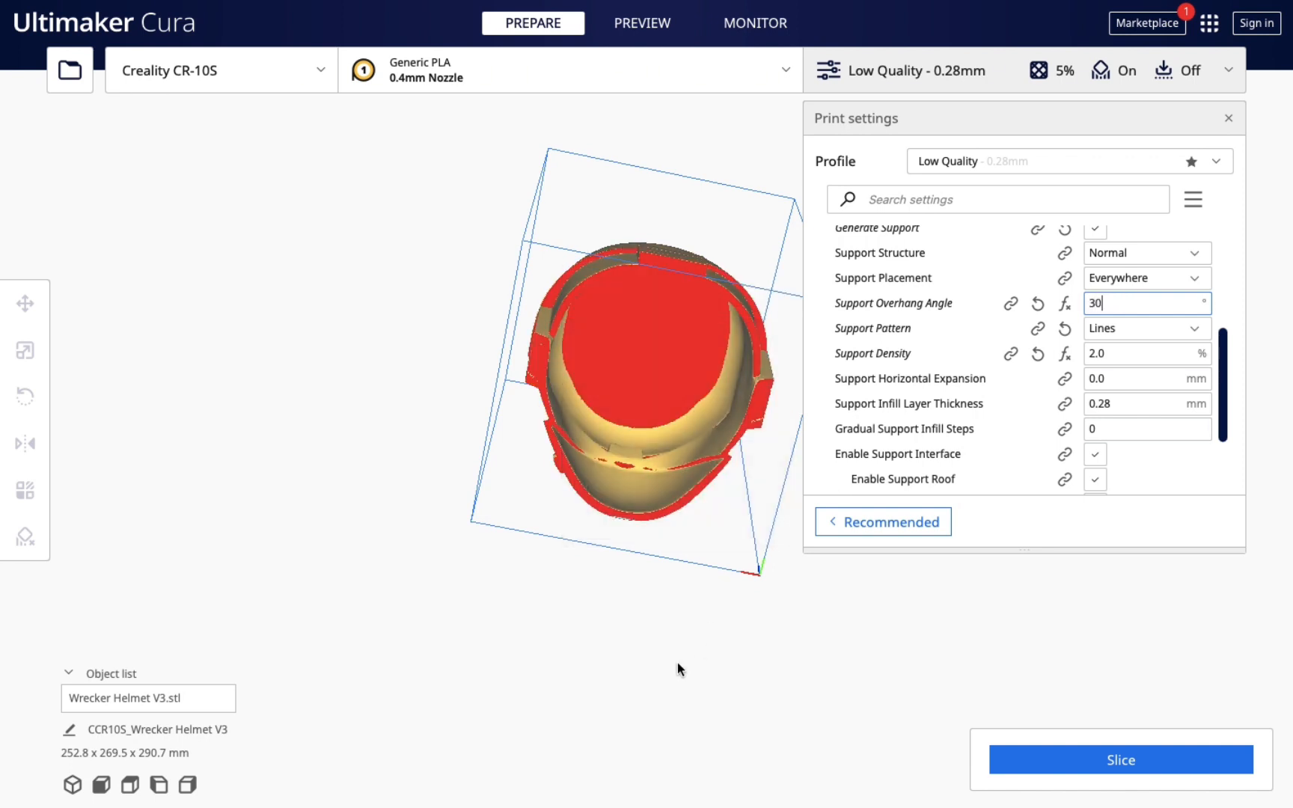
right_drag(689, 657, 732, 504)
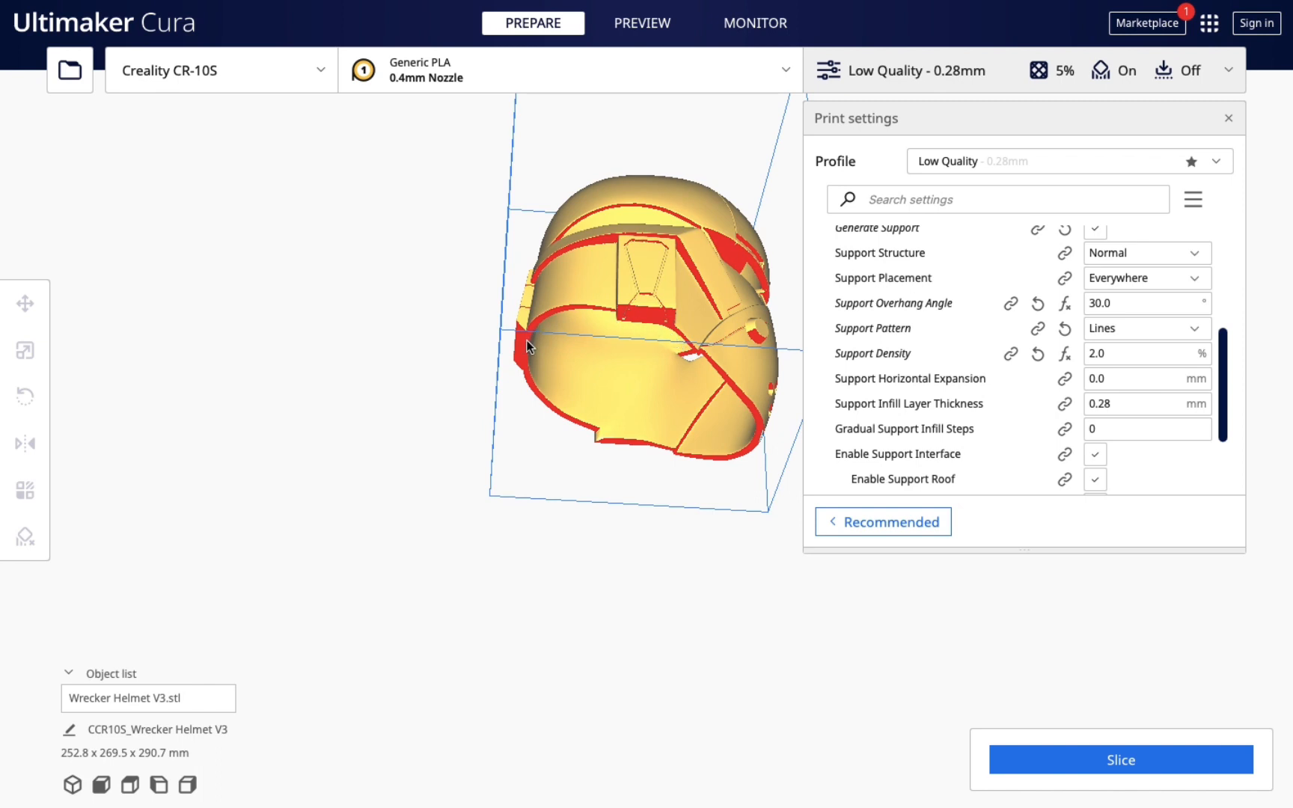
right_drag(569, 560, 486, 617)
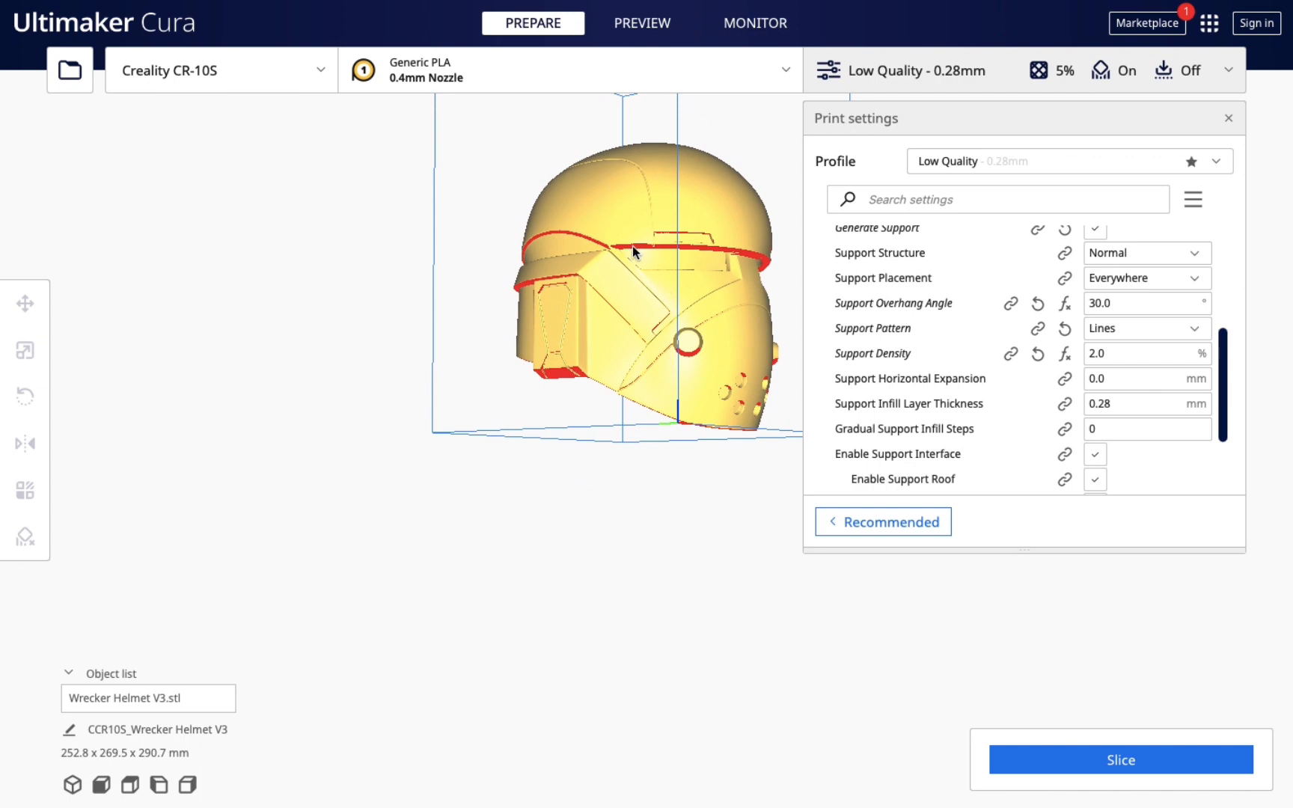
right_drag(639, 598, 442, 586)
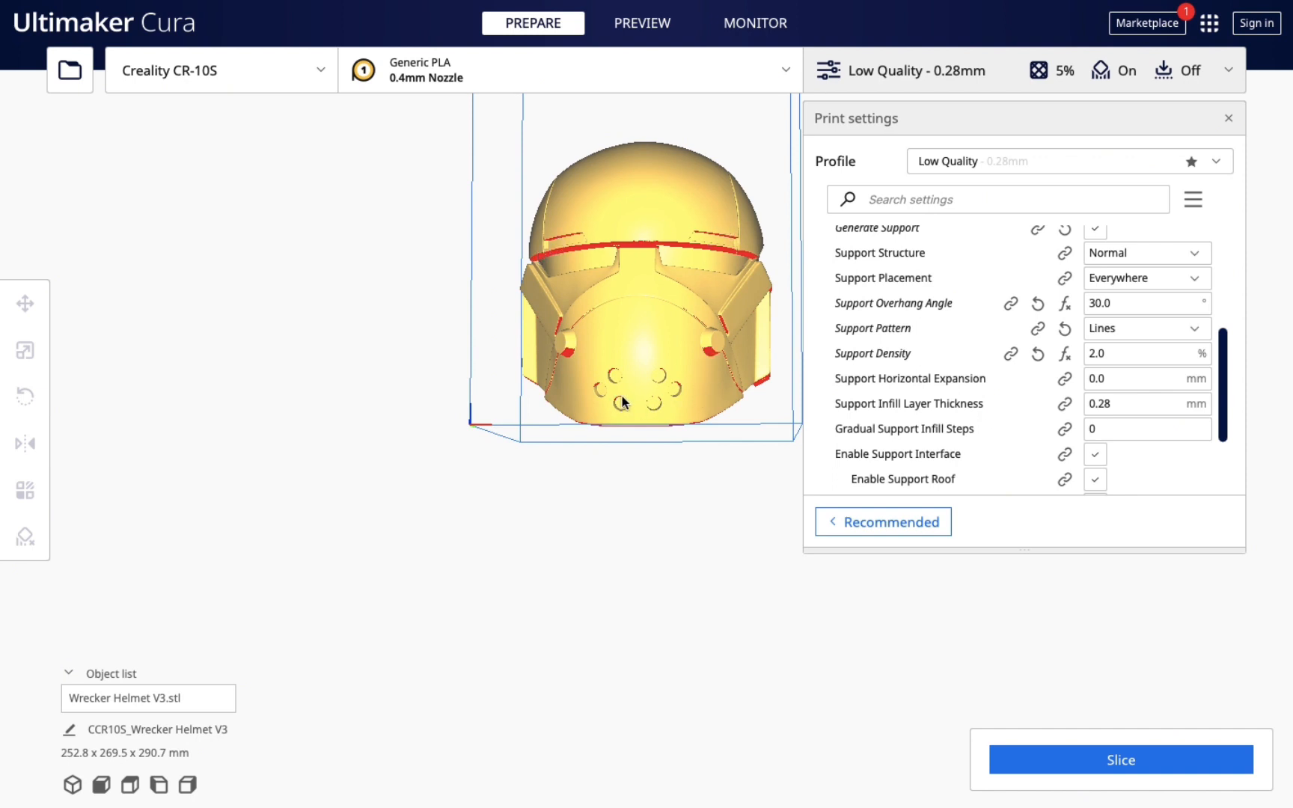
Step: Check the overhang areas around the helmet's front and review the remaining support settings
right_drag(664, 531, 574, 542)
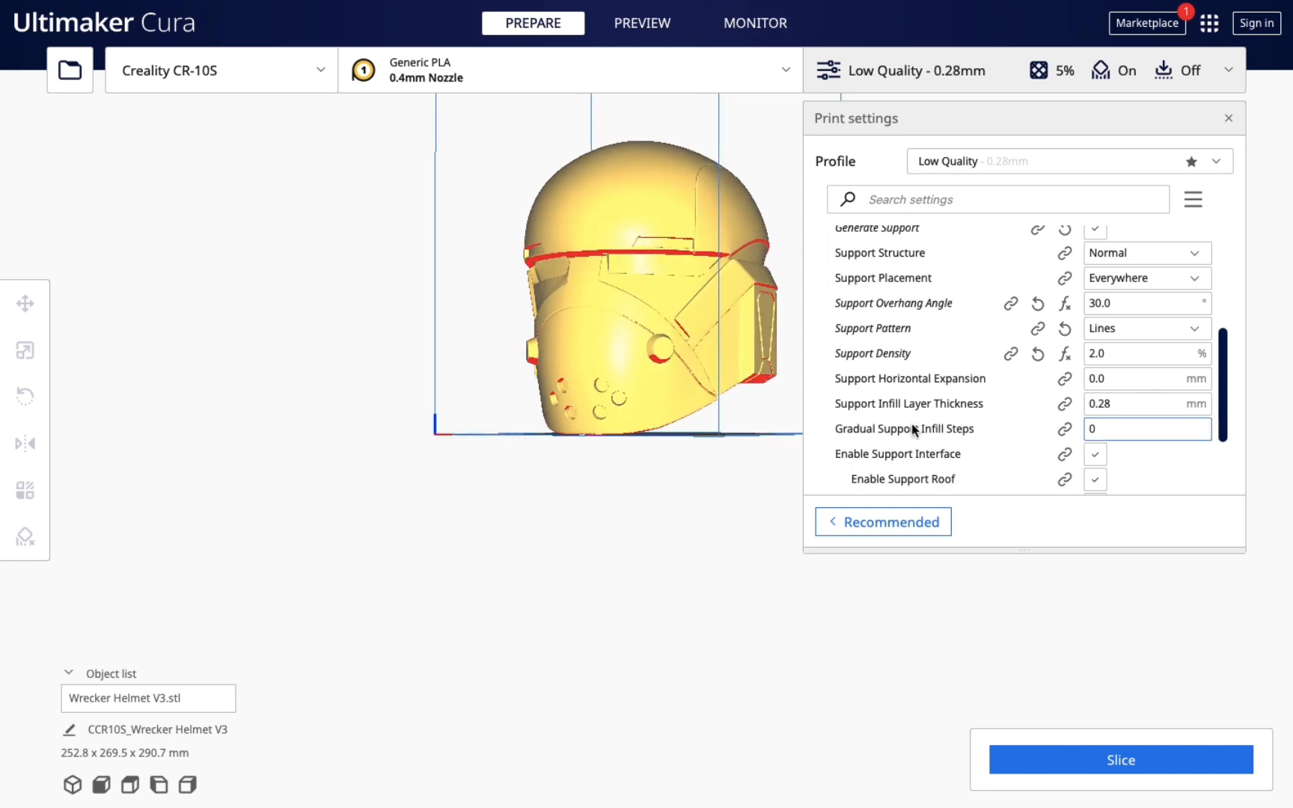
right_drag(603, 508, 679, 522)
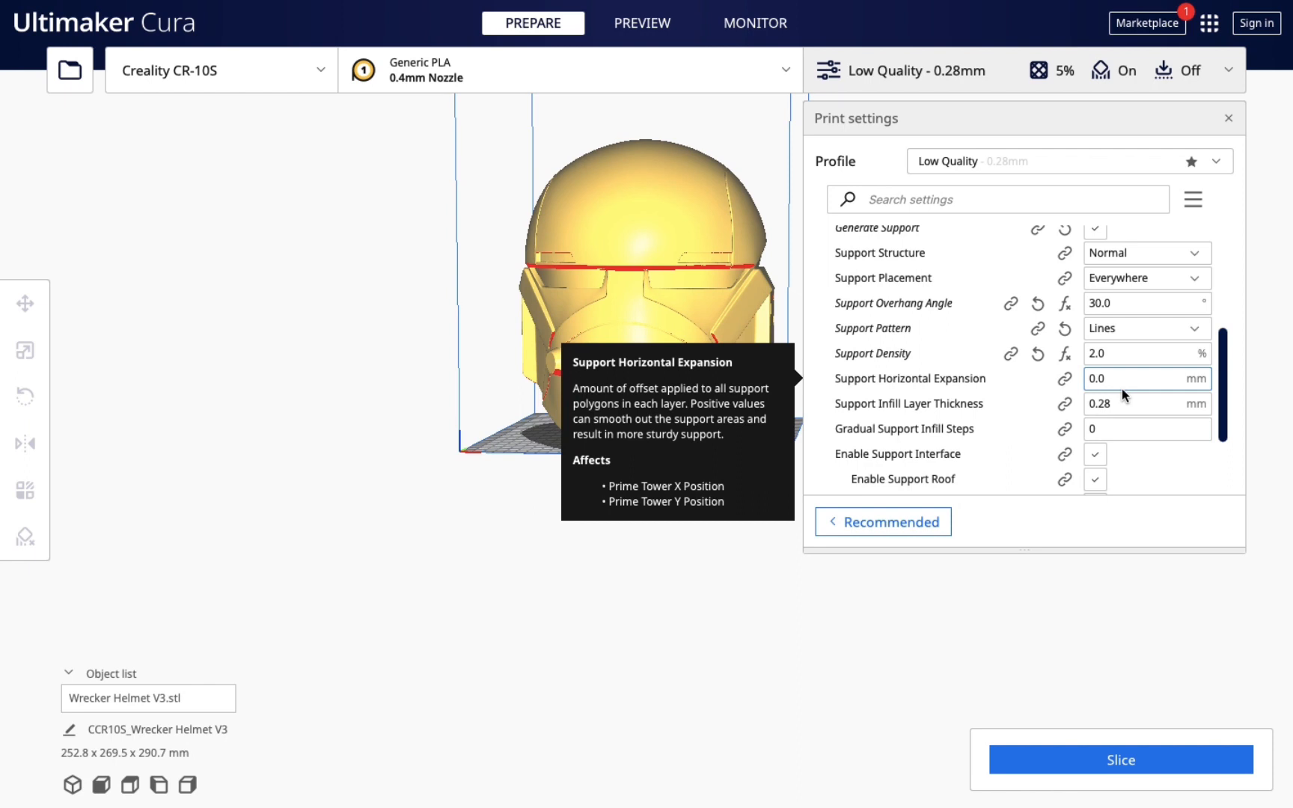
scroll(1123, 386, down, 2)
scroll(1122, 396, down, 1)
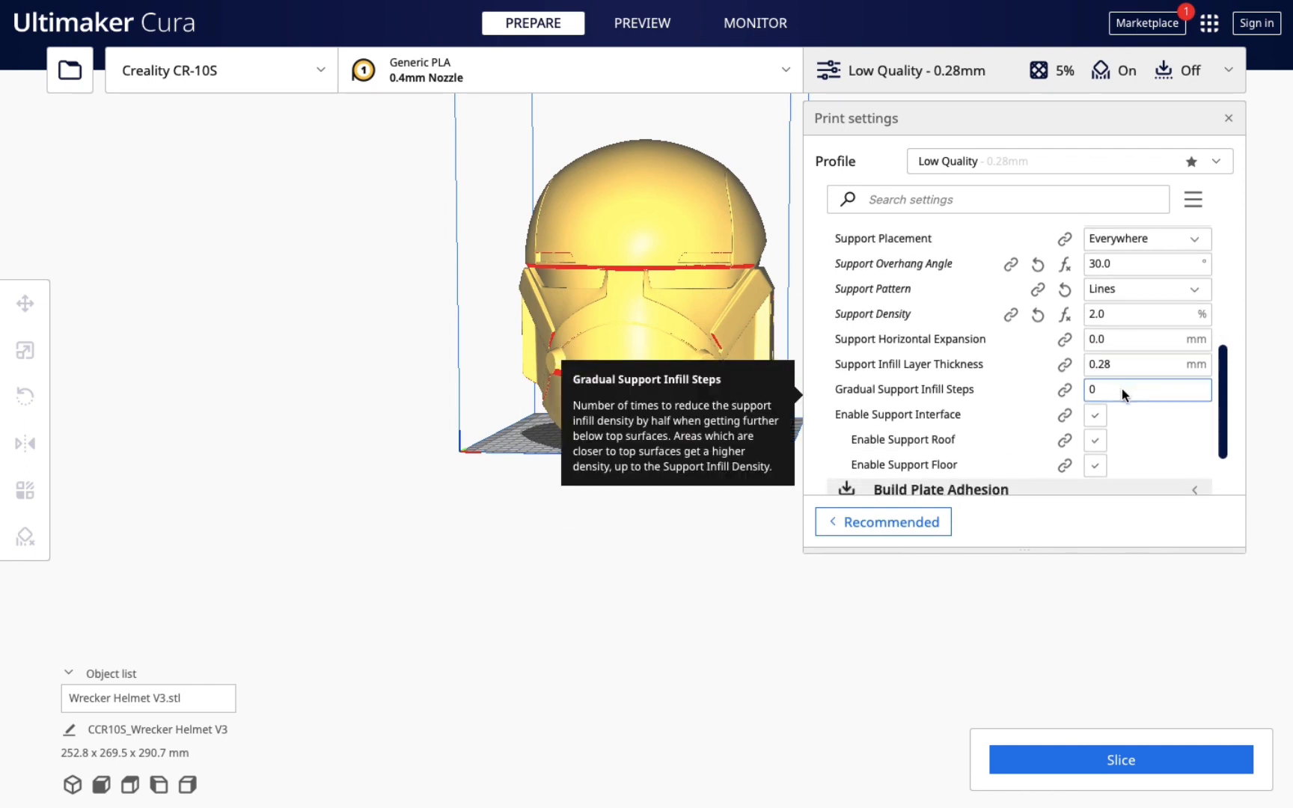
scroll(1121, 387, up, 5)
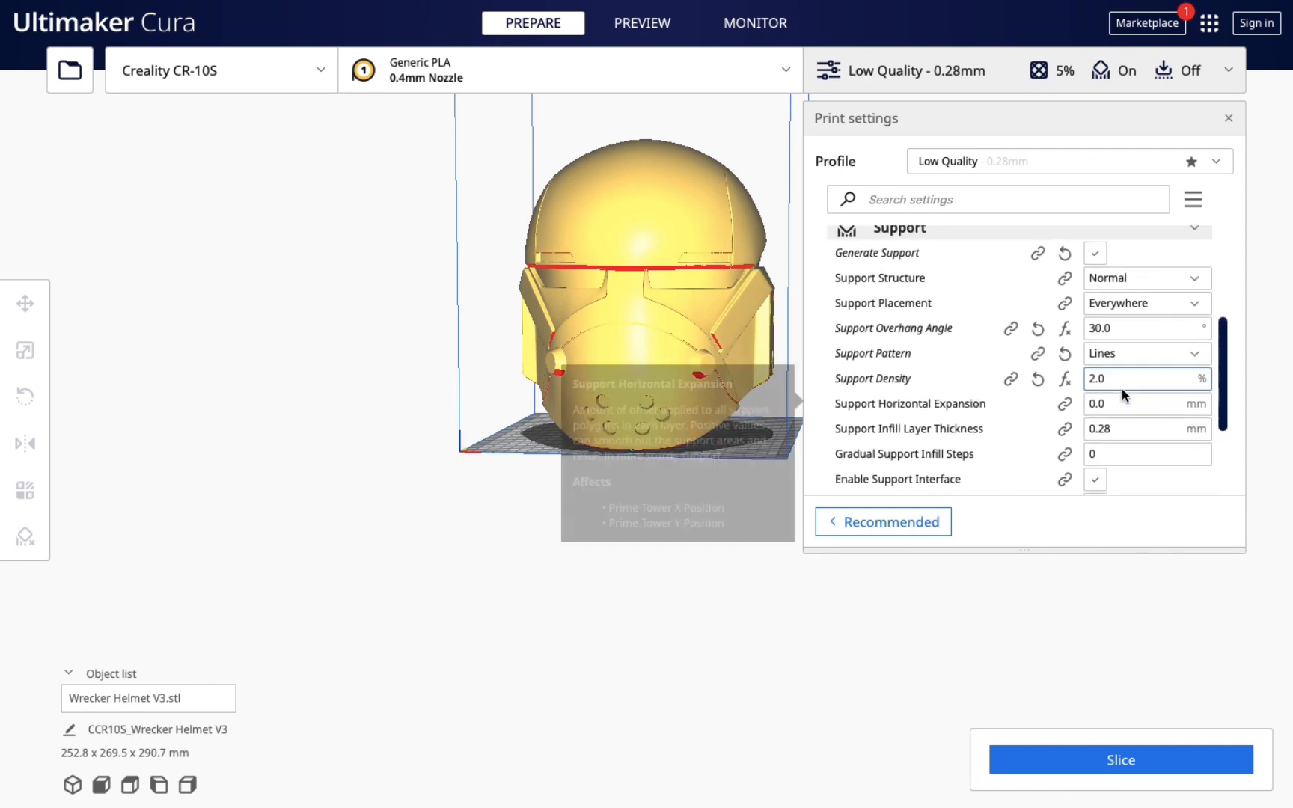
click(1198, 255)
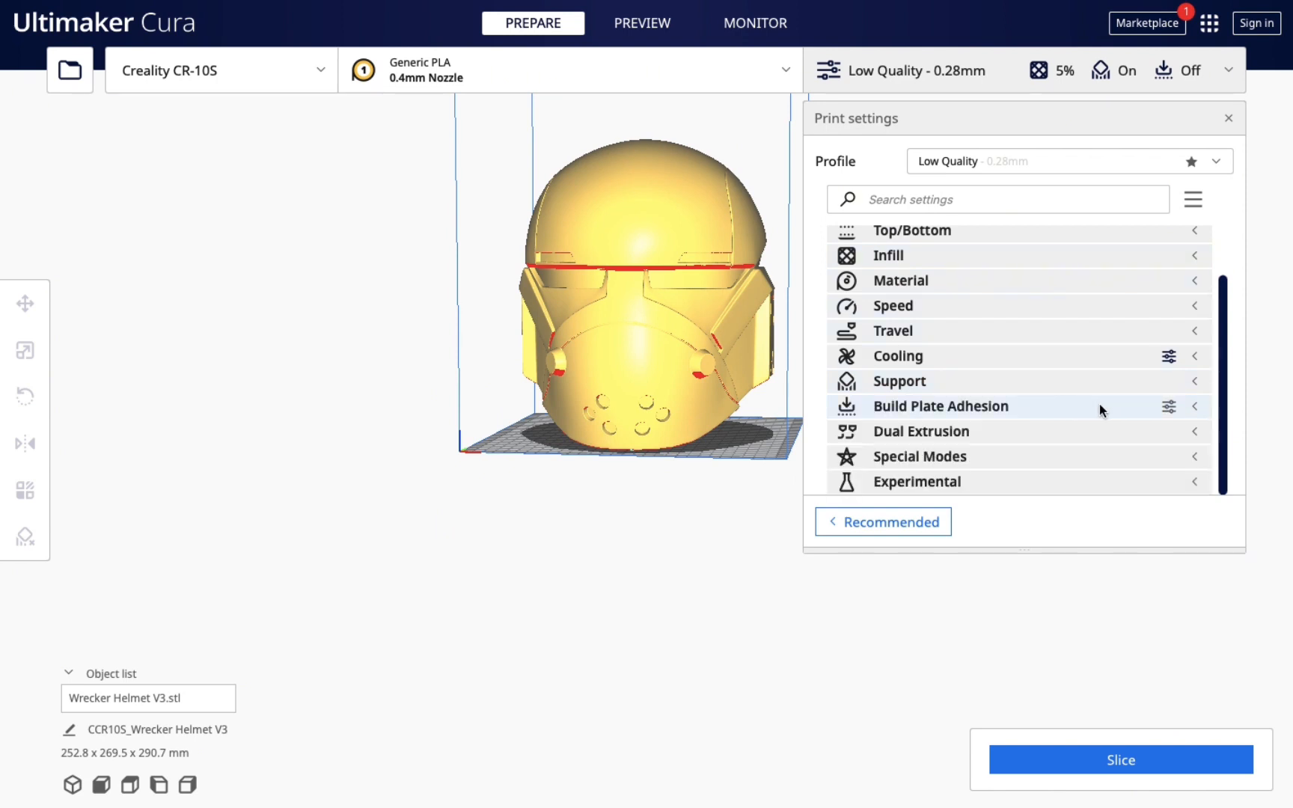
Step: Set the build plate adhesion type to Brim and turn off Brim Only on Outside
click(1197, 408)
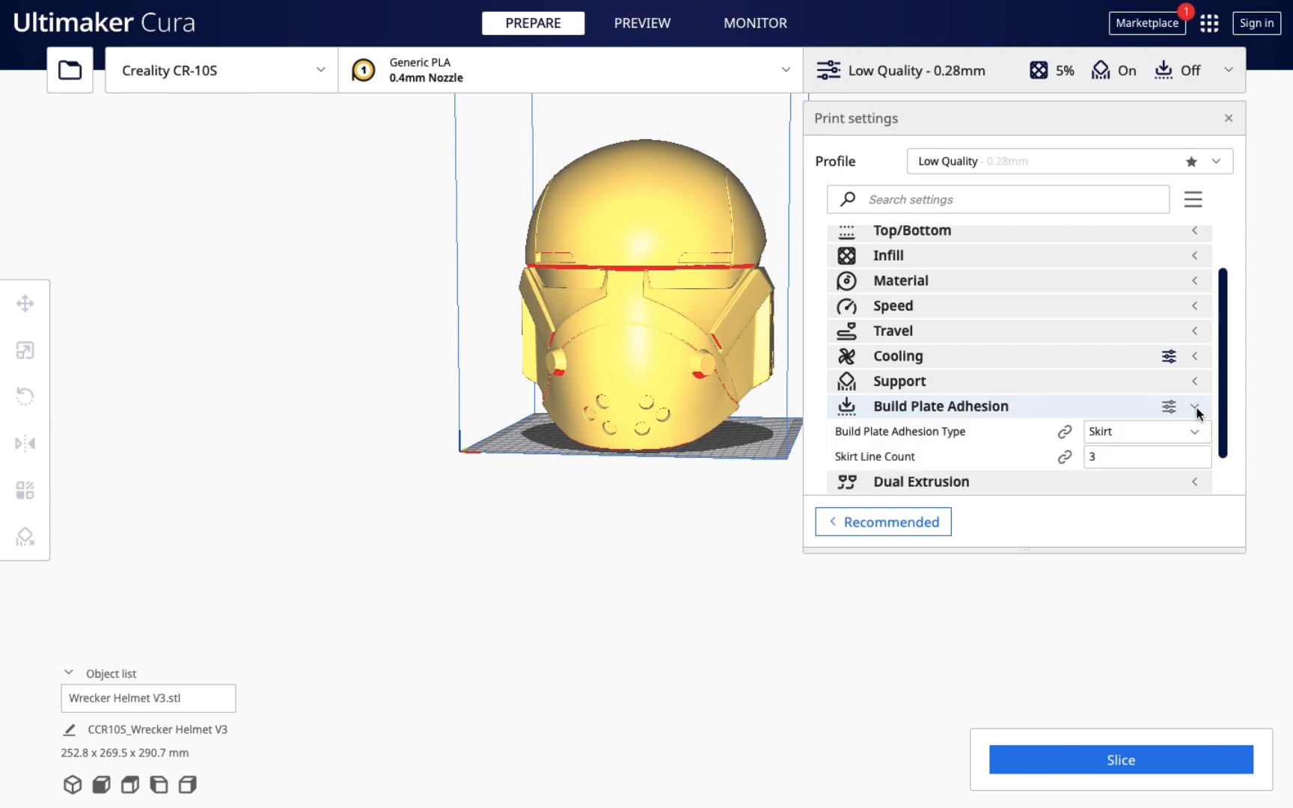
click(1197, 429)
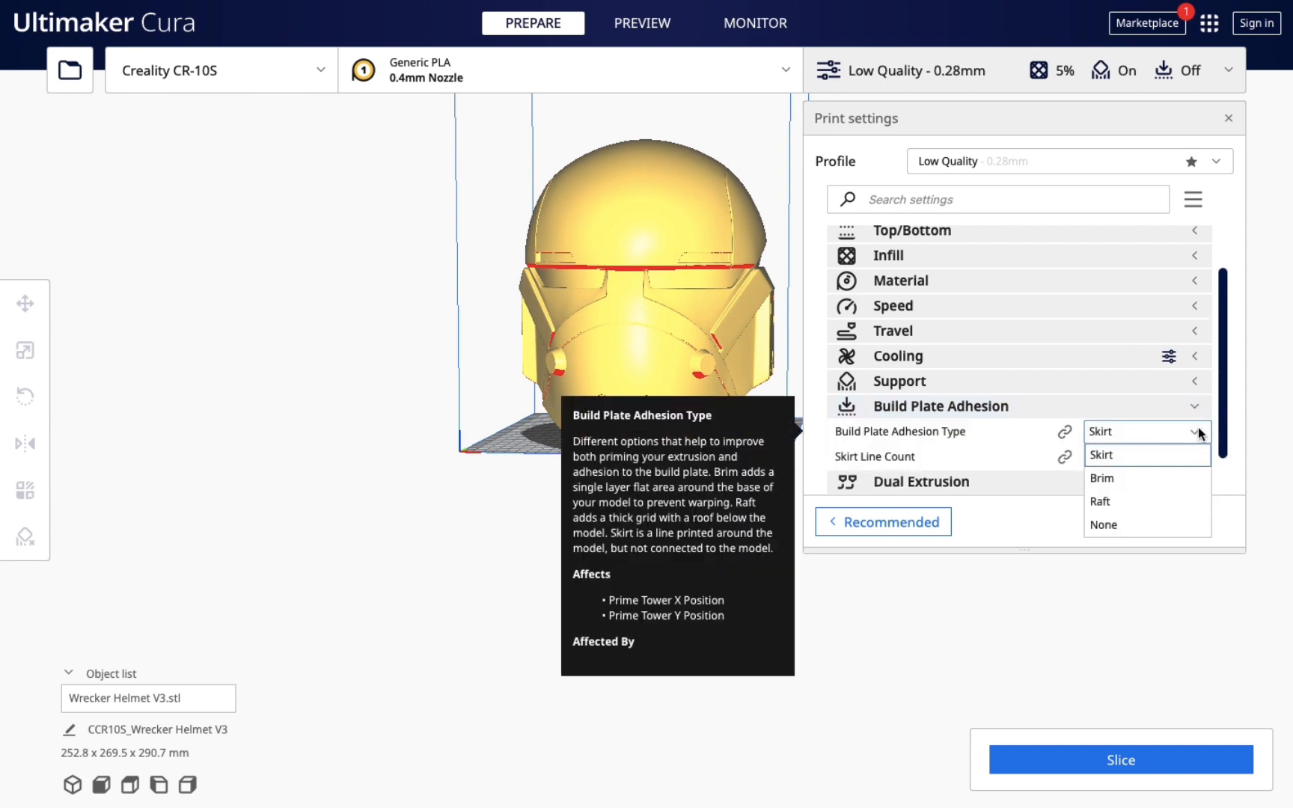
click(1143, 478)
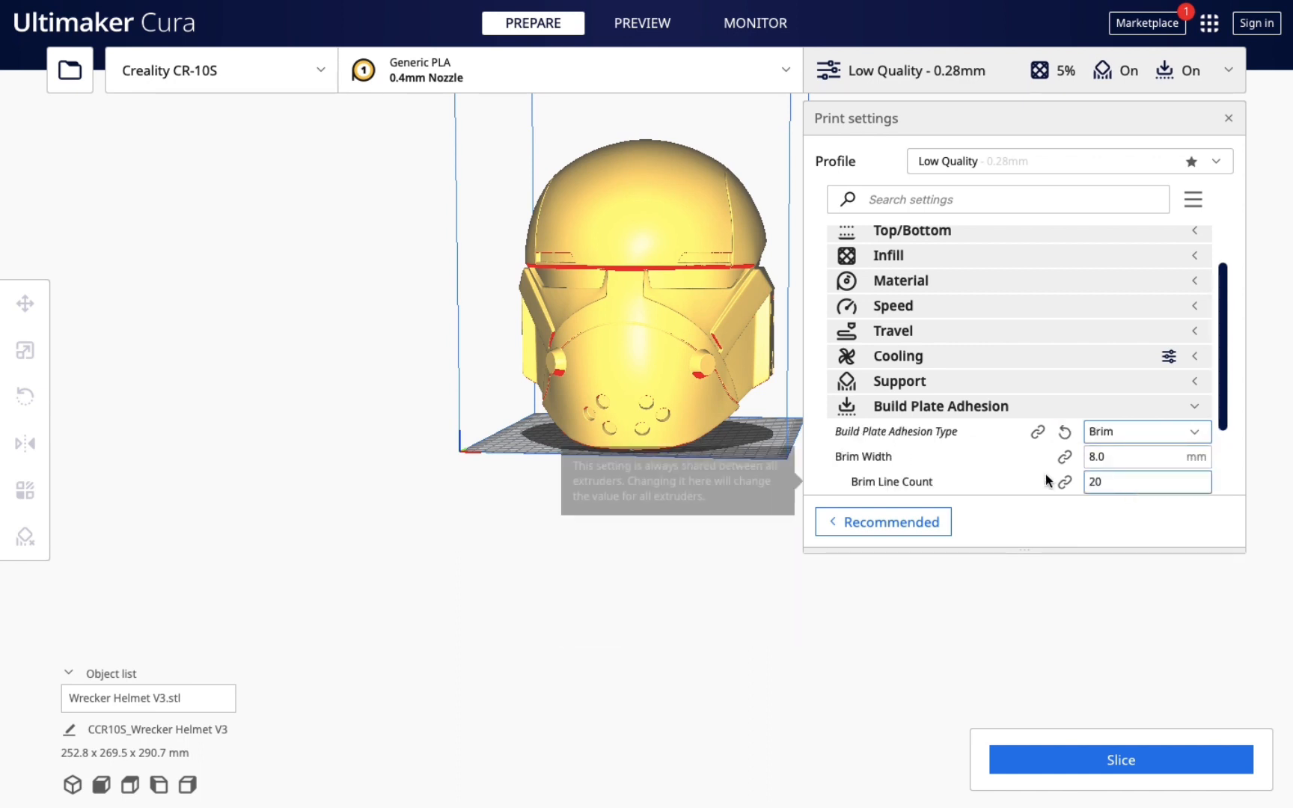
scroll(1036, 476, down, 2)
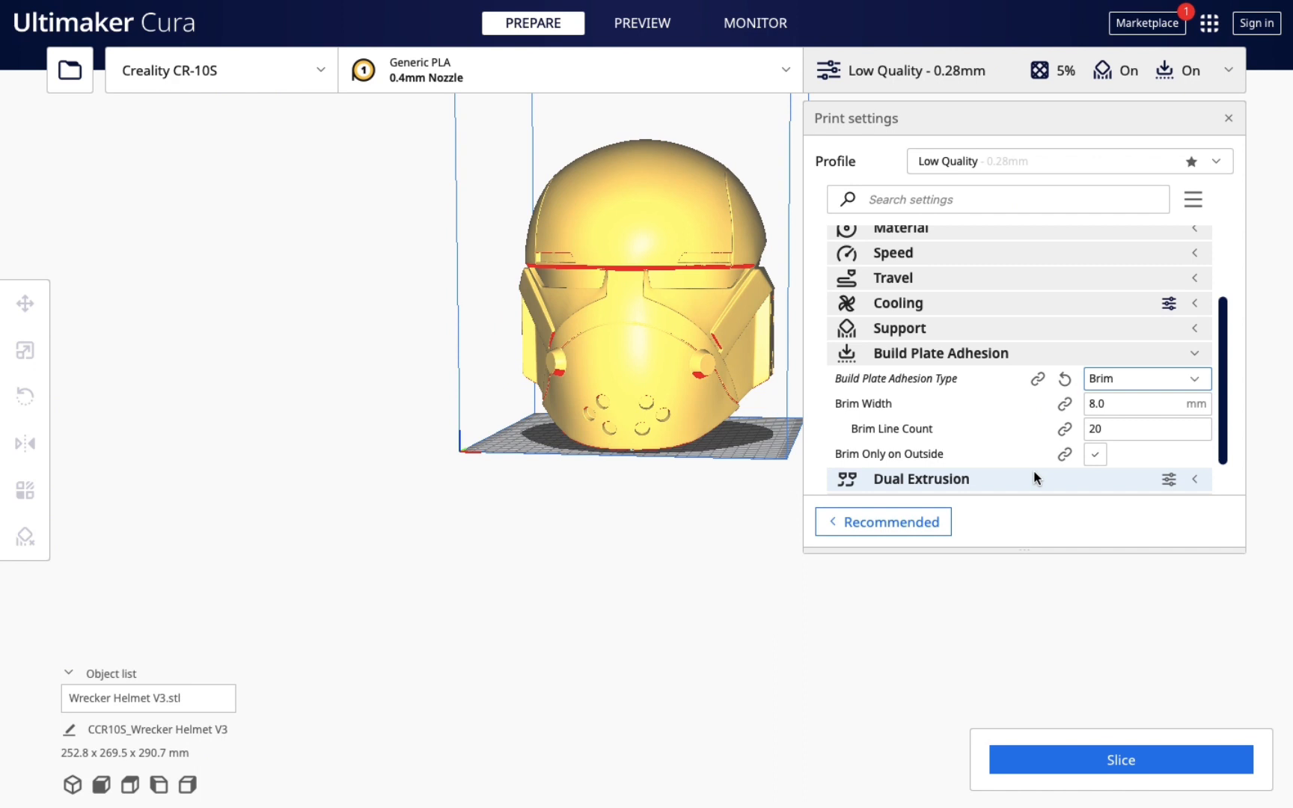
click(1094, 455)
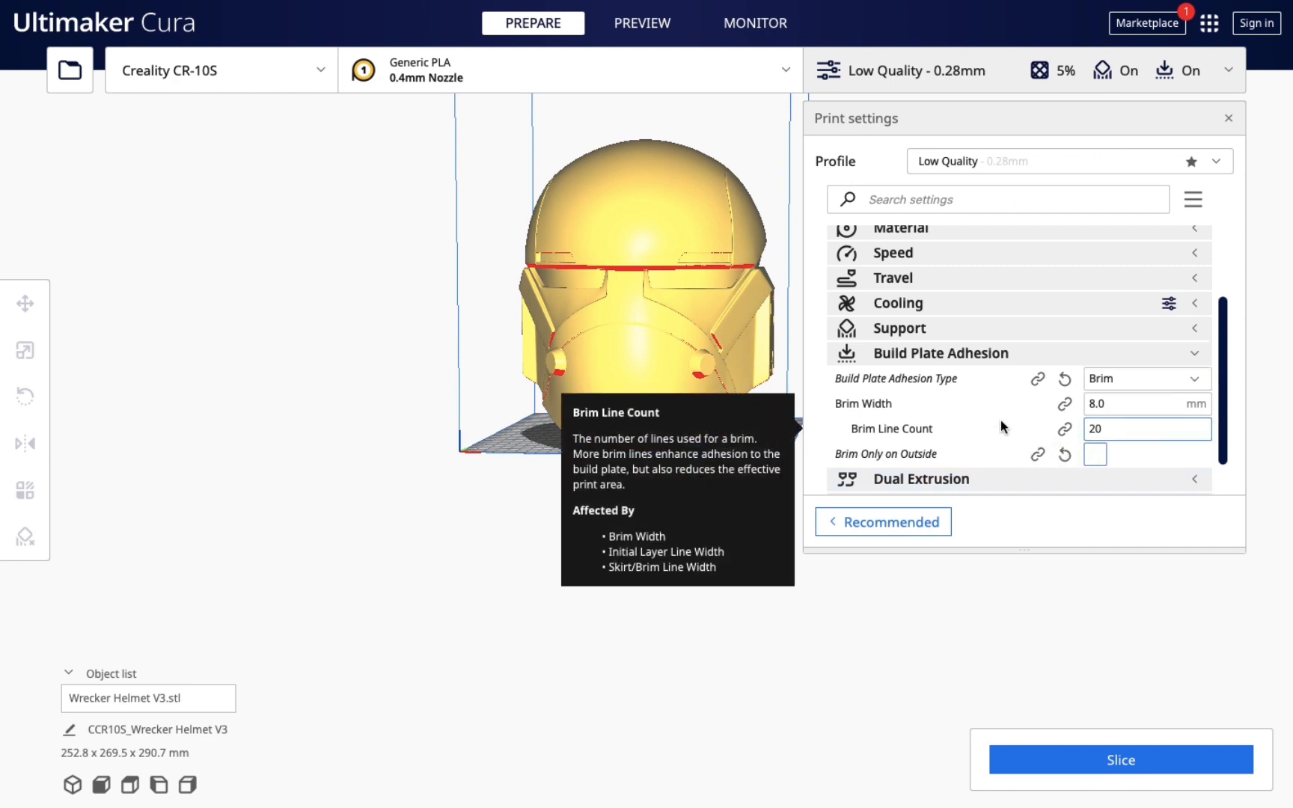
Step: Set the brim line count to 5 and collapse the Build Plate Adhesion settings
click(1104, 428)
key(BackSpace)
key(BackSpace)
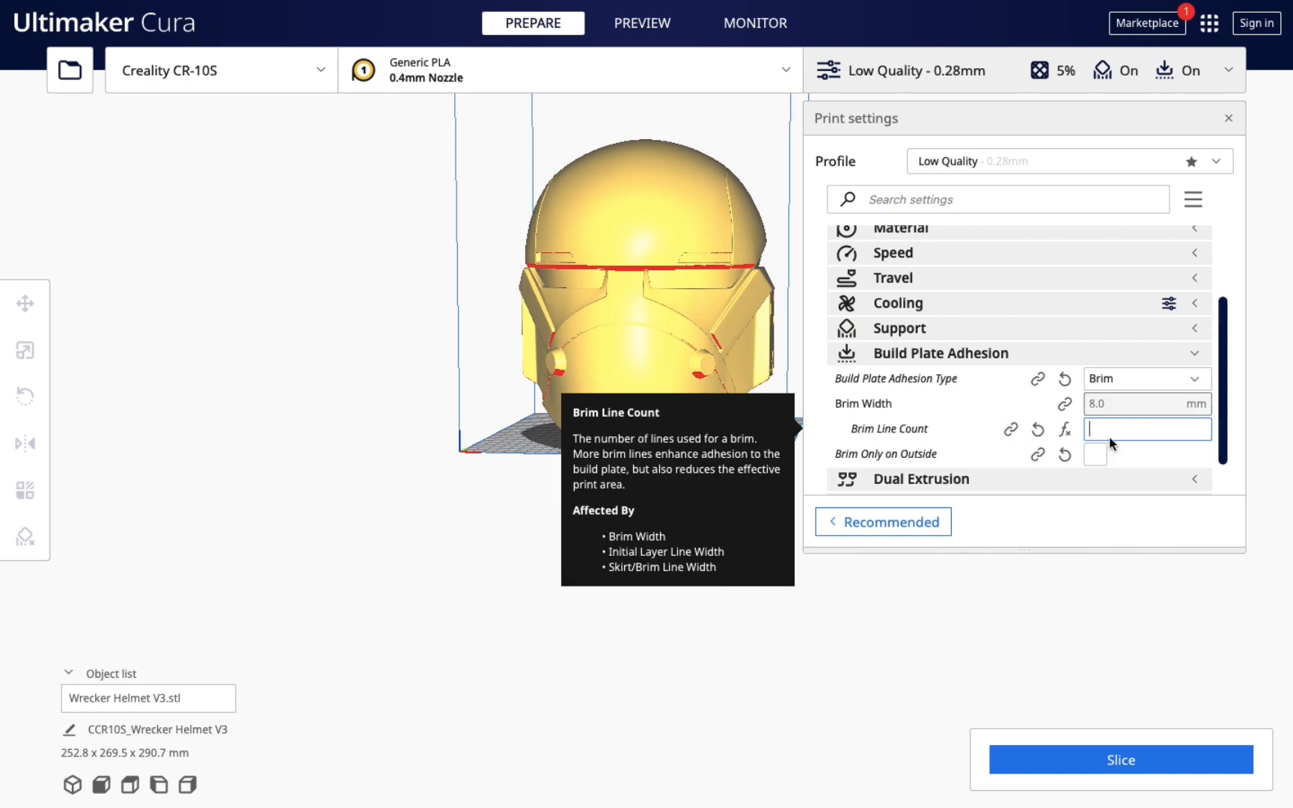
text(5)
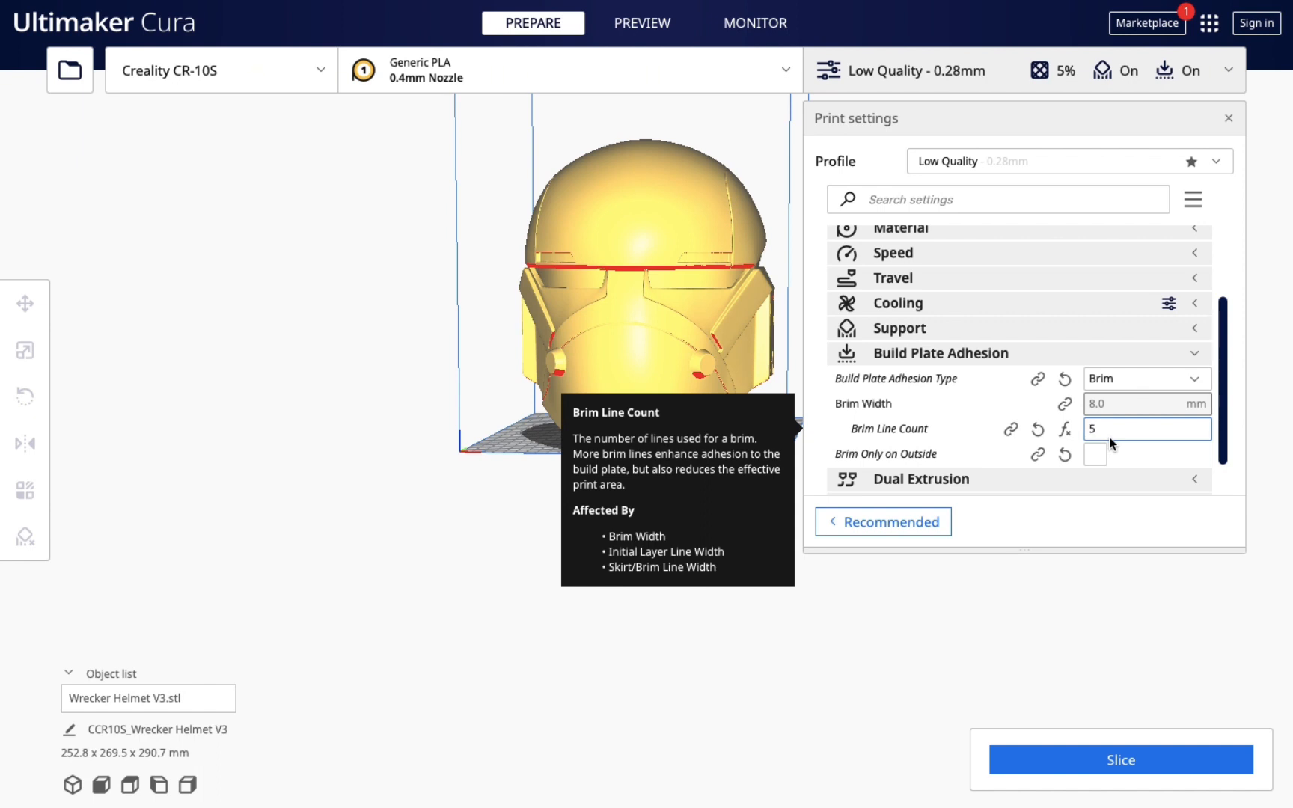
click(1192, 357)
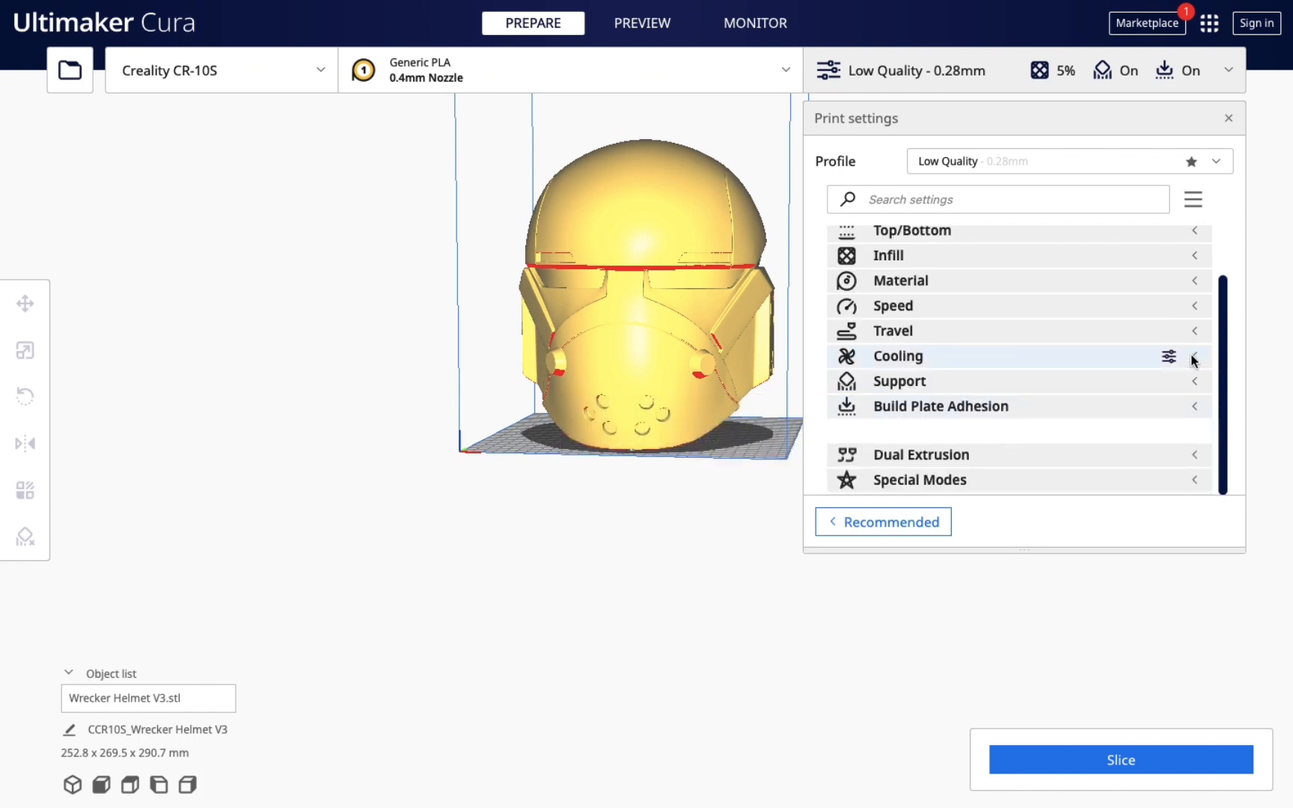
click(1194, 407)
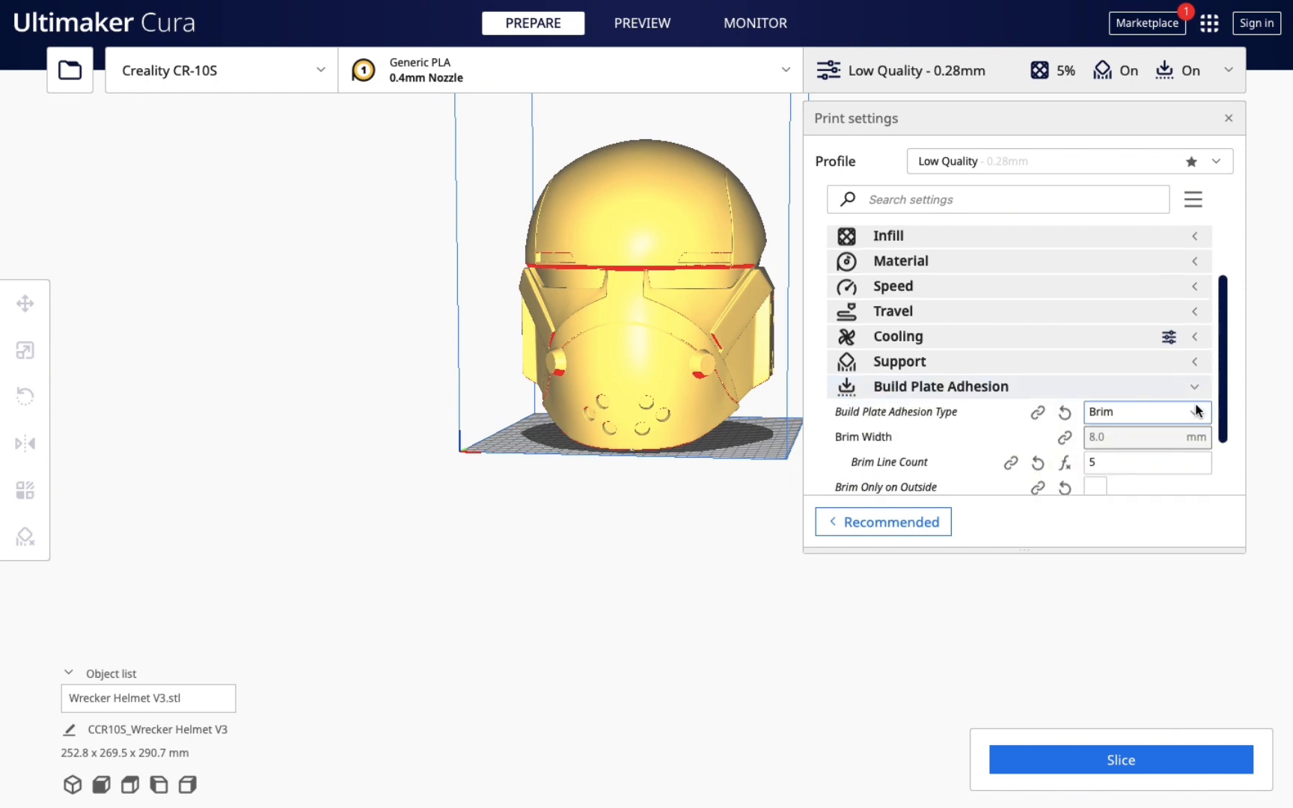
click(1197, 374)
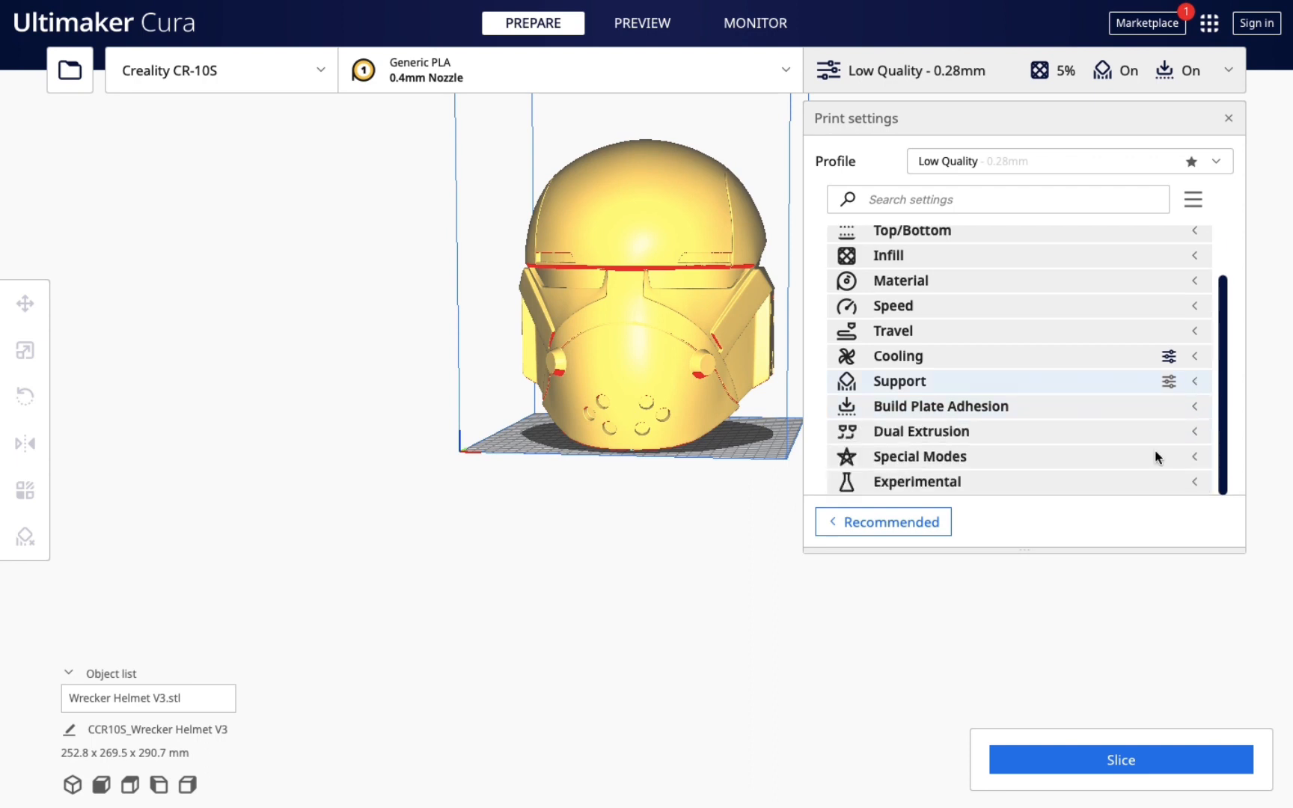
Step: Expand the Support settings again and review them while viewing the helmet from the front
right_drag(632, 666, 601, 677)
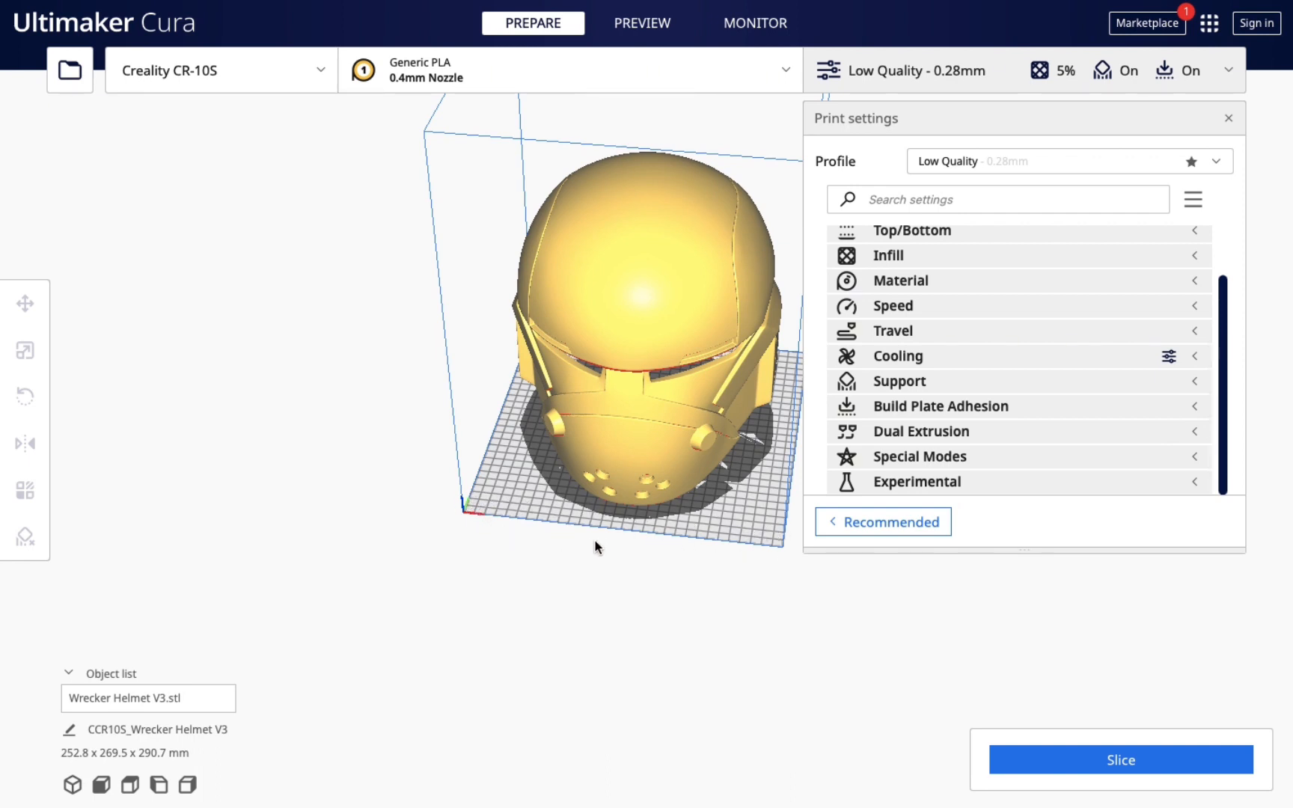
right_drag(784, 606, 781, 551)
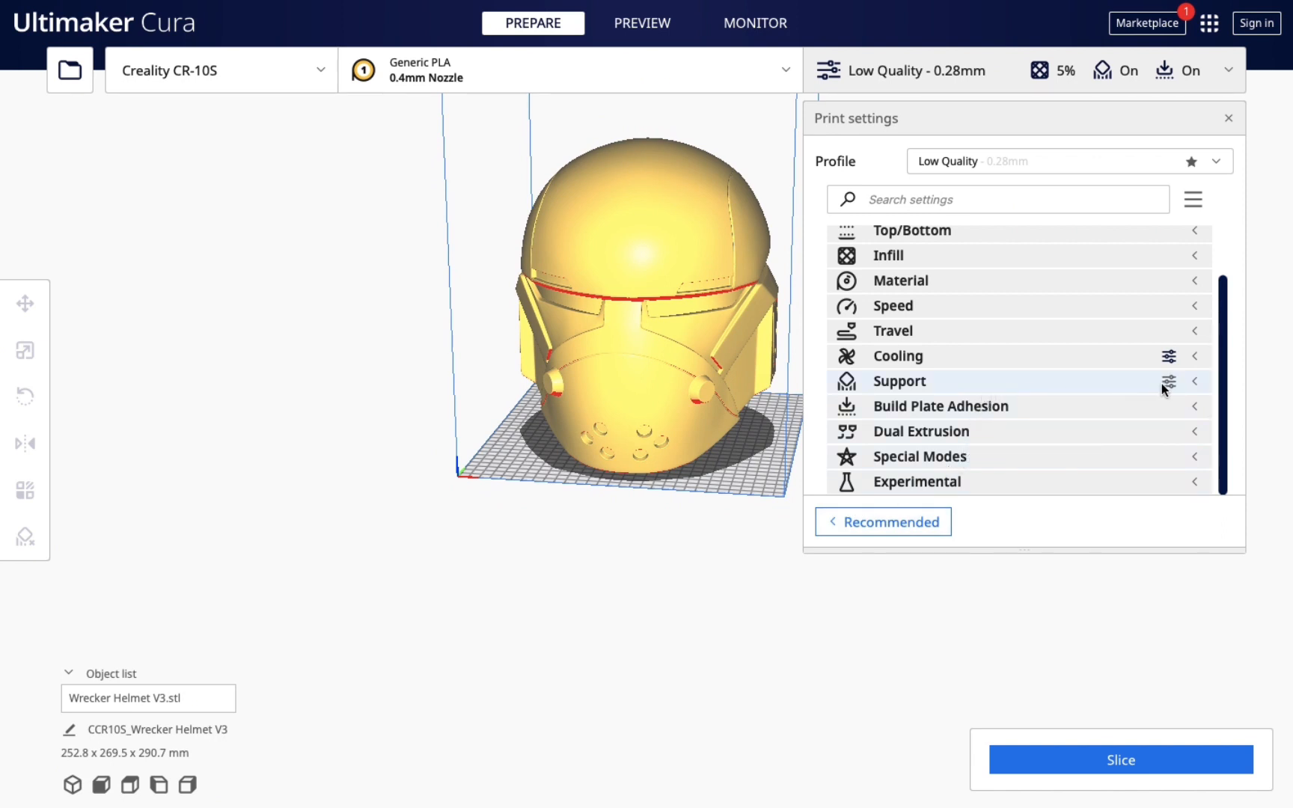
click(1190, 383)
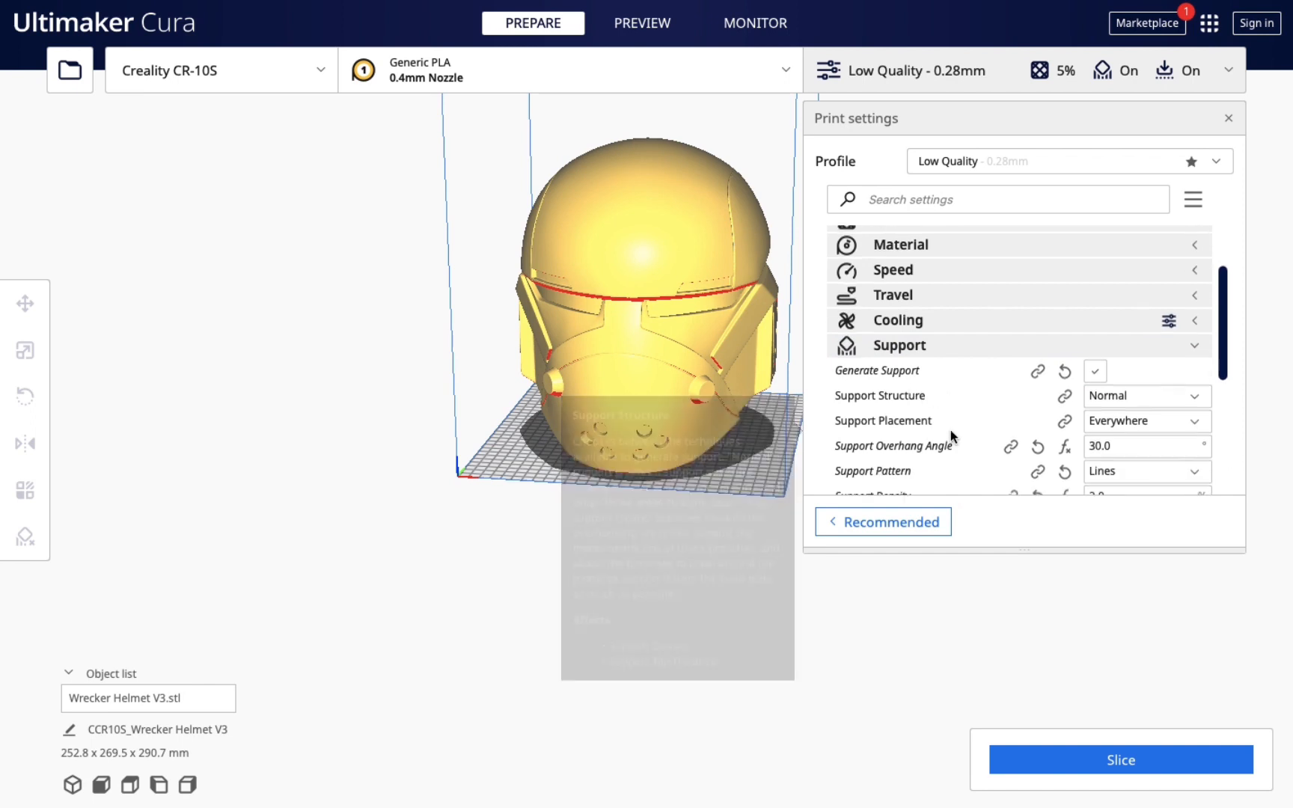
scroll(950, 431, down, 3)
right_drag(677, 577, 665, 534)
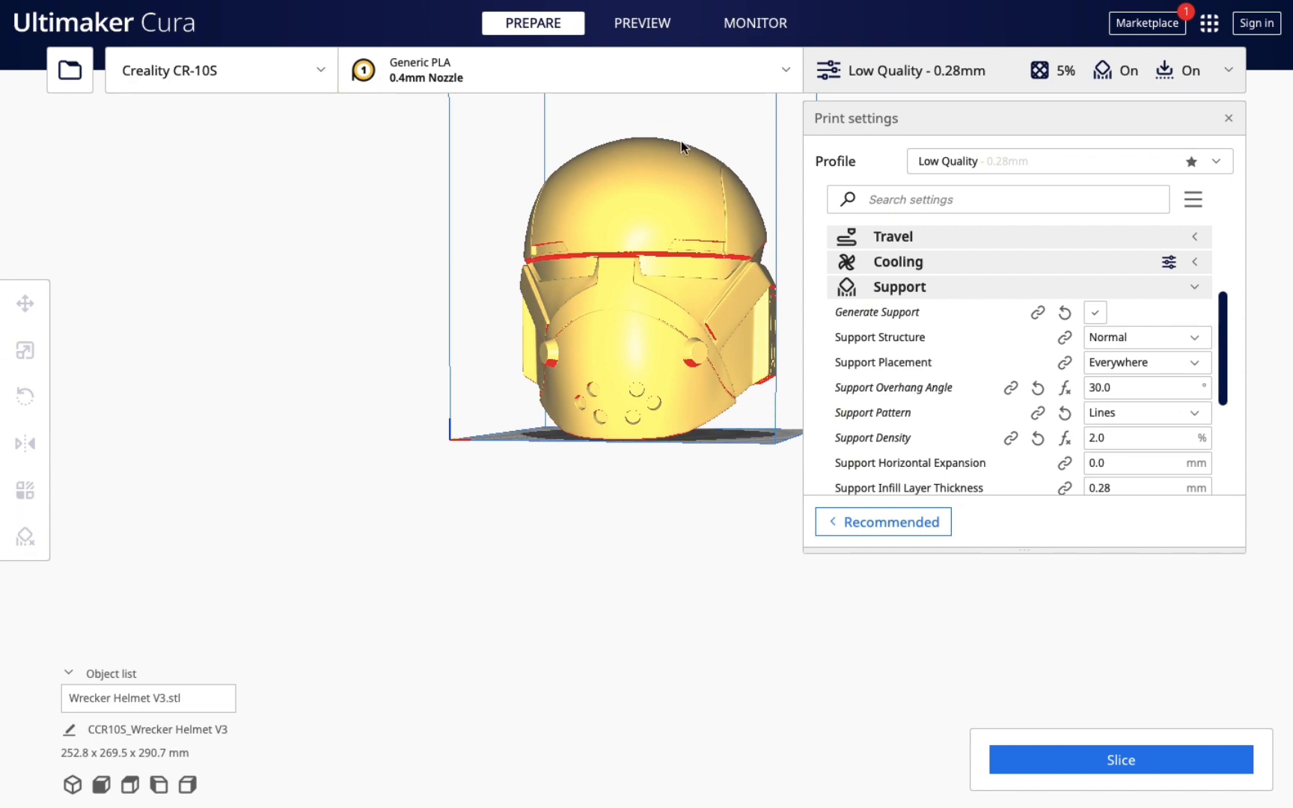
Step: Try moving the helmet about 34 mm below the build plate and about 117 mm in the negative X direction
click(659, 175)
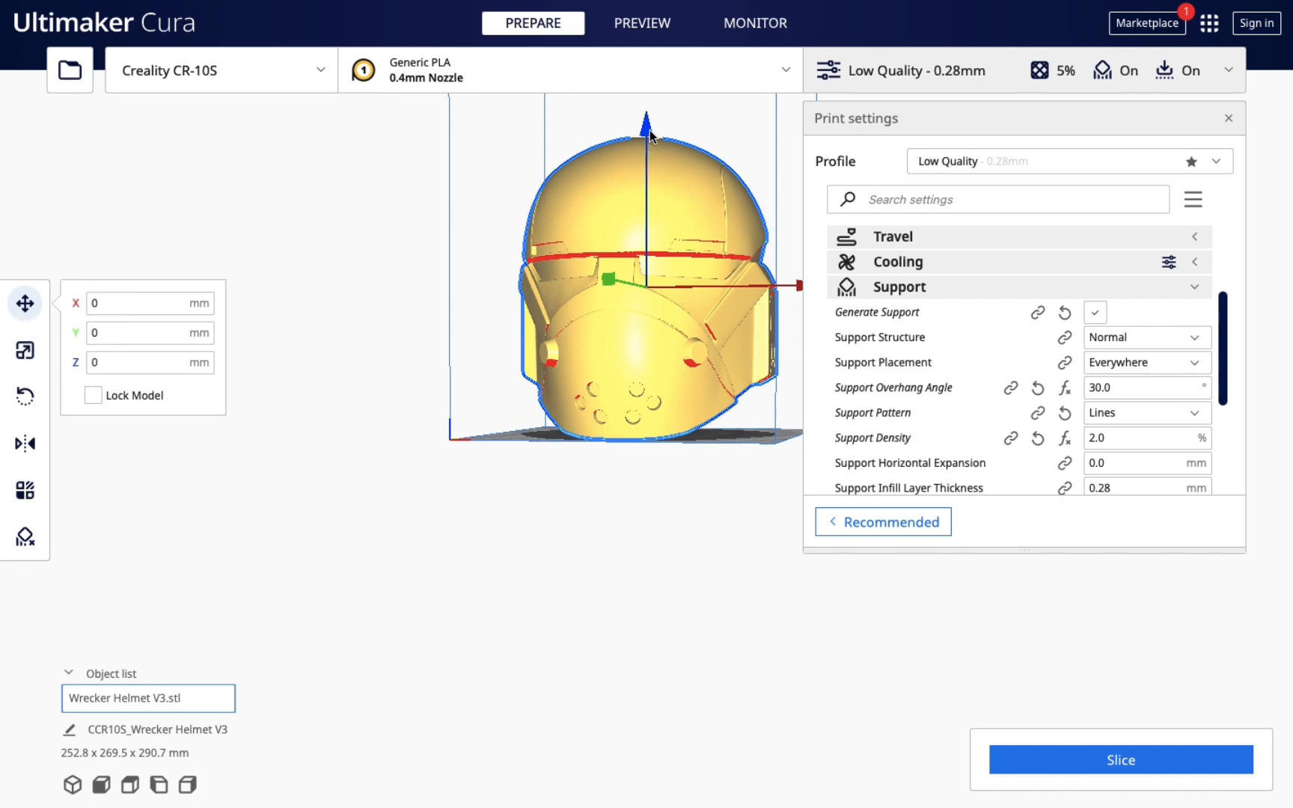
drag(650, 217, 650, 164)
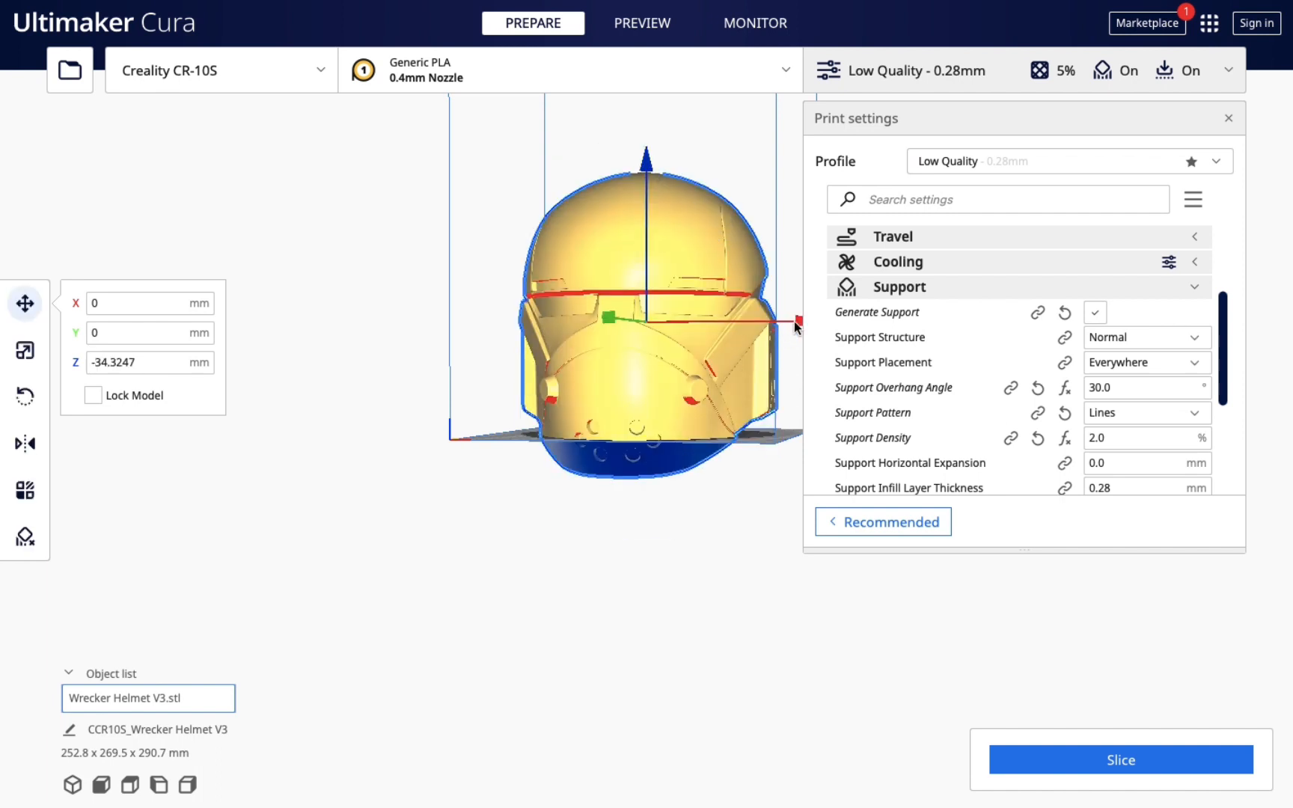
mouse_move(794, 321)
mouse_down()
mouse_move(707, 313)
mouse_move(684, 385)
mouse_move(651, 397)
mouse_up()
right_drag(651, 397, 556, 565)
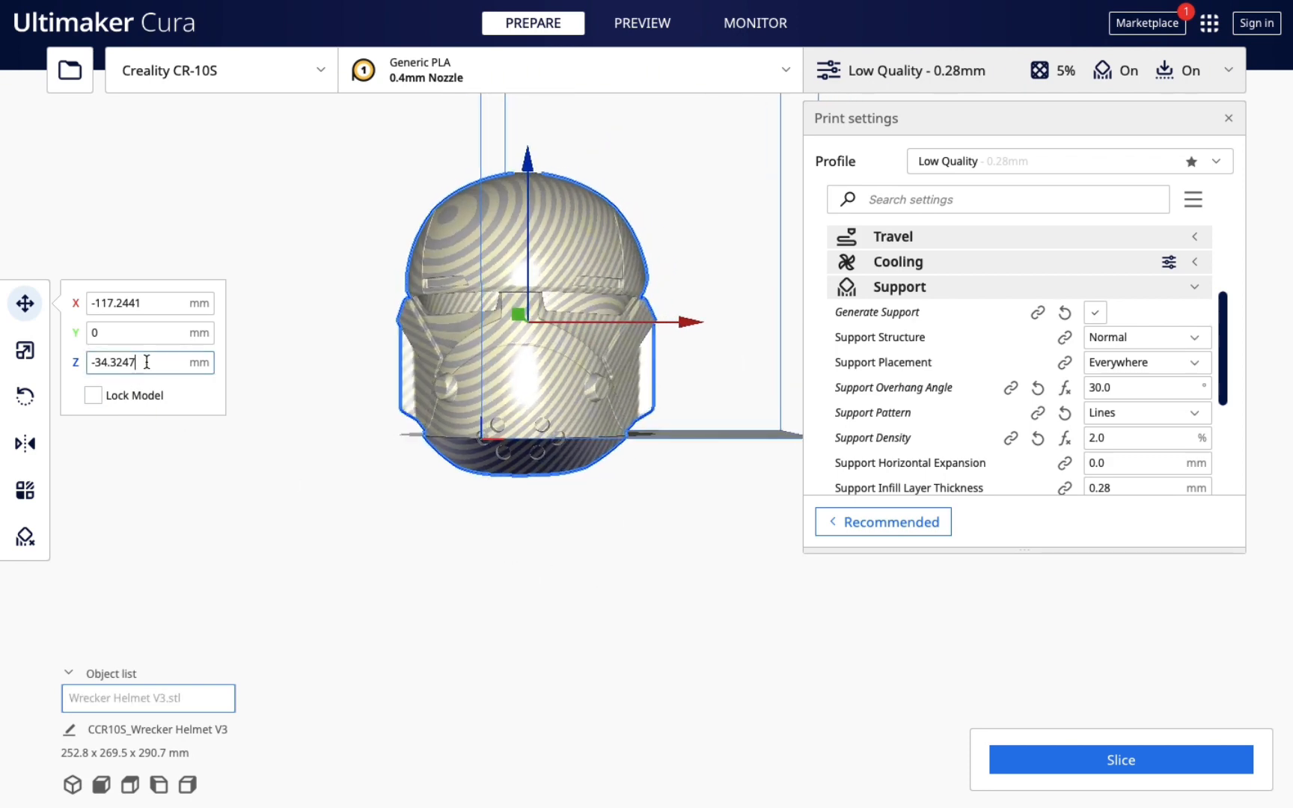
Step: Reset the helmet's Z and X positions to 0 mm
drag(143, 361, 67, 367)
text(0)
key(Return)
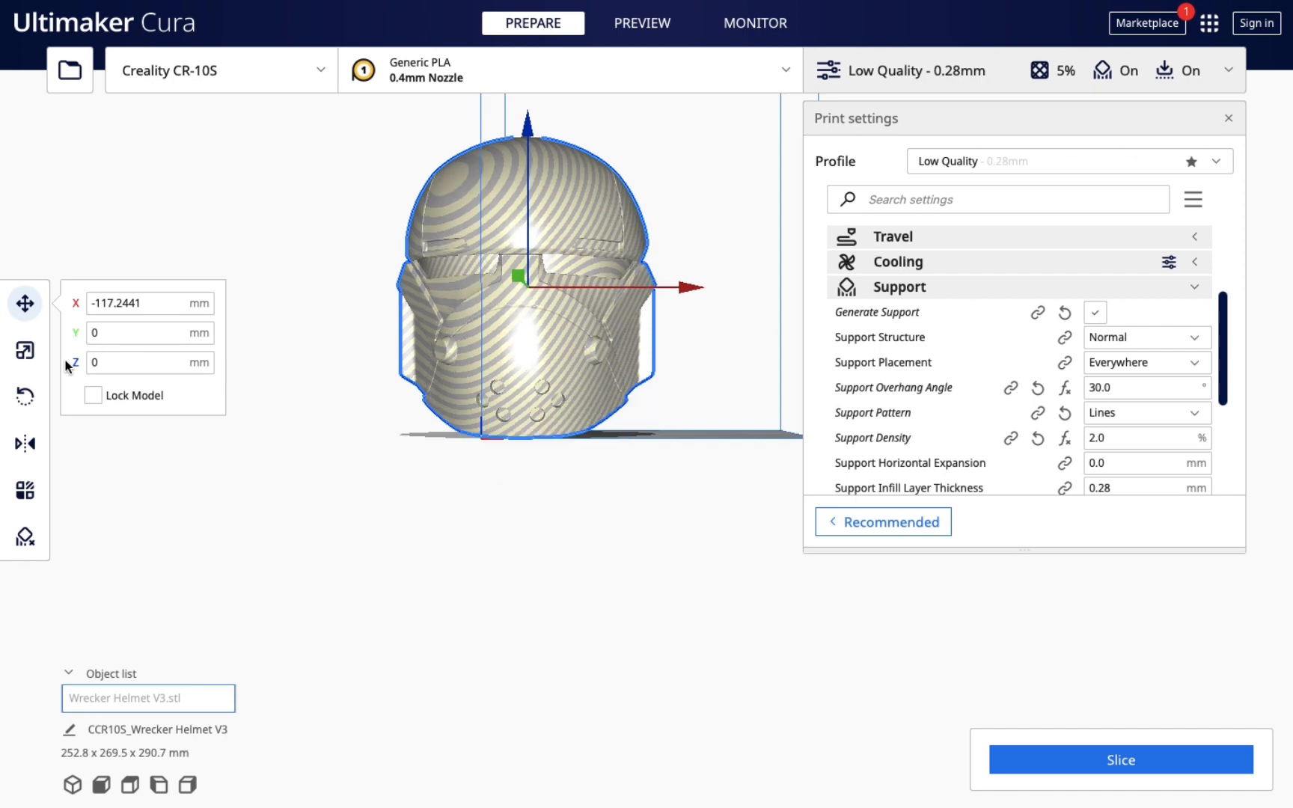
drag(142, 303, 63, 304)
text(0)
key(Return)
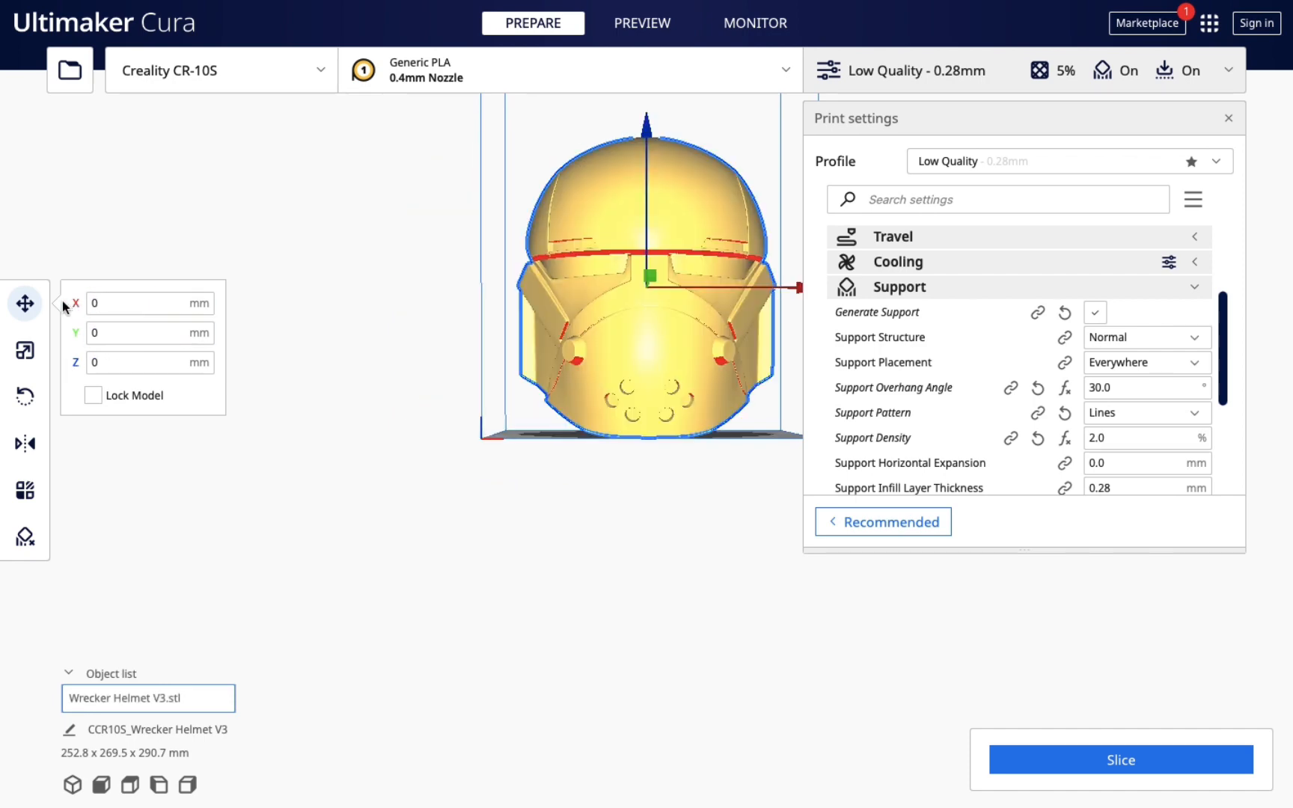
Step: Try scaling the helmet uniformly to about 52%, and restore its scale to 100%
mouse_move(304, 504)
right_down()
mouse_move(465, 549)
mouse_move(313, 519)
right_up()
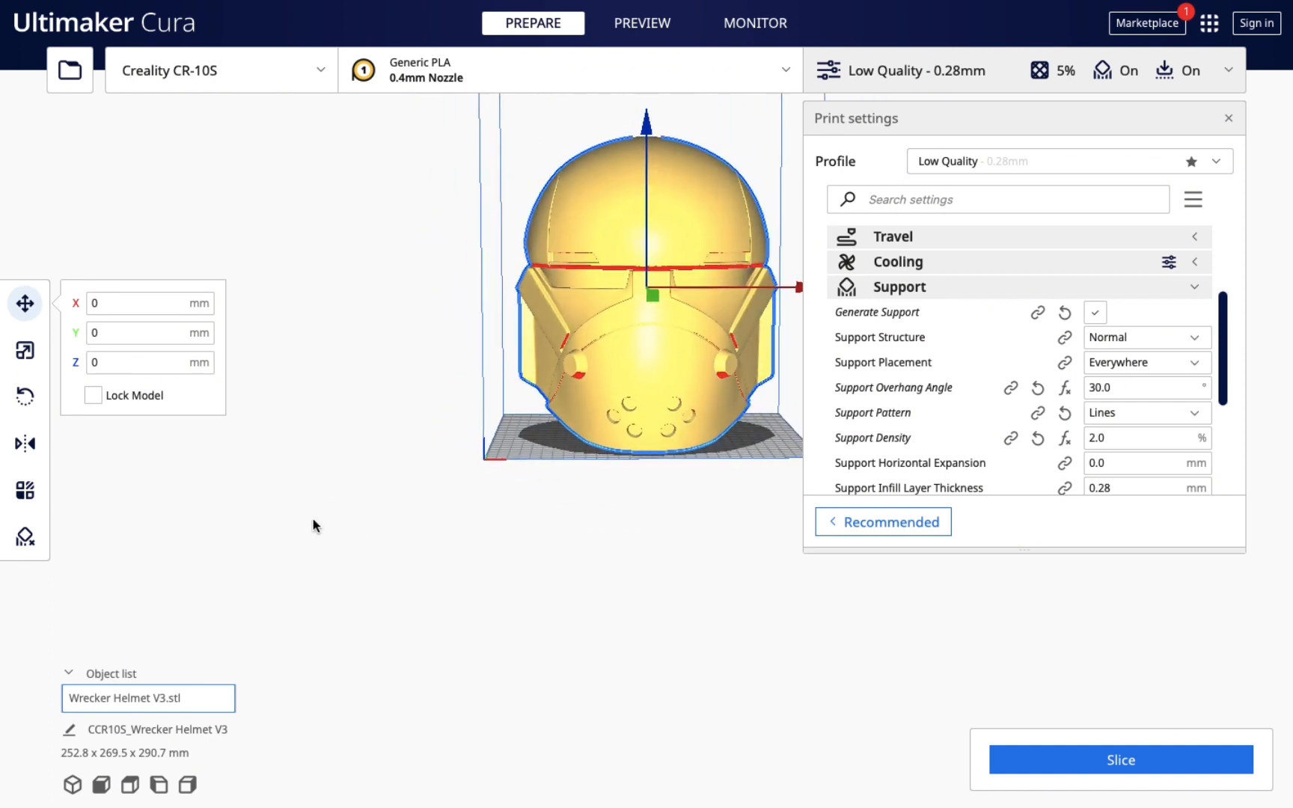
click(30, 356)
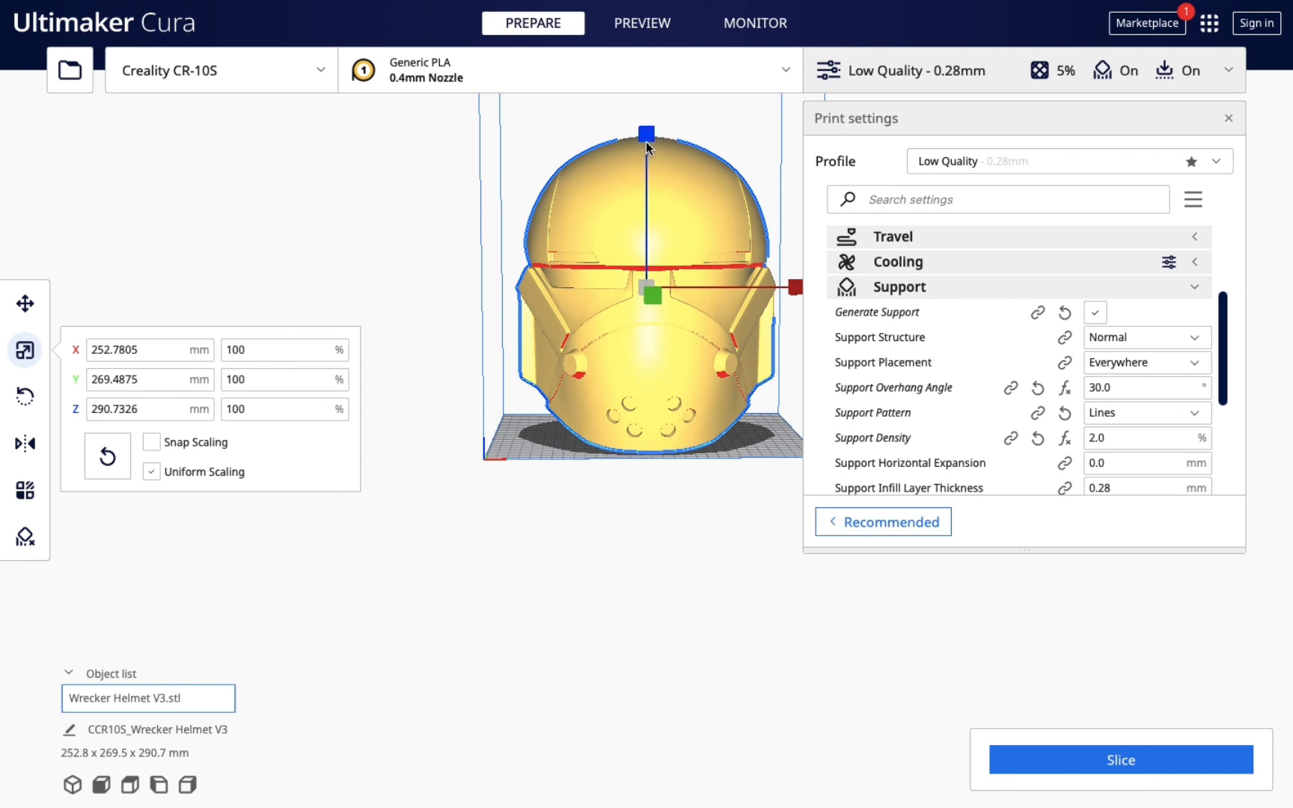
drag(651, 125, 651, 171)
click(260, 350)
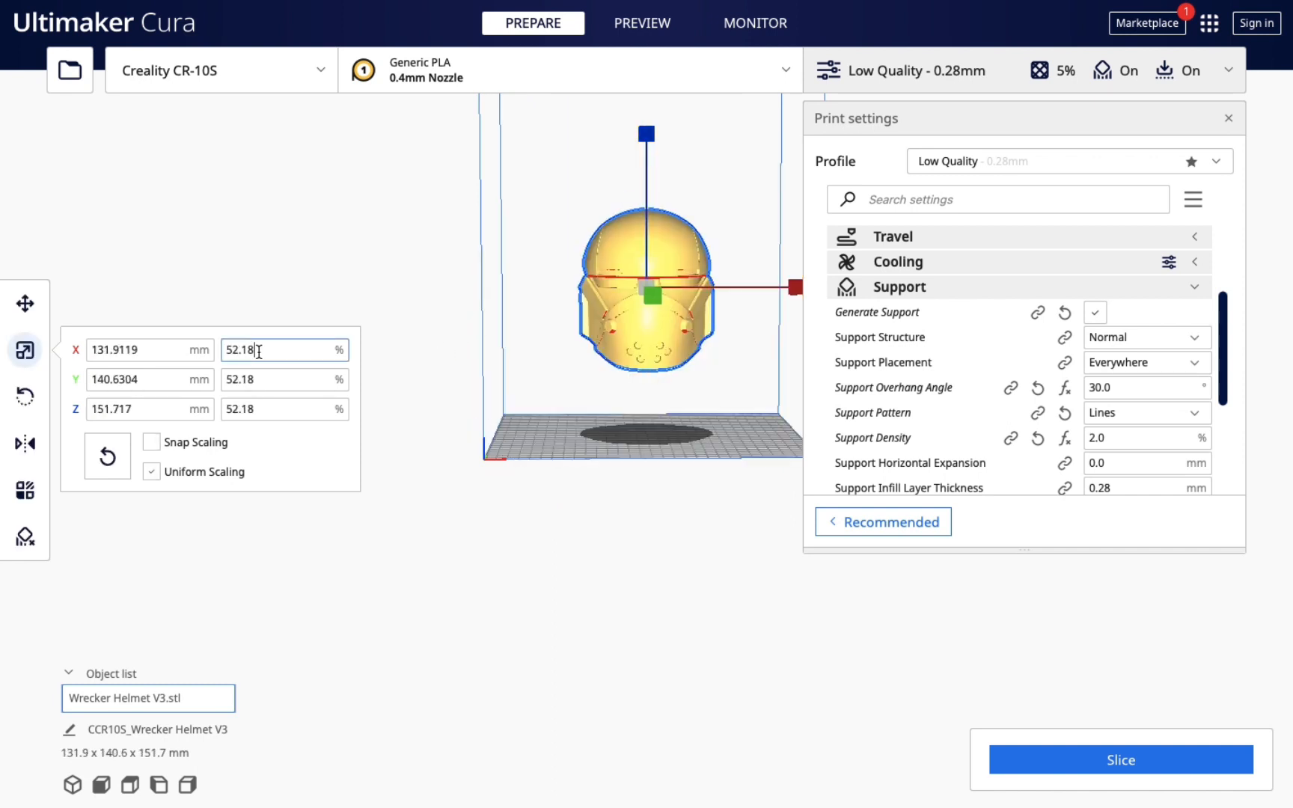
text(100)
key(Return)
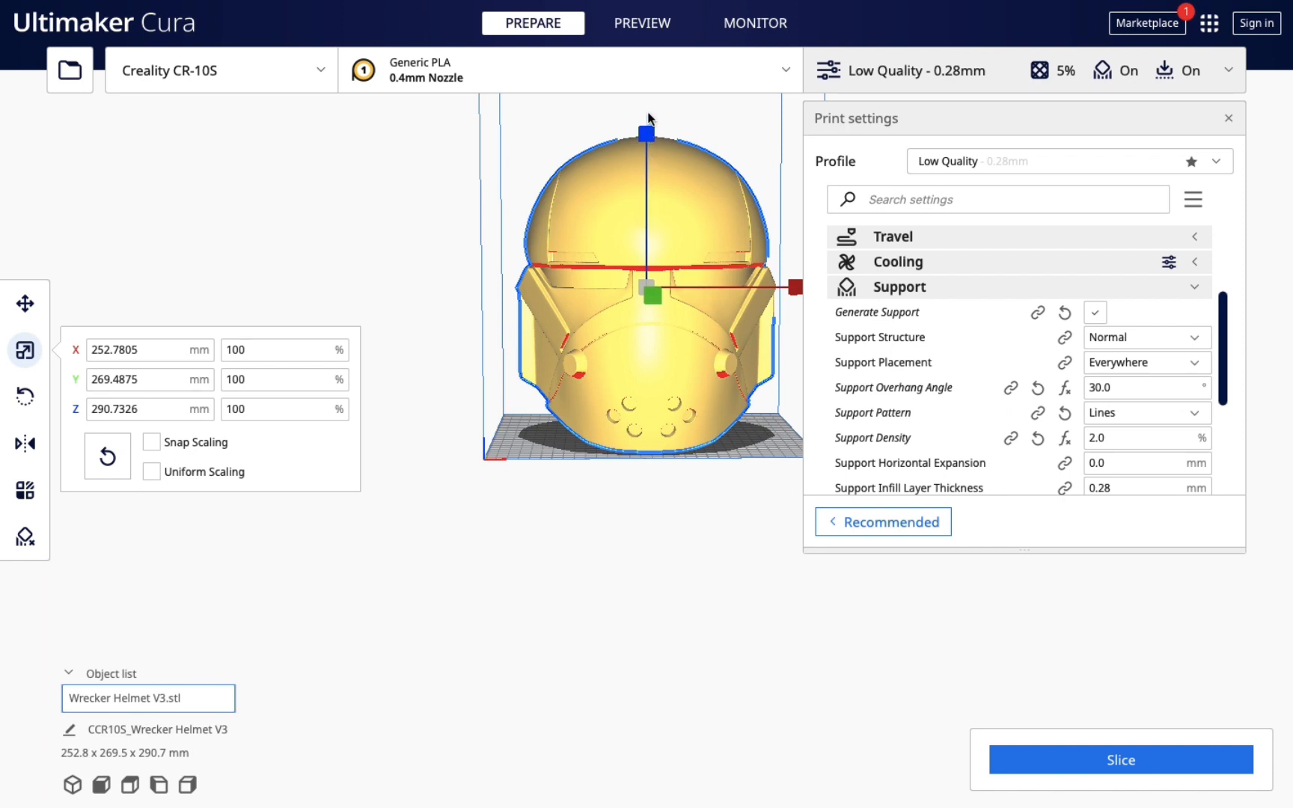
Step: Try scaling only the helmet's height to about 80% without uniform scaling, and restore the Z scale to 100%
drag(644, 93, 646, 148)
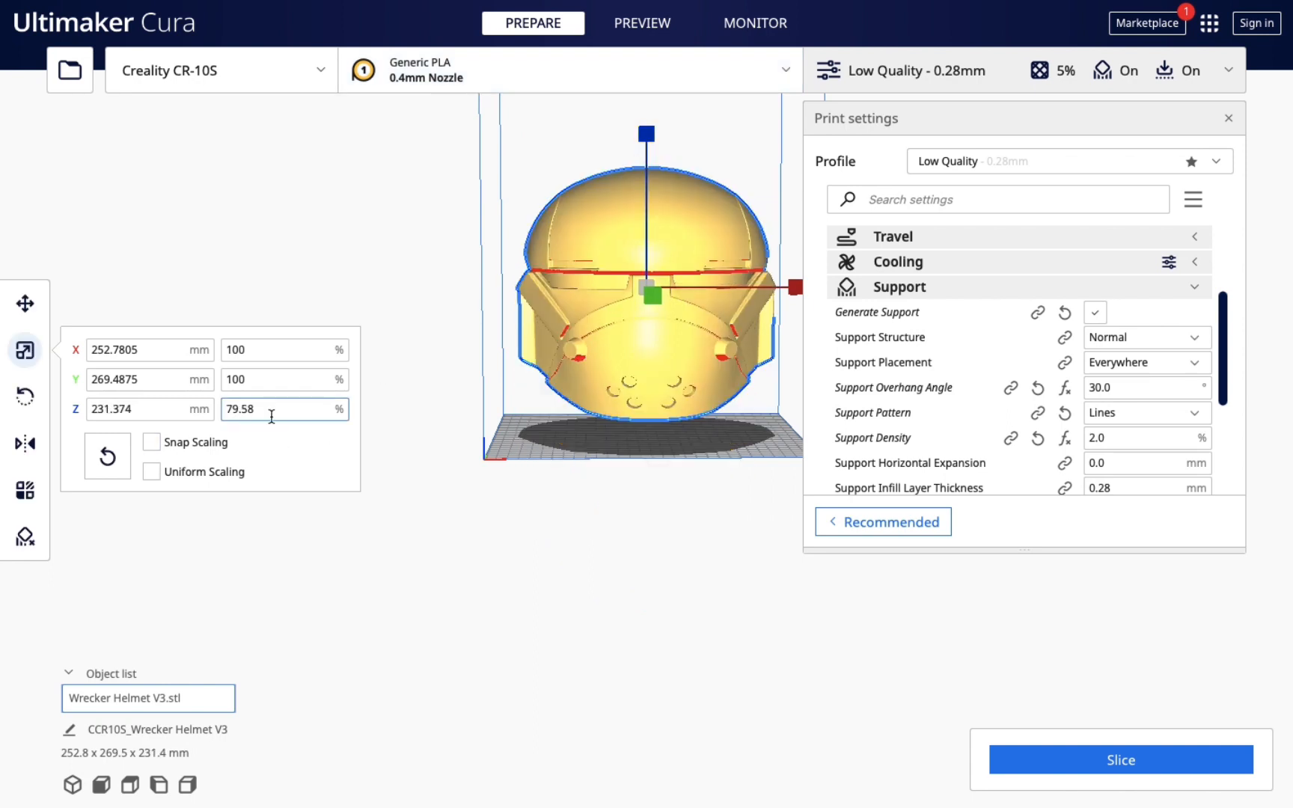
drag(271, 410, 213, 408)
text(100)
key(Return)
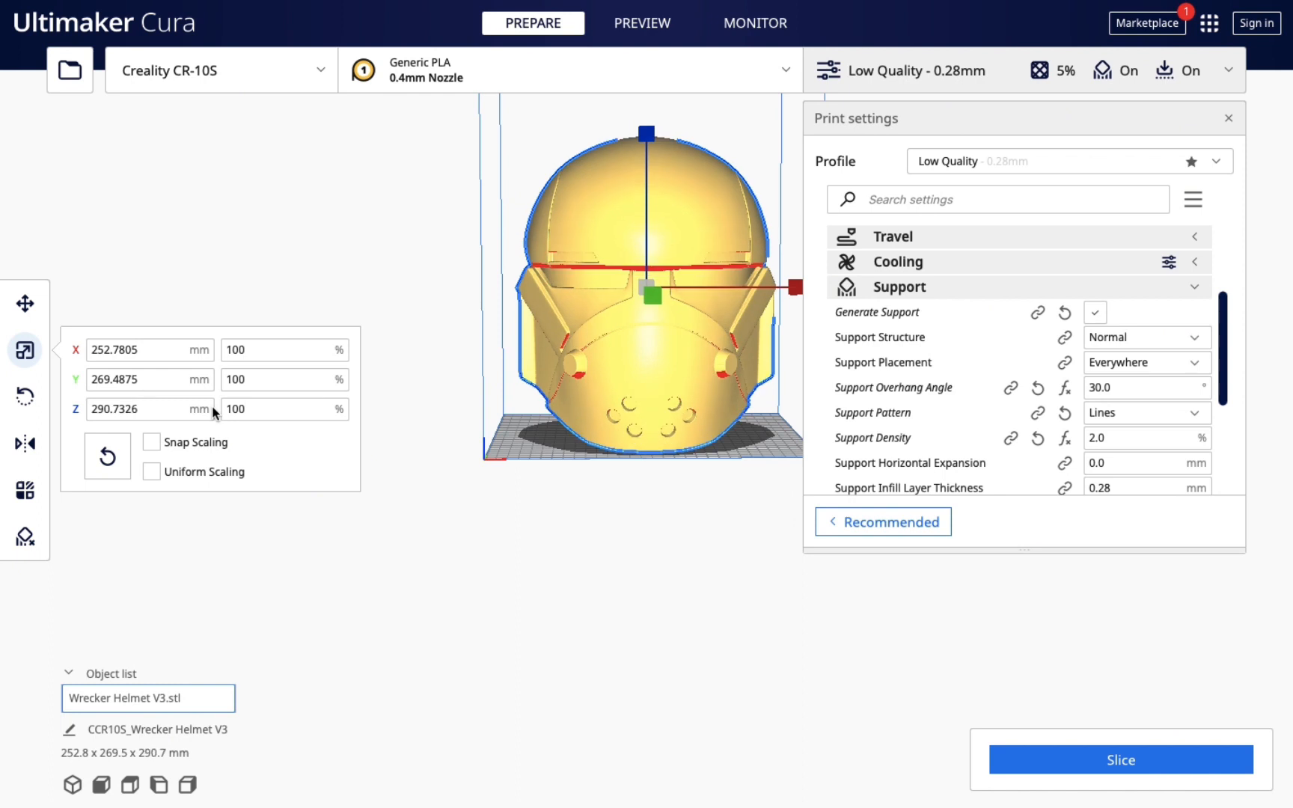
Step: Rotate the helmet about the X axis so it tilts backward with the face pointing upward
click(35, 314)
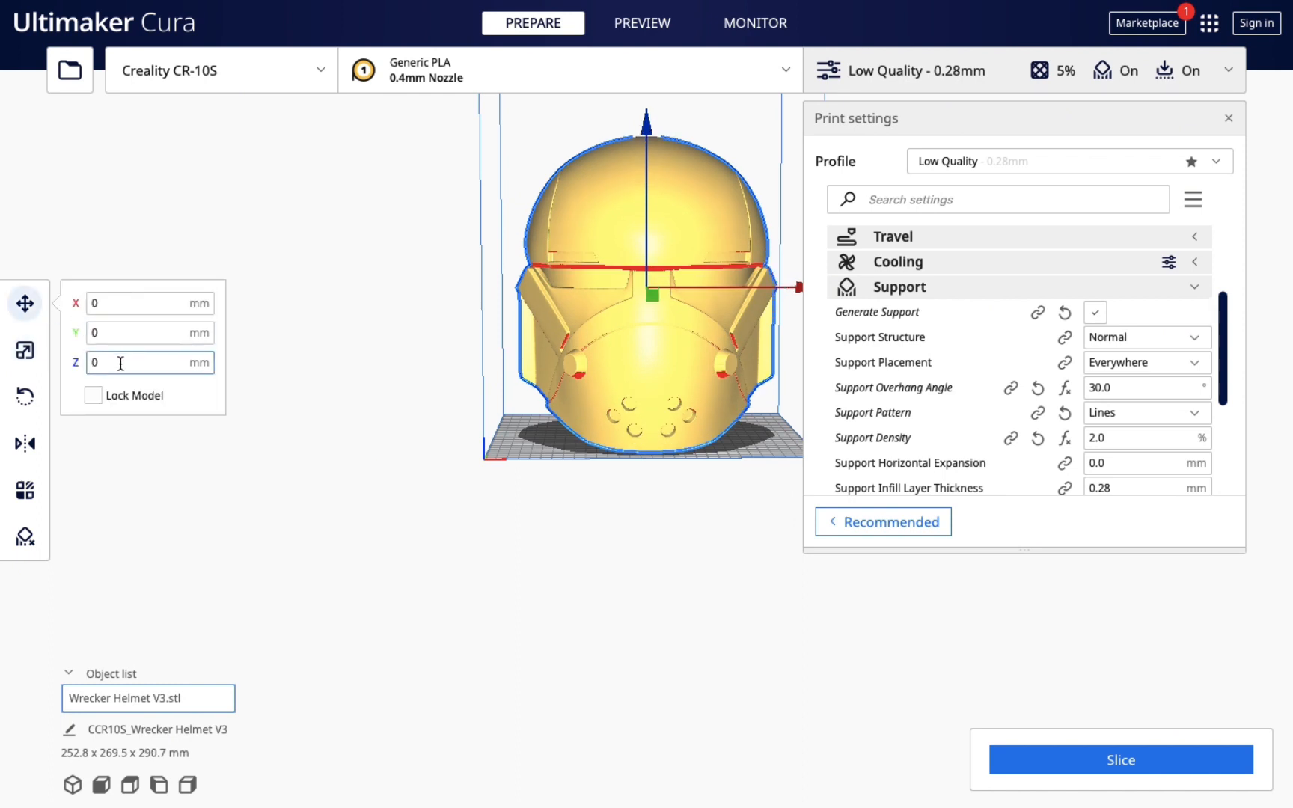
click(32, 354)
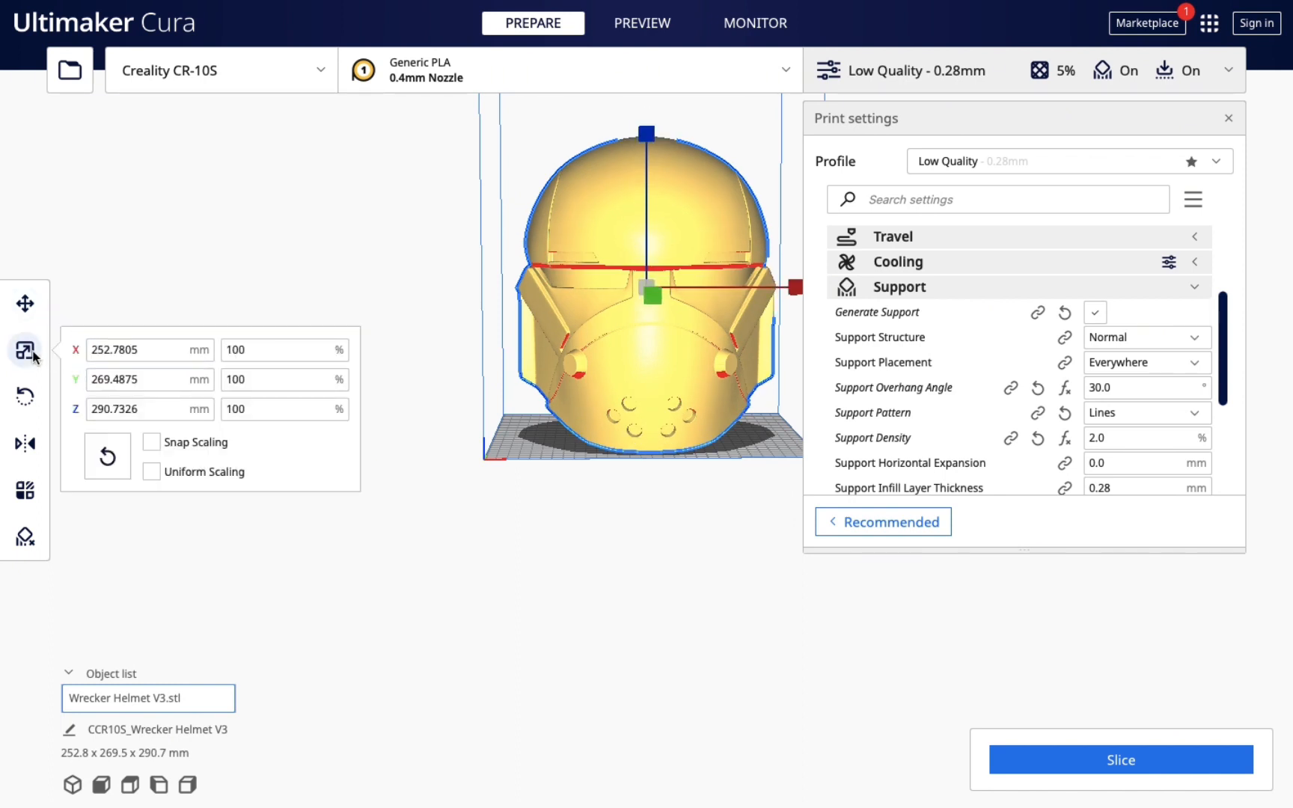
click(34, 406)
right_drag(381, 497, 383, 546)
mouse_move(639, 381)
mouse_down()
mouse_move(565, 373)
mouse_move(514, 330)
mouse_move(642, 369)
mouse_up()
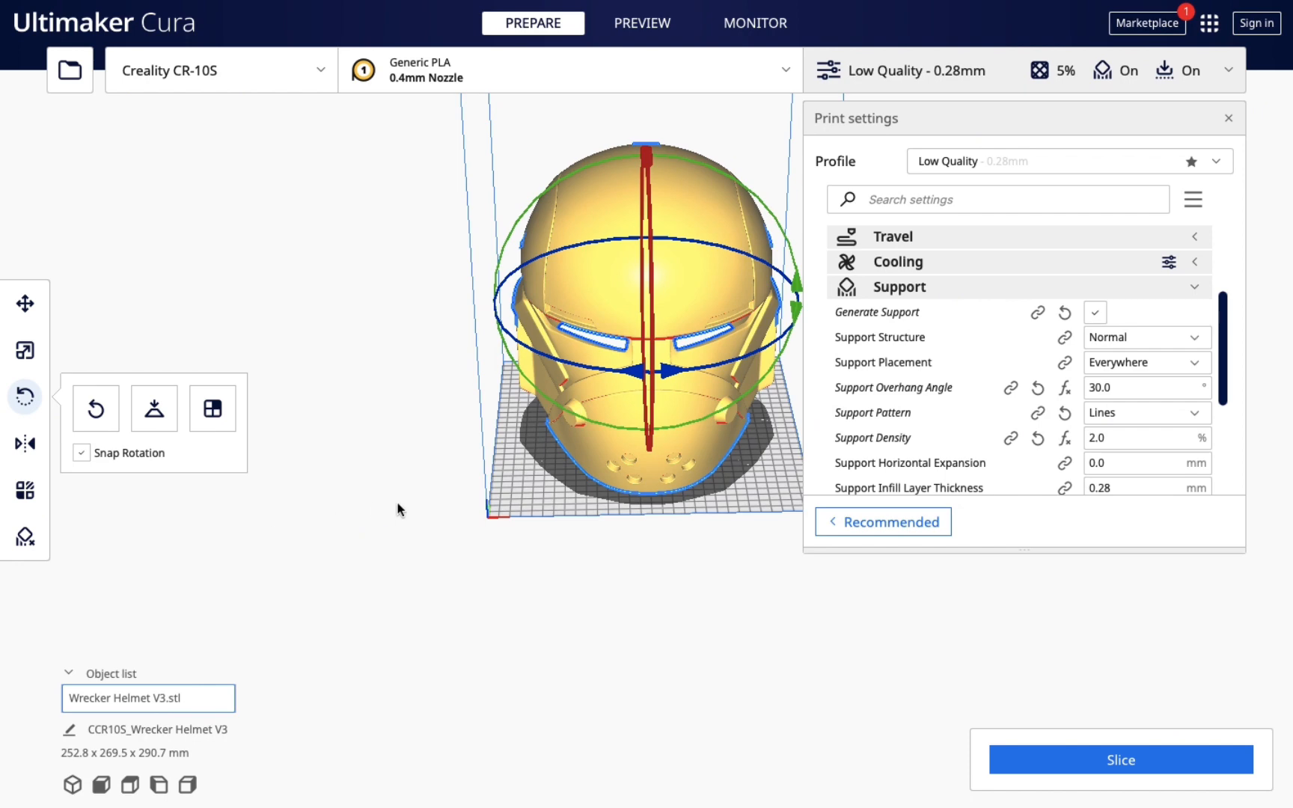
right_drag(540, 516, 569, 517)
right_drag(445, 489, 482, 478)
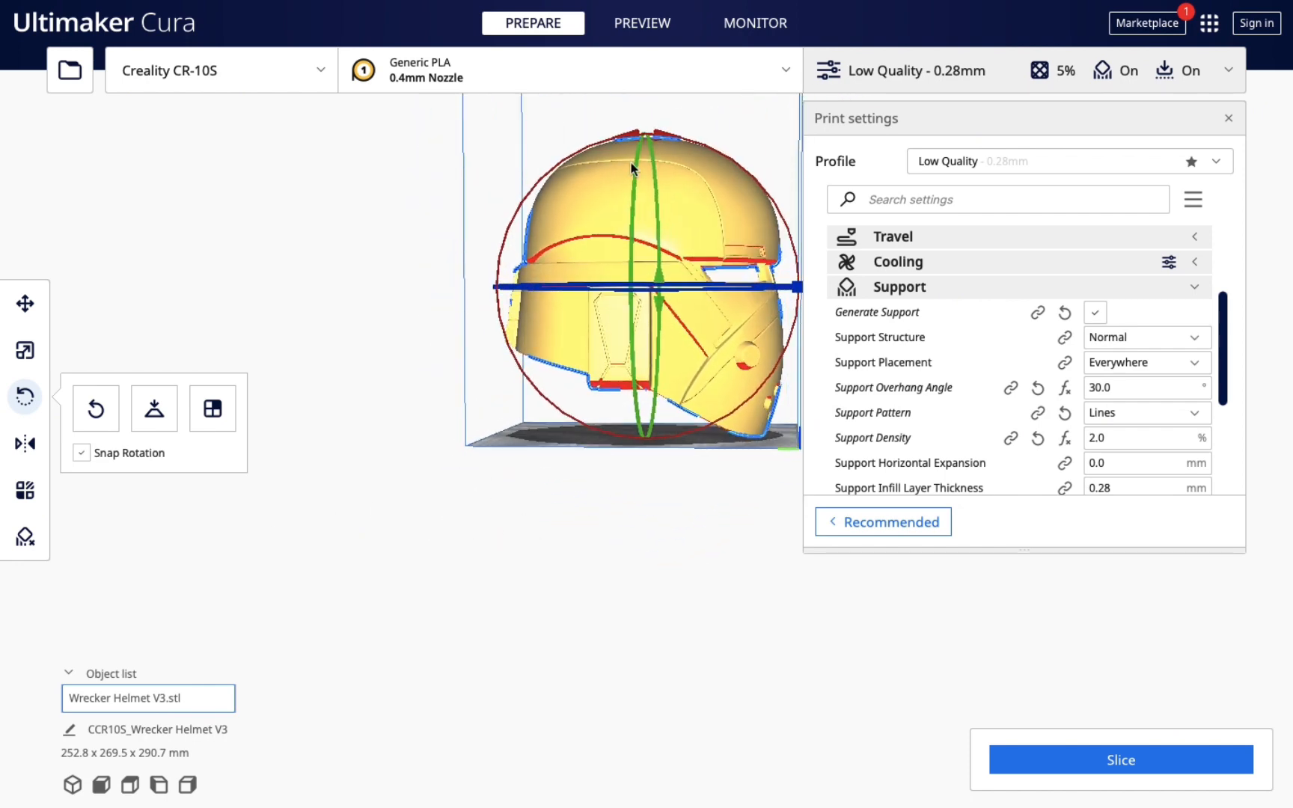
drag(663, 131, 582, 141)
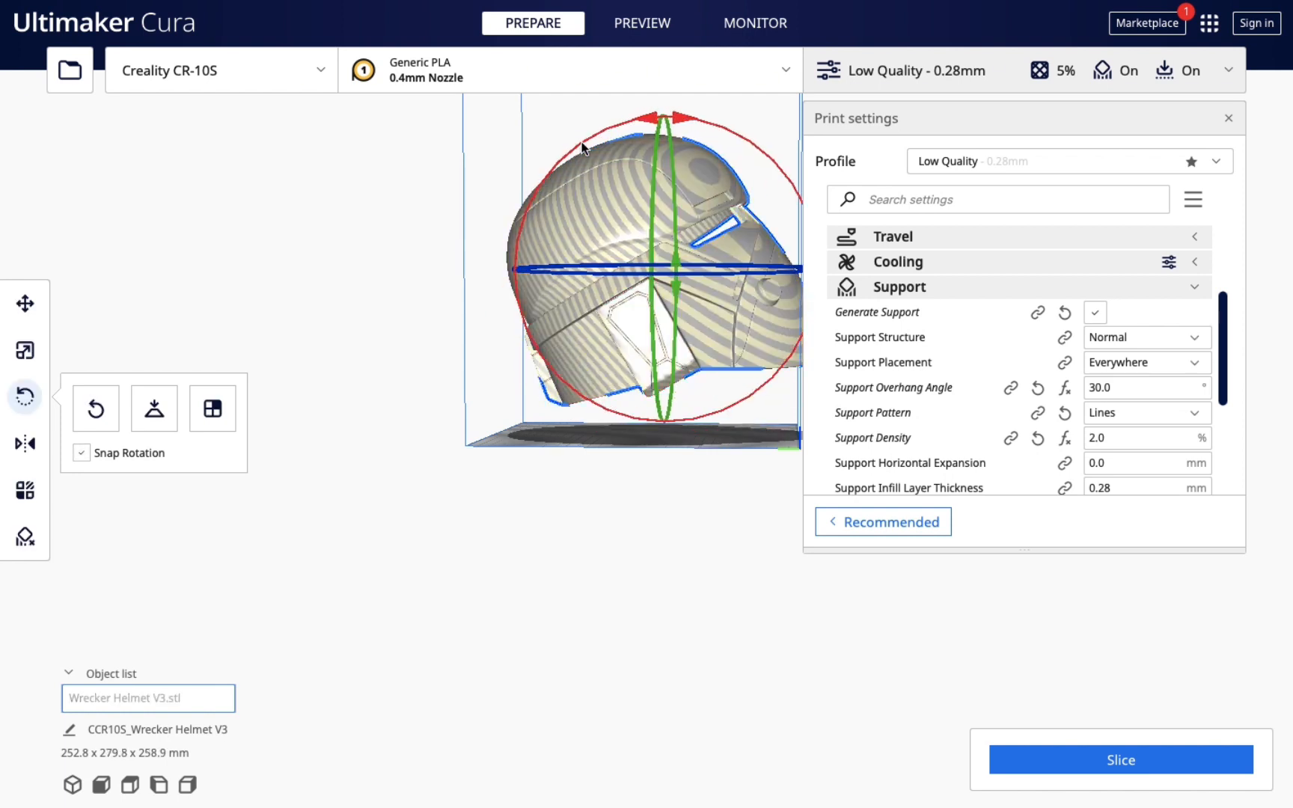
Step: Rotate the helmet forward about the X axis to a near-upright position and set its Z position to 0 mm
drag(686, 117, 715, 127)
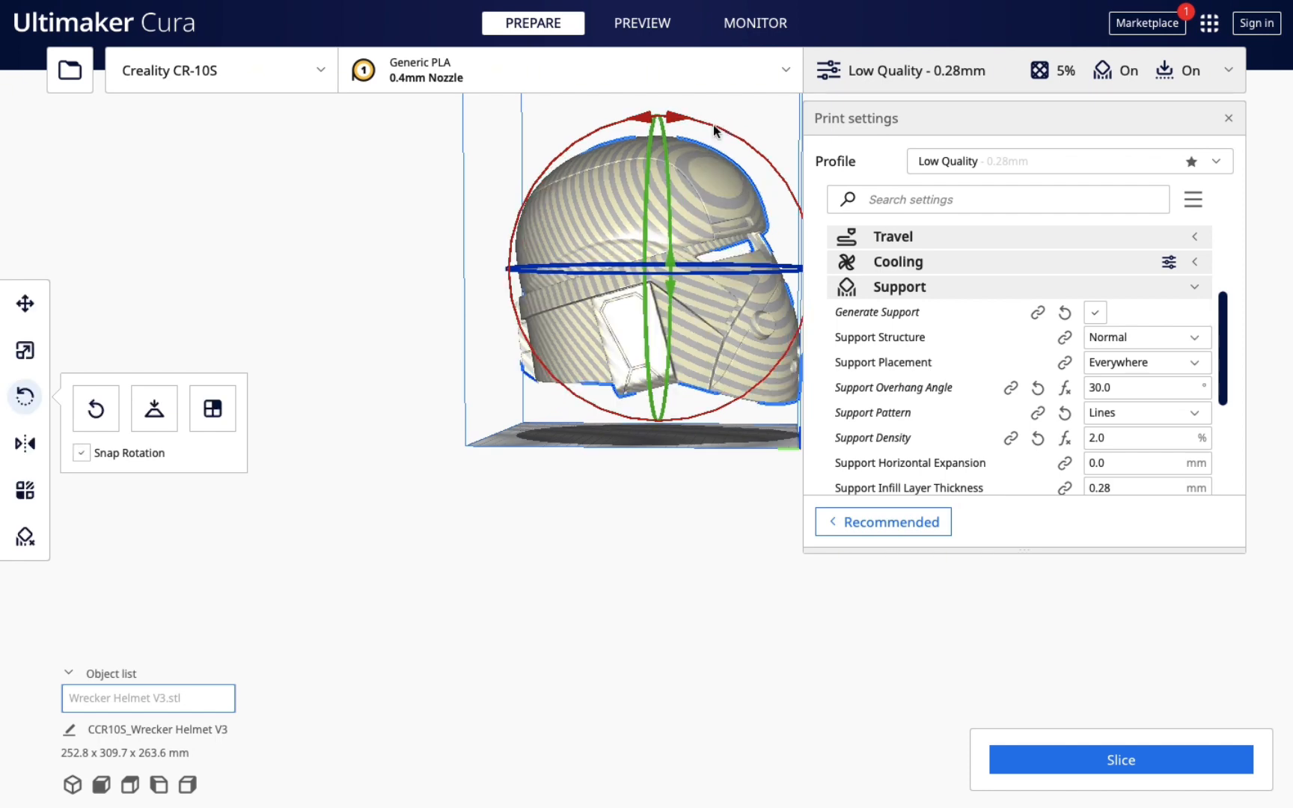
click(27, 314)
drag(140, 362, 53, 364)
text(0)
key(Return)
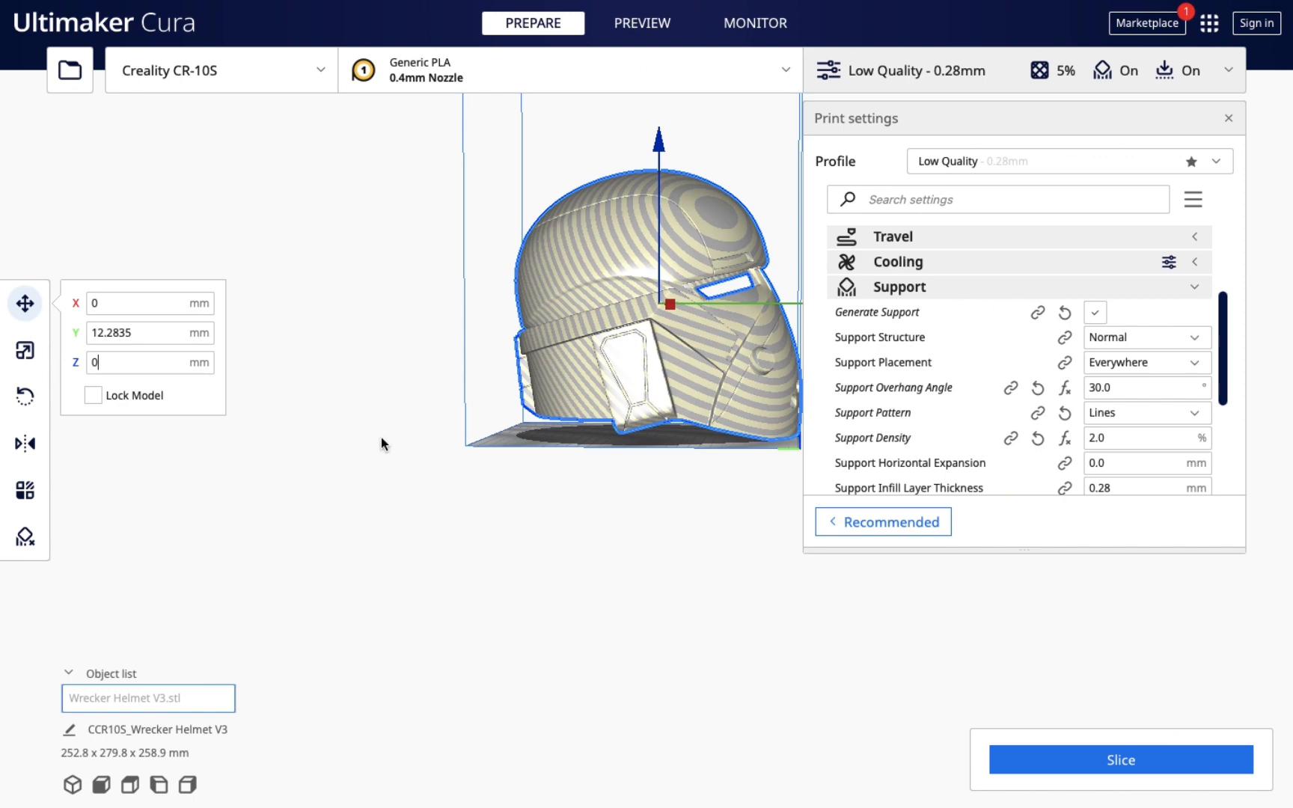
Step: Move the helmet back along the Y axis to about 4.7 mm
right_drag(482, 494, 340, 493)
right_drag(256, 490, 559, 496)
right_drag(632, 451, 496, 537)
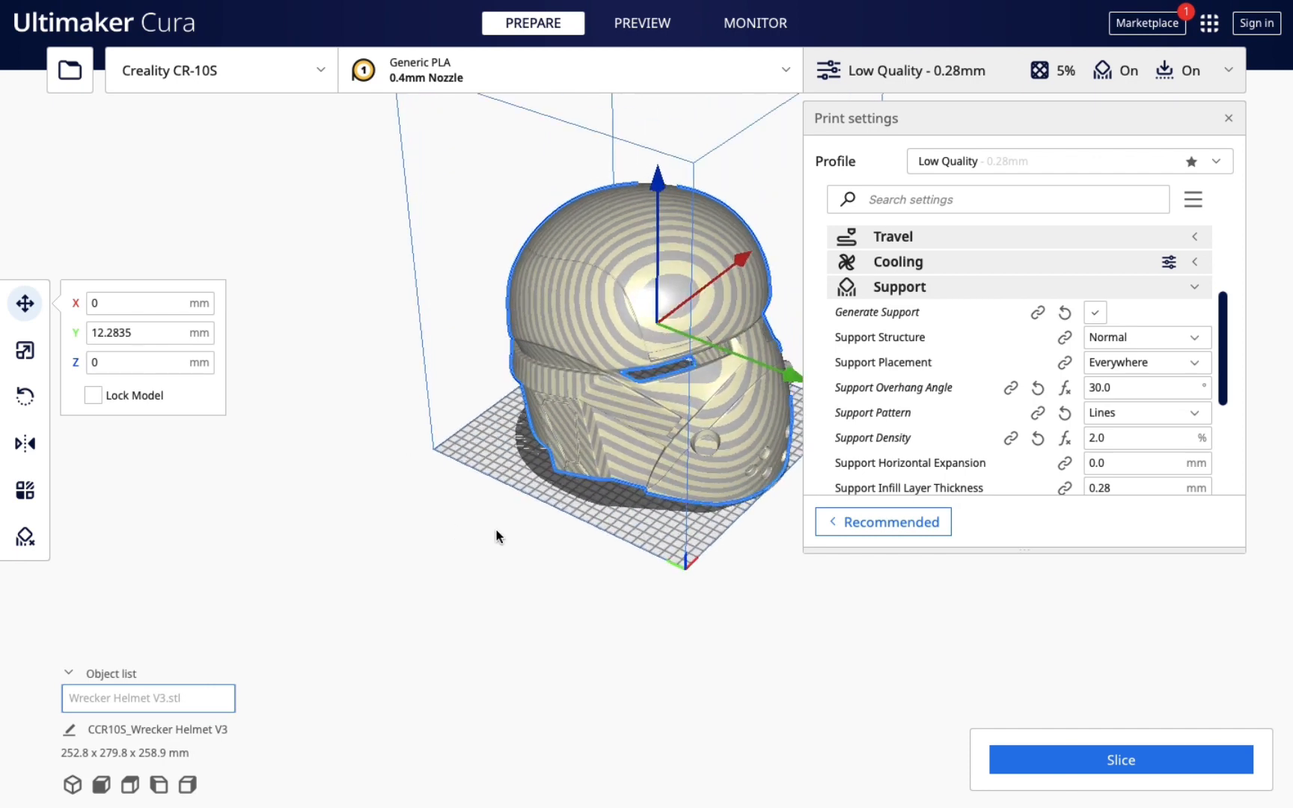
right_drag(644, 584, 410, 603)
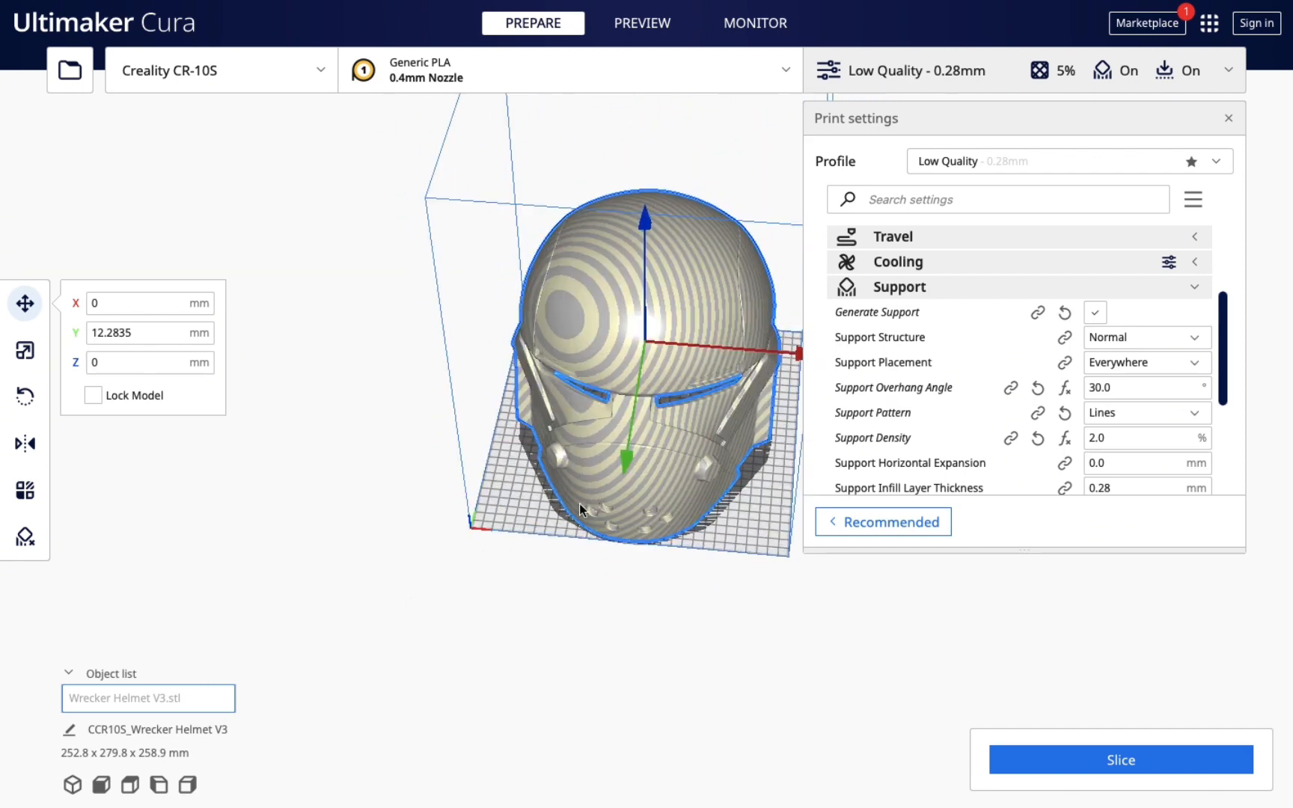
drag(626, 456, 628, 451)
right_drag(591, 697, 601, 606)
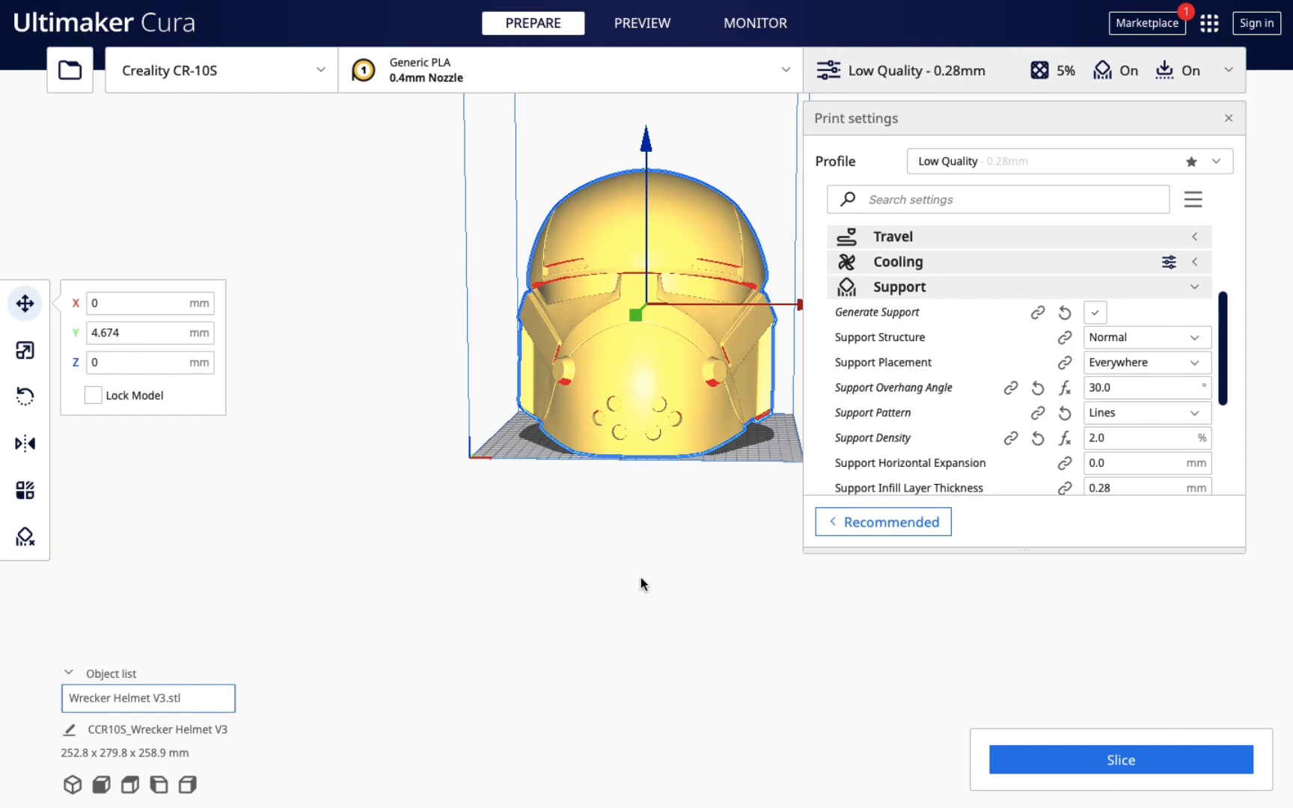
Step: Close the print settings and move the helmet along the X axis to about 3.3 mm
click(1228, 119)
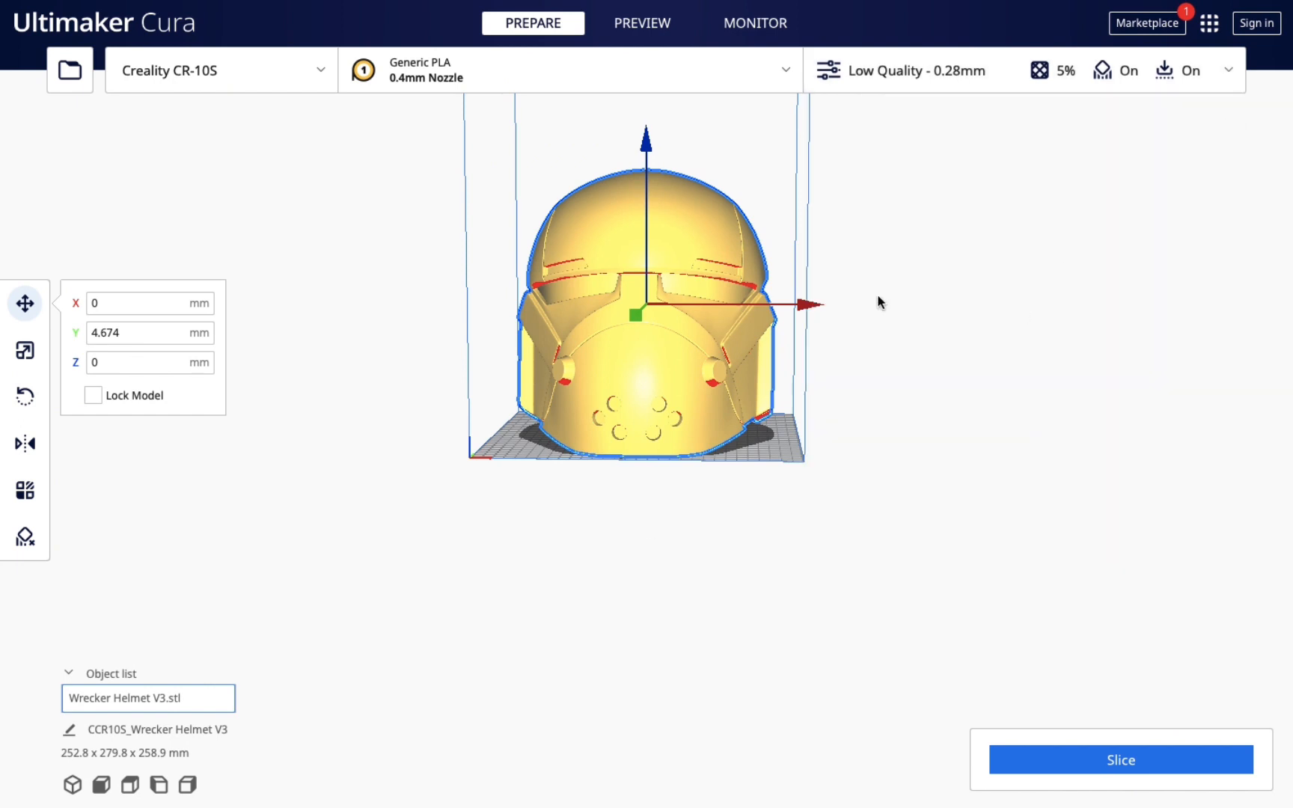
click(812, 305)
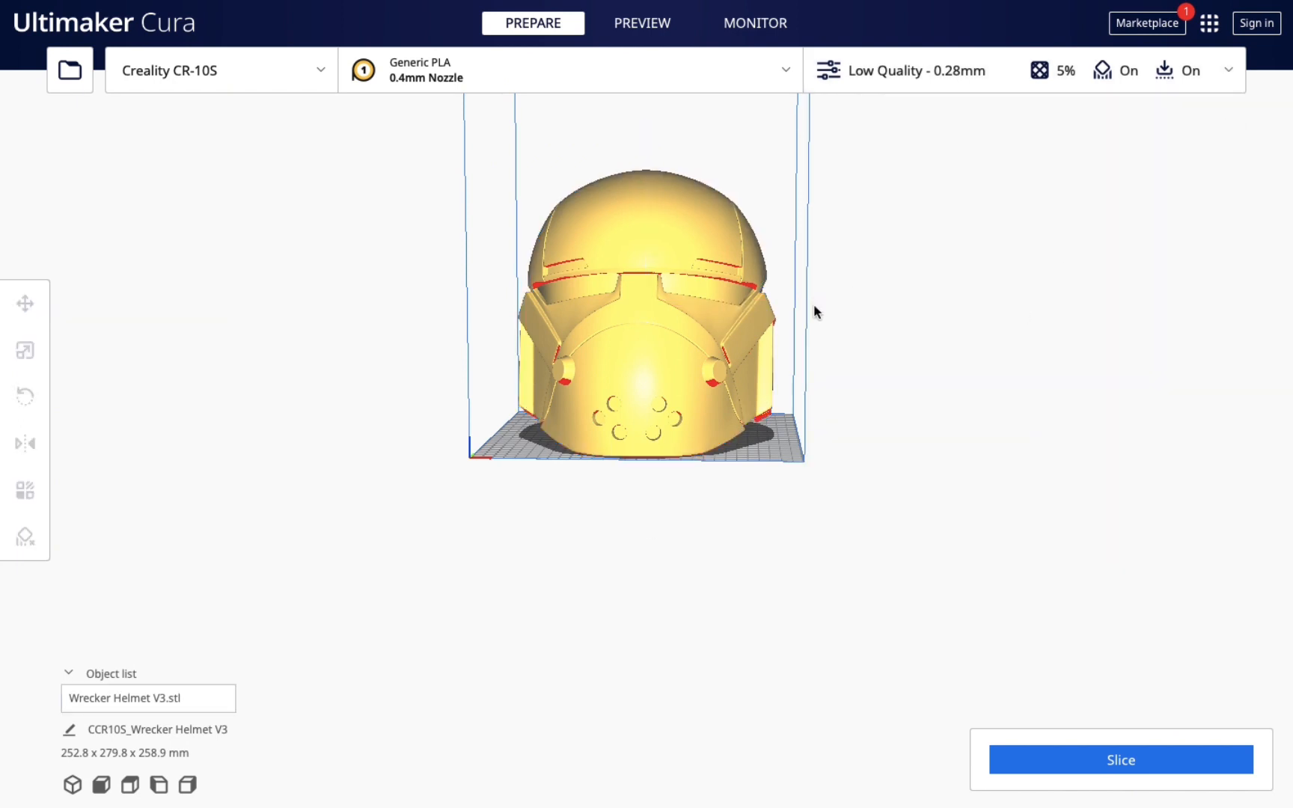
click(713, 330)
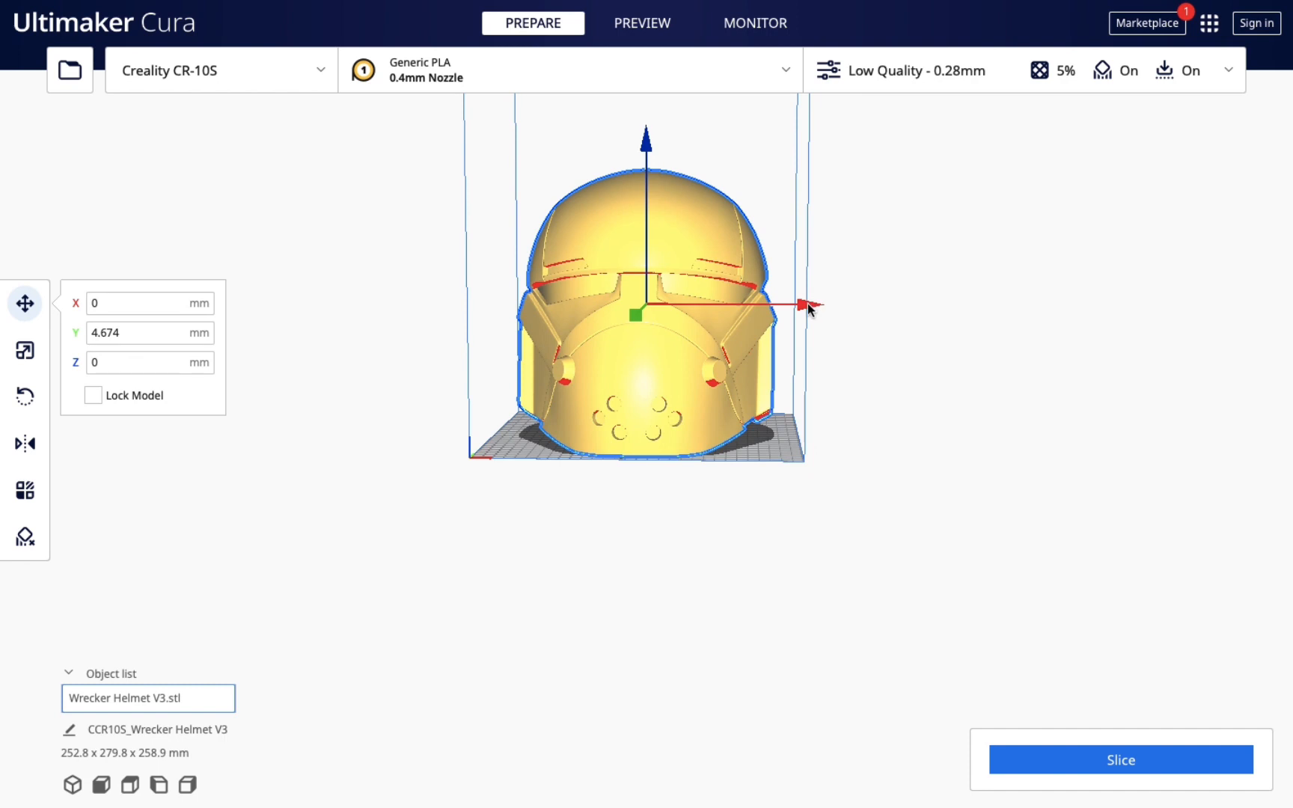
drag(810, 307, 821, 306)
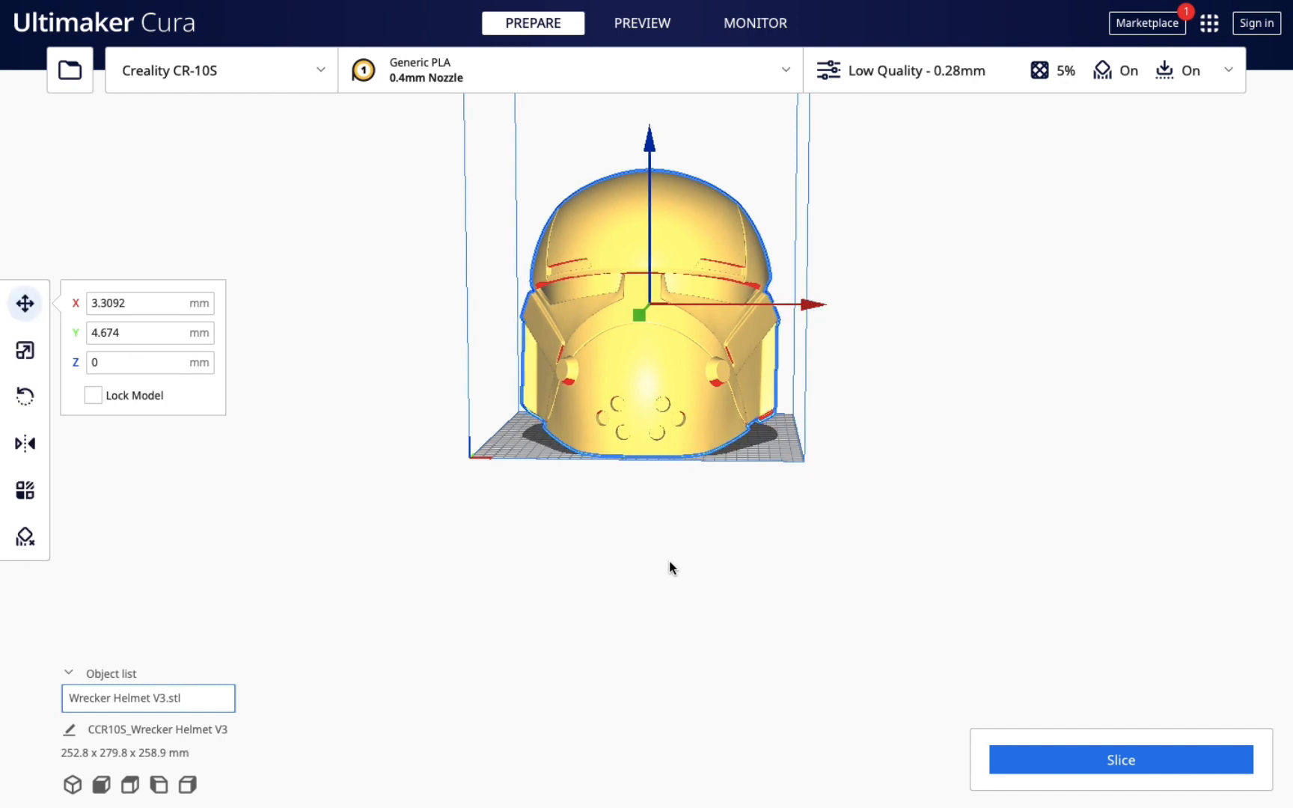
Step: Enable uniform scaling and scale the helmet to 102%
click(787, 560)
right_drag(787, 560, 458, 544)
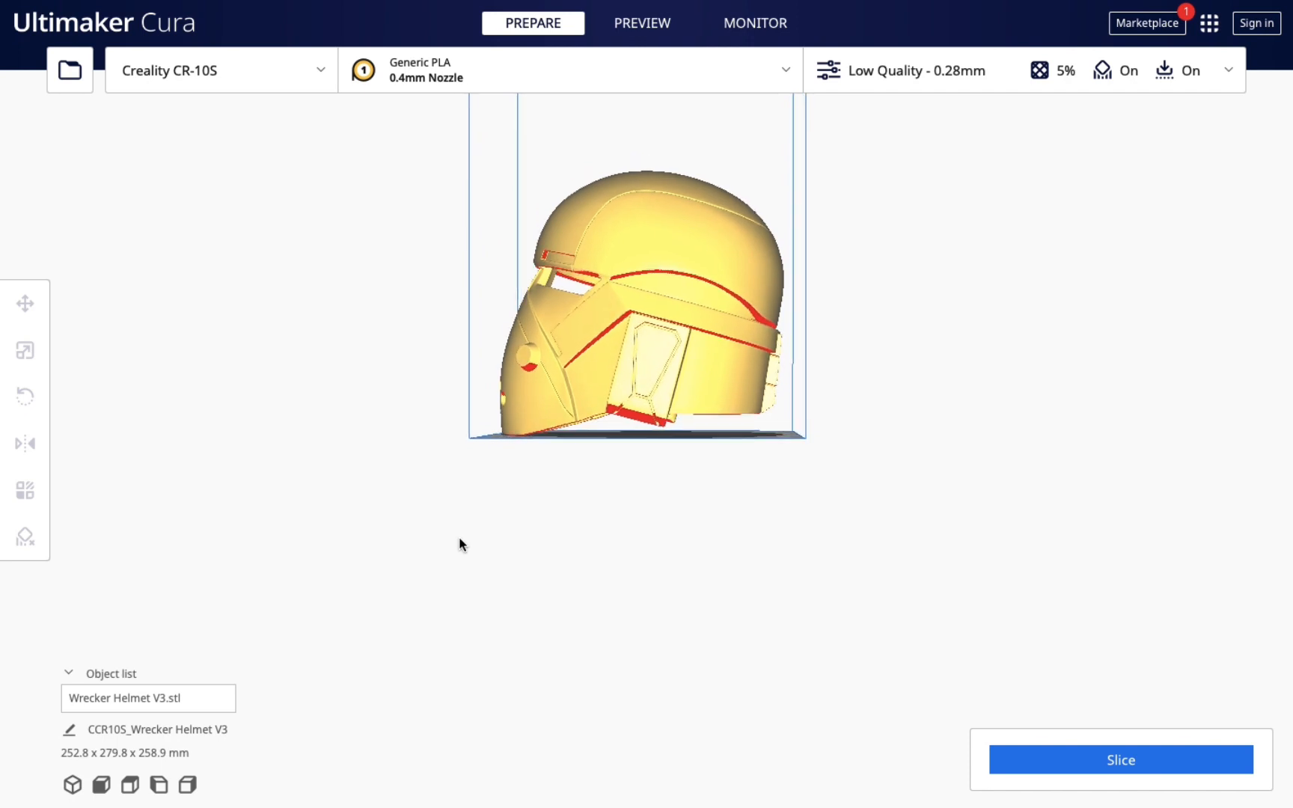
right_drag(488, 462, 537, 538)
scroll(542, 535, down, 5)
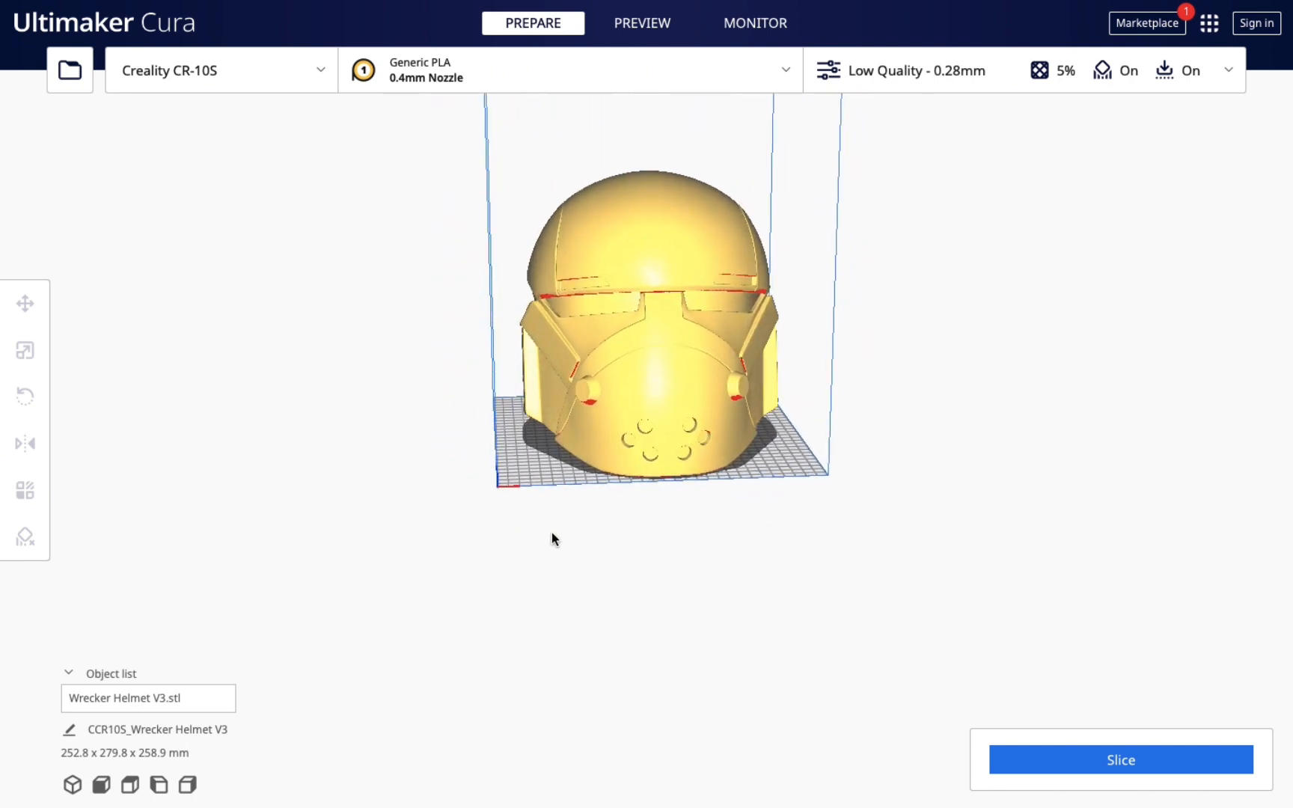
scroll(552, 536, up, 2)
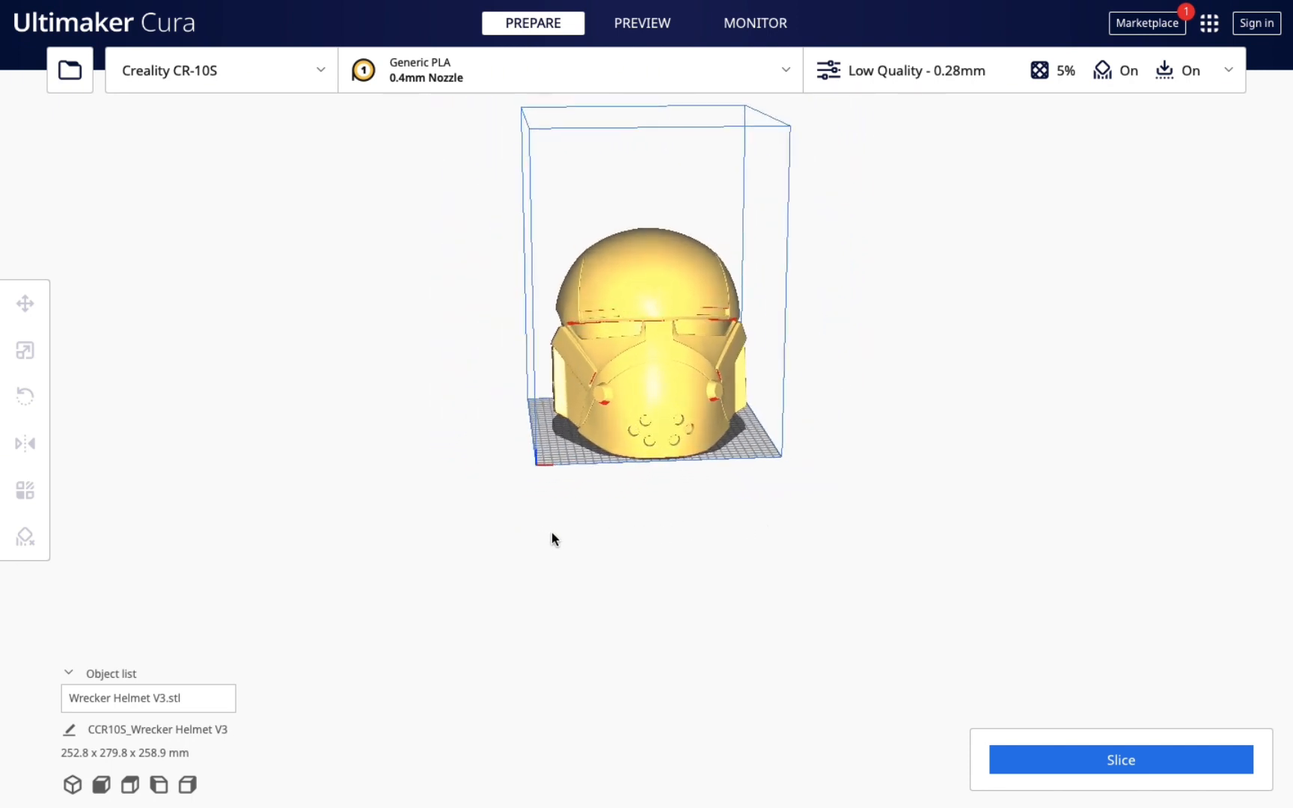
click(680, 376)
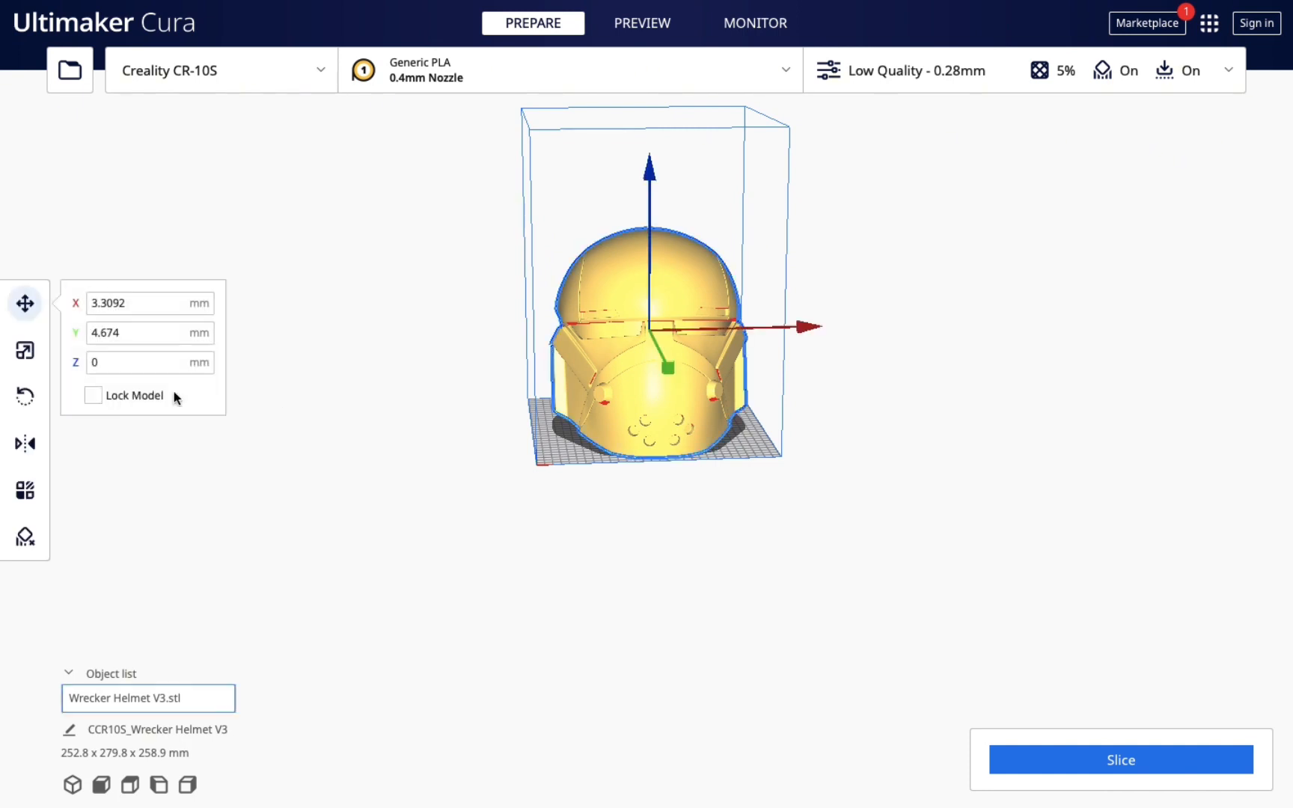
click(24, 350)
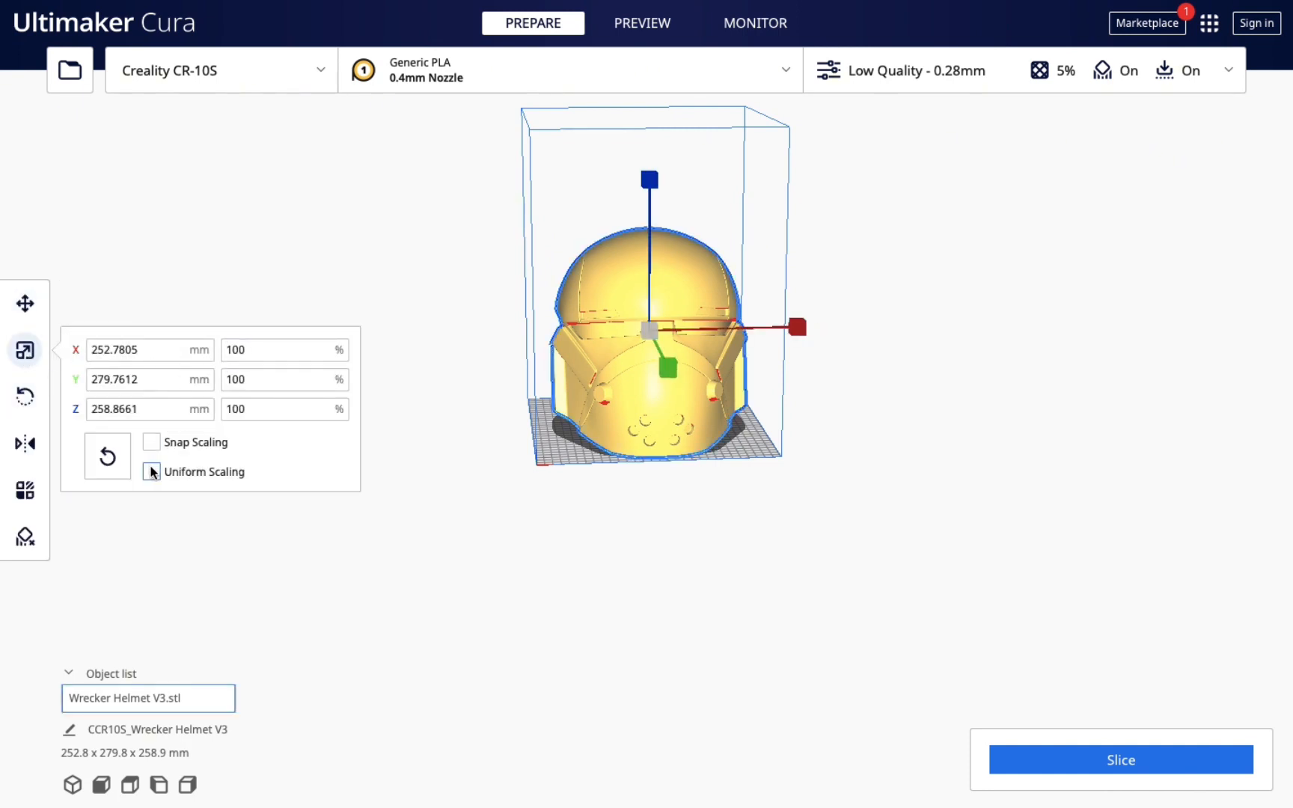
click(257, 352)
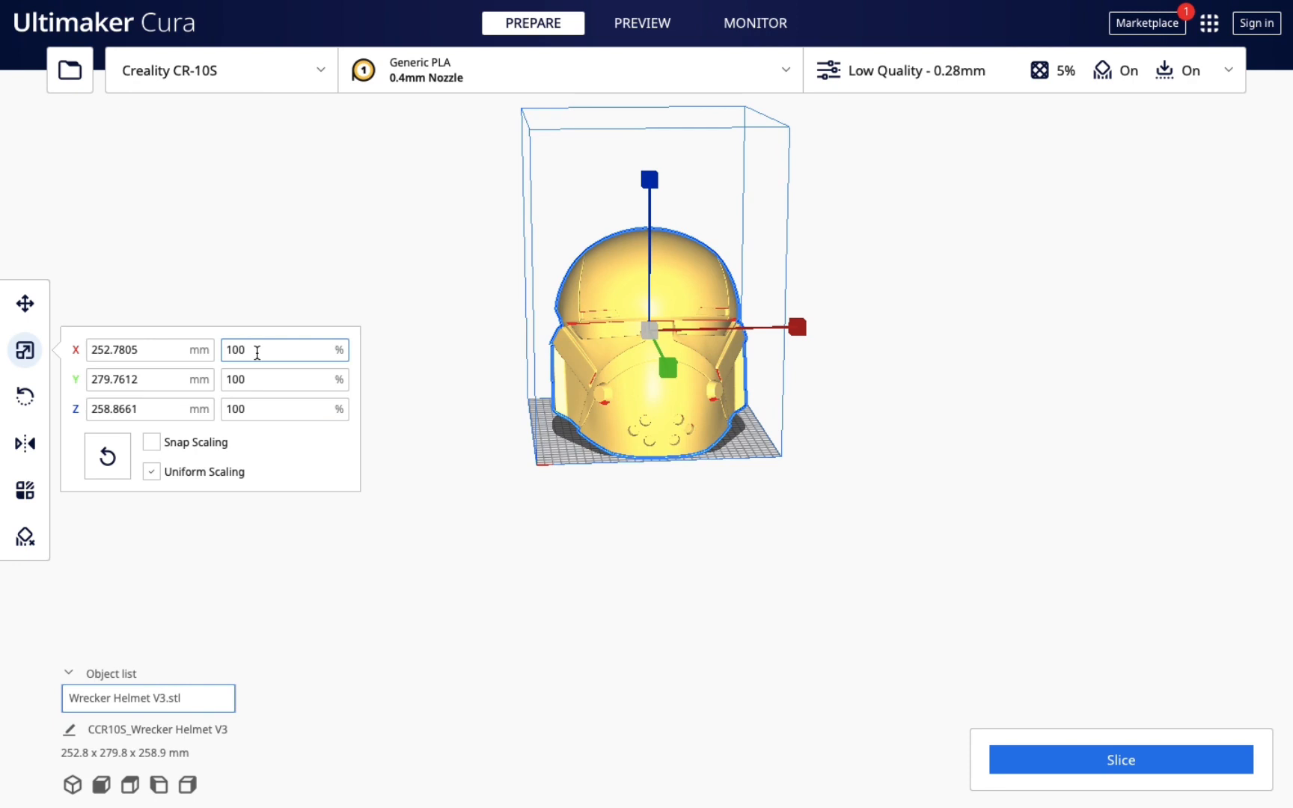
text(2)
key(Return)
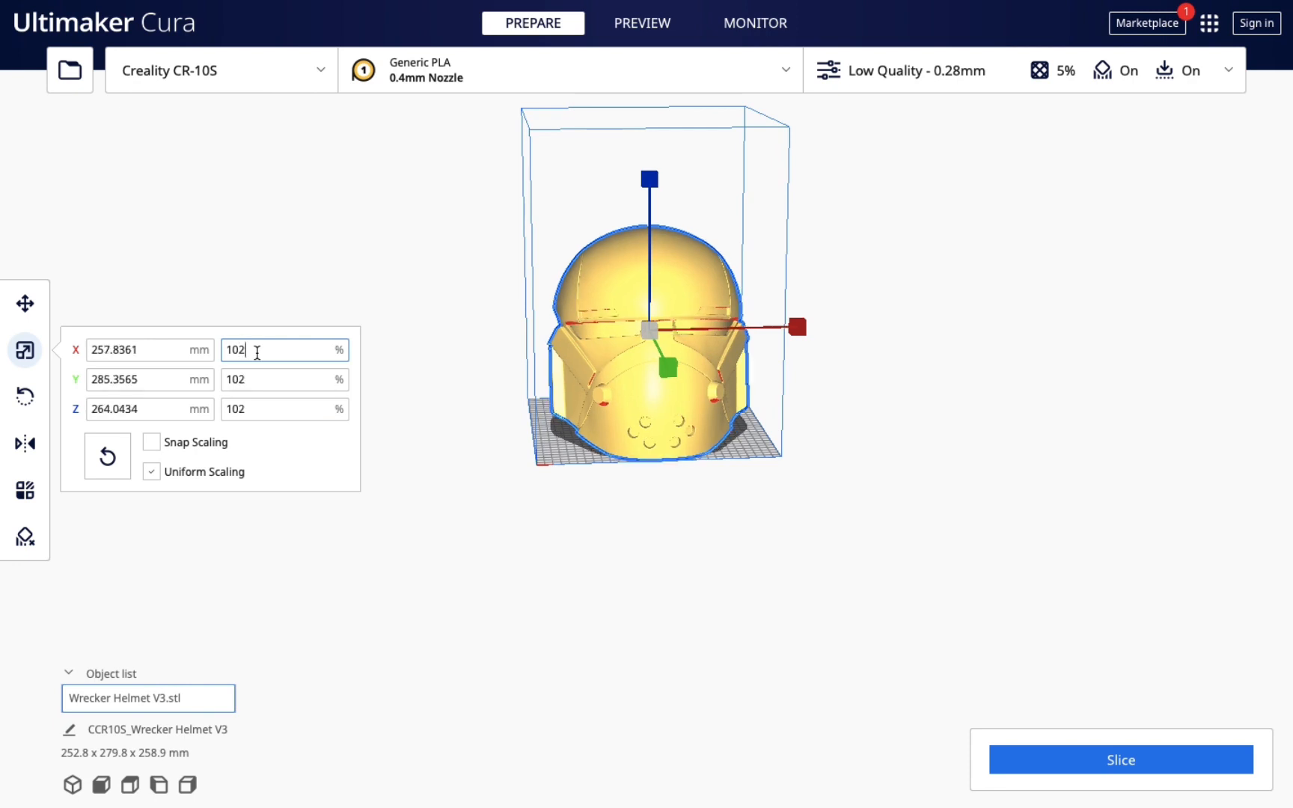
Step: Set the scaled helmet's Z position to 0 mm so it rests on the build plate
click(16, 308)
drag(136, 362, 54, 365)
text(0)
key(Return)
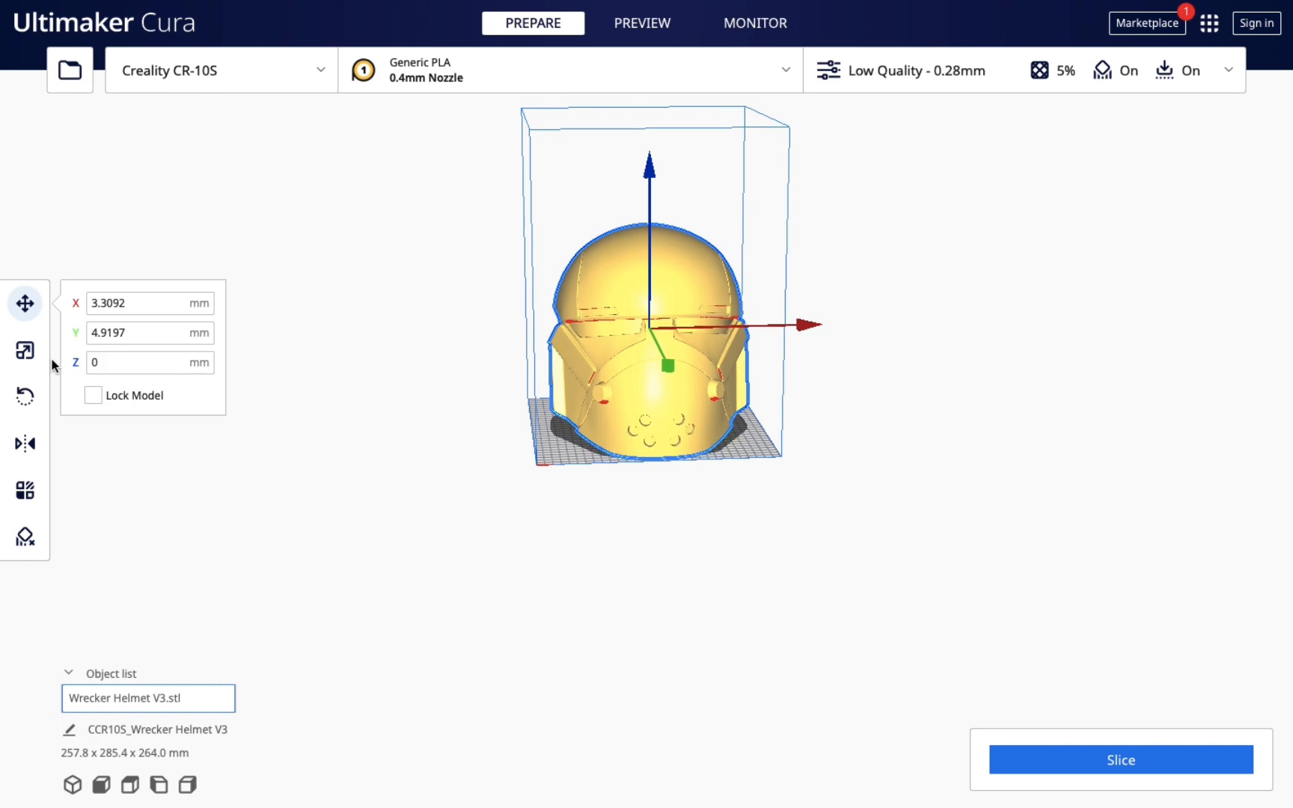
Step: Move the helmet along the Y axis to about 1.2 mm, checking its fit on the build plate from several sides
click(452, 488)
right_drag(423, 497, 707, 491)
click(673, 341)
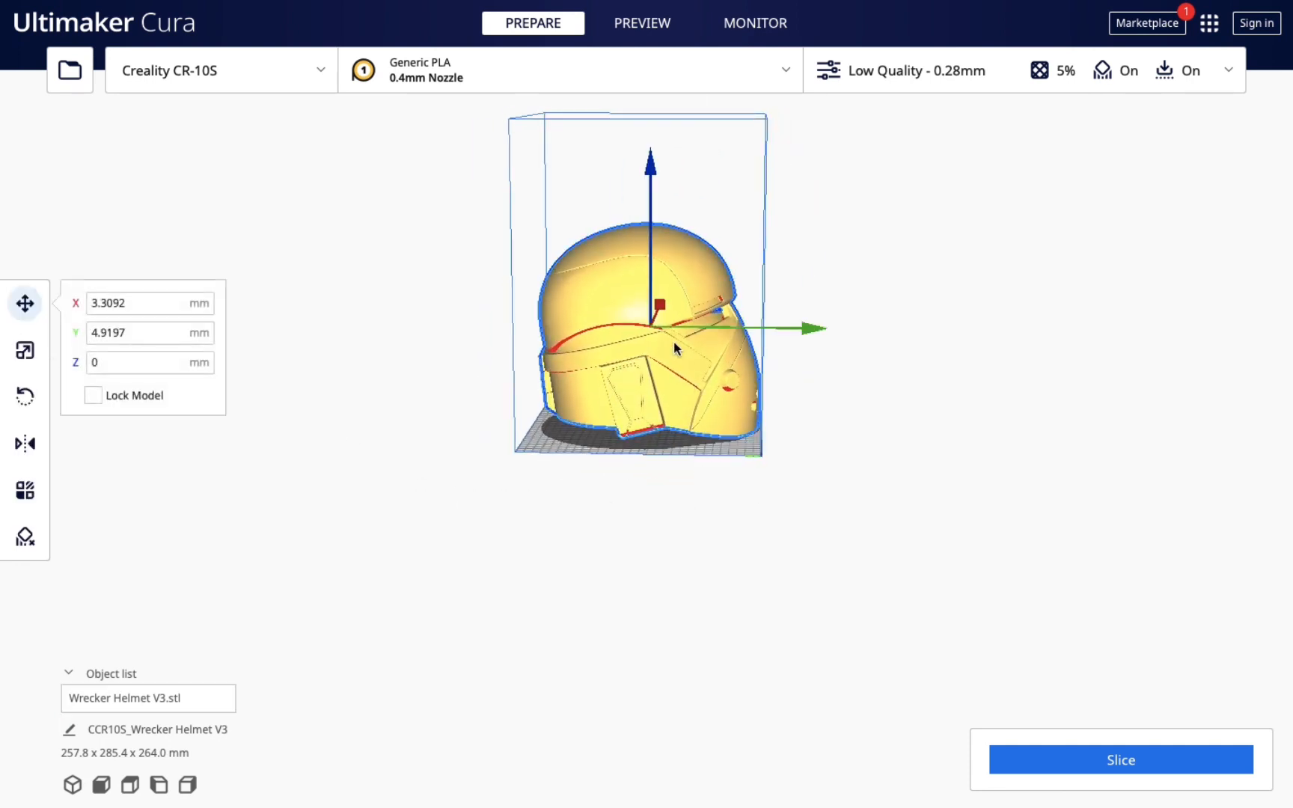
drag(808, 327, 805, 327)
right_drag(759, 617, 532, 597)
mouse_move(831, 572)
right_down()
mouse_move(687, 543)
mouse_move(681, 511)
mouse_move(735, 535)
mouse_move(843, 548)
right_up()
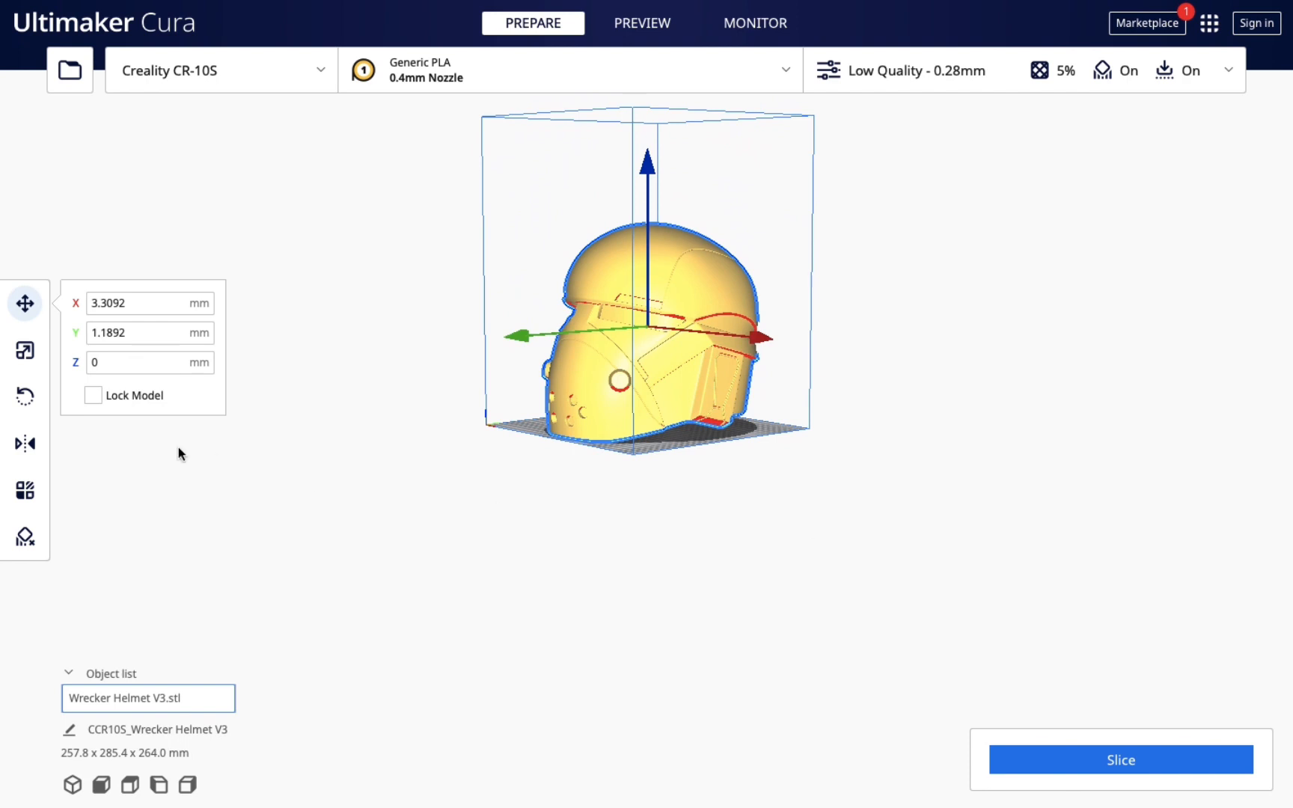
Step: Disable snap rotation and try tilting the helmet slightly backward about the X axis
click(24, 395)
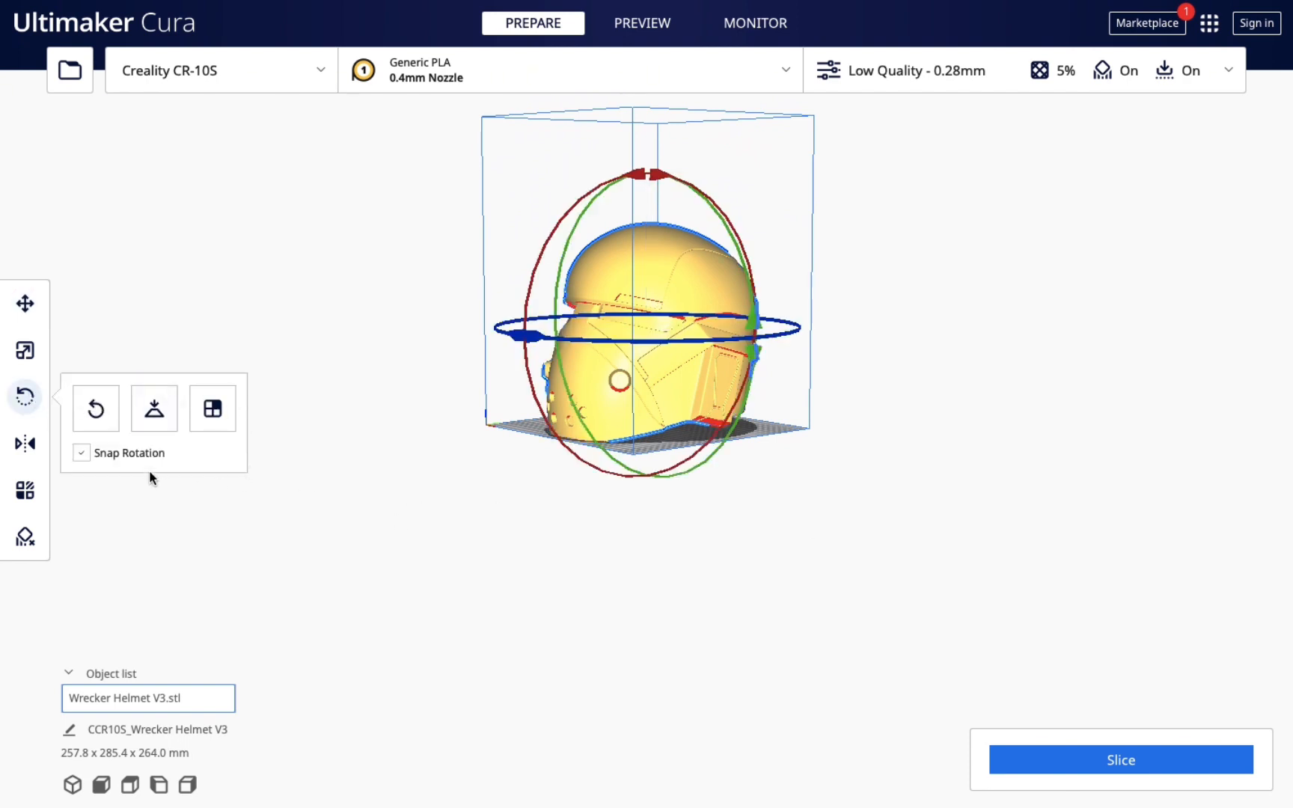
click(82, 453)
right_drag(733, 551, 597, 531)
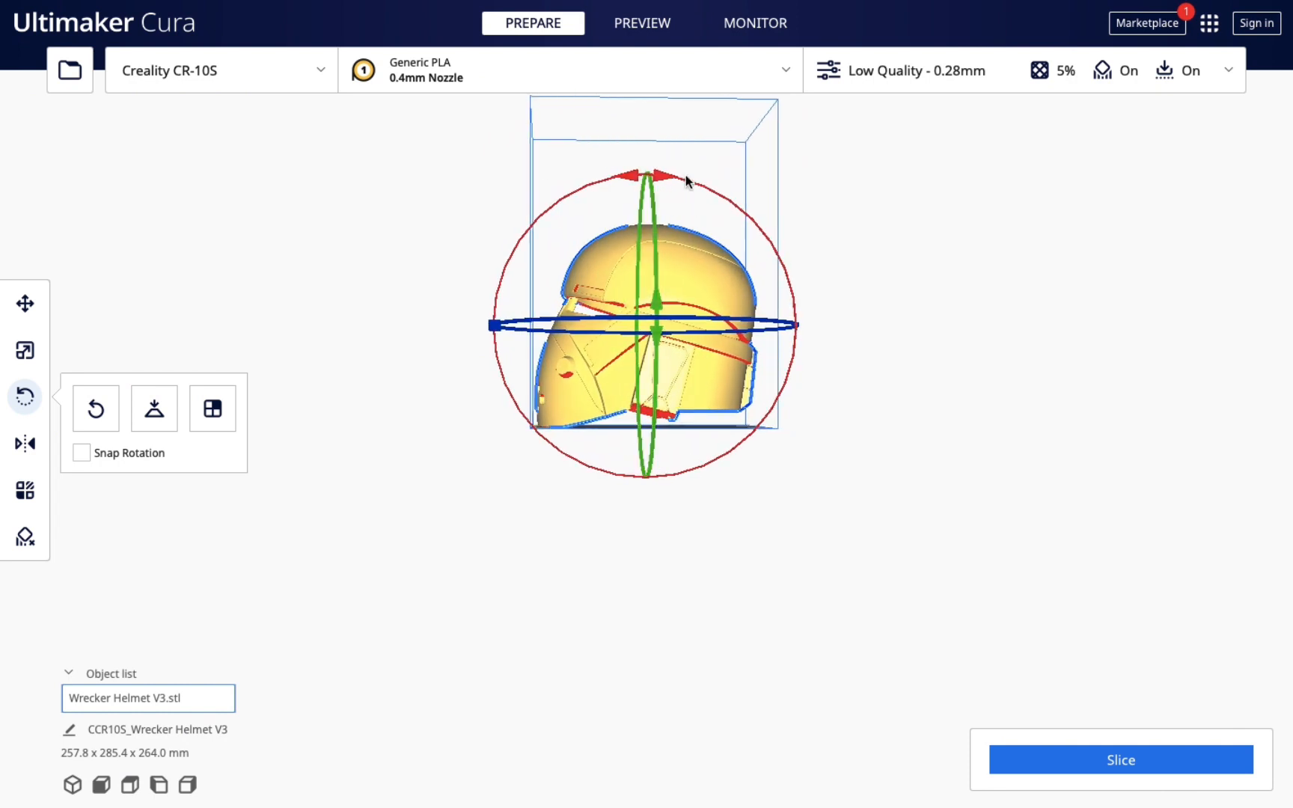
drag(664, 175, 677, 178)
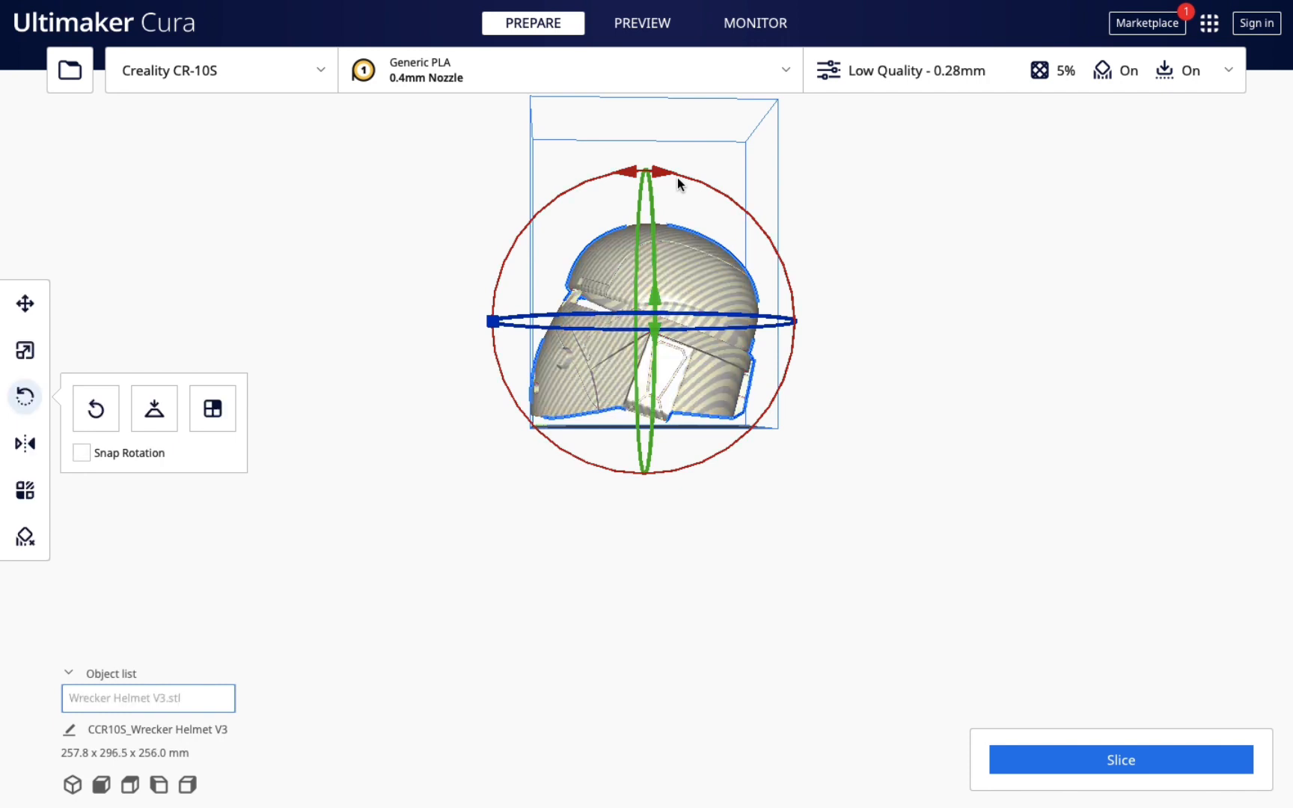
Step: Try moving the tilted helmet along the Y axis to about -2.6 mm to fit the build area
click(24, 303)
right_drag(383, 500, 699, 497)
drag(671, 454, 671, 451)
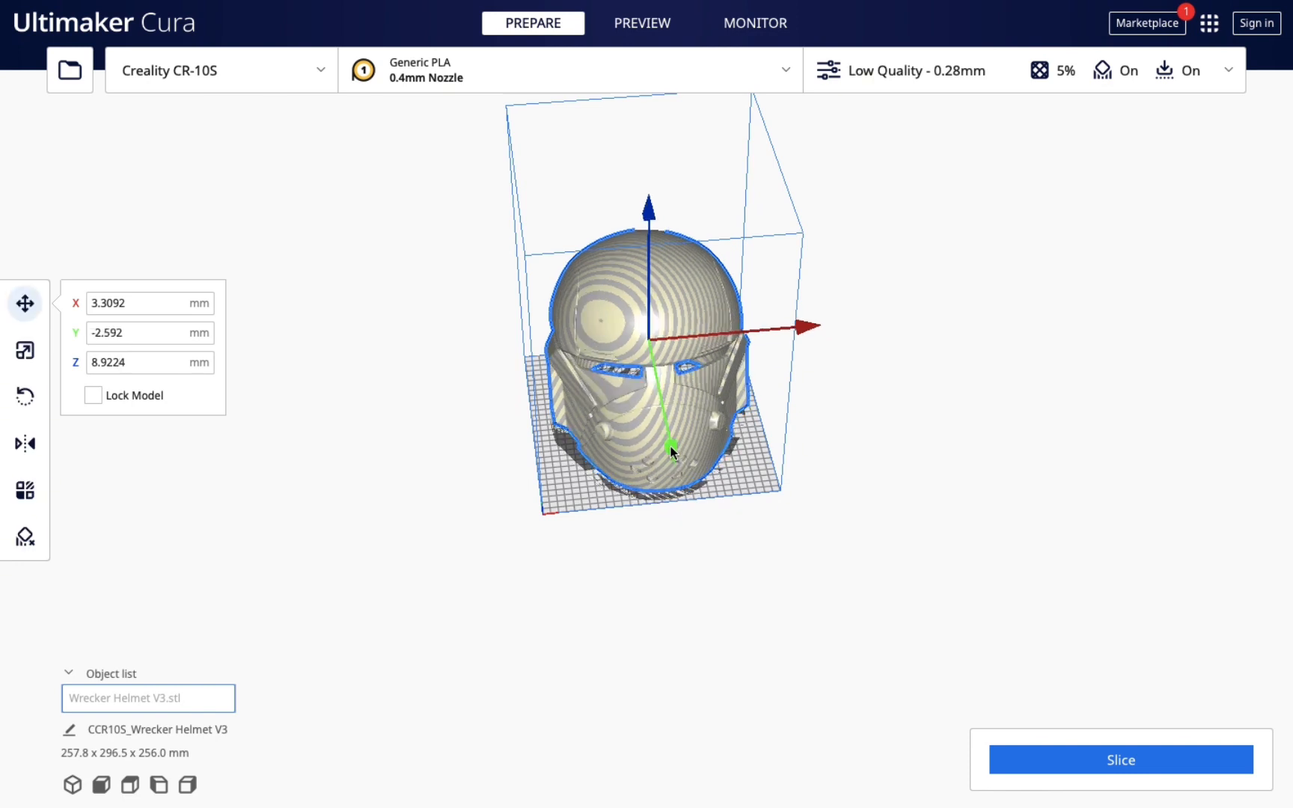
right_drag(526, 592, 568, 593)
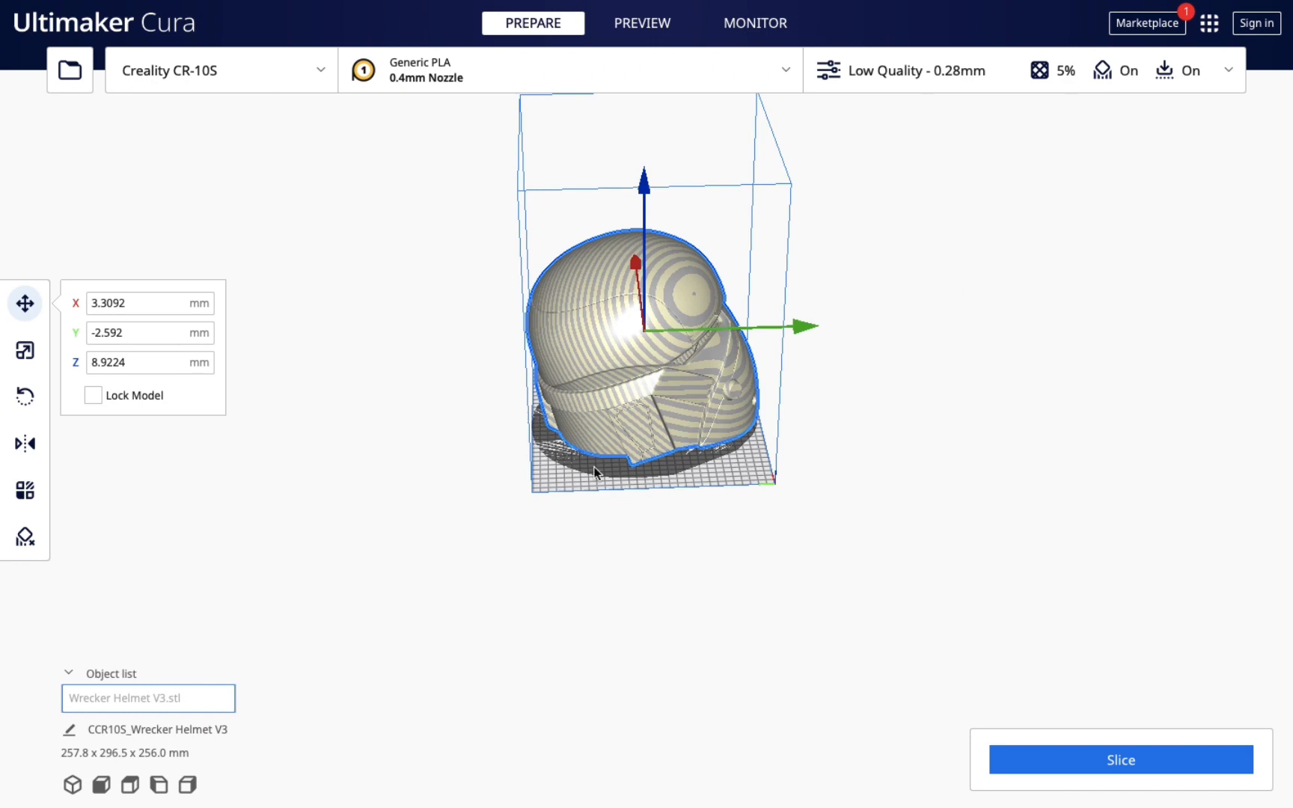
Step: Reset the helmet's rotation to its original orientation
click(25, 411)
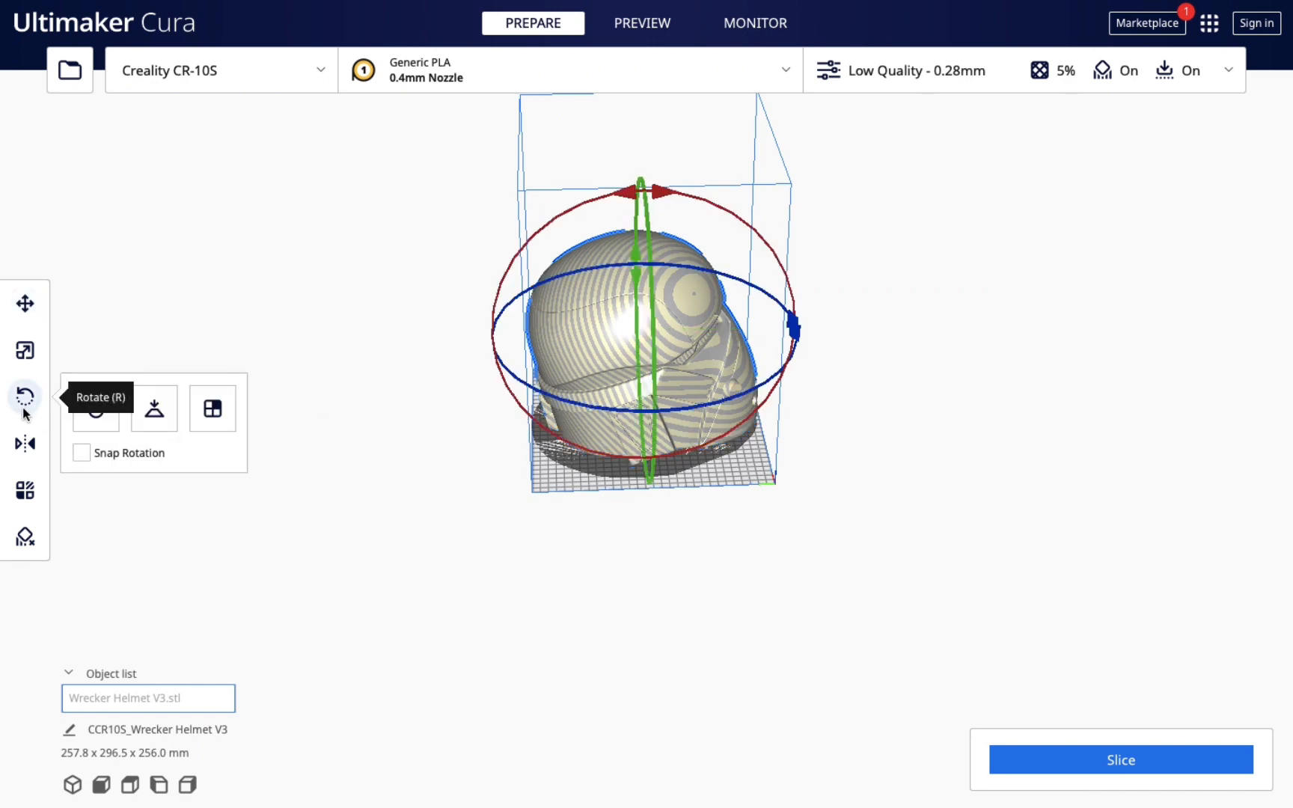
click(111, 418)
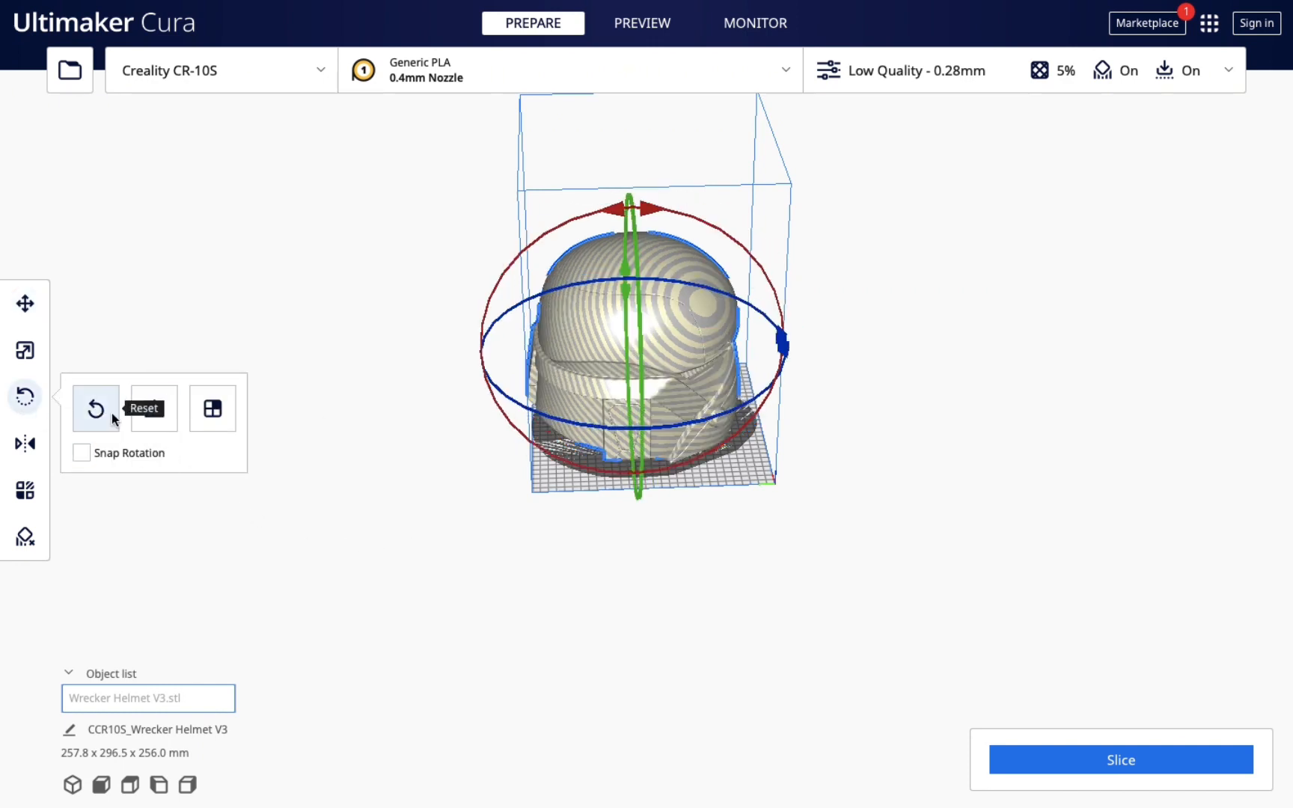
right_drag(434, 517, 387, 469)
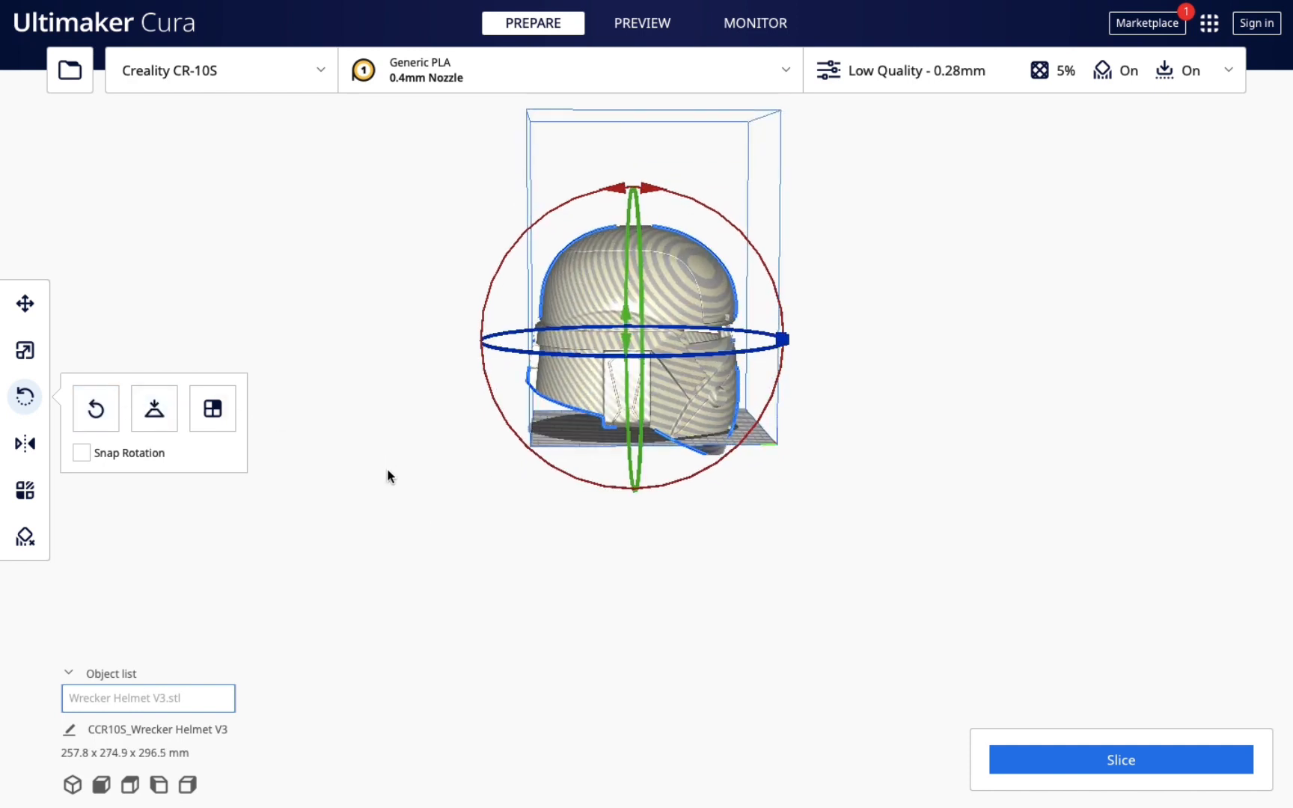
Step: Enable snap rotation and tilt the helmet backward about the X axis so its lower edge sits nearly level
click(88, 455)
drag(651, 188, 621, 168)
click(25, 303)
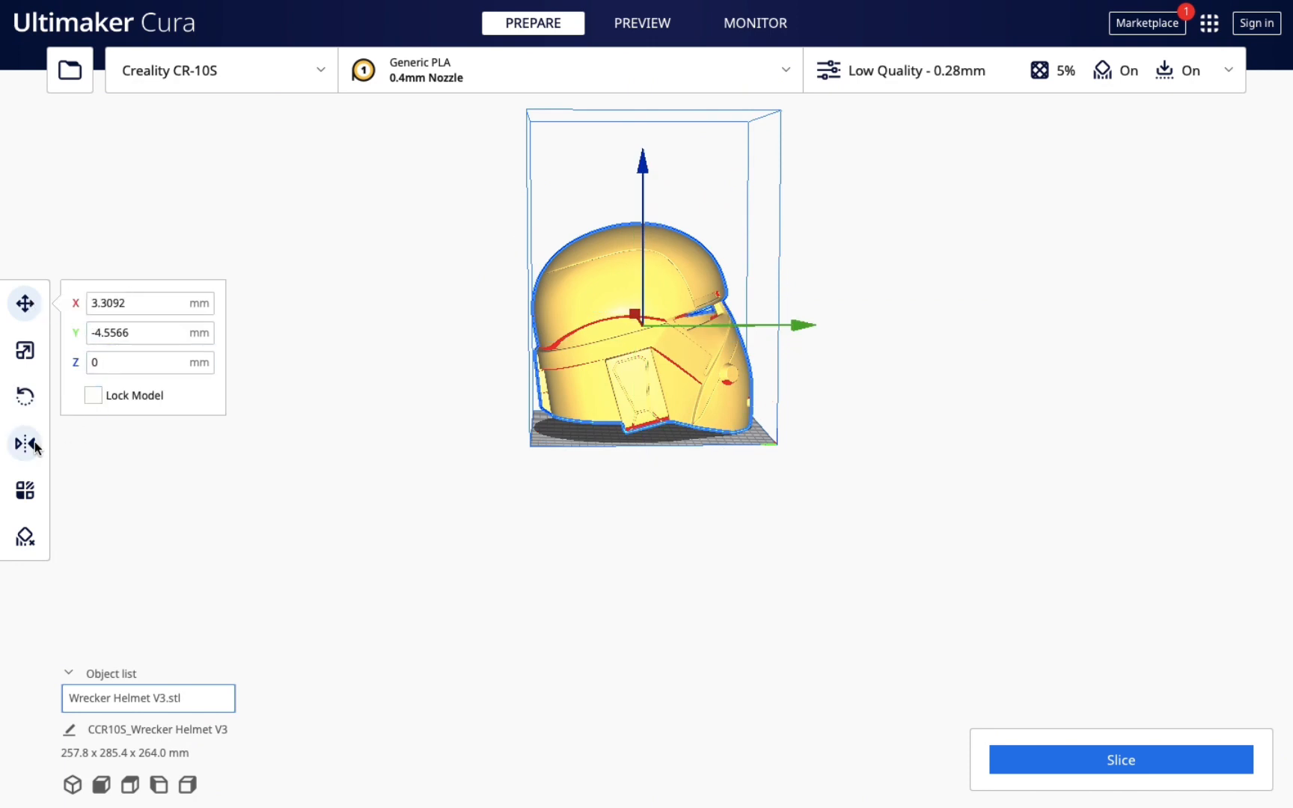
Step: Move the helmet along the Y axis to about -1.1 mm and check its placement from the side and front
click(29, 394)
right_drag(448, 545, 397, 578)
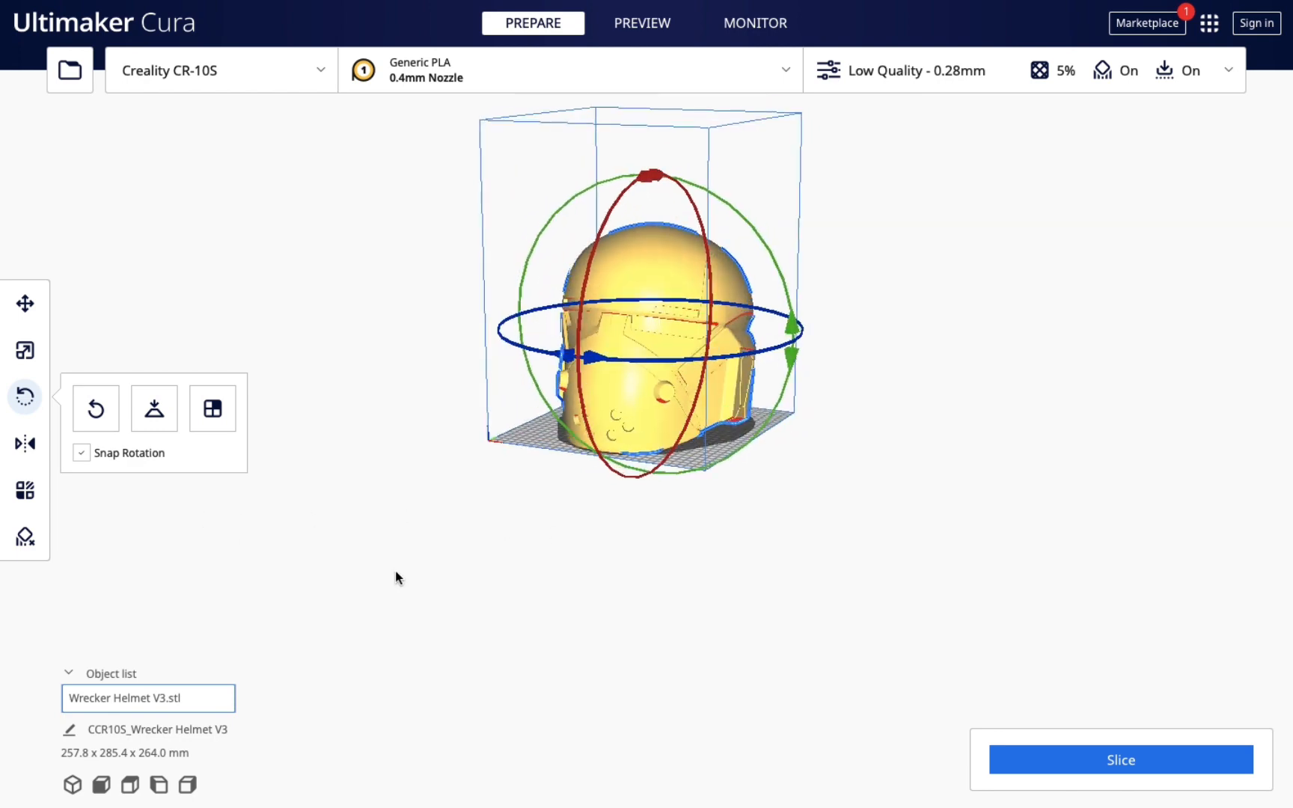
right_drag(815, 577, 681, 573)
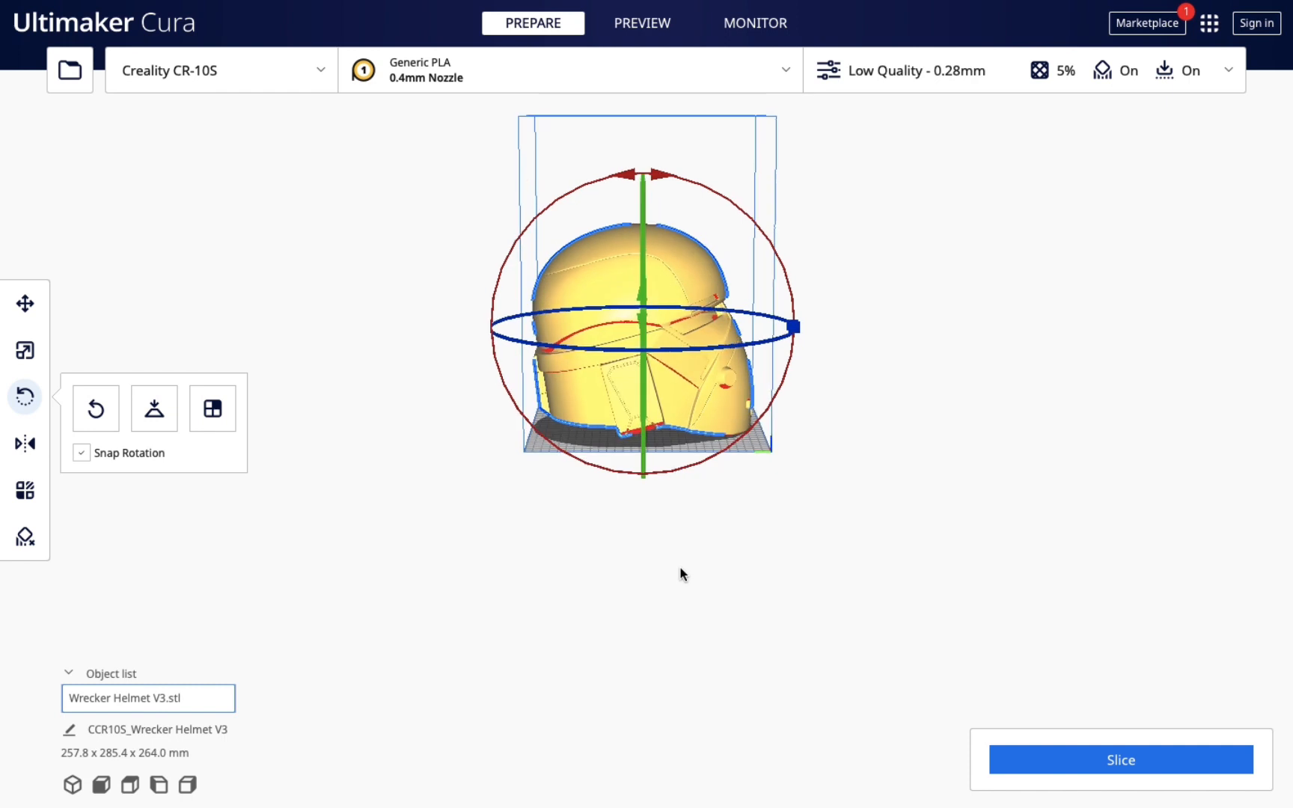
click(25, 351)
click(25, 307)
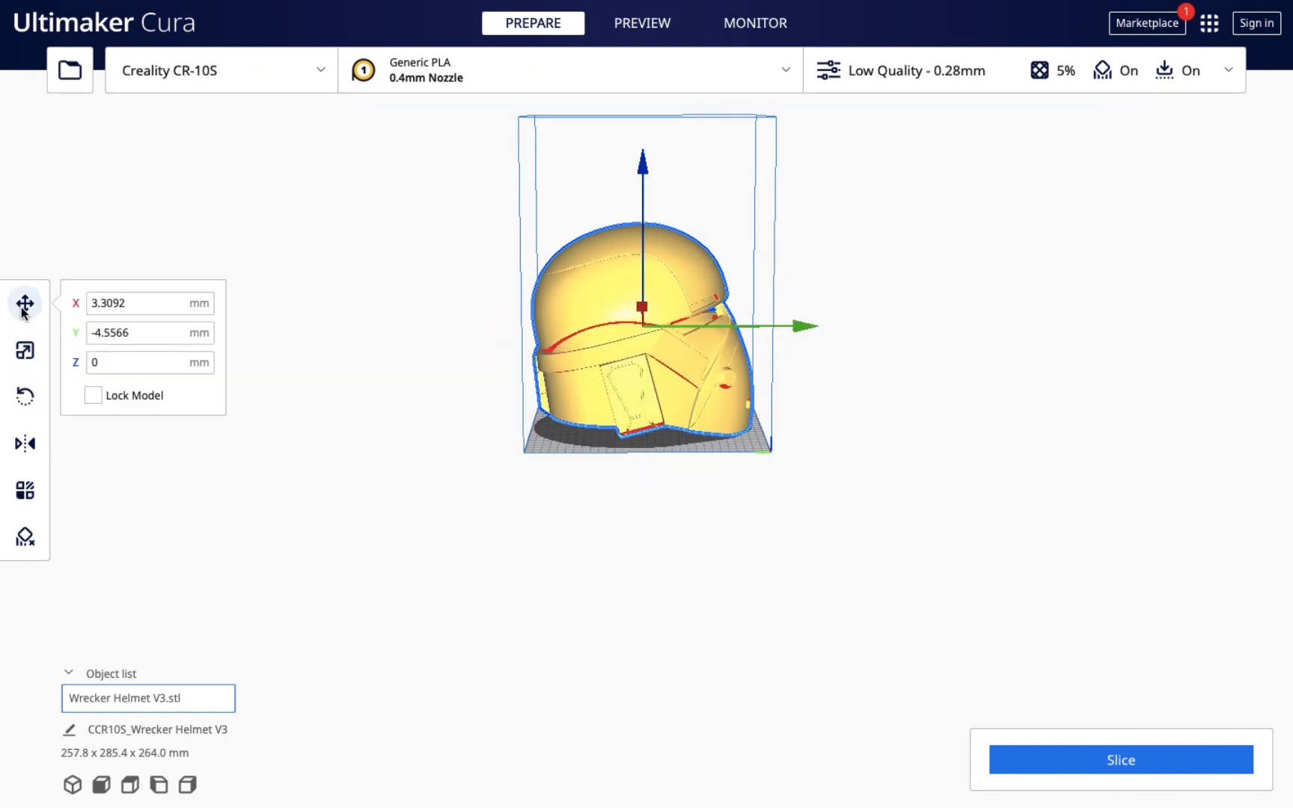
drag(803, 329, 802, 330)
click(747, 642)
right_drag(748, 642, 374, 600)
right_drag(912, 568, 825, 542)
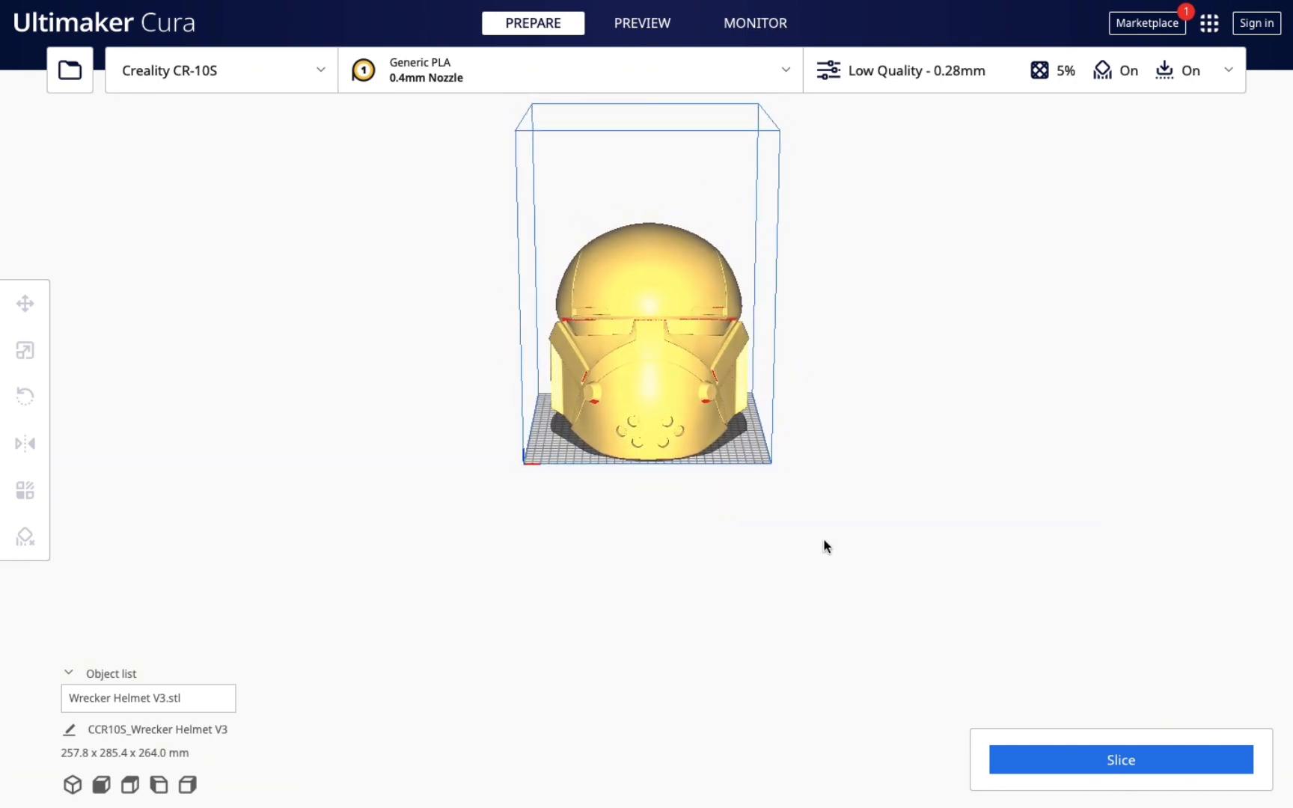
Step: Check the helmet's scale and reset its Z position to 0 mm
click(617, 275)
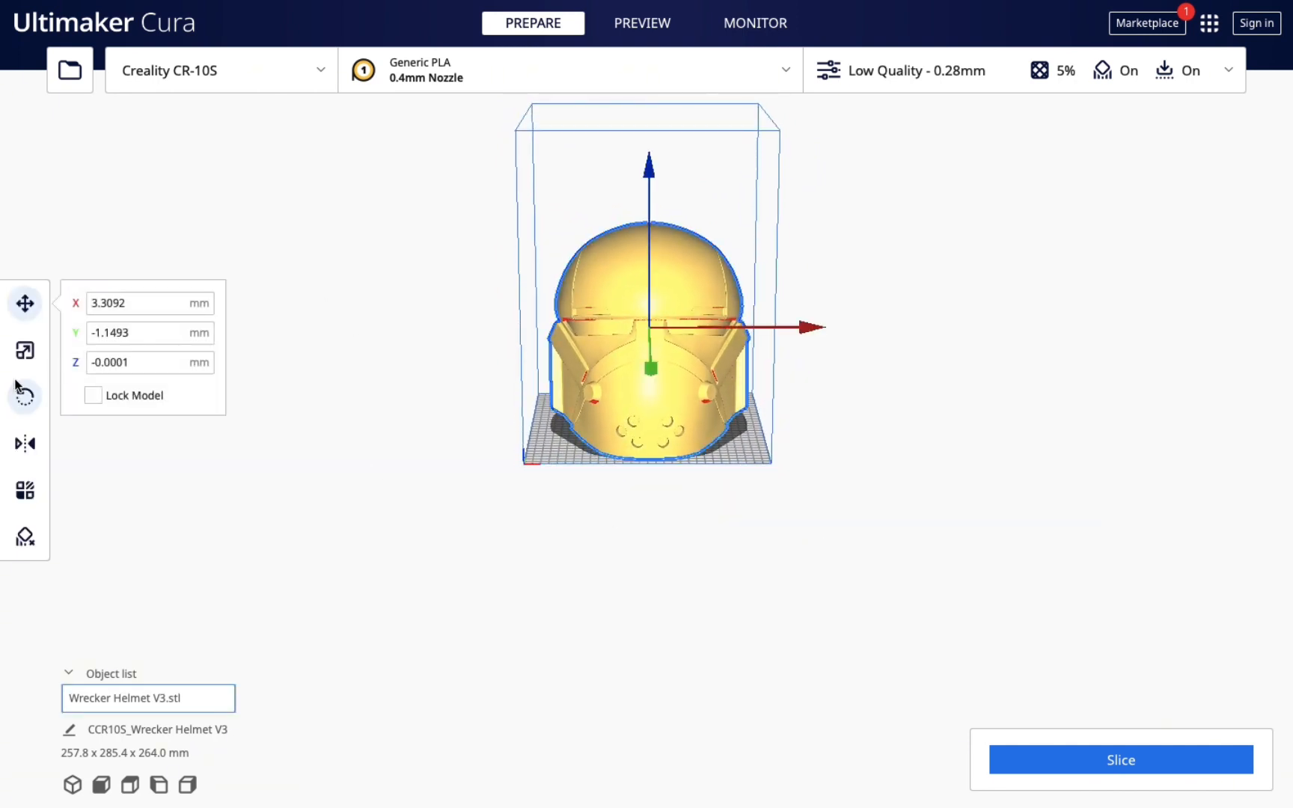
click(24, 350)
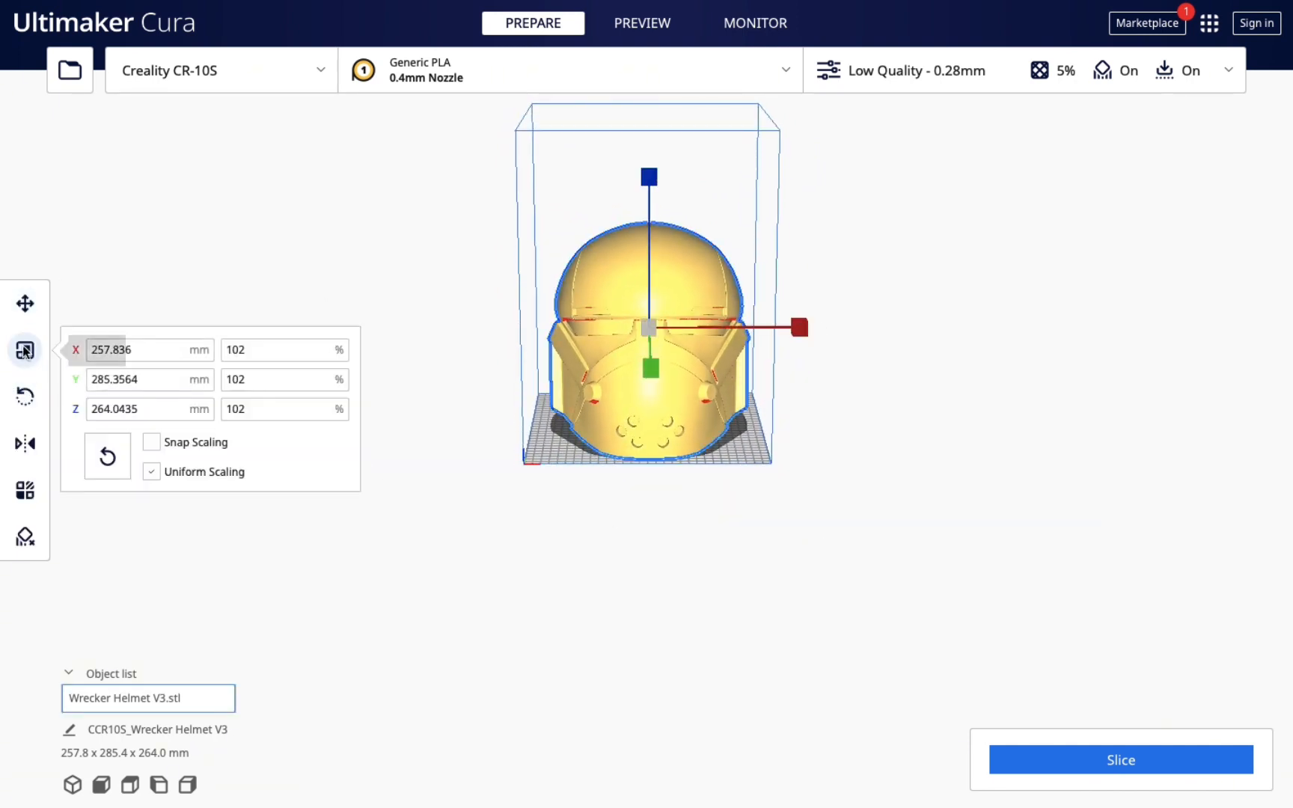
click(25, 303)
drag(136, 362, 47, 359)
text(0)
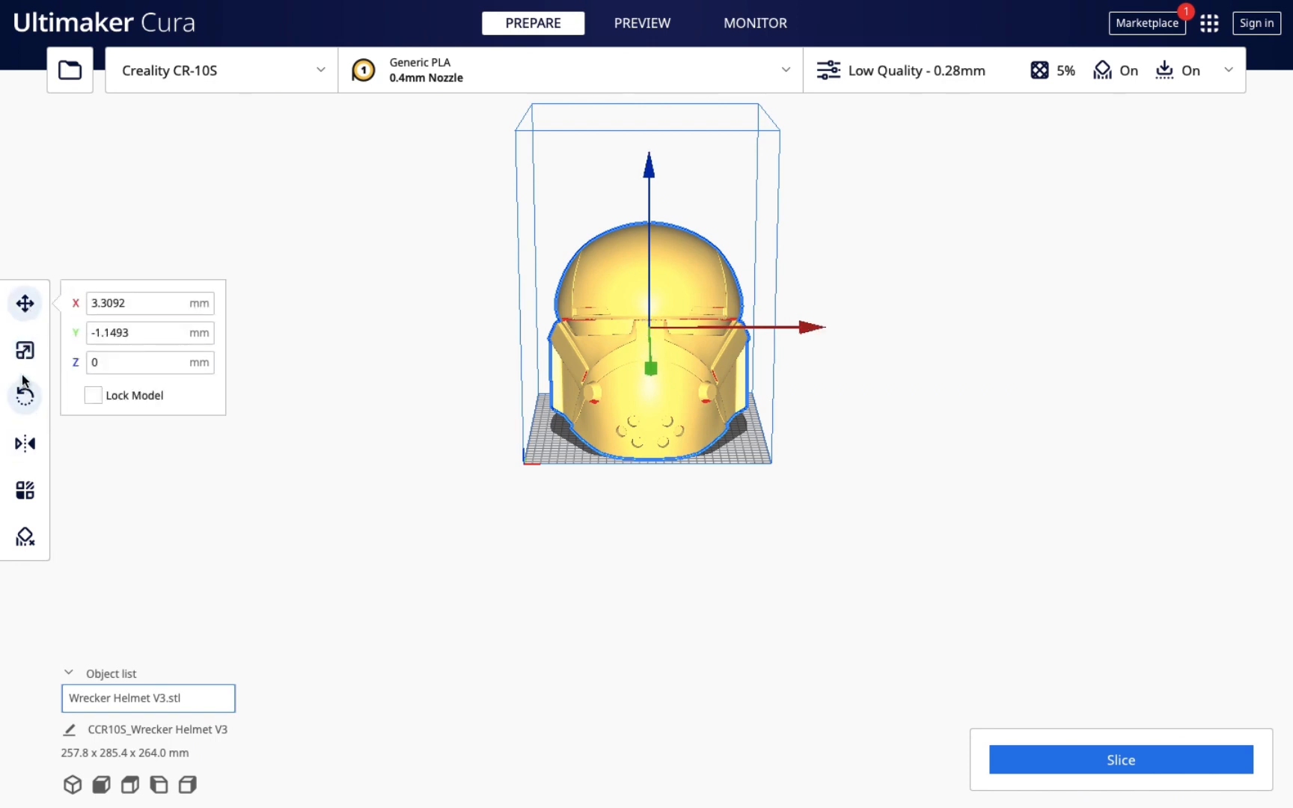
click(20, 357)
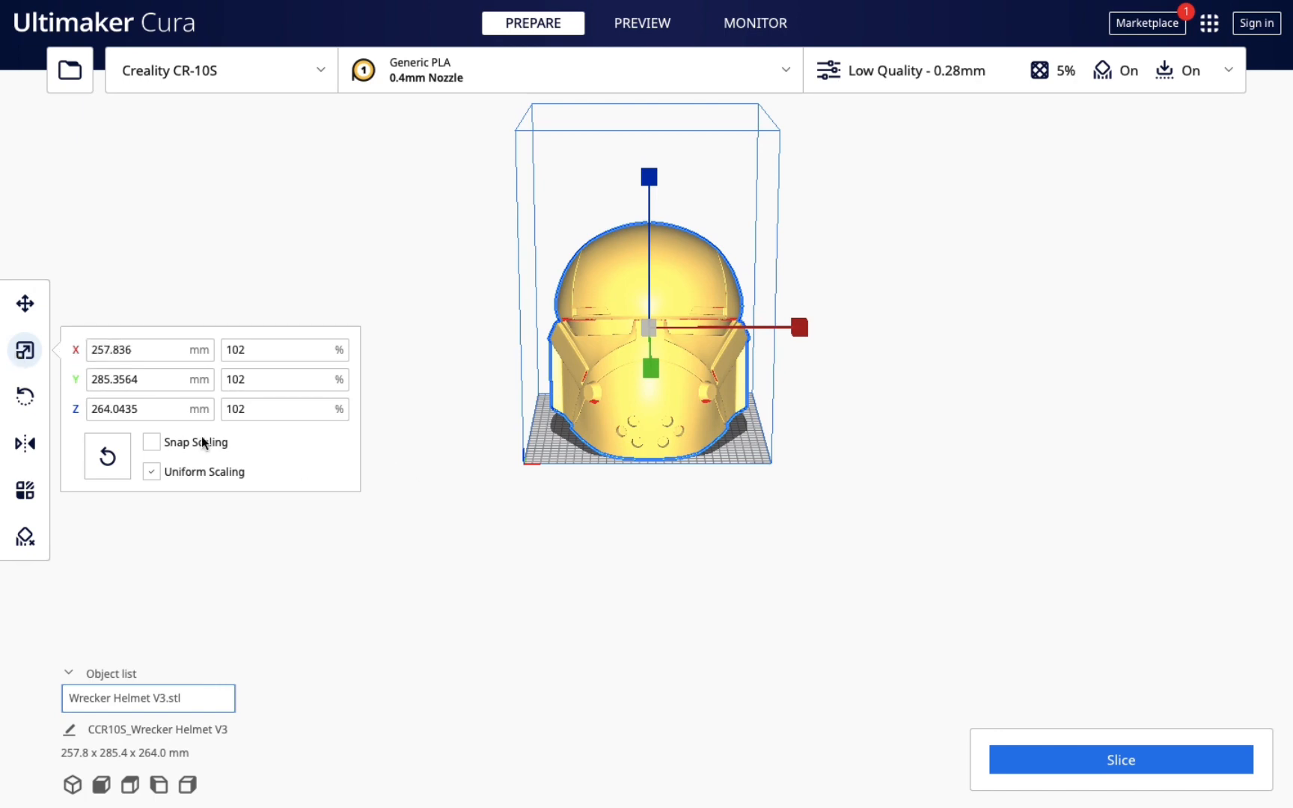
click(24, 398)
right_drag(329, 542, 438, 524)
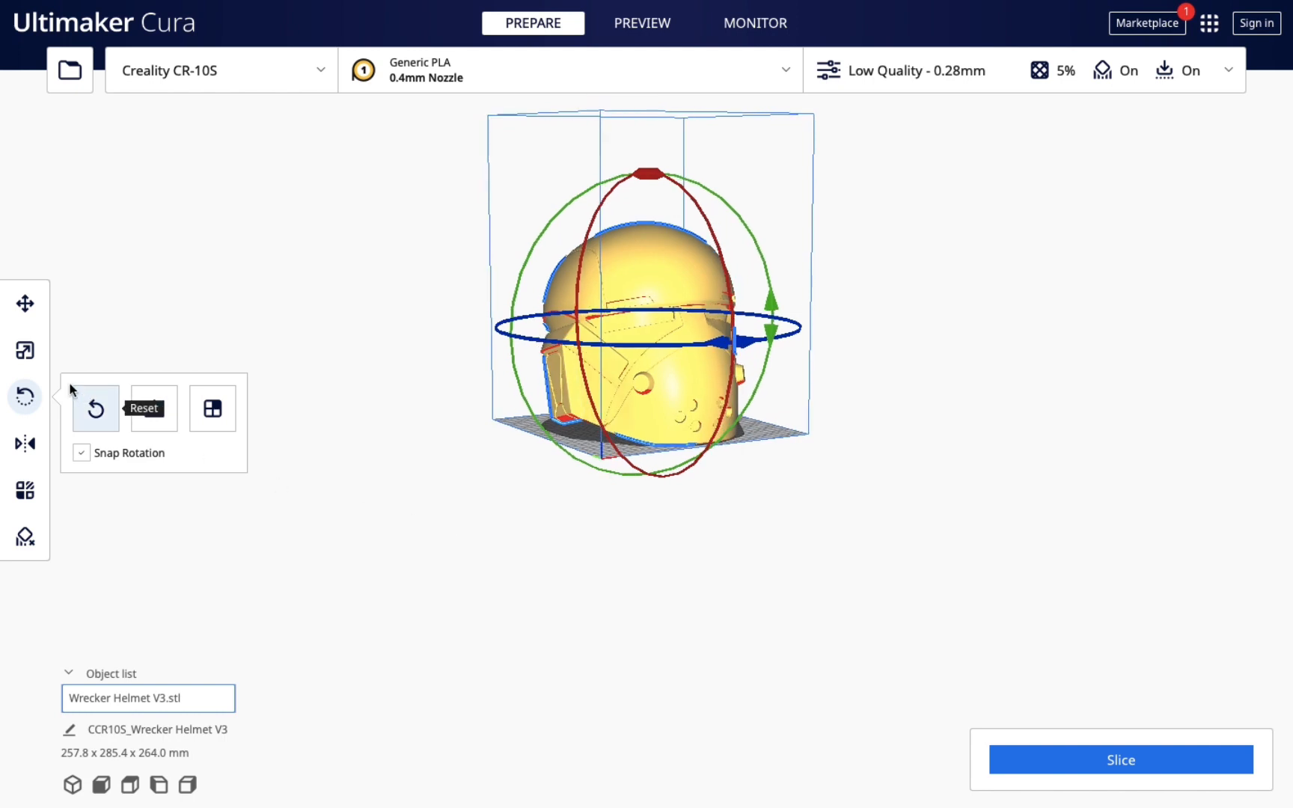
click(25, 350)
click(25, 445)
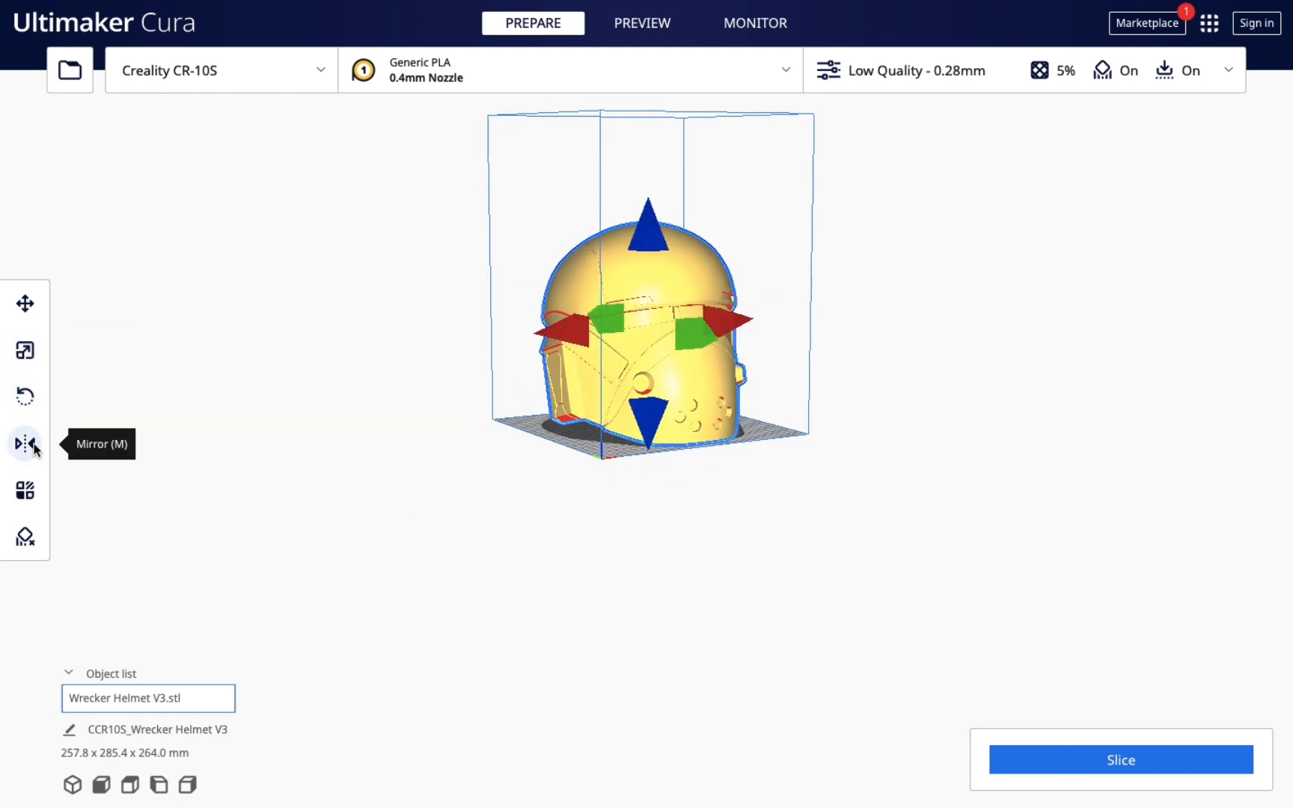
click(26, 492)
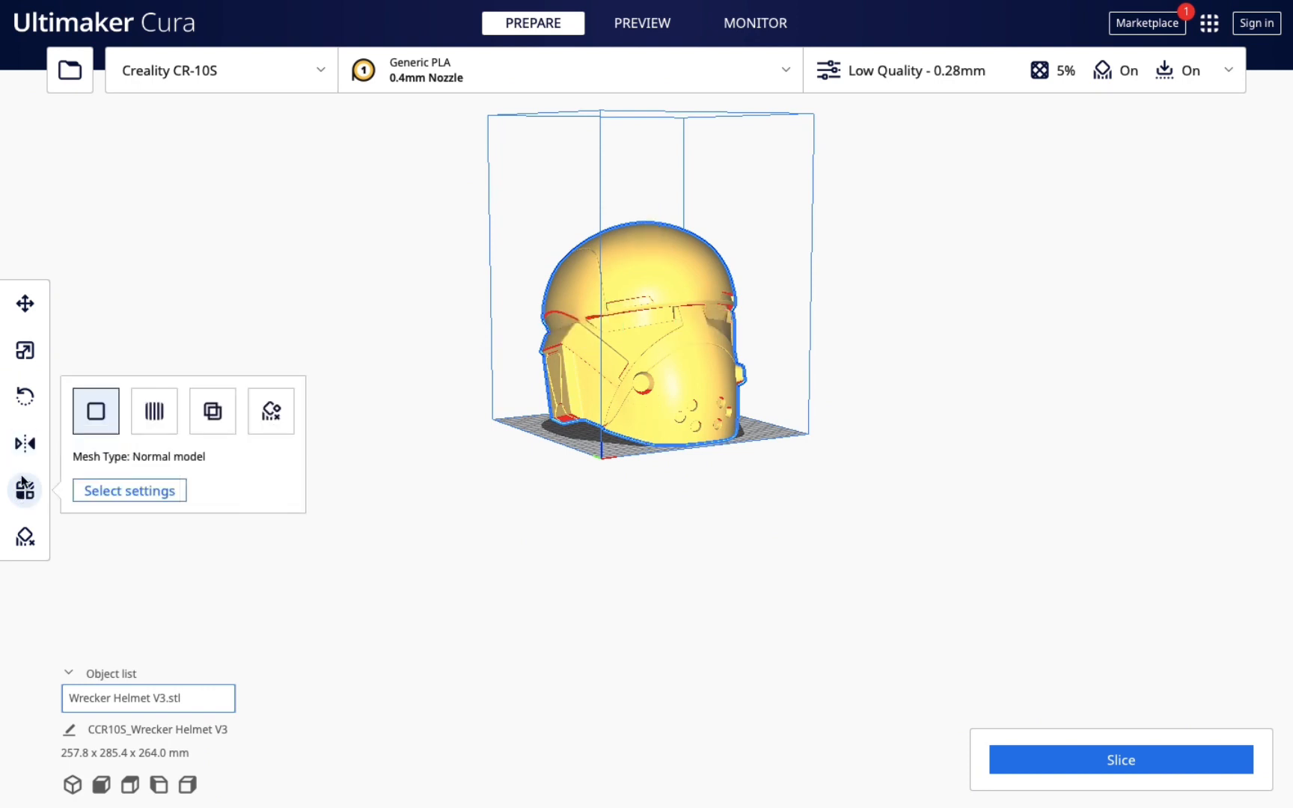
Step: Add a support blocker on top of the helmet's dome
click(24, 538)
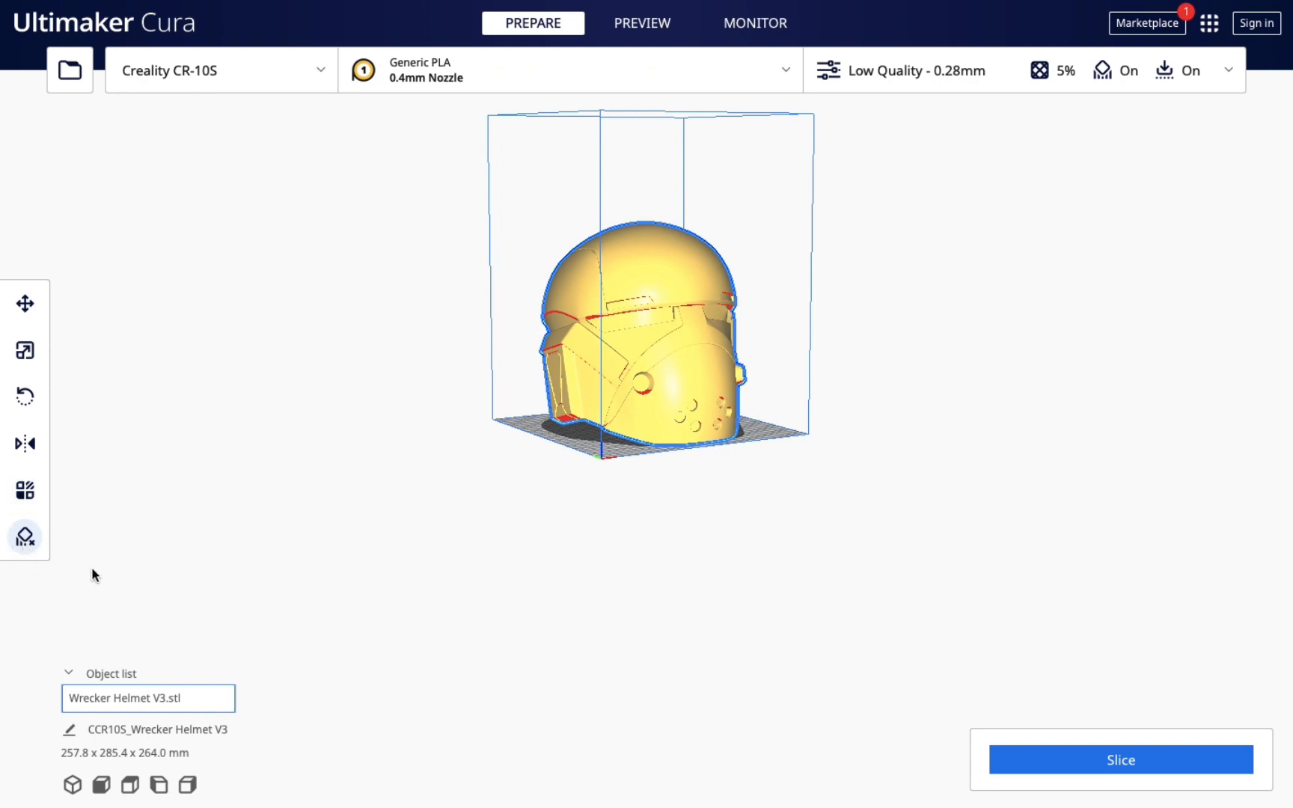
right_drag(698, 516, 686, 436)
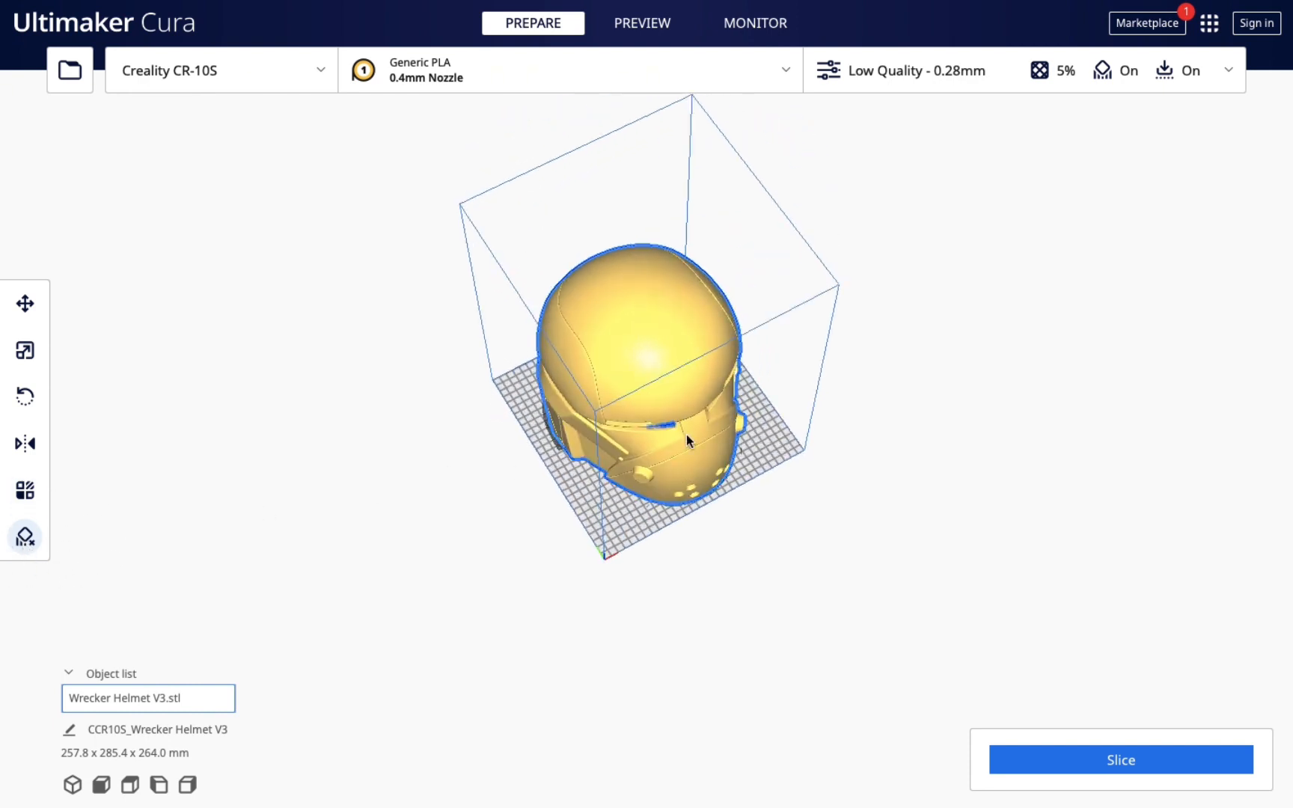
click(647, 310)
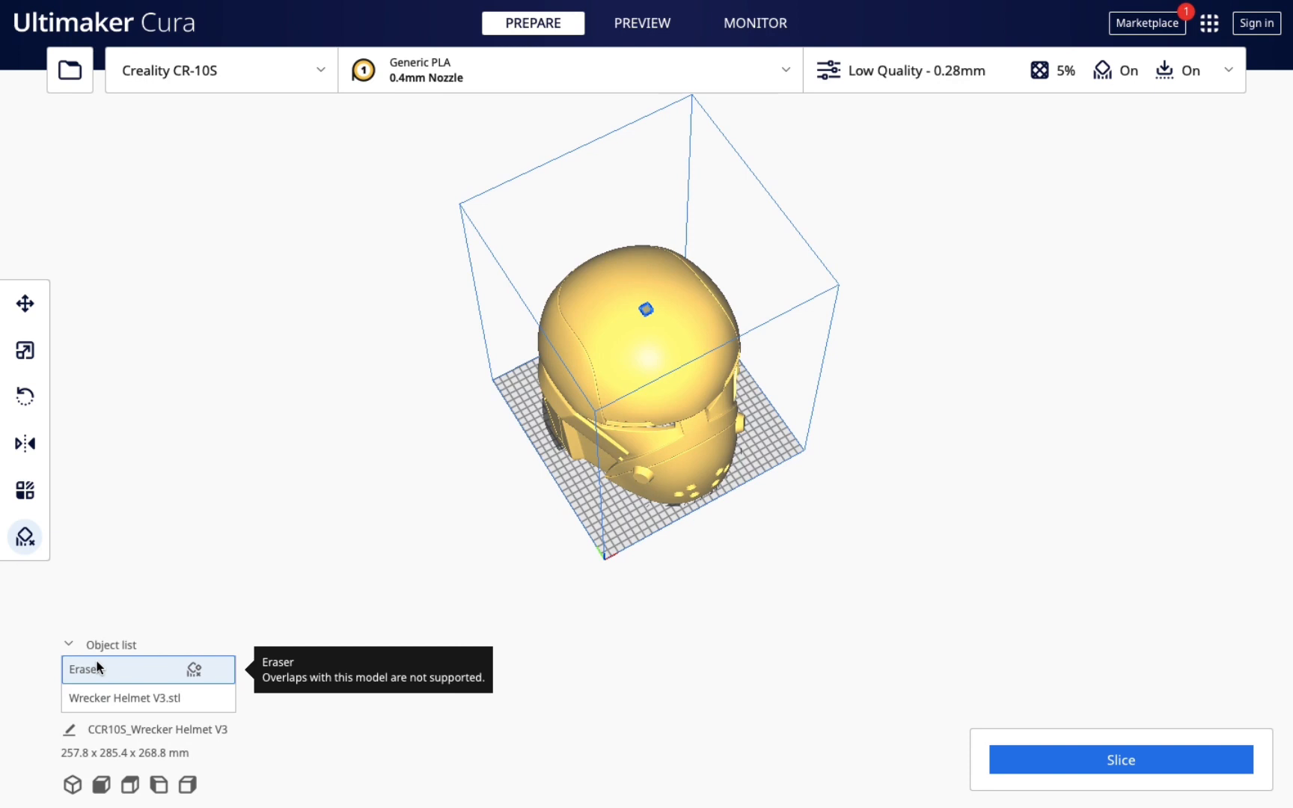
Step: Enlarge the support blocker uniformly to about 142 mm, then, without uniform scaling, widen it to about 283 mm in X and 271 mm in Y
click(26, 303)
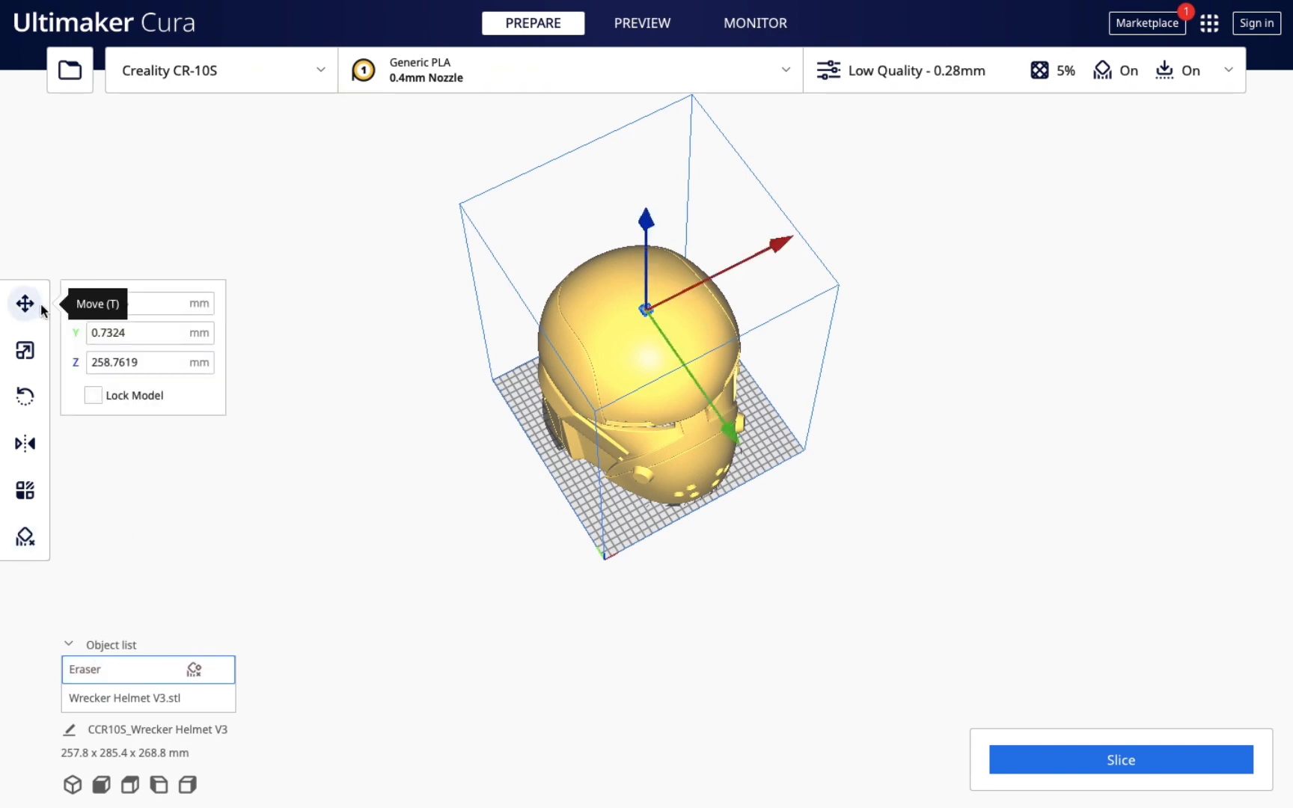
click(29, 353)
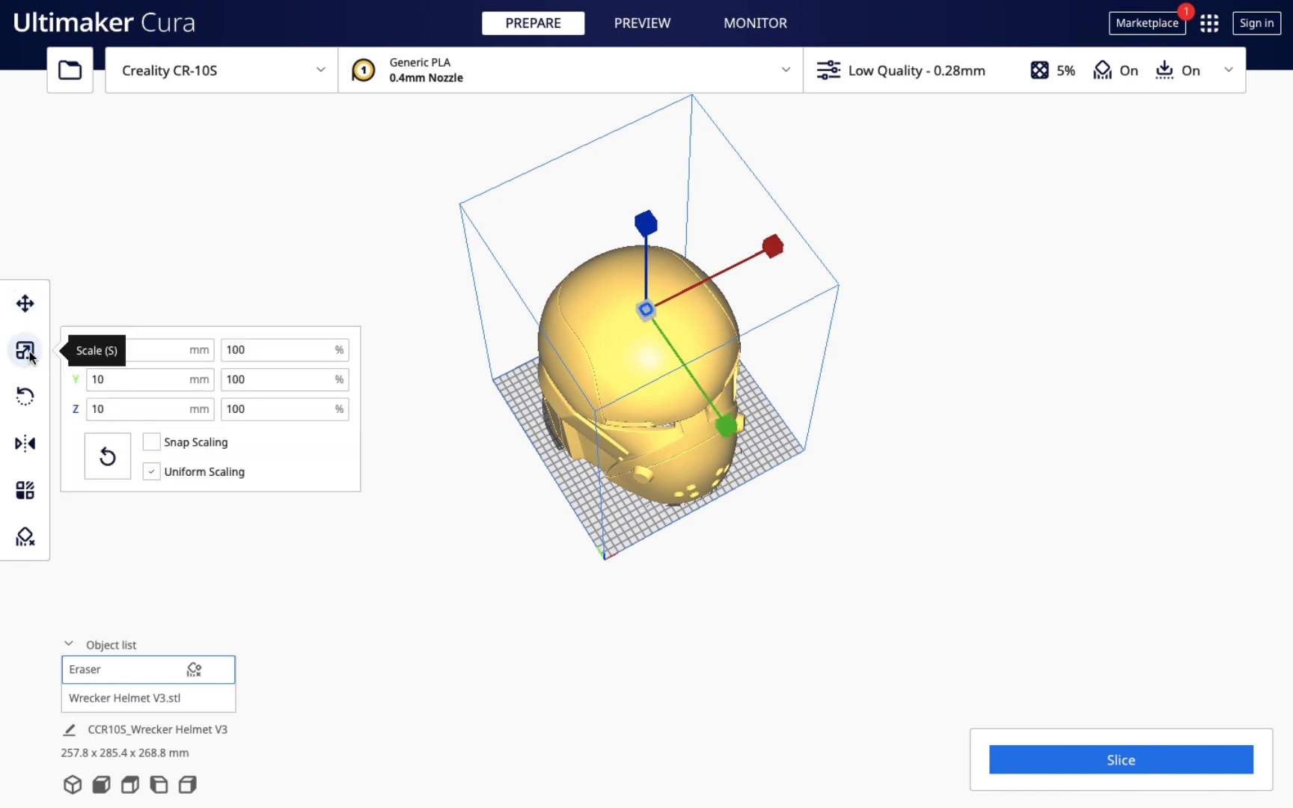
right_drag(818, 486, 719, 392)
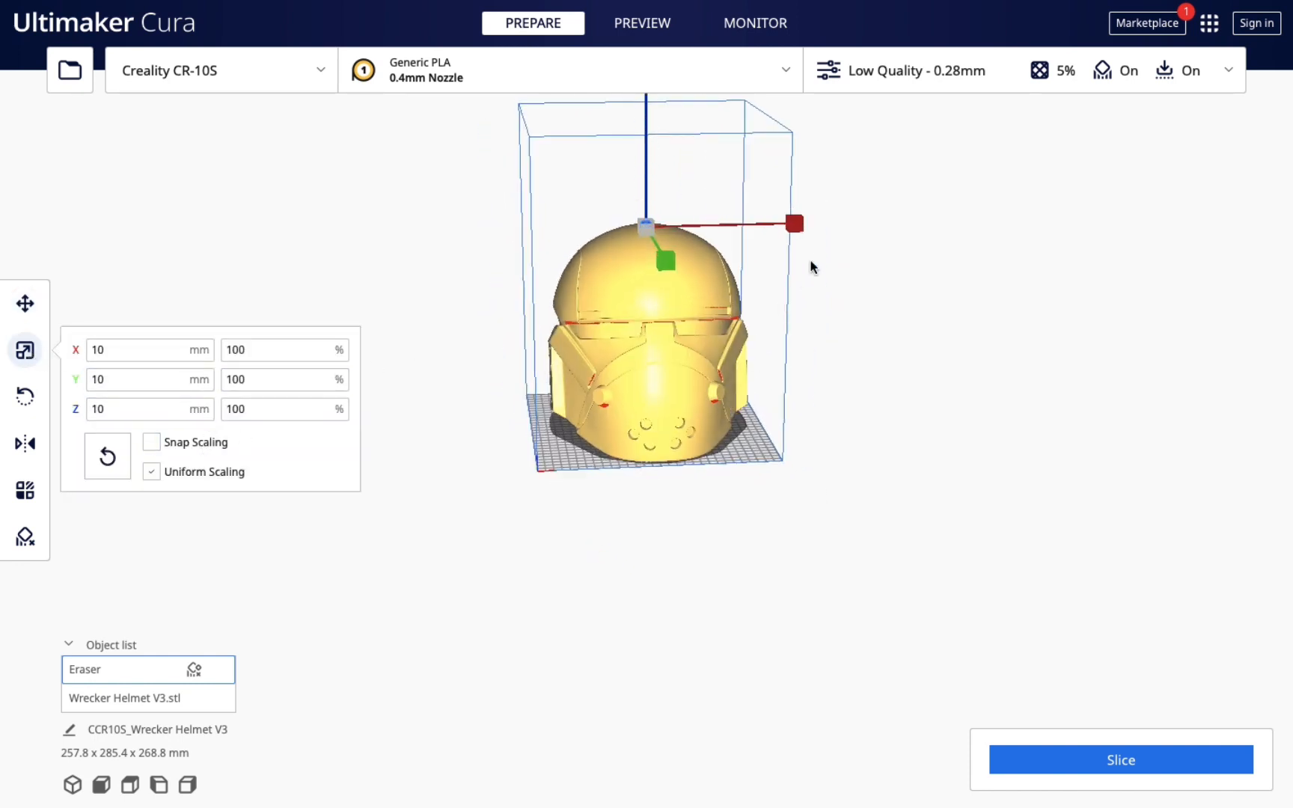
mouse_move(796, 224)
mouse_down()
mouse_move(996, 221)
mouse_move(947, 223)
mouse_move(969, 225)
mouse_up()
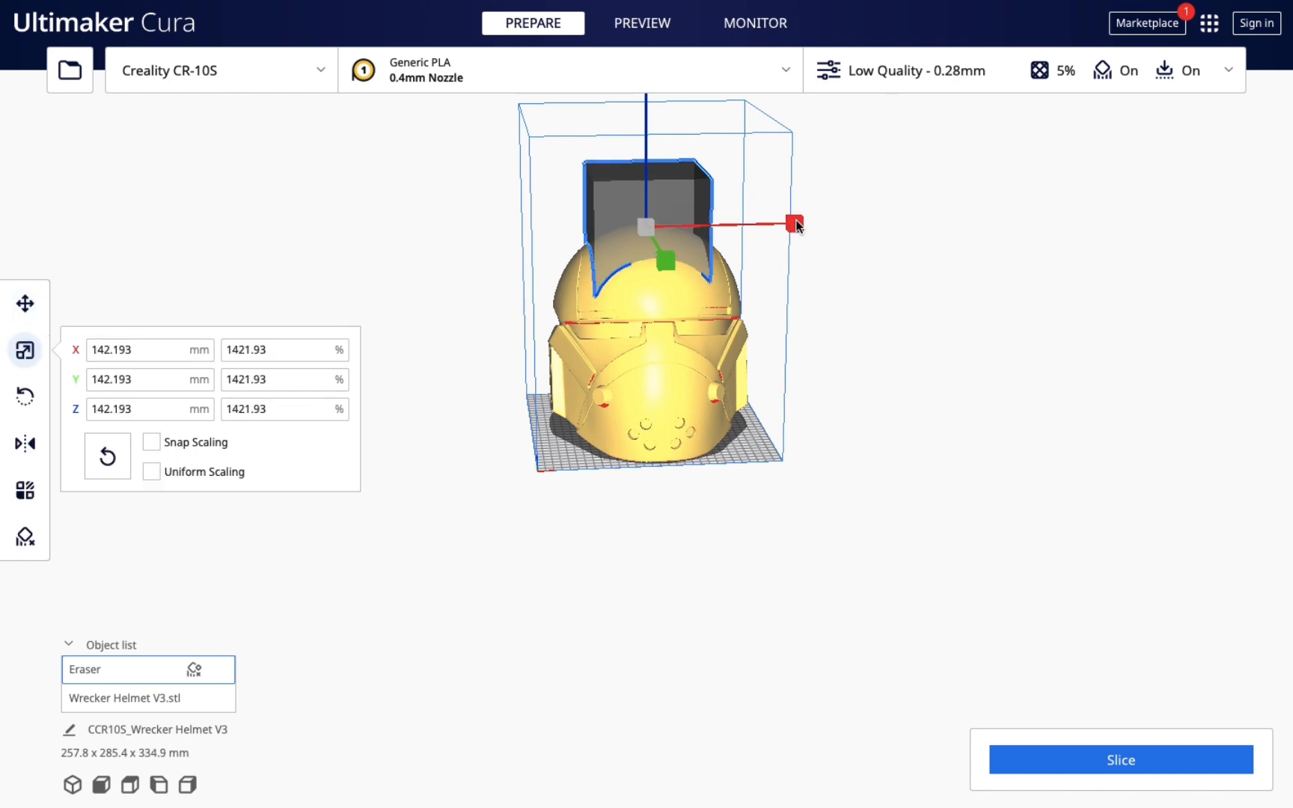
drag(797, 226, 849, 225)
right_drag(481, 545, 787, 542)
drag(804, 223, 846, 230)
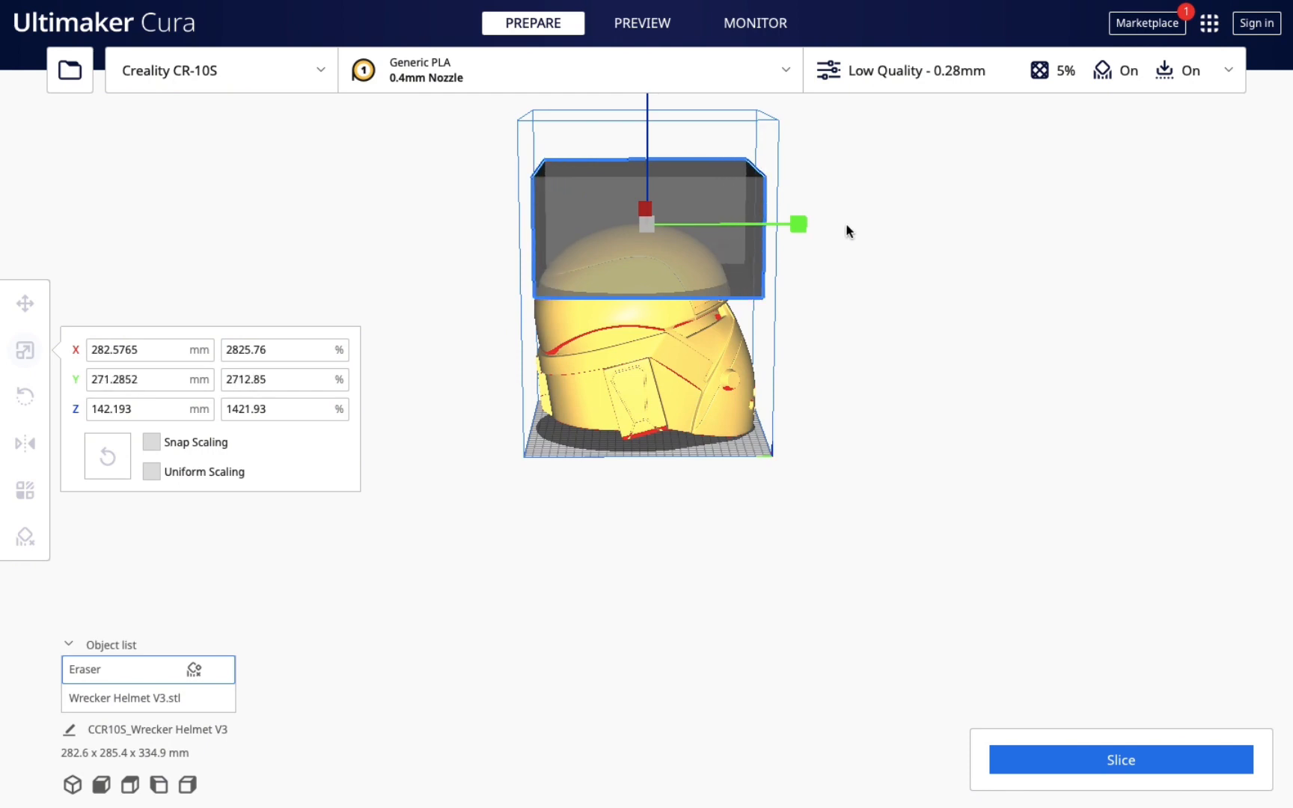
Step: Move the support blocker over the helmet's dome to about -20.1 mm in Y and 187.2 mm in Z
click(24, 303)
drag(805, 225, 790, 222)
mouse_move(886, 349)
right_down()
mouse_move(831, 297)
mouse_move(692, 385)
mouse_move(550, 365)
right_up()
mouse_move(933, 367)
right_down()
mouse_move(788, 361)
mouse_move(788, 313)
right_up()
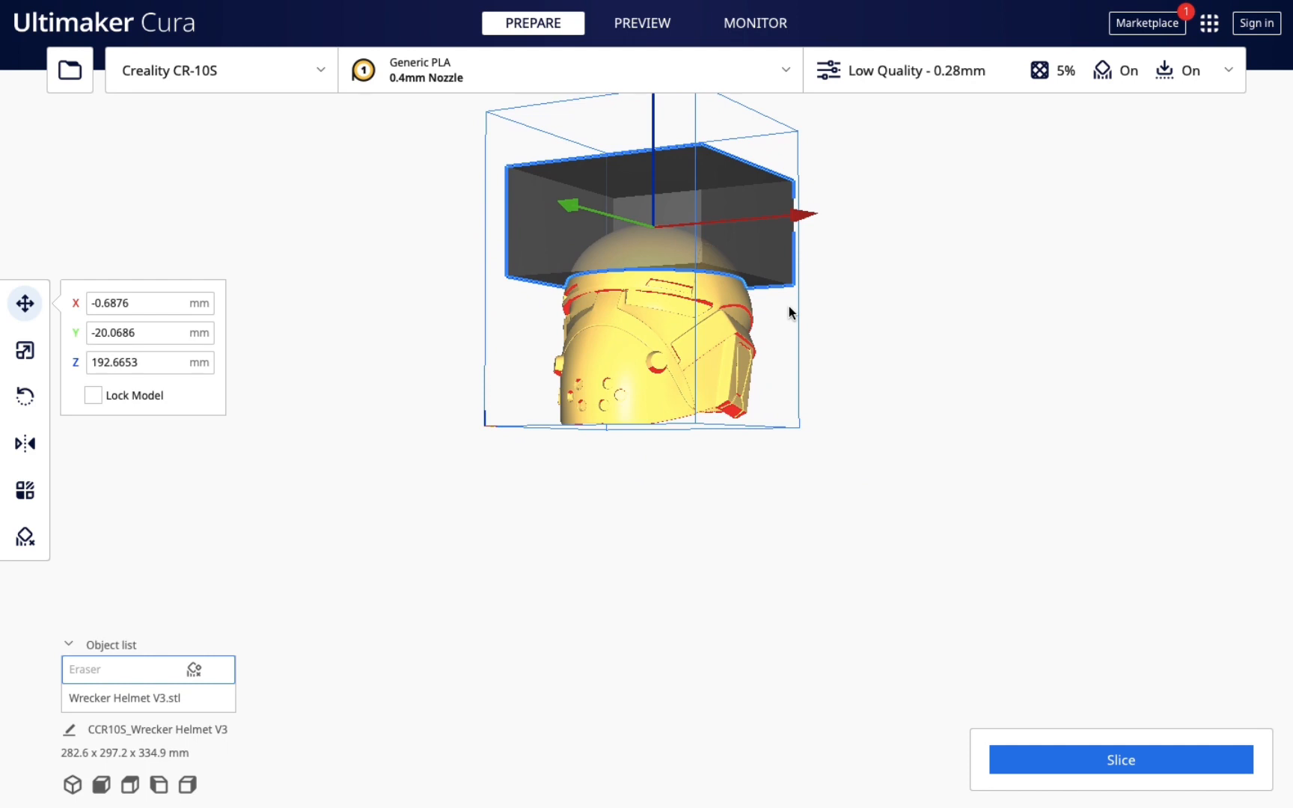
scroll(789, 306, down, 3)
drag(651, 112, 651, 115)
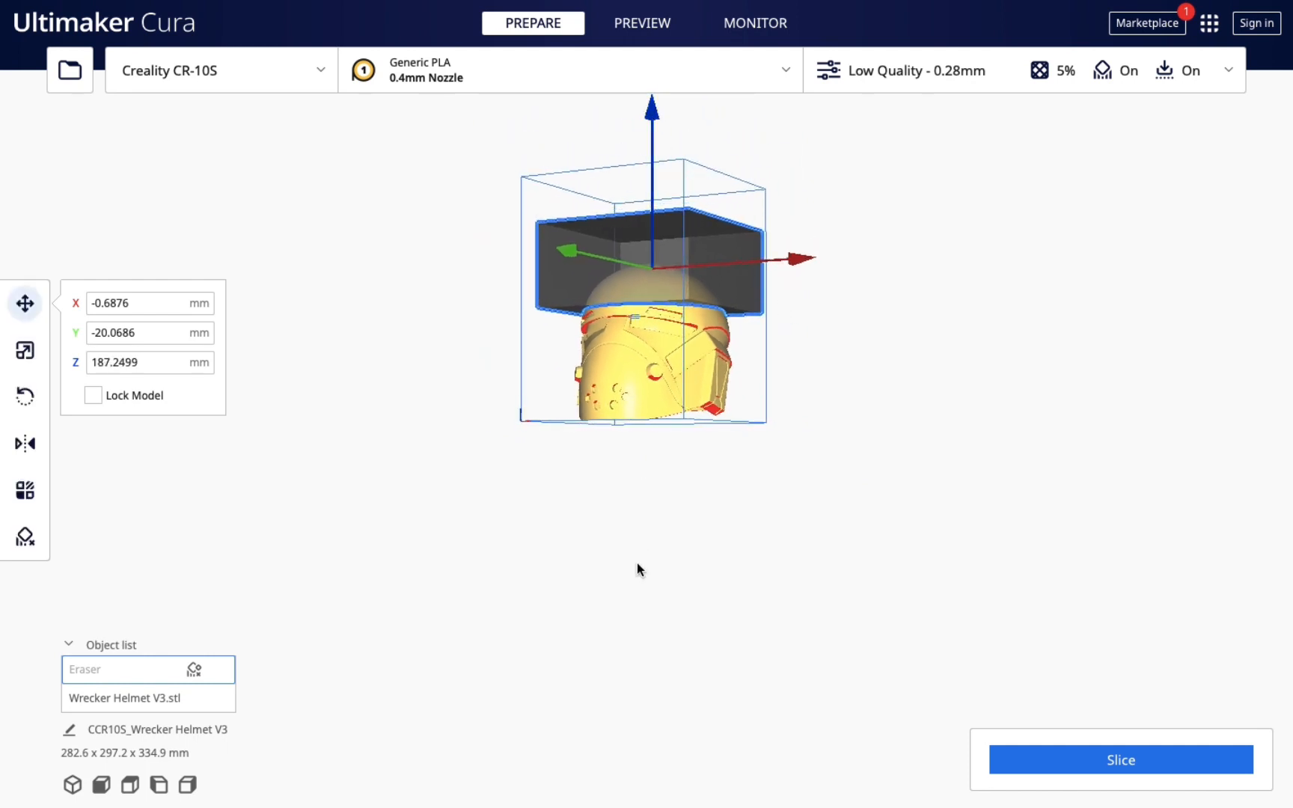
Step: Inspect from below and all around how the support blocker covers the inside and outside of the helmet's dome
scroll(636, 562, up, 3)
mouse_move(619, 518)
right_down()
mouse_move(697, 521)
mouse_move(653, 415)
mouse_move(802, 510)
mouse_move(825, 485)
mouse_move(822, 442)
right_up()
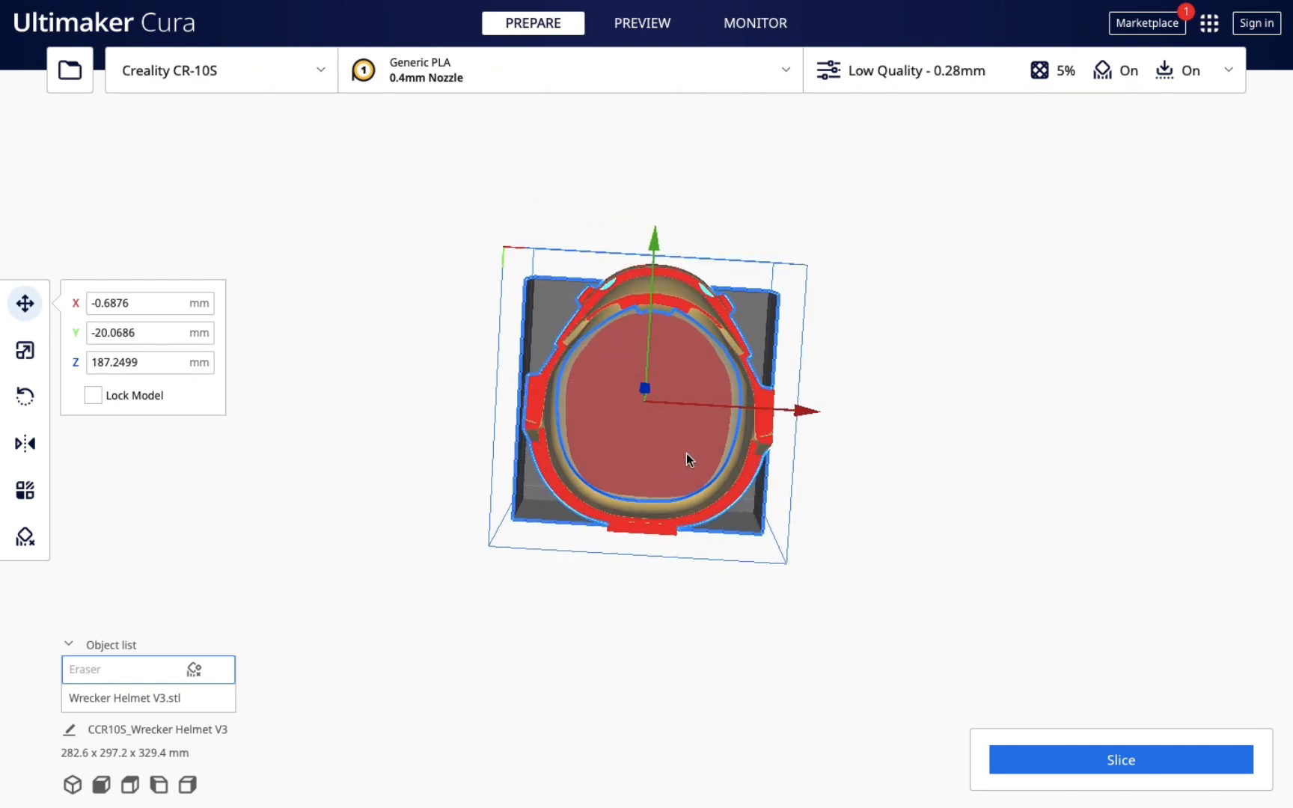
mouse_move(906, 535)
right_down()
mouse_move(817, 586)
mouse_move(709, 567)
mouse_move(601, 577)
right_up()
mouse_move(1007, 602)
right_down()
mouse_move(886, 583)
mouse_move(668, 595)
right_up()
mouse_move(892, 575)
right_down()
mouse_move(580, 555)
mouse_move(943, 581)
mouse_move(663, 589)
mouse_move(658, 646)
mouse_move(745, 525)
mouse_move(708, 612)
mouse_move(597, 603)
mouse_move(580, 562)
mouse_move(536, 602)
mouse_move(827, 545)
right_up()
right_drag(718, 545, 683, 550)
mouse_move(838, 544)
right_down()
mouse_move(548, 548)
mouse_move(692, 535)
mouse_move(793, 567)
right_up()
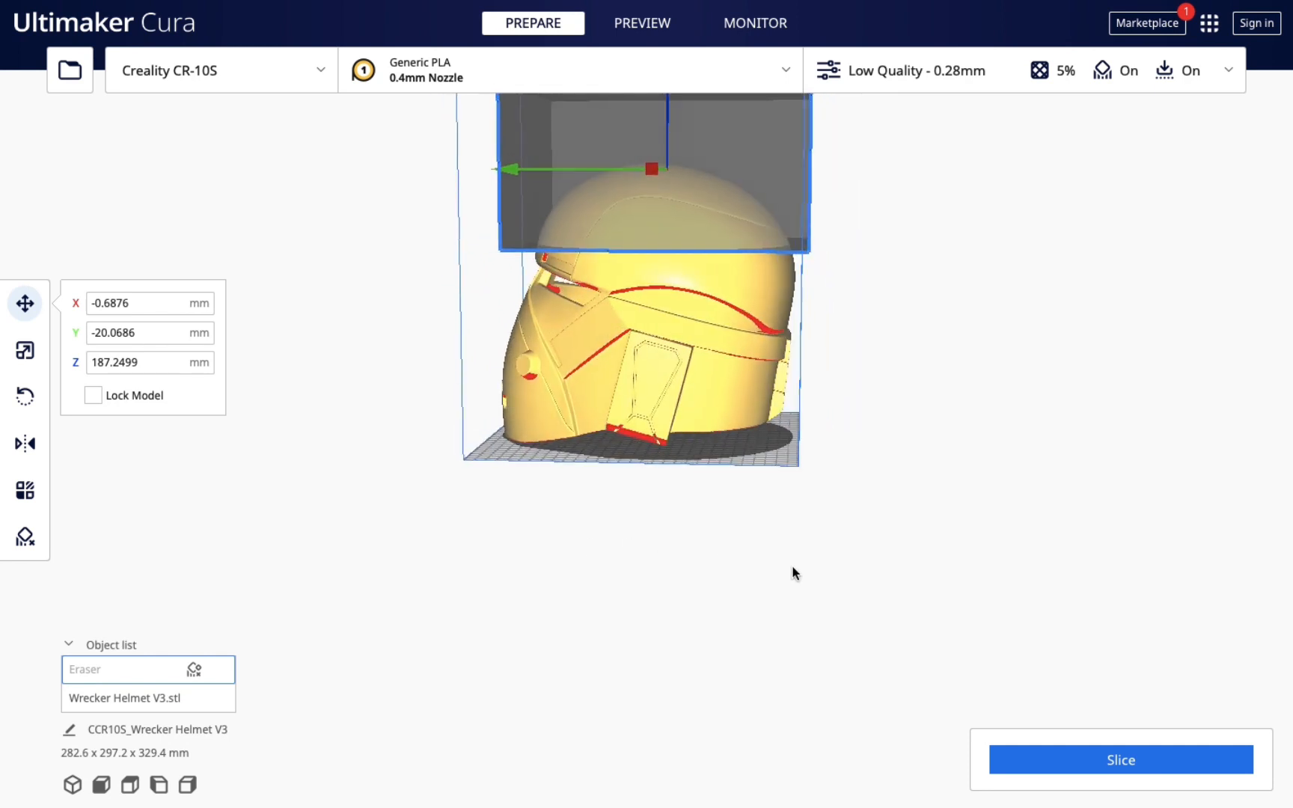
Step: Tilt the support blocker about the X axis to follow the dome's slope and reposition it at about Y -41.6 mm, Z 128 mm
scroll(627, 542, down, 3)
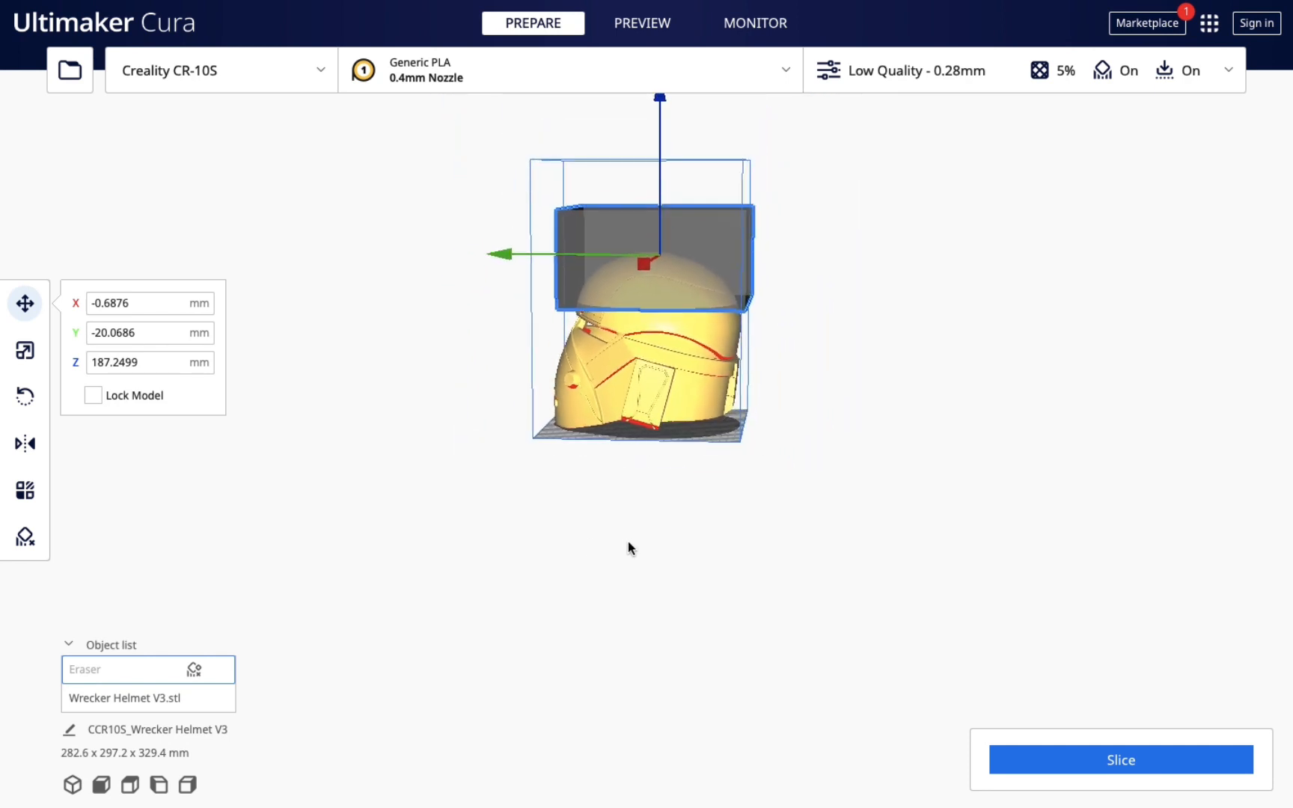
click(24, 396)
drag(680, 101, 722, 114)
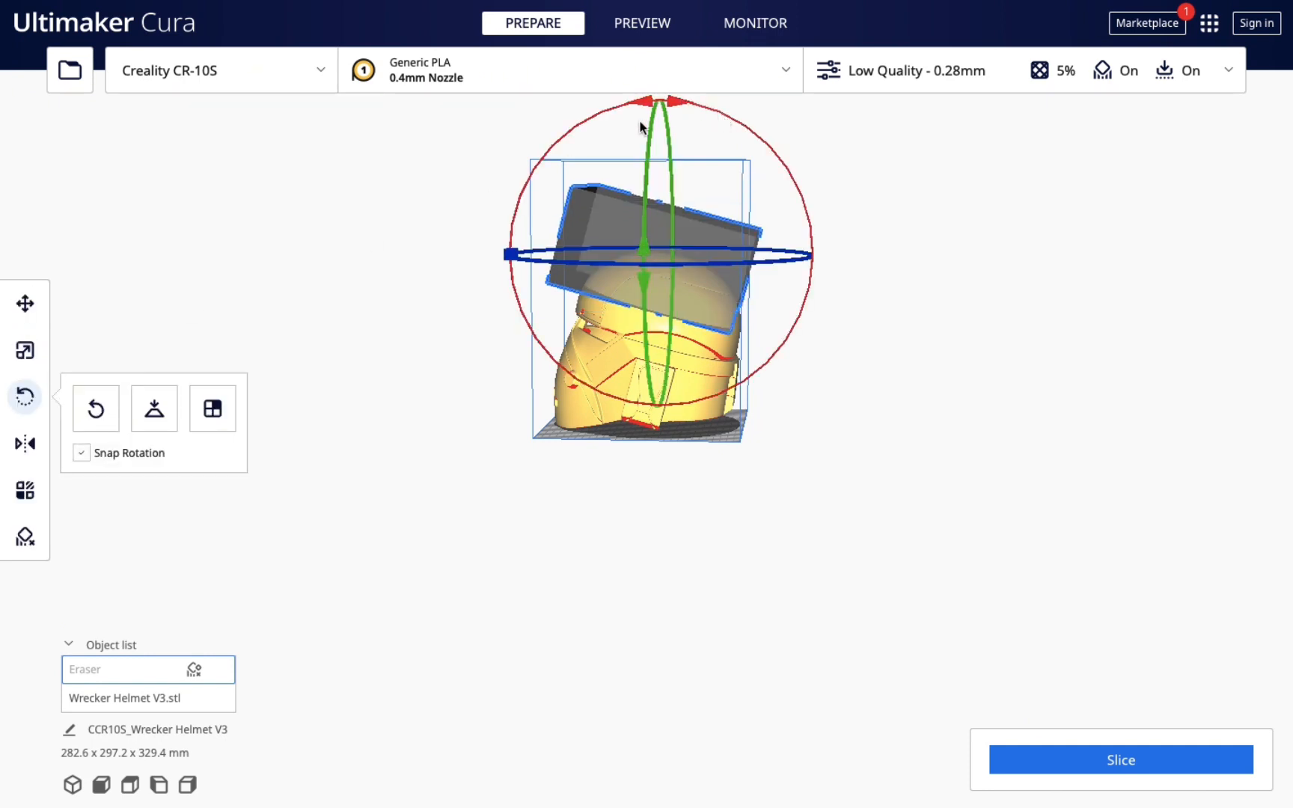
click(25, 303)
drag(502, 255, 516, 255)
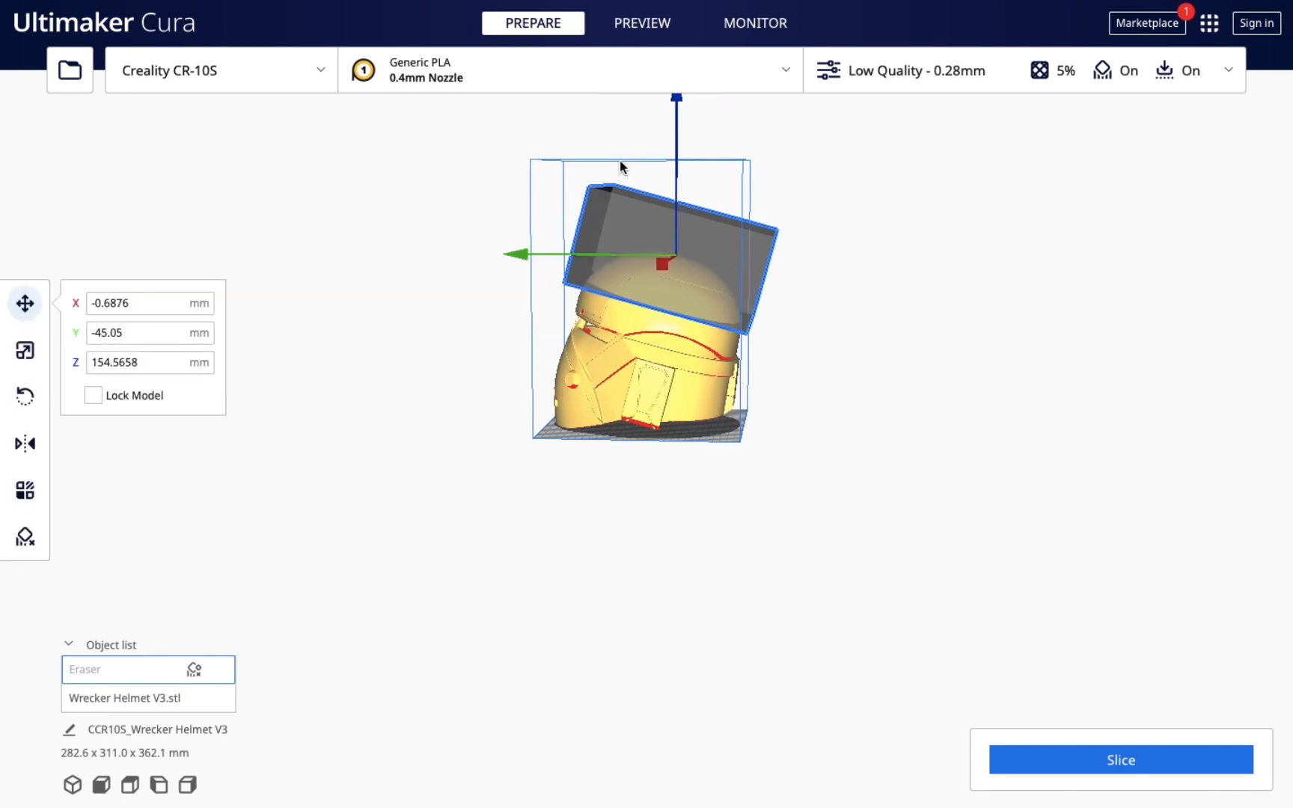
drag(677, 108, 677, 124)
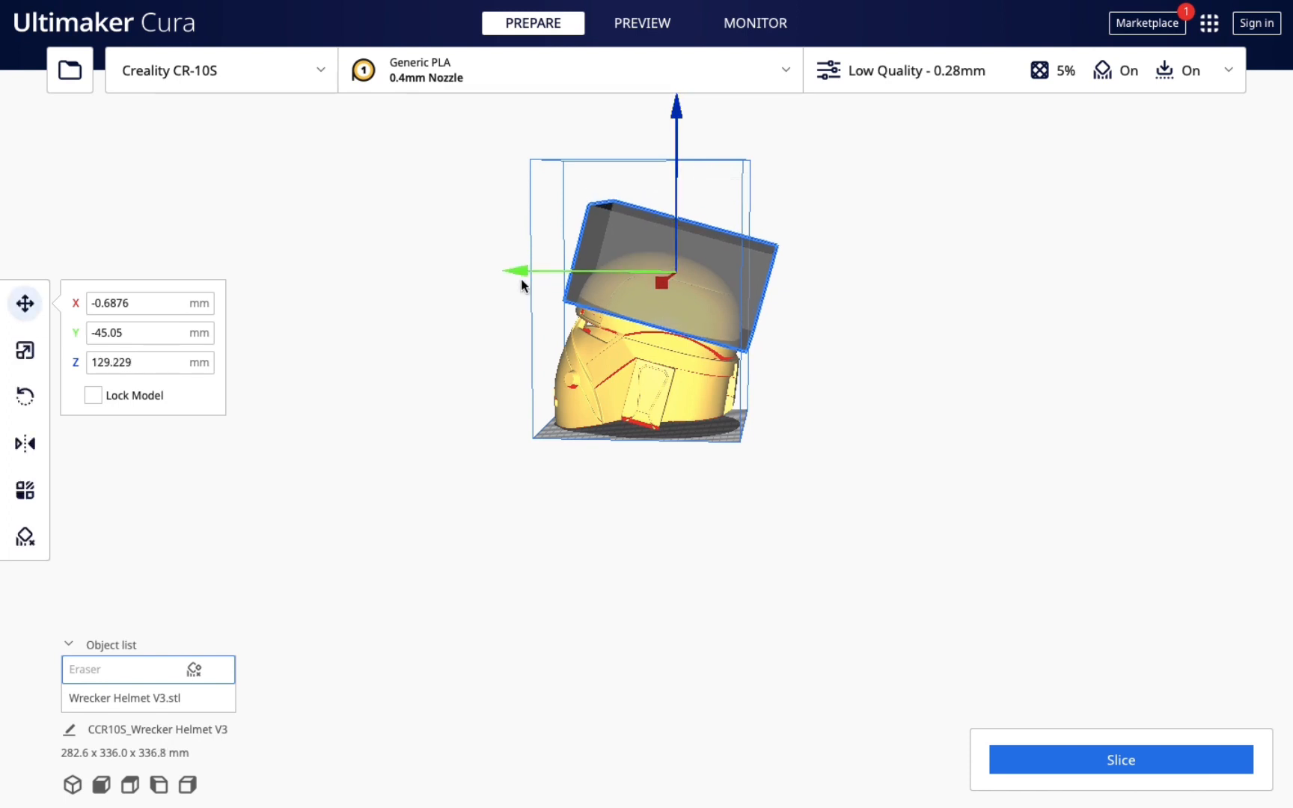
drag(522, 277, 537, 268)
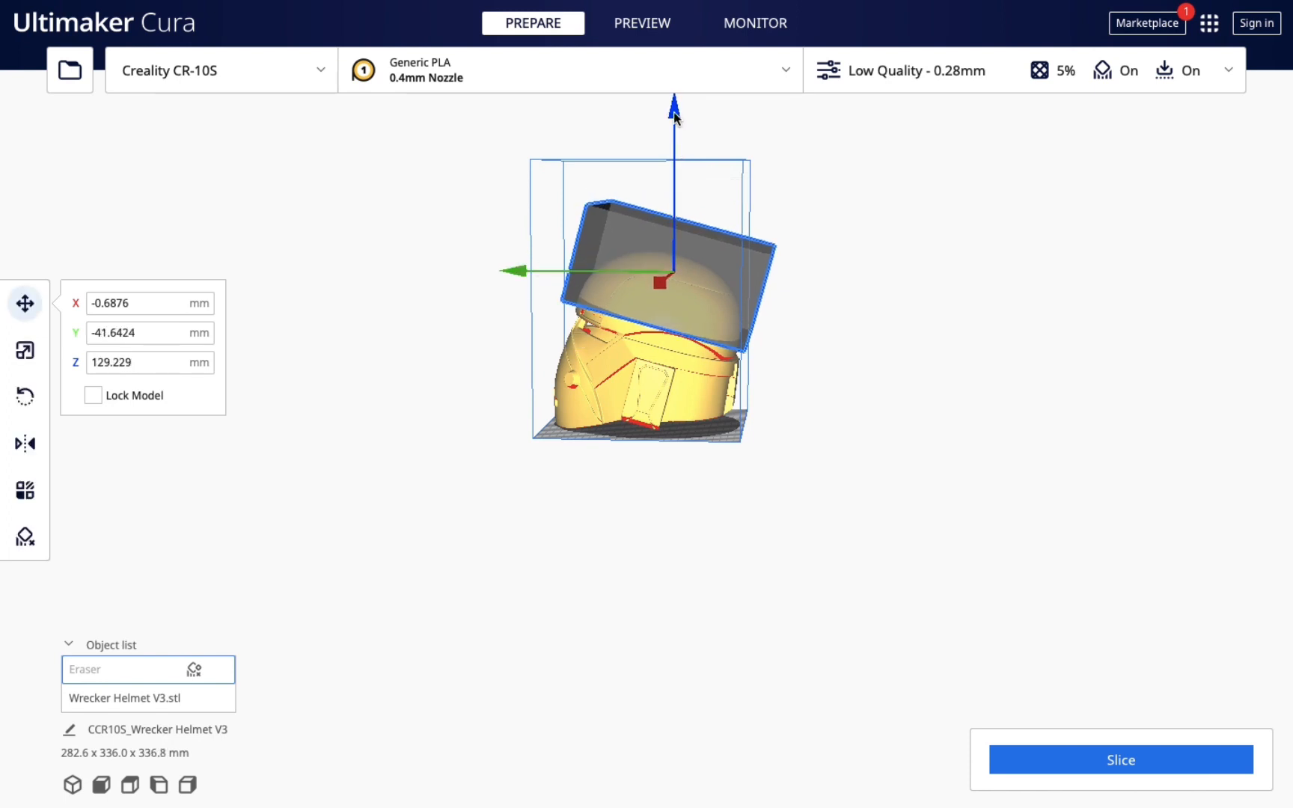
drag(675, 114, 675, 118)
drag(674, 181, 675, 184)
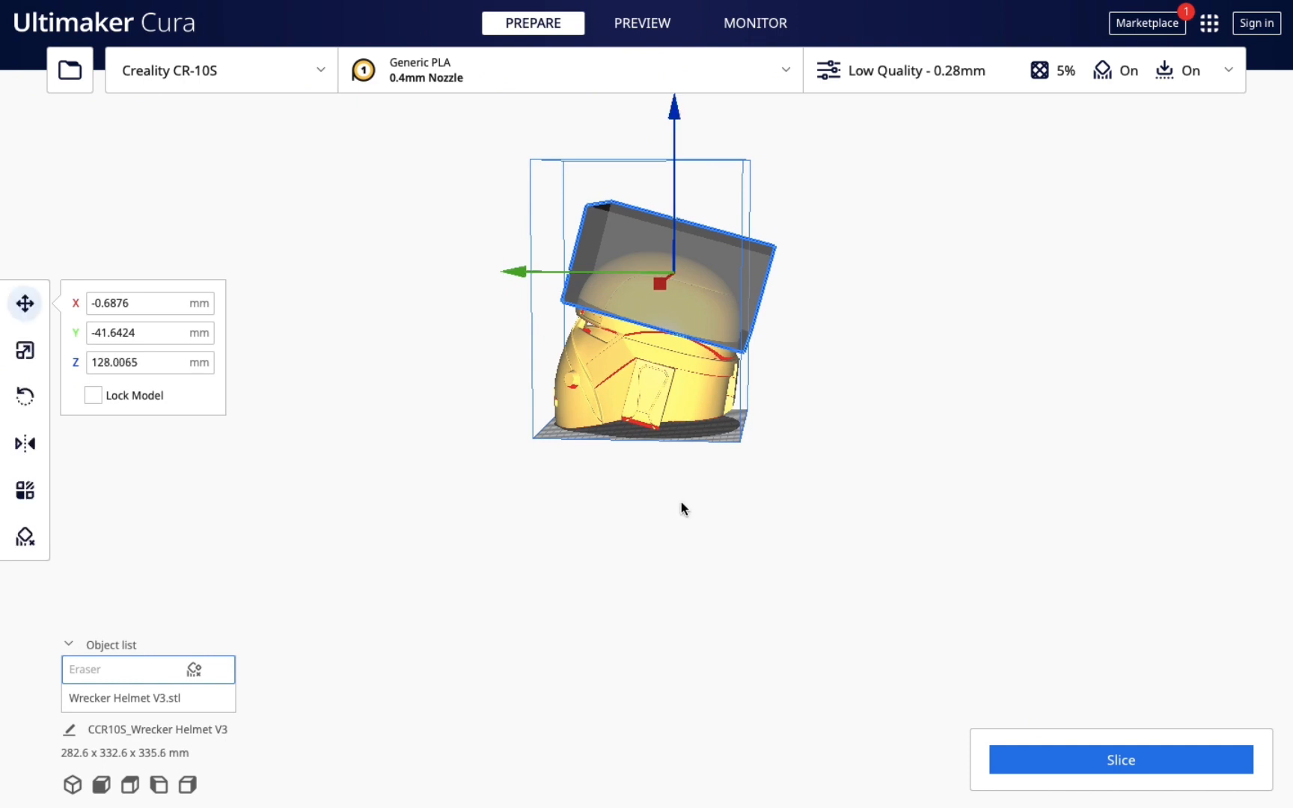
click(681, 507)
Step: Examine the marked overhangs around the helmet's back, side panels, cheek knobs and visor
right_drag(652, 503, 808, 345)
right_drag(842, 290, 721, 375)
scroll(721, 374, down, 1)
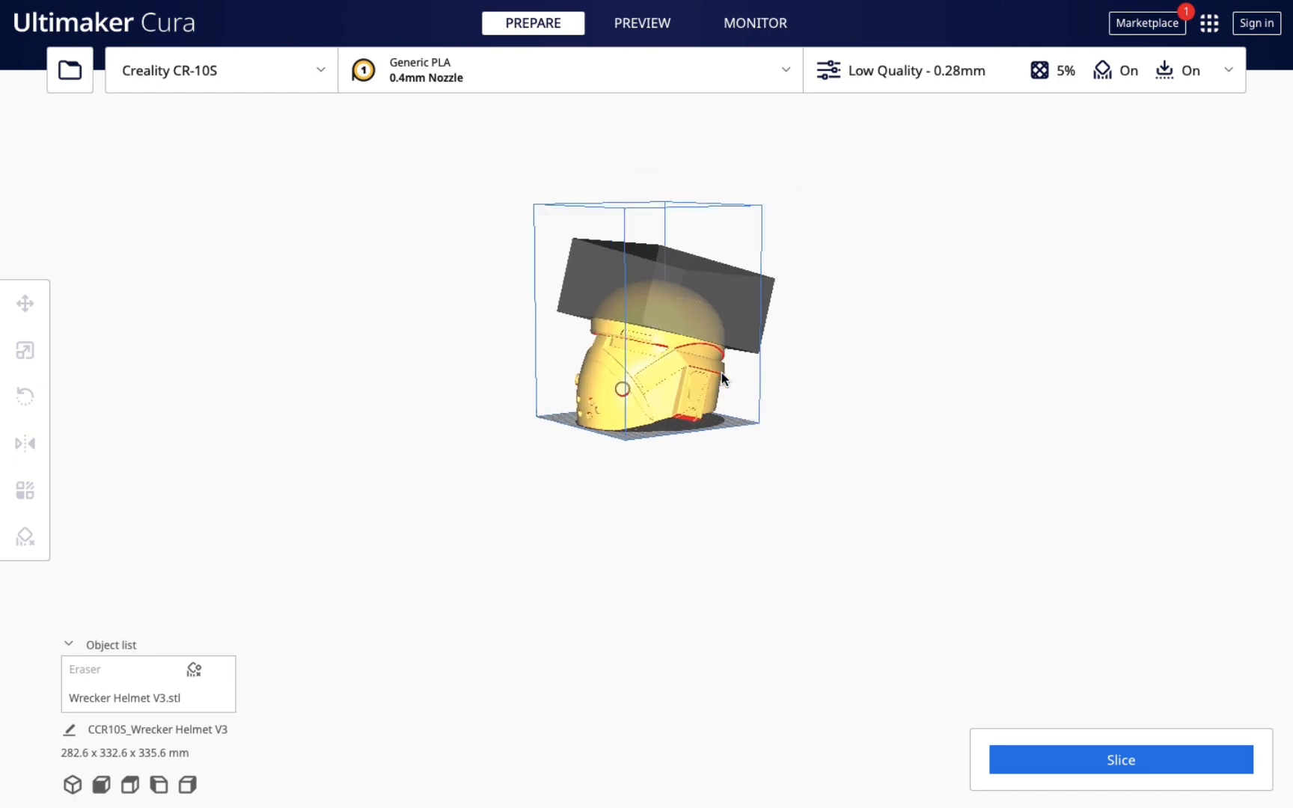
scroll(721, 373, up, 6)
right_drag(910, 620, 646, 607)
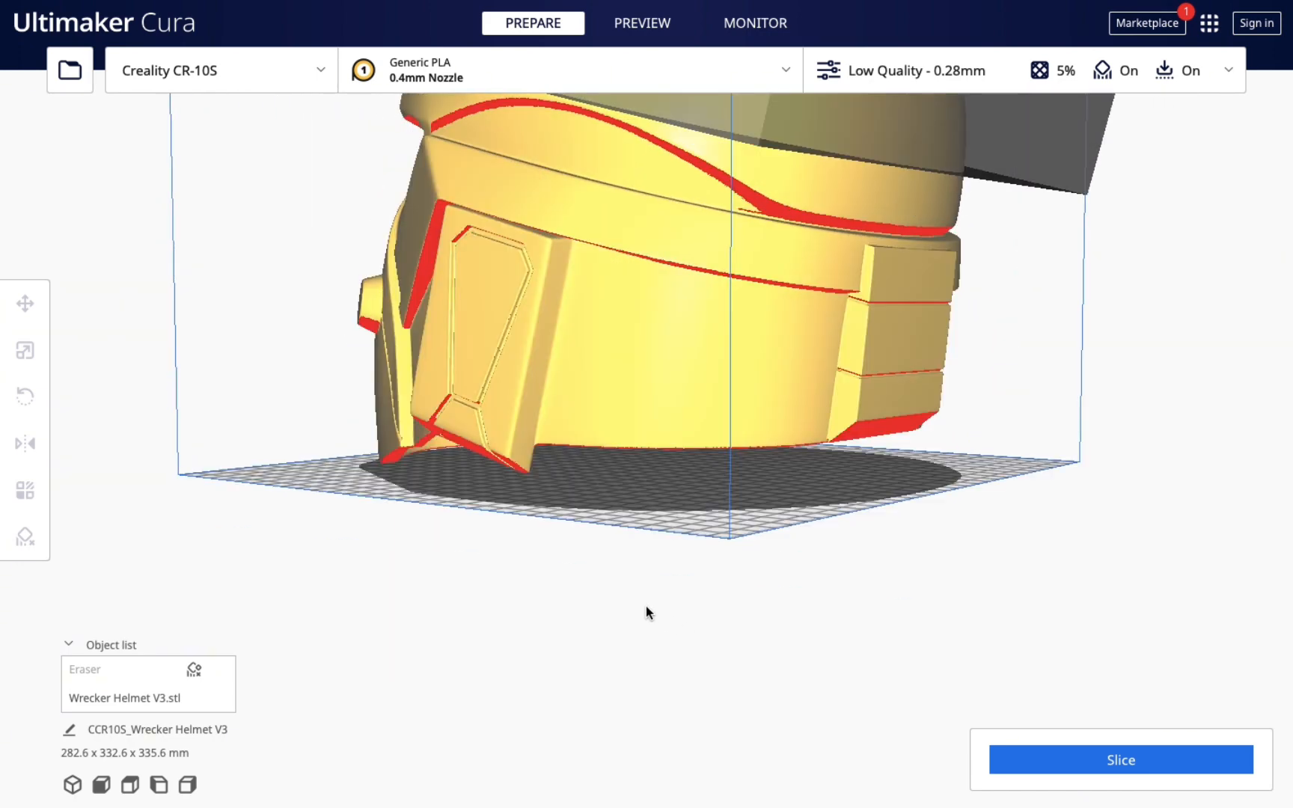
right_drag(831, 559, 714, 550)
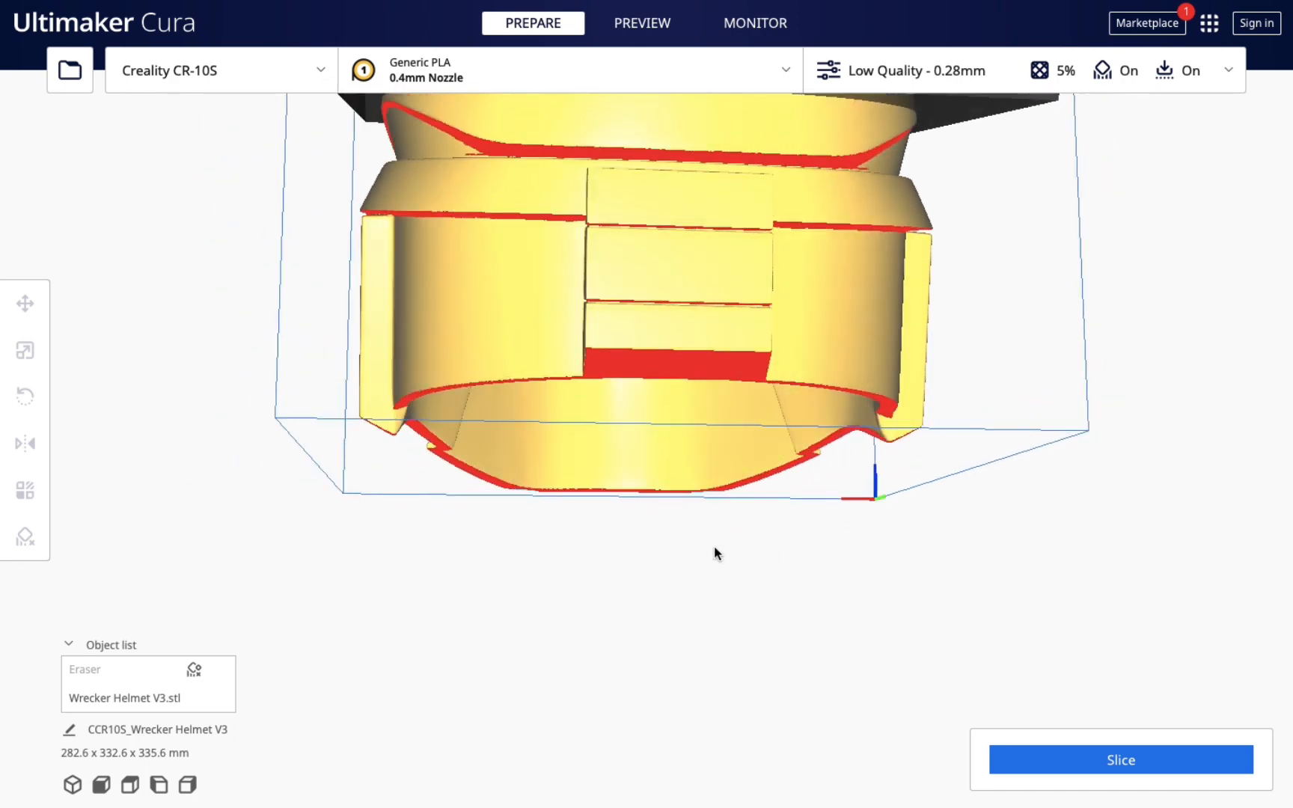
right_drag(920, 568, 760, 547)
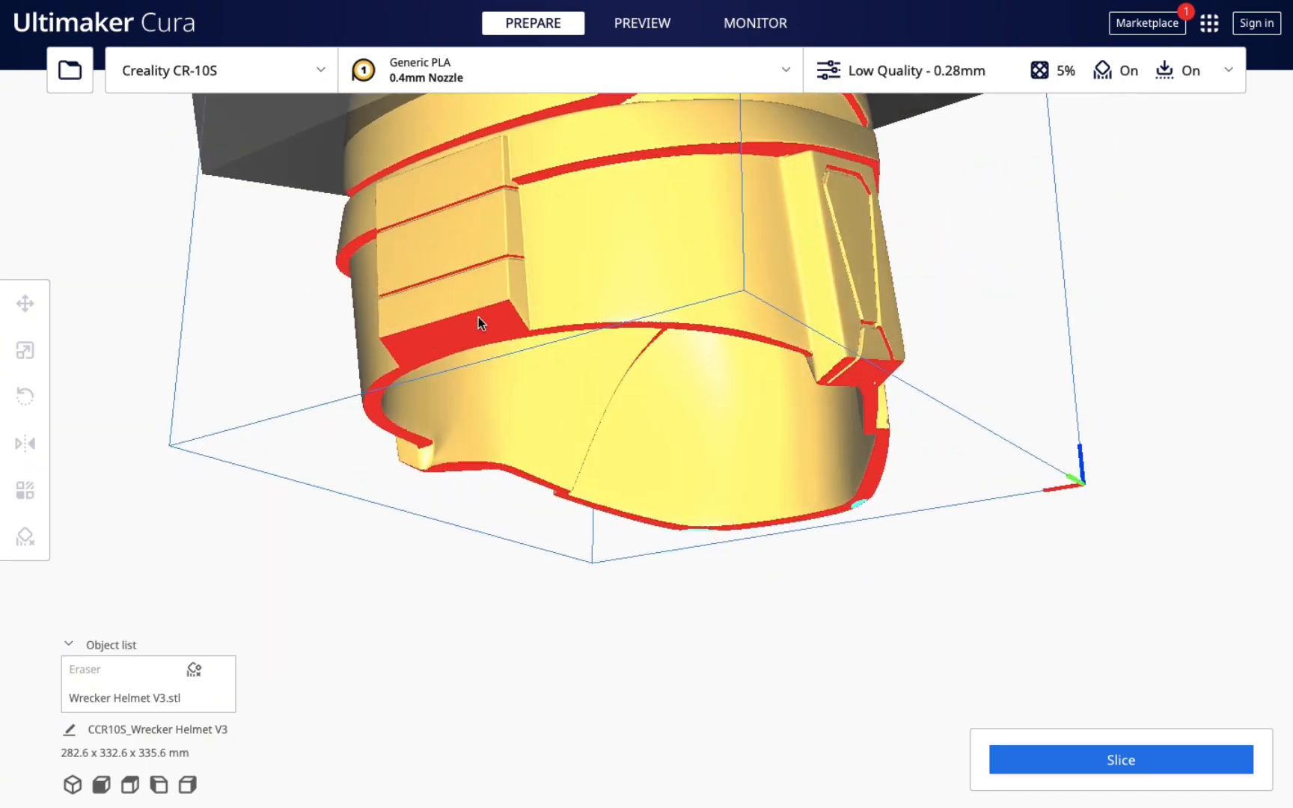
right_drag(622, 641, 410, 687)
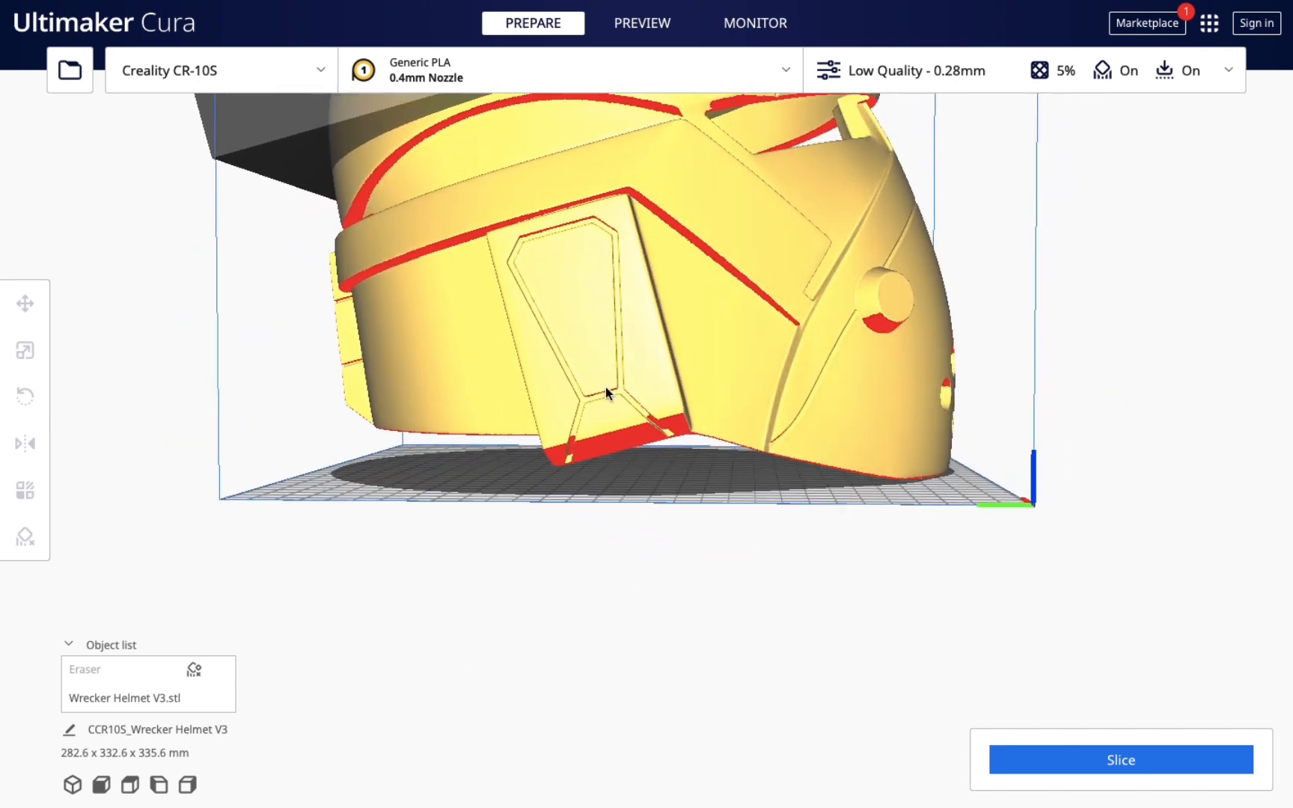
right_drag(678, 542, 571, 584)
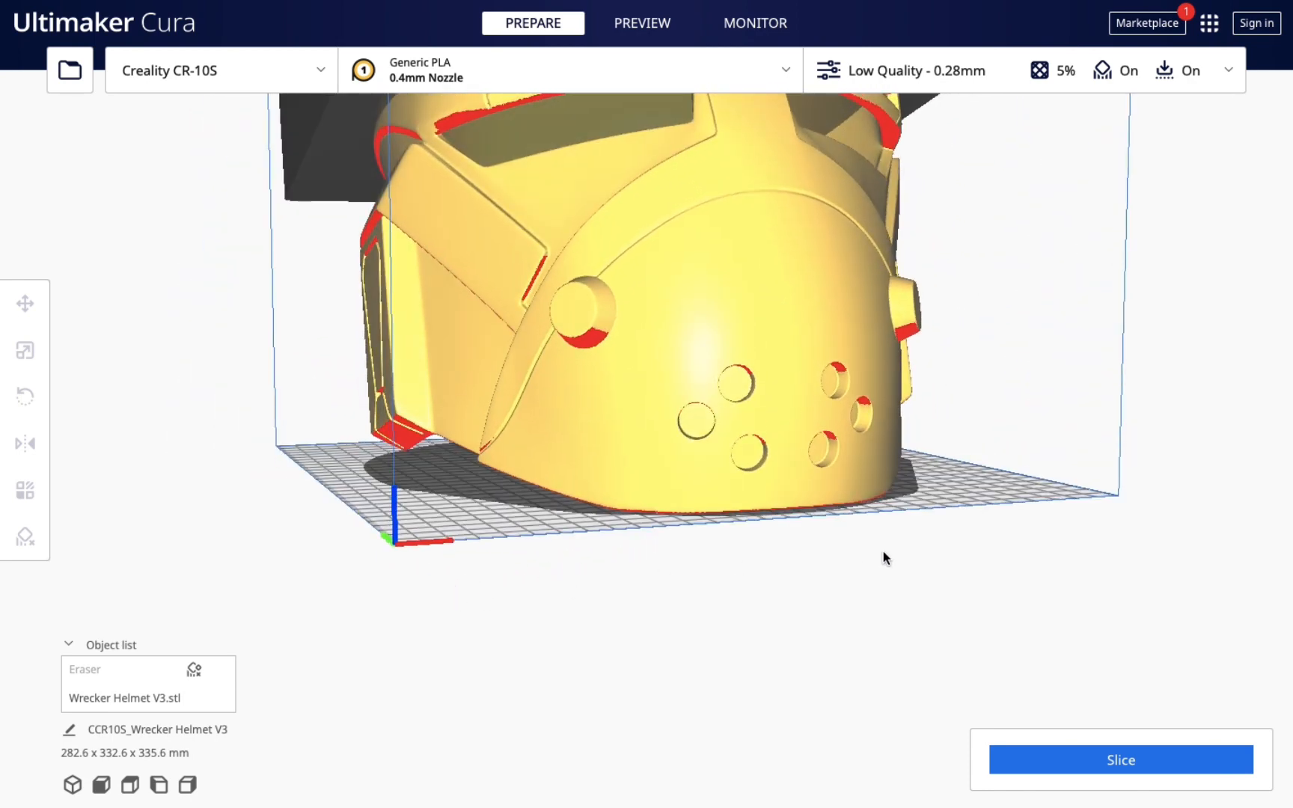
scroll(883, 551, down, 5)
right_drag(882, 550, 589, 565)
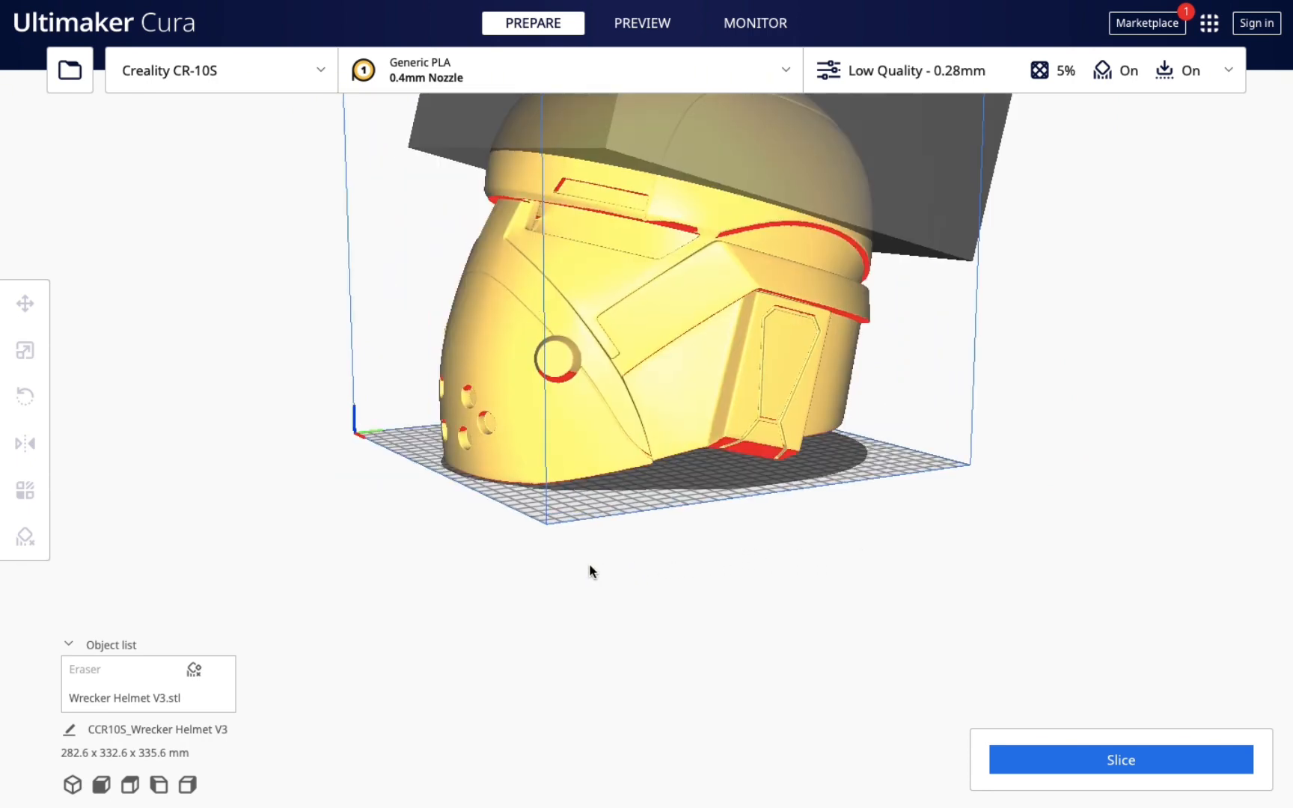
right_drag(758, 559, 912, 556)
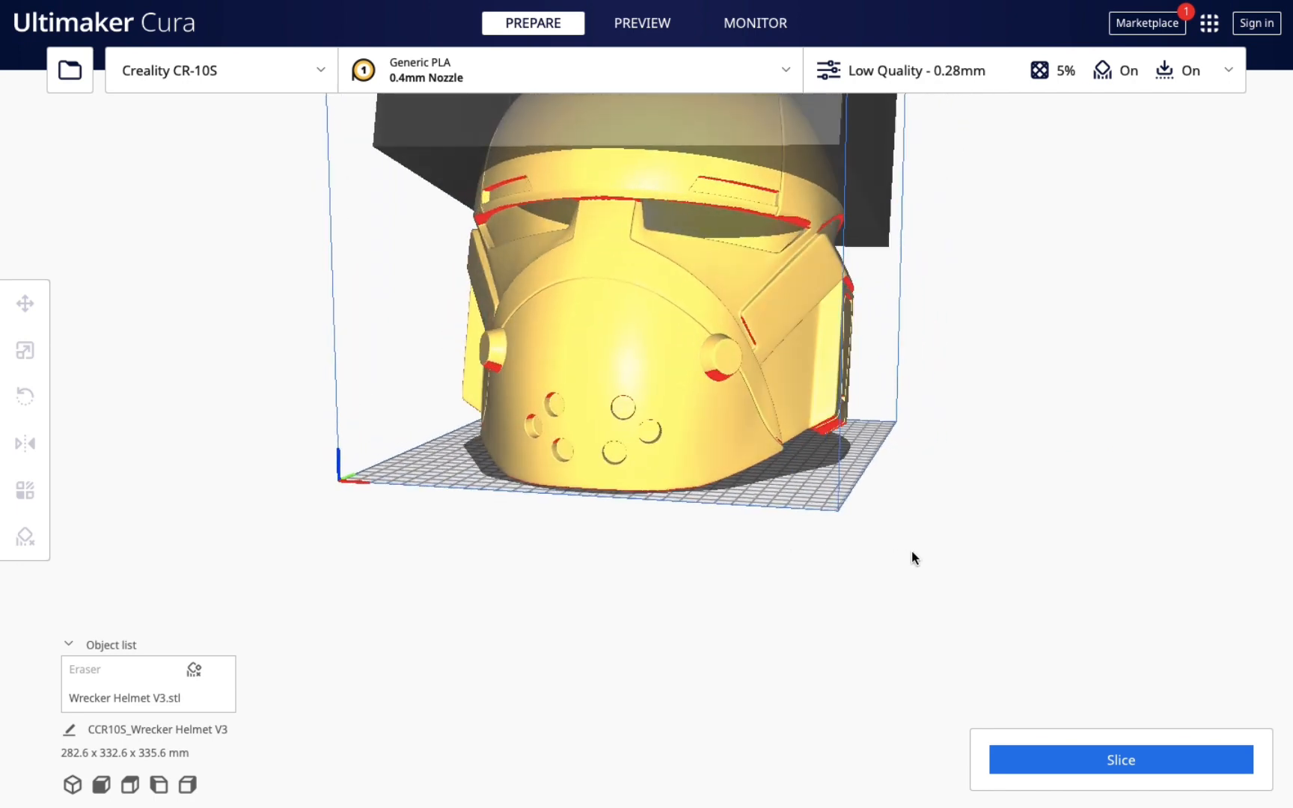
right_drag(712, 554, 903, 542)
Step: Add a second support blocker on the inner overhang just below the visor opening, working from the helmet's underside
right_drag(845, 577, 865, 446)
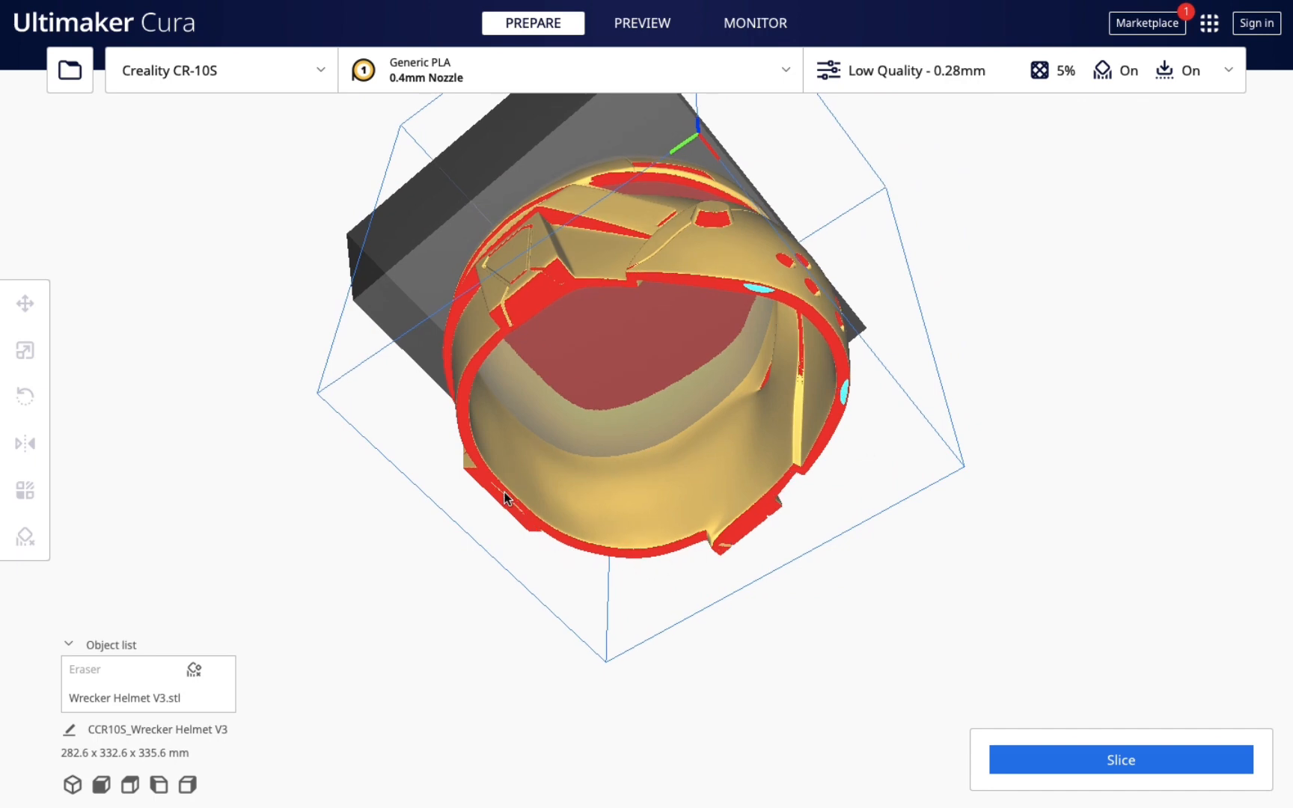
right_drag(896, 215, 1149, 217)
right_drag(908, 491, 1109, 460)
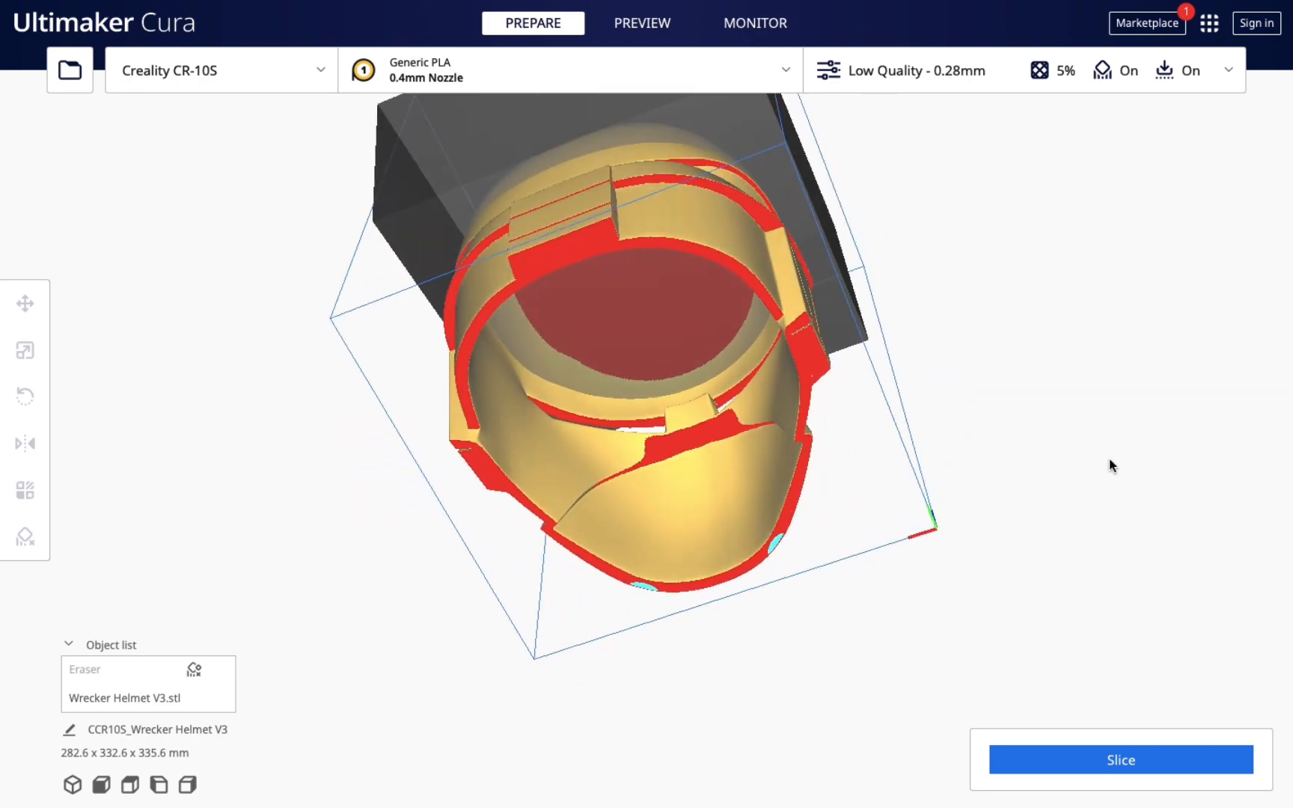
right_drag(939, 614, 999, 625)
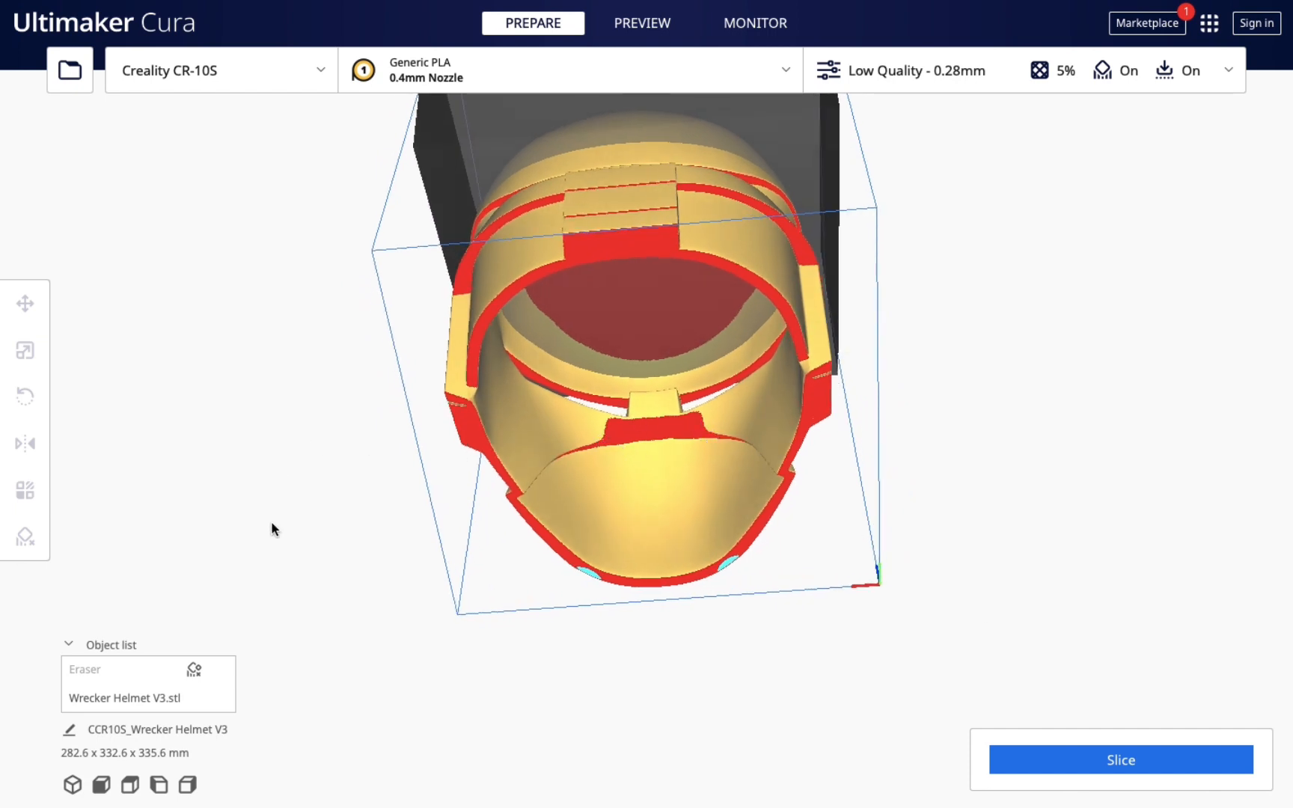
click(666, 489)
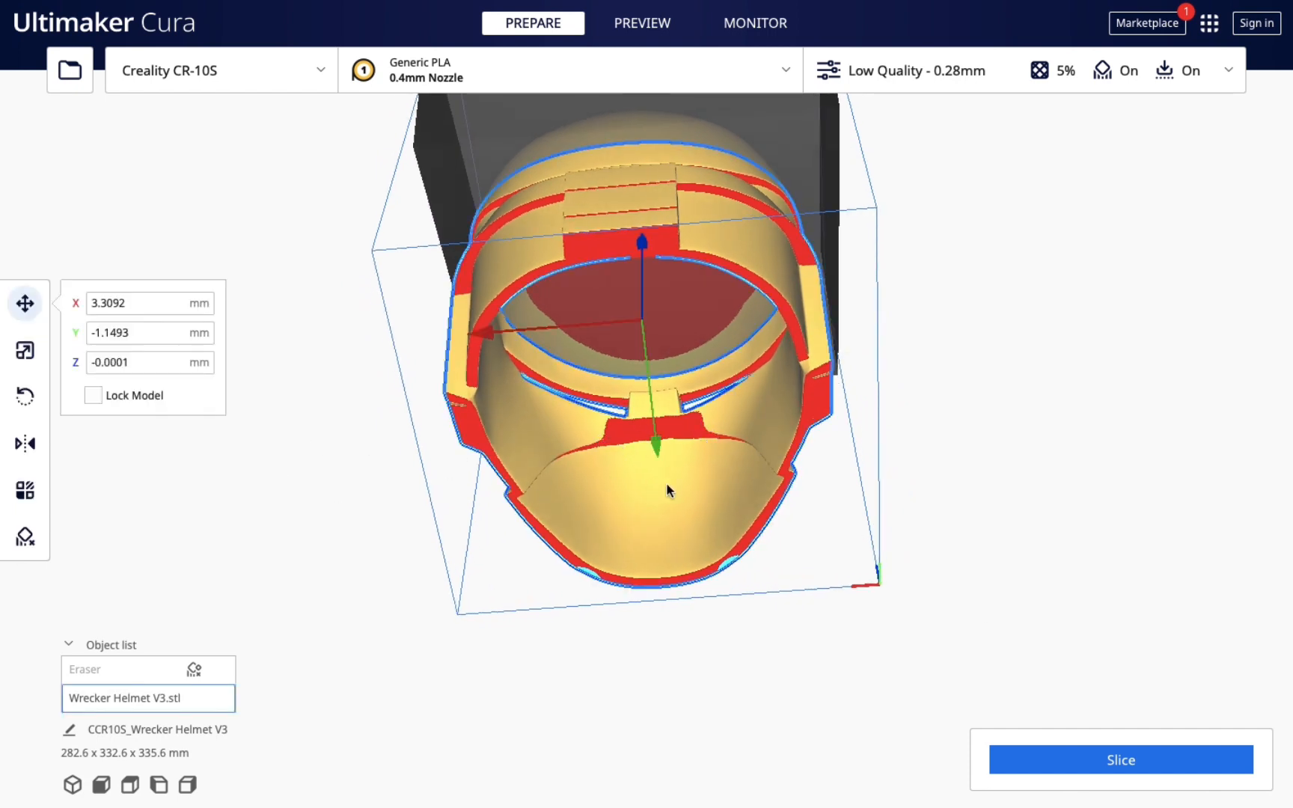
click(27, 536)
click(655, 428)
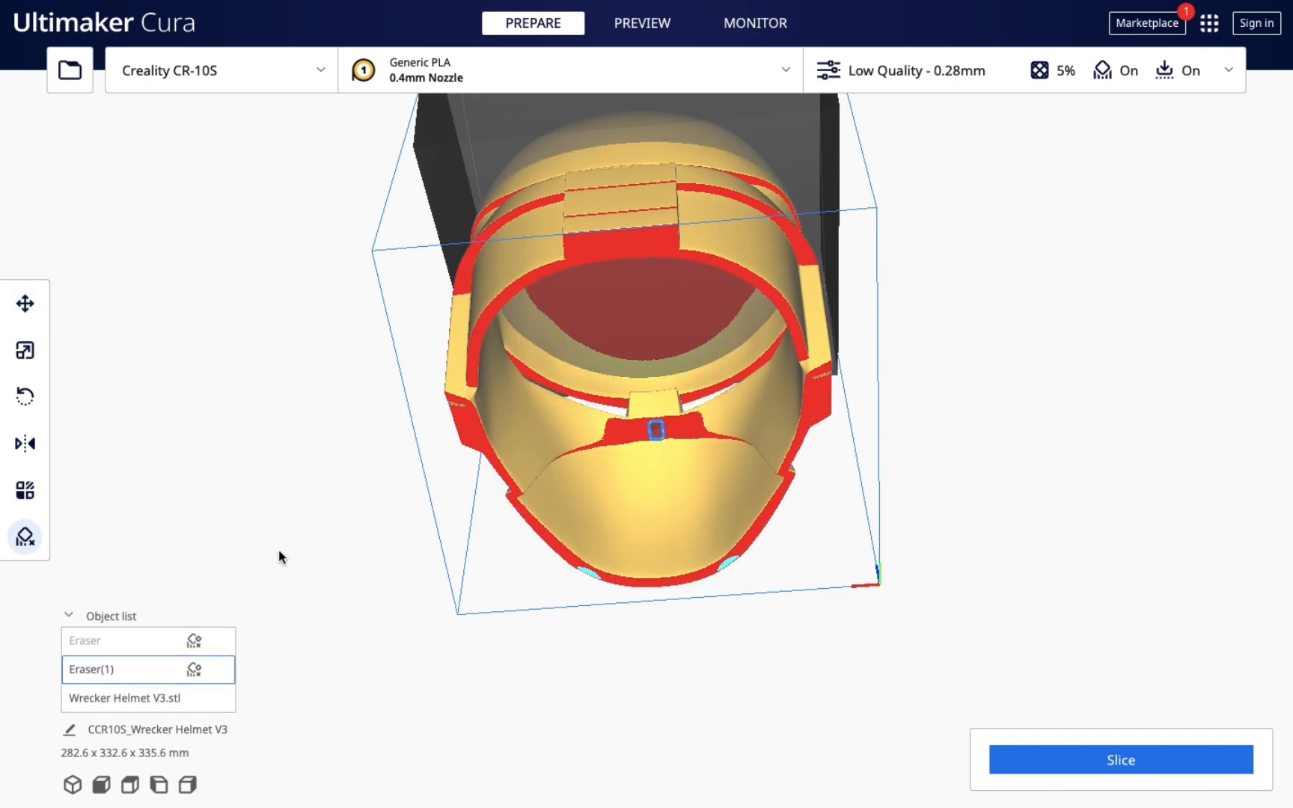
Step: Scale the second support blocker uniformly to about 30.7 mm on each side
click(33, 351)
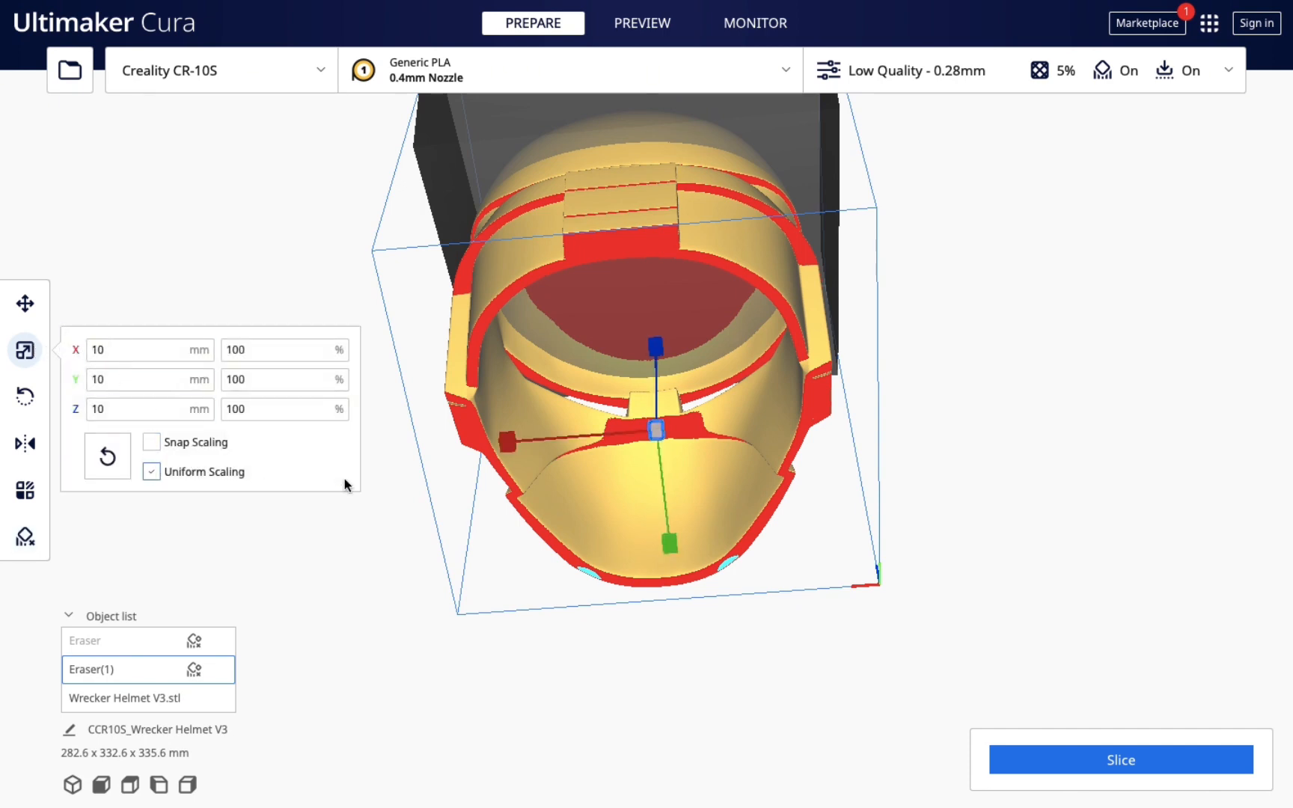
drag(509, 445, 396, 444)
right_drag(1011, 540, 857, 582)
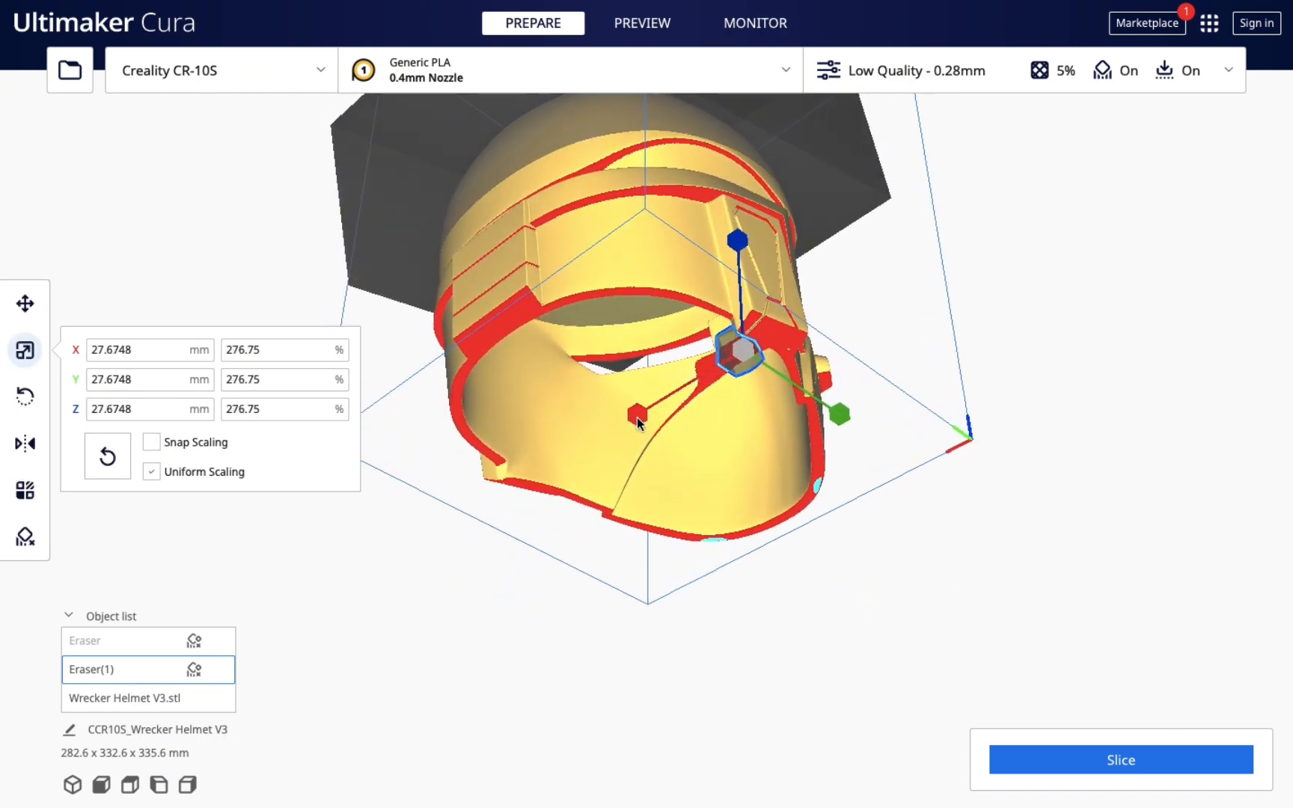
drag(636, 417, 629, 424)
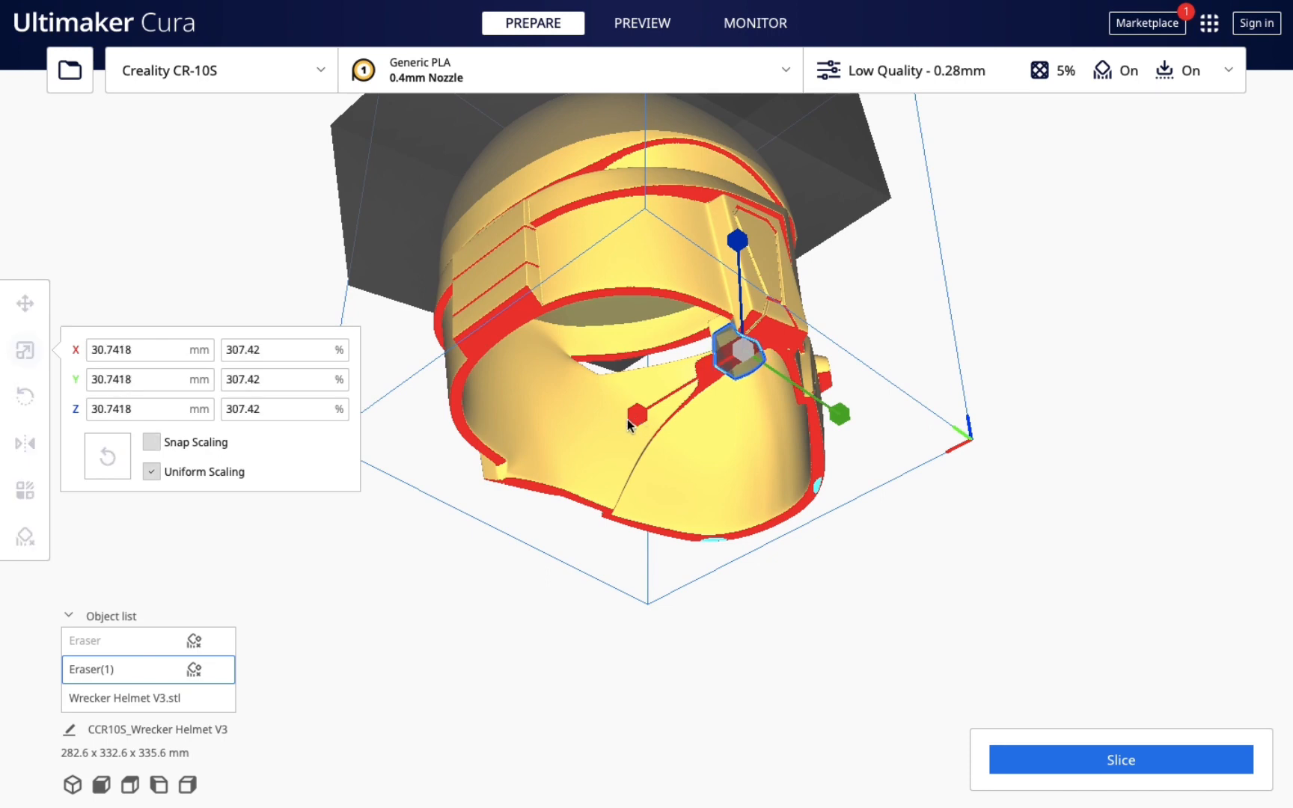
Step: Turn off uniform scaling and stretch the visor support blocker to about 122 mm in X and 57 mm in Z
click(151, 471)
right_drag(764, 586, 889, 585)
drag(534, 409, 383, 412)
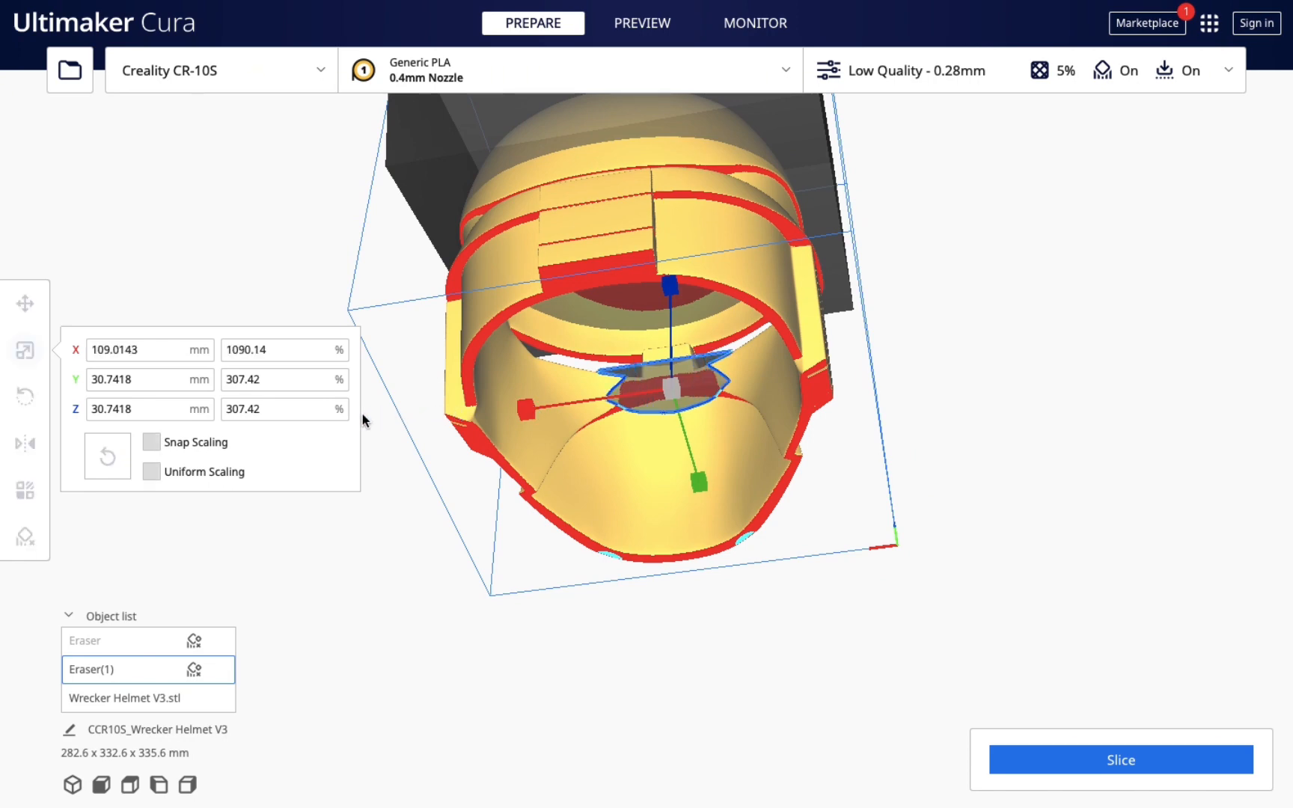
mouse_move(840, 652)
right_down()
mouse_move(620, 641)
mouse_move(583, 596)
mouse_move(692, 655)
mouse_move(880, 672)
right_up()
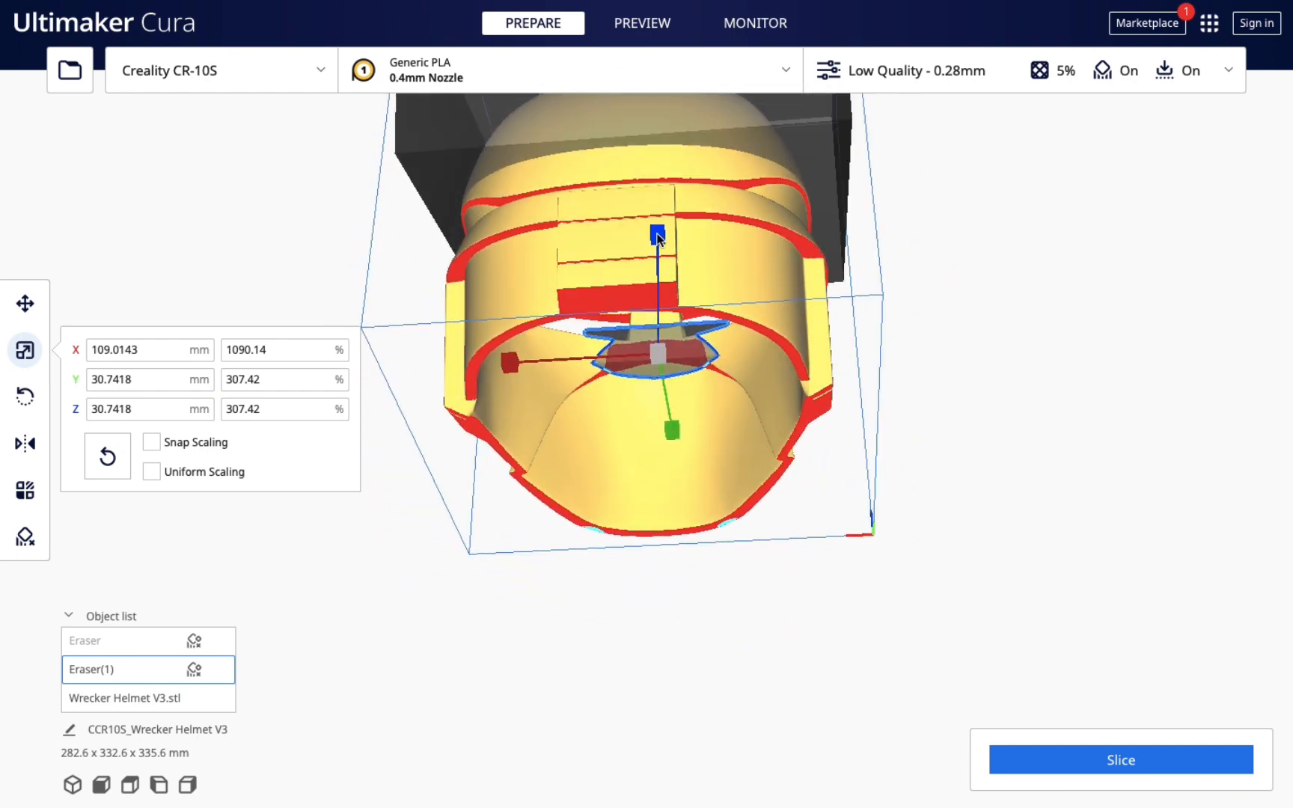
drag(658, 238, 657, 217)
drag(519, 368, 510, 366)
right_drag(767, 542, 499, 621)
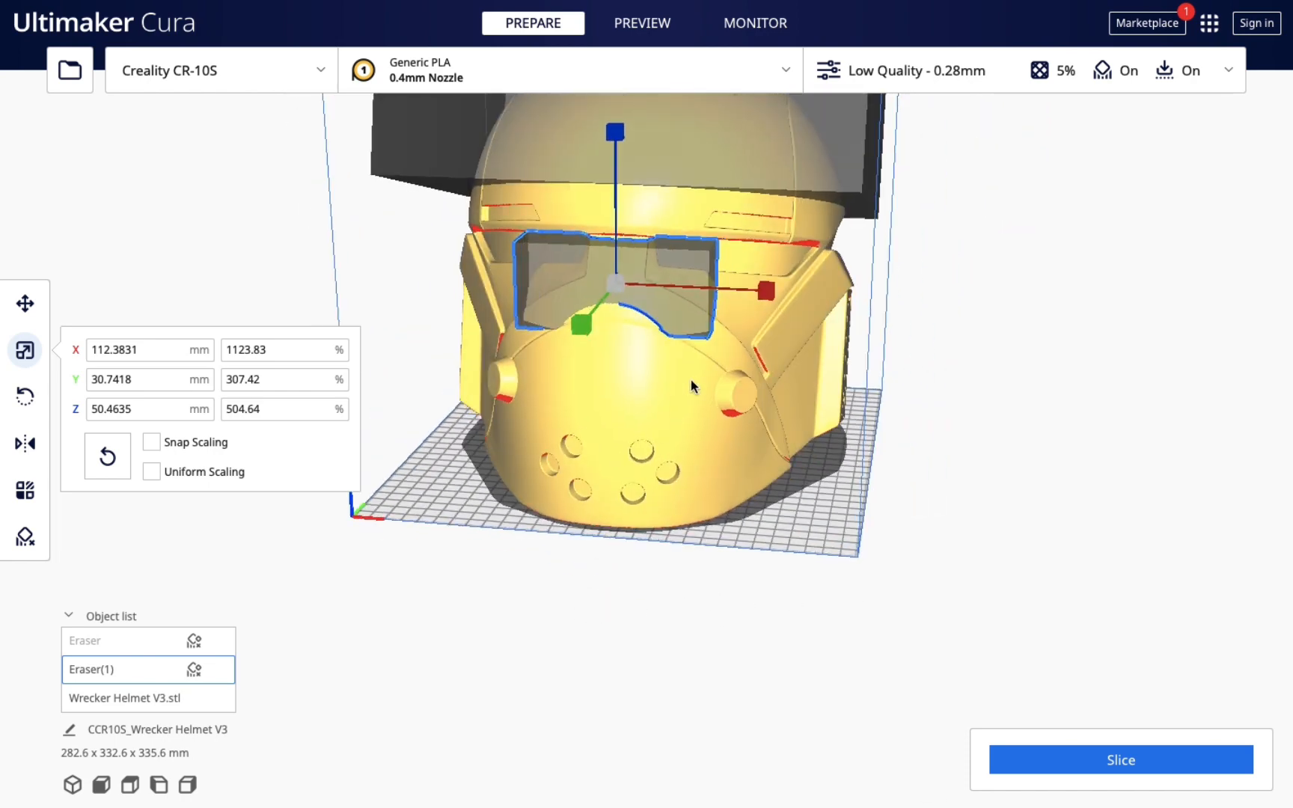
drag(762, 297, 791, 294)
drag(623, 133, 623, 126)
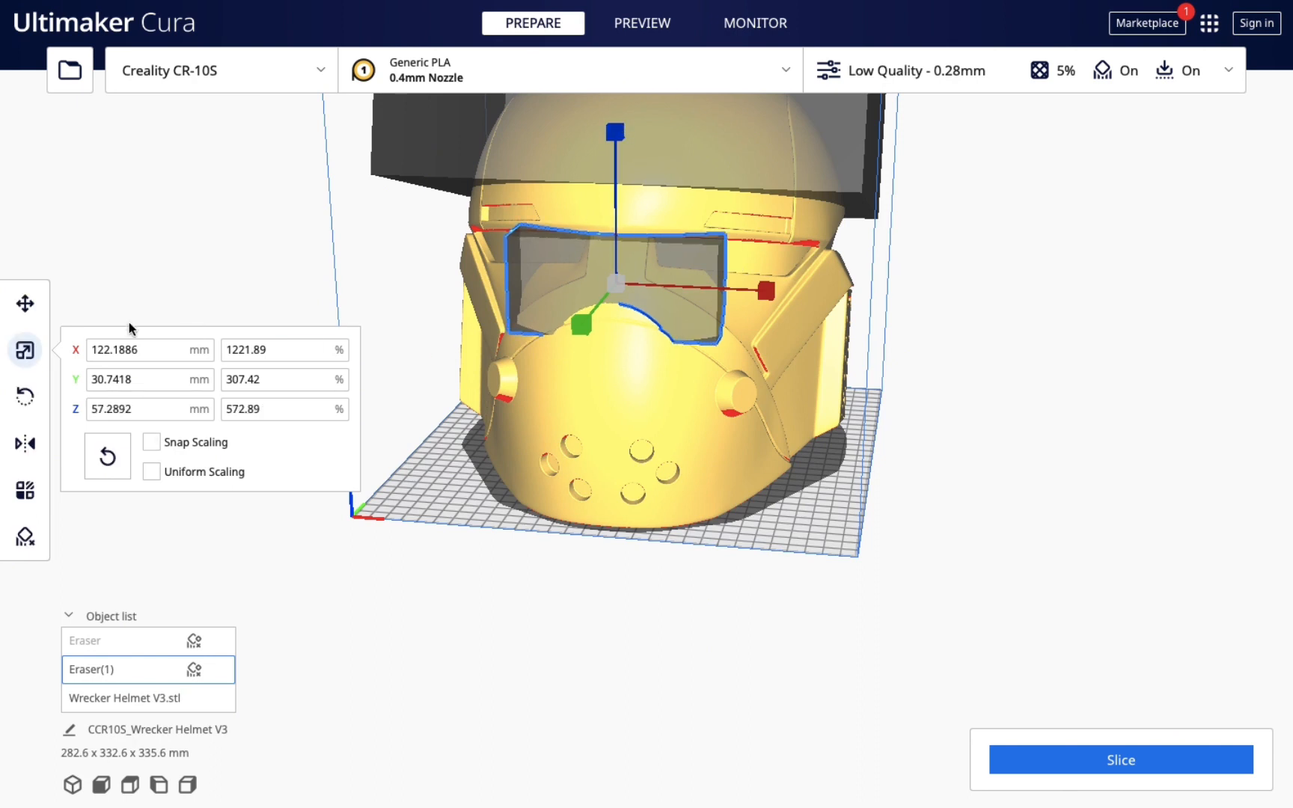
Step: Move the visor support blocker down and along the Y axis to about Y 96.1 mm, Z 91.4 mm
click(25, 303)
drag(622, 117, 625, 149)
right_drag(942, 384, 598, 375)
drag(323, 284, 336, 286)
right_drag(360, 443, 650, 455)
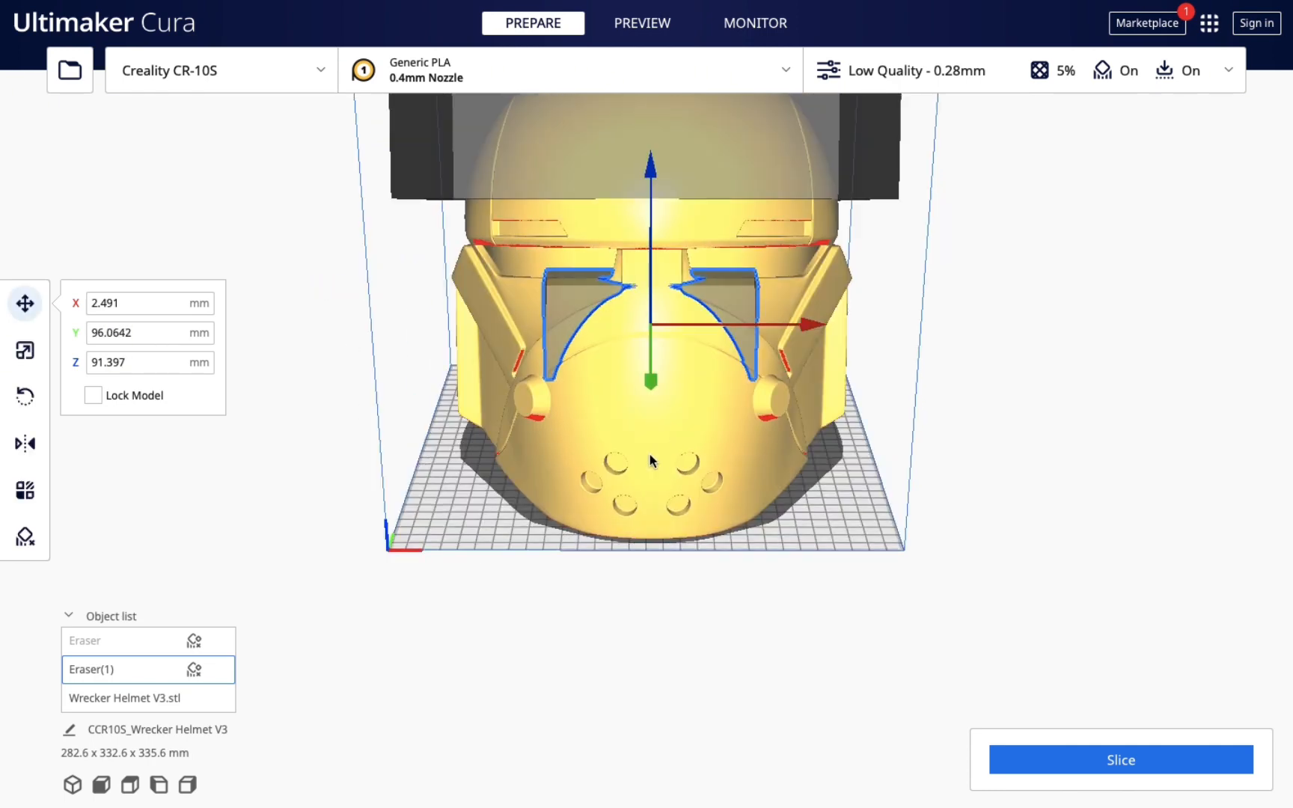
Step: Enlarge the visor support blocker to about 137.9 mm in X, 39.5 mm in Y and 64.9 mm in Z
right_drag(736, 569, 535, 566)
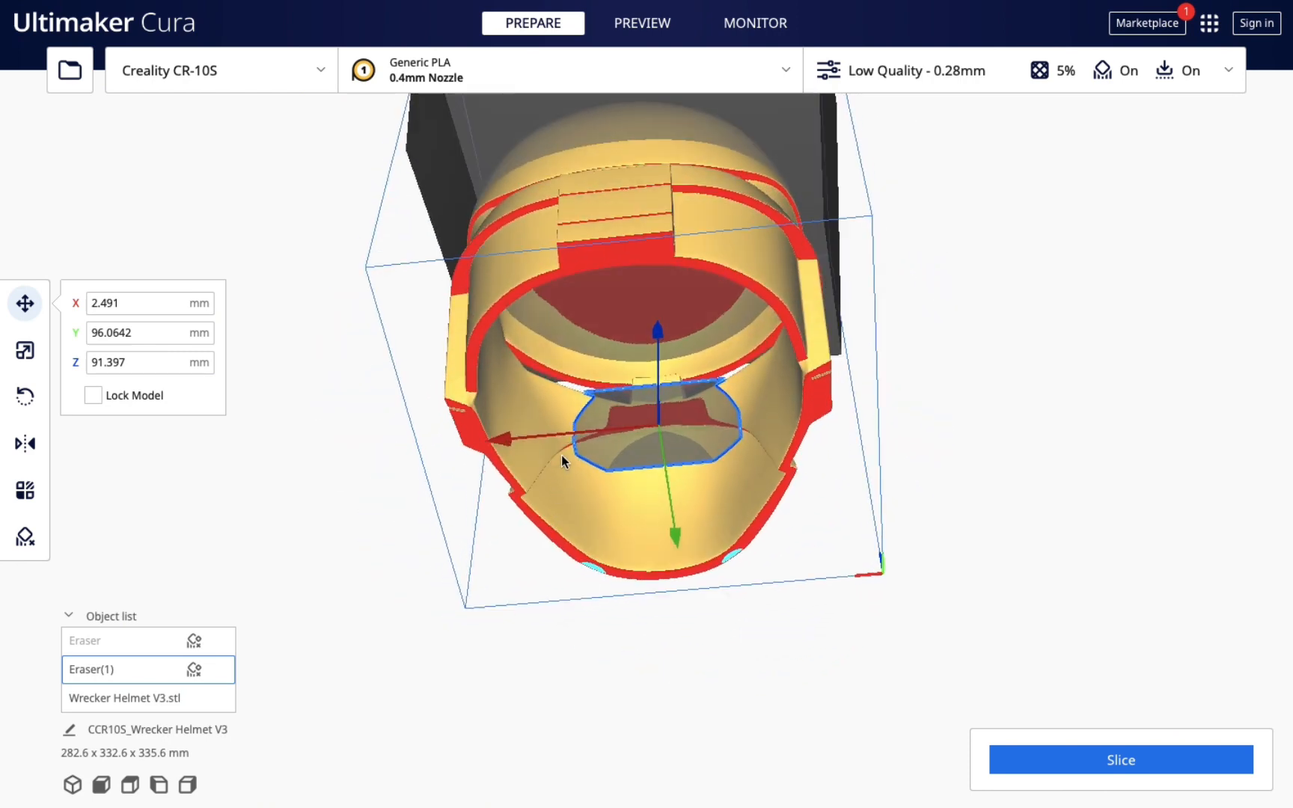
right_drag(675, 649, 741, 648)
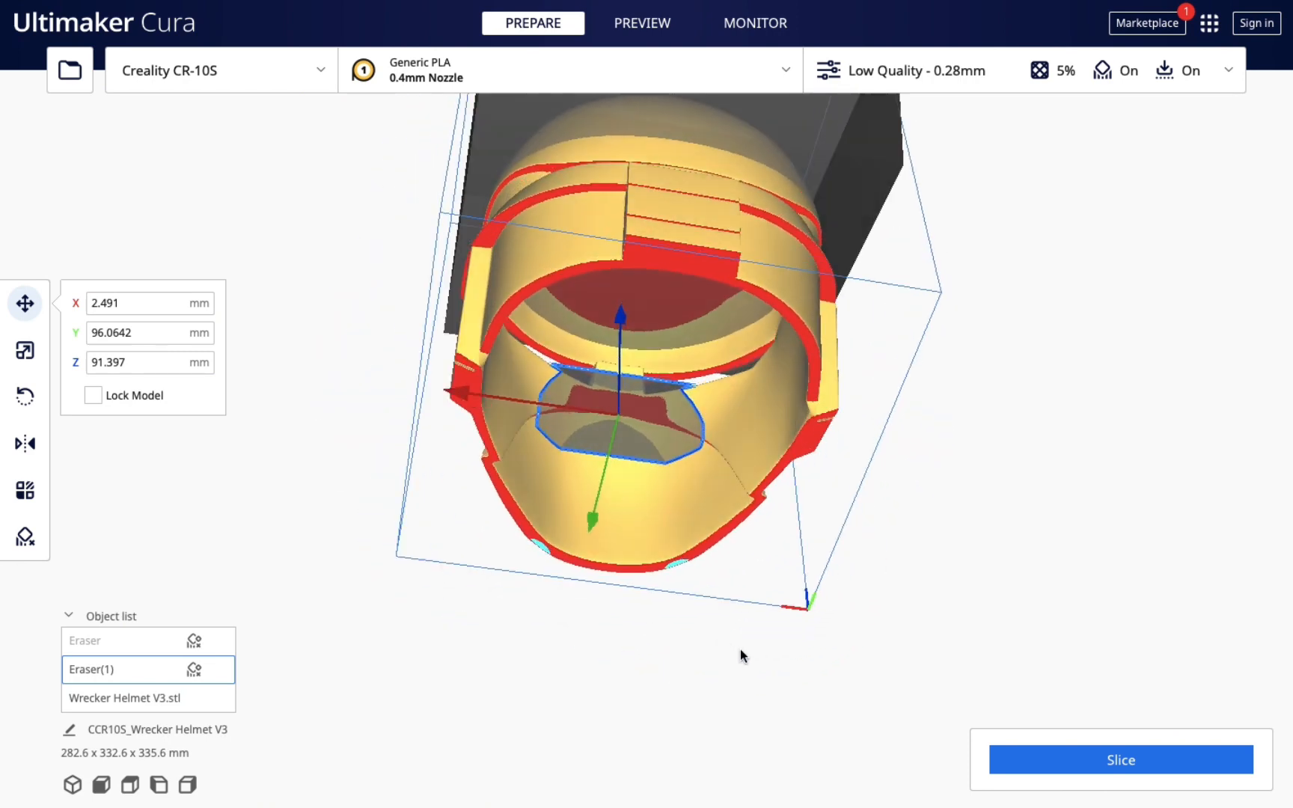
right_drag(544, 660, 380, 393)
right_drag(266, 511, 341, 562)
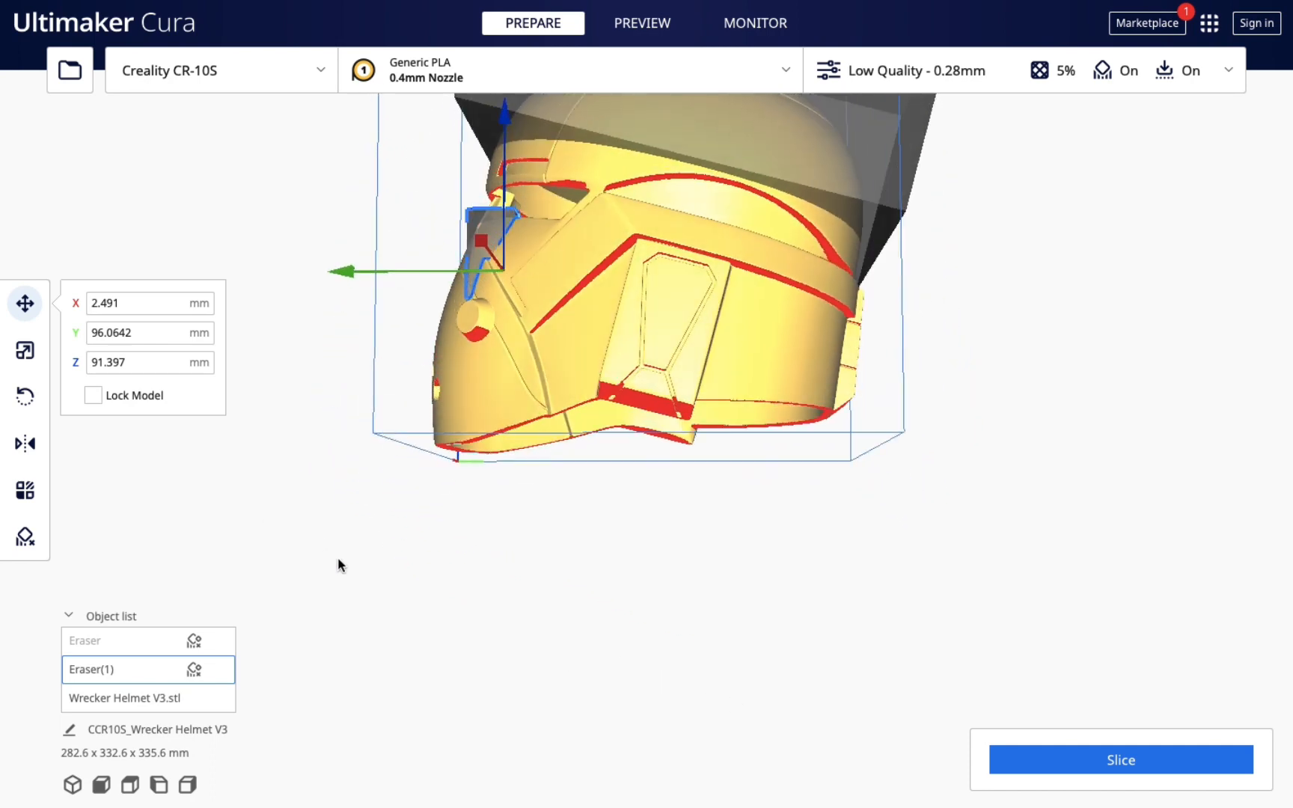
click(25, 358)
drag(354, 273, 341, 273)
drag(338, 268, 335, 266)
drag(506, 131, 506, 110)
right_drag(424, 552, 758, 322)
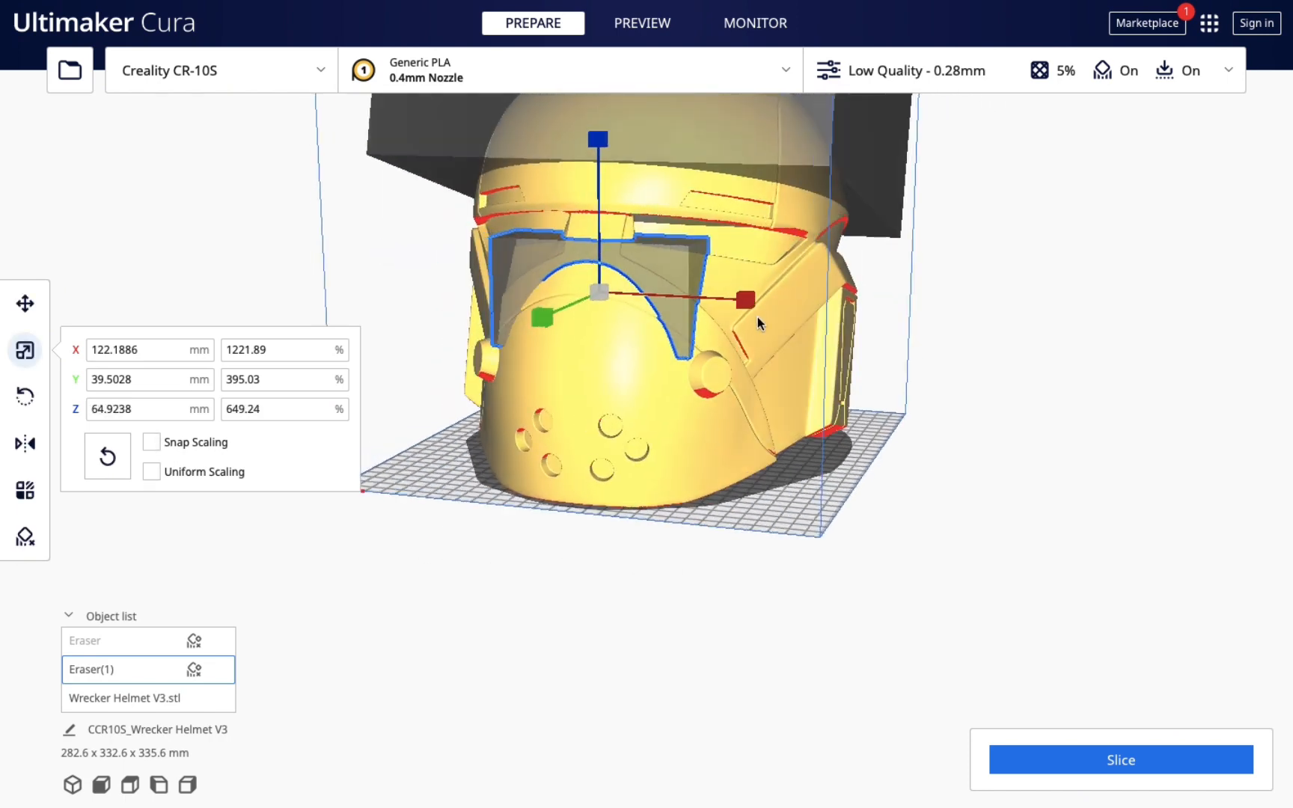
drag(747, 302, 780, 300)
right_drag(897, 470, 874, 428)
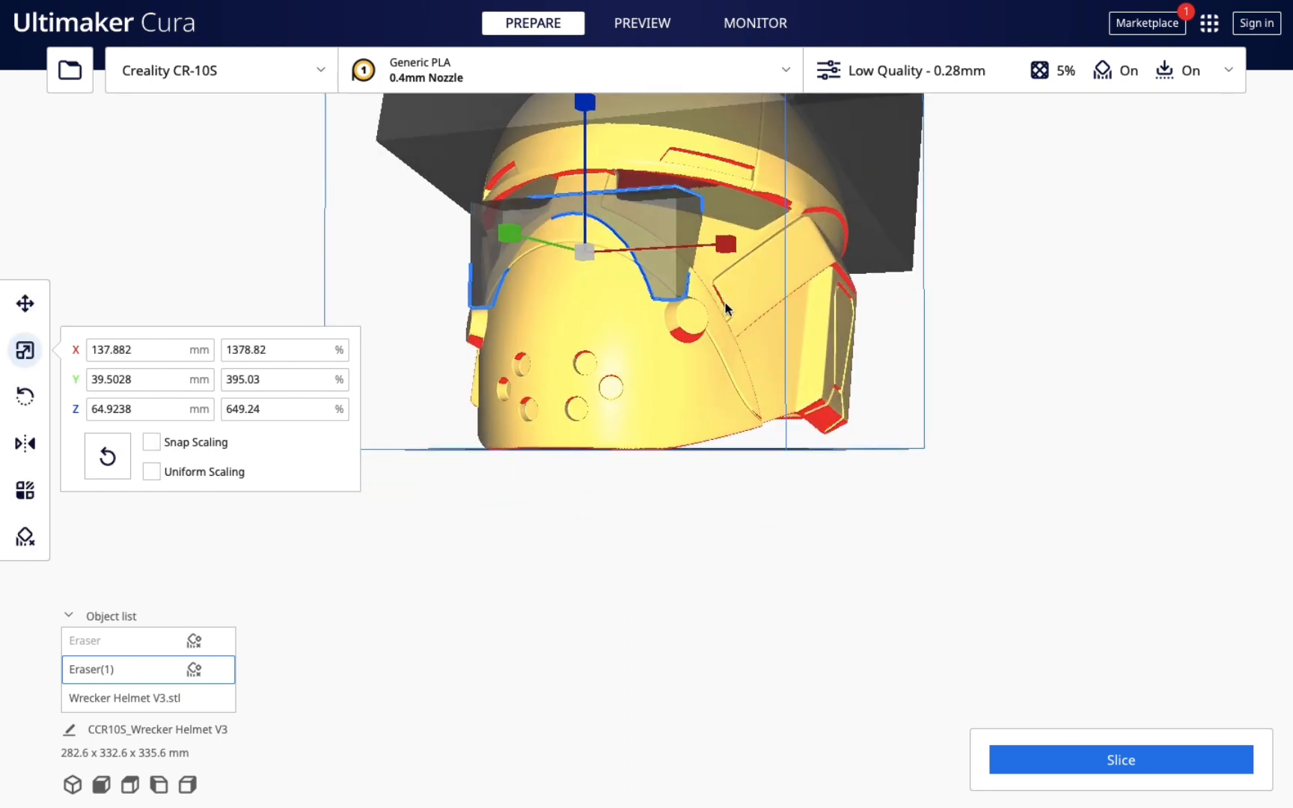
Step: Reposition the visor support blocker over the inner overhang at about Y 94.3 mm, Z 79.5 mm
right_drag(660, 550, 525, 450)
scroll(532, 449, up, 10)
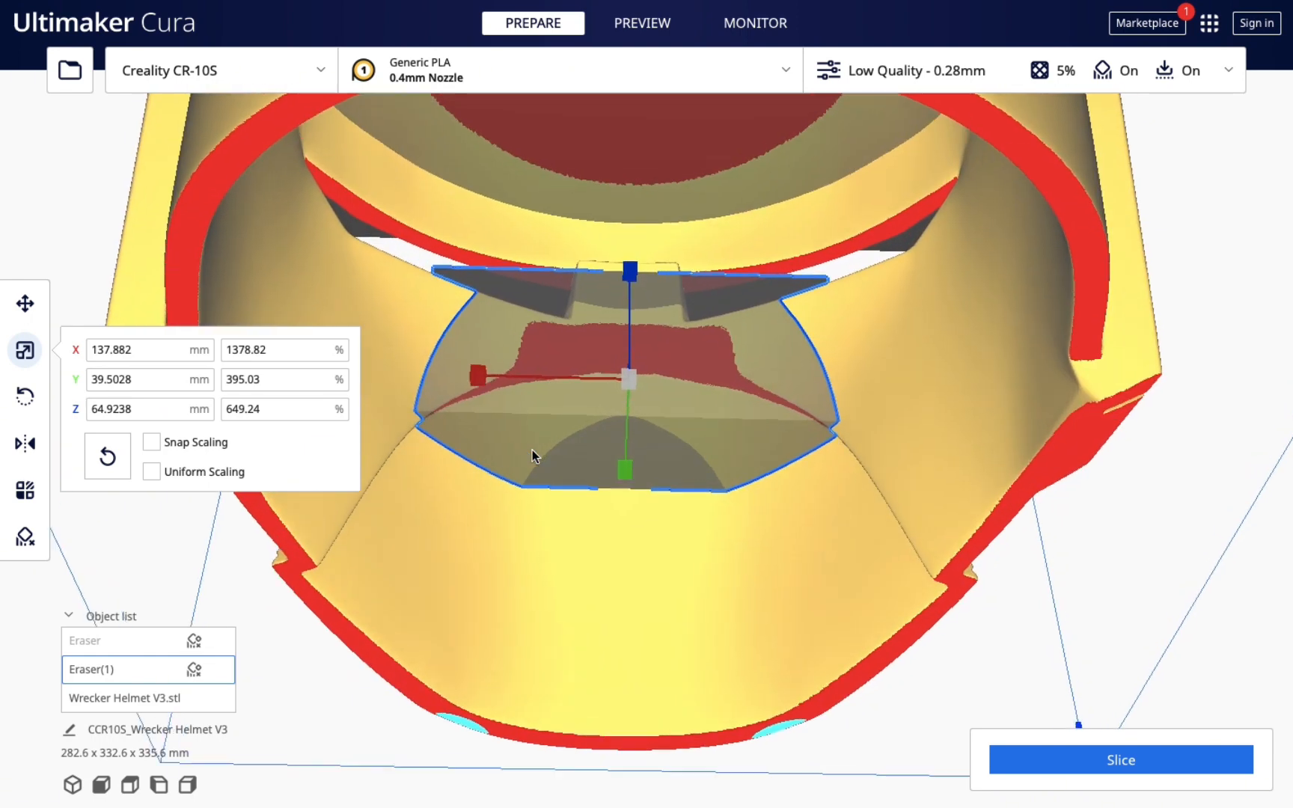
right_drag(583, 528, 678, 536)
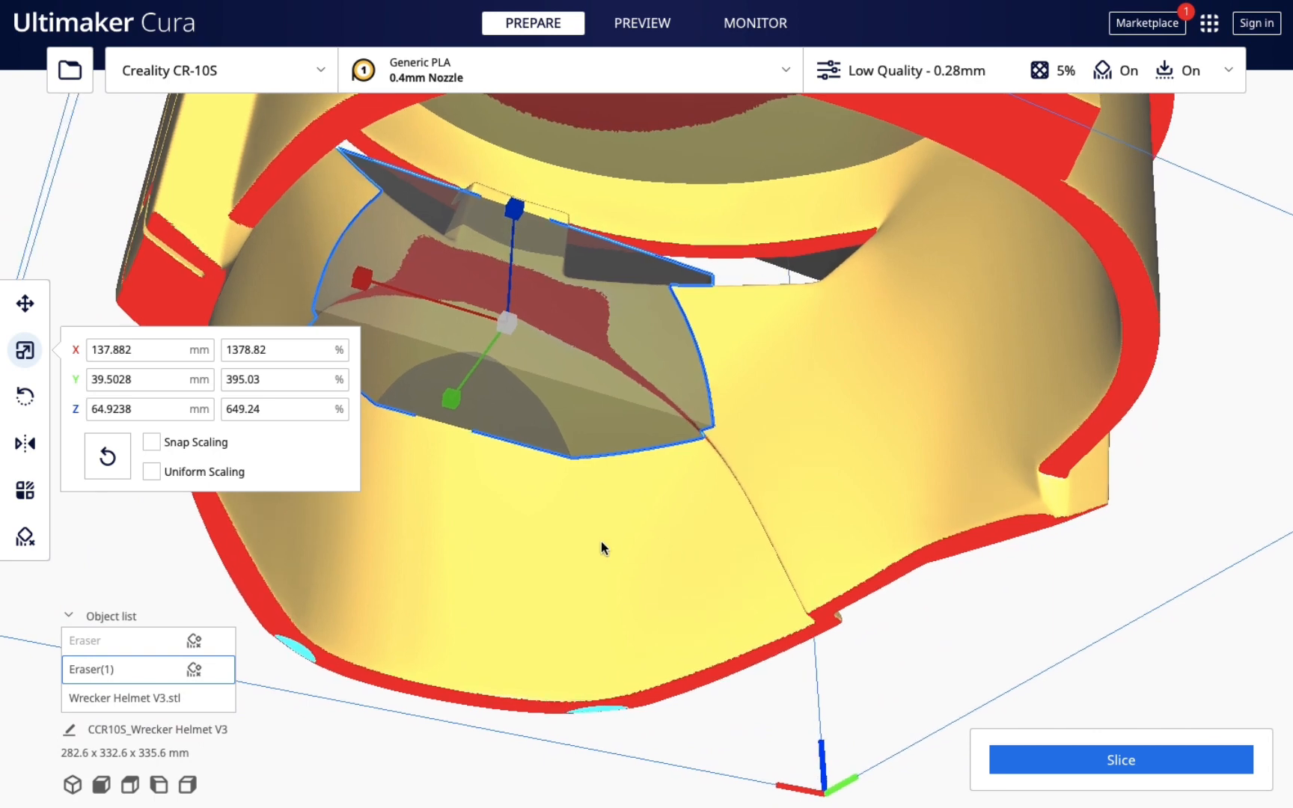
click(25, 305)
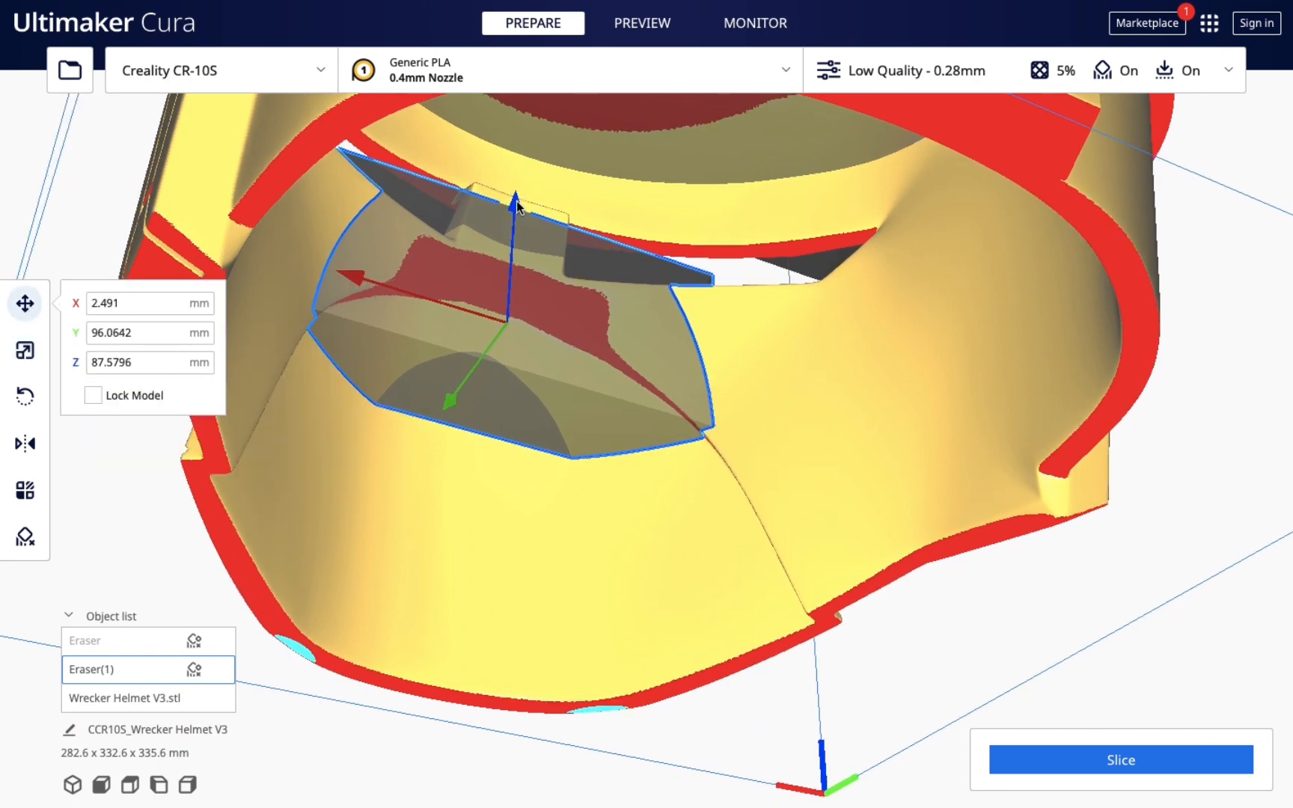
drag(517, 206, 519, 228)
mouse_move(620, 620)
right_down()
mouse_move(695, 631)
mouse_move(343, 646)
mouse_move(565, 647)
right_up()
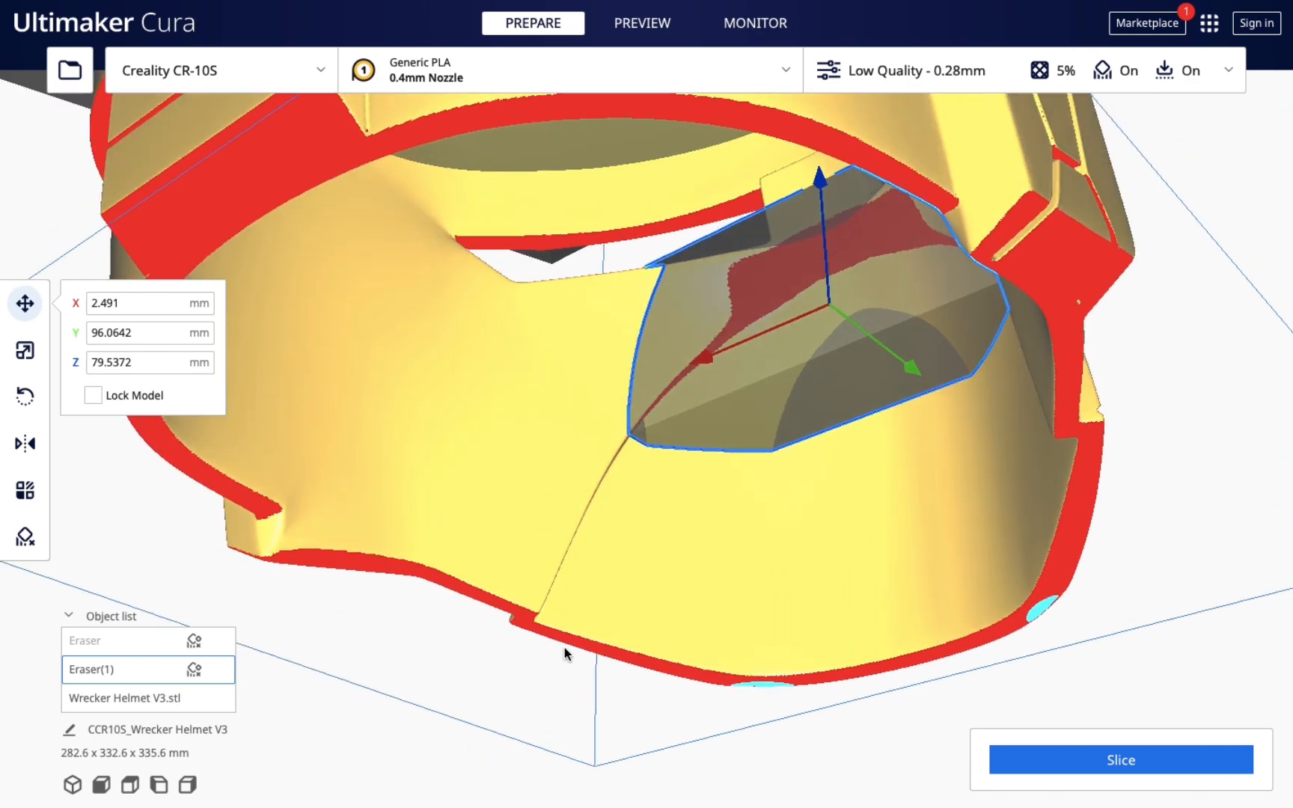
scroll(565, 648, down, 1)
drag(911, 370, 907, 377)
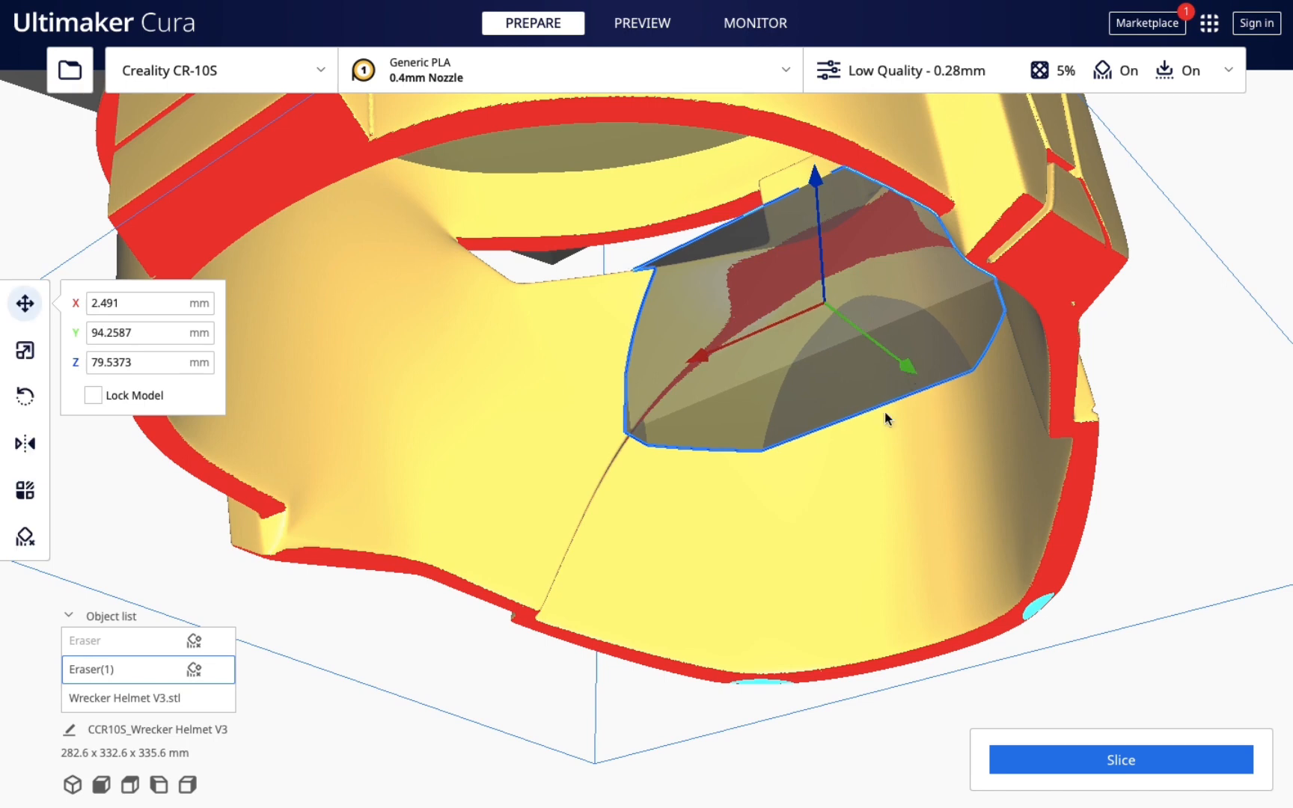
right_drag(981, 512, 998, 441)
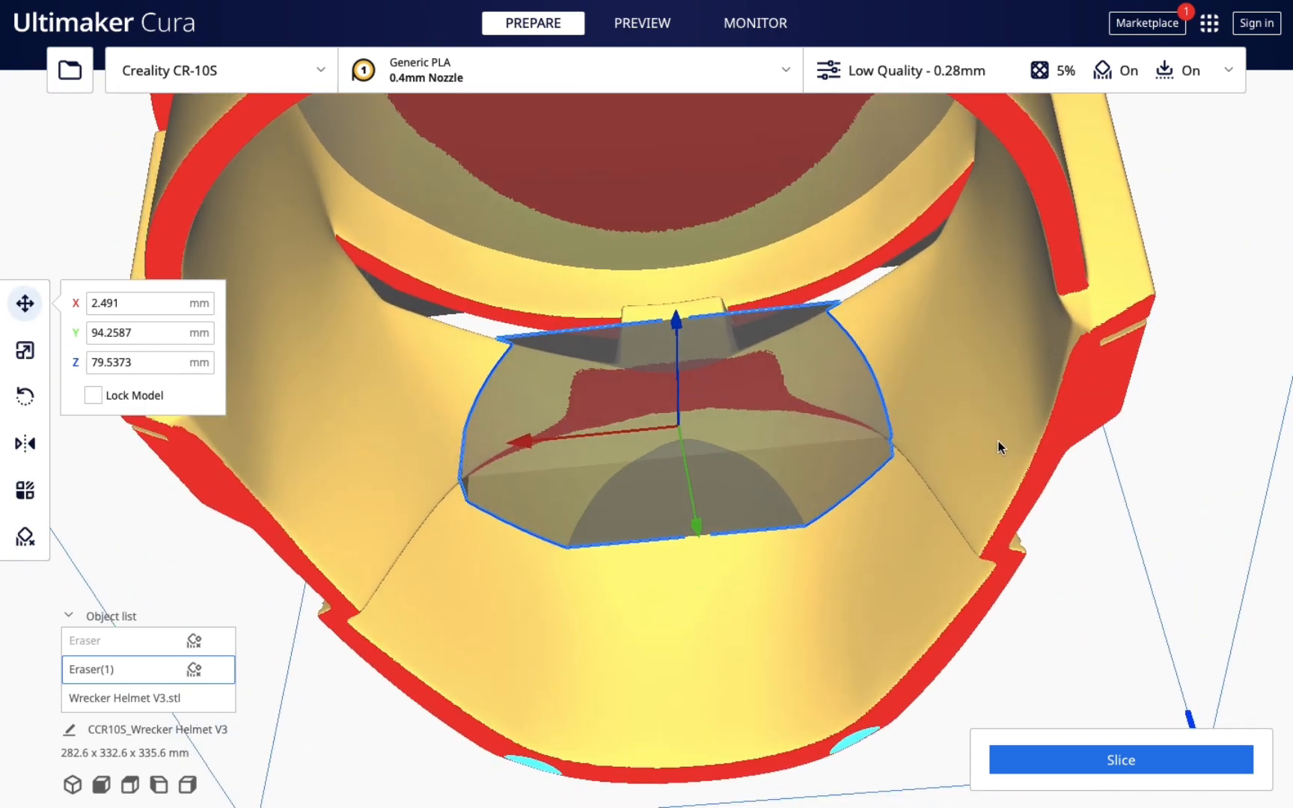
Step: Increase the visor support blocker's height to about 72.6 mm in Z and select the helmet
click(25, 351)
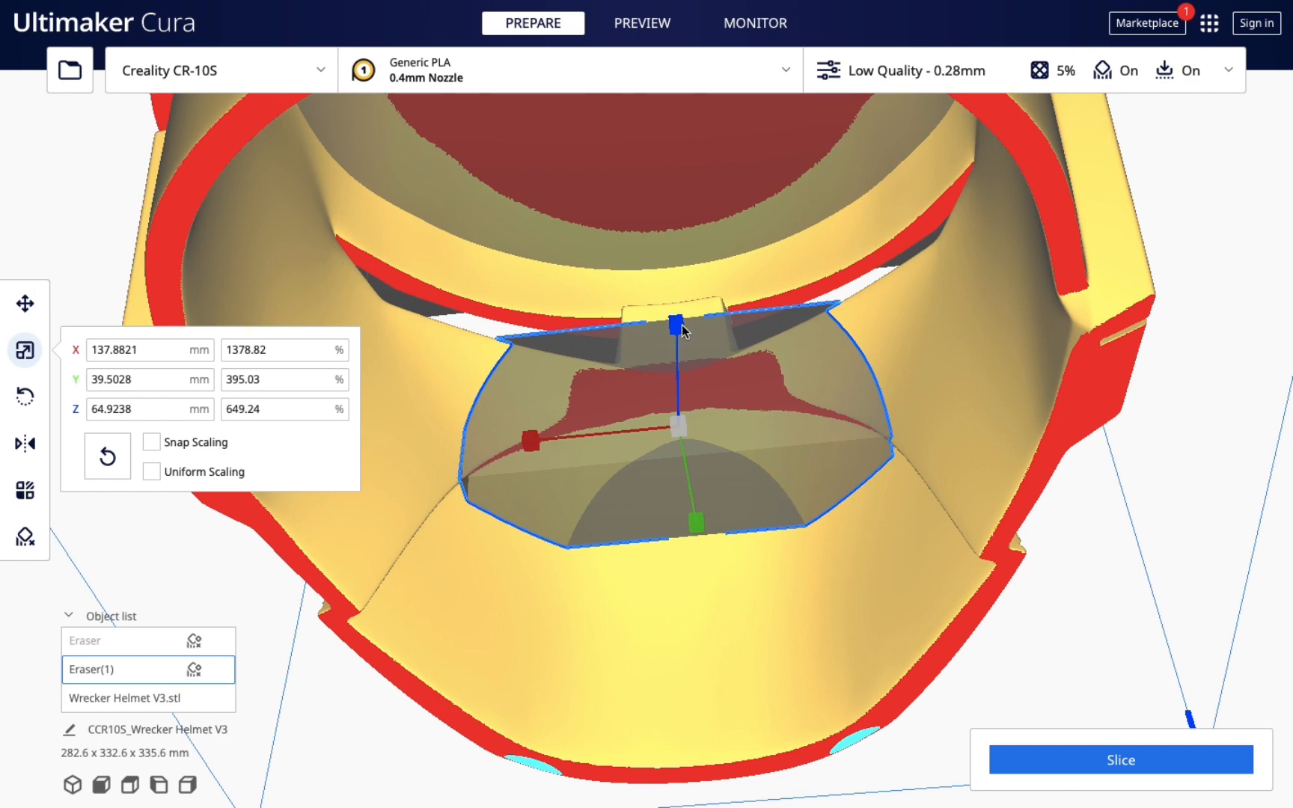
drag(678, 321, 681, 403)
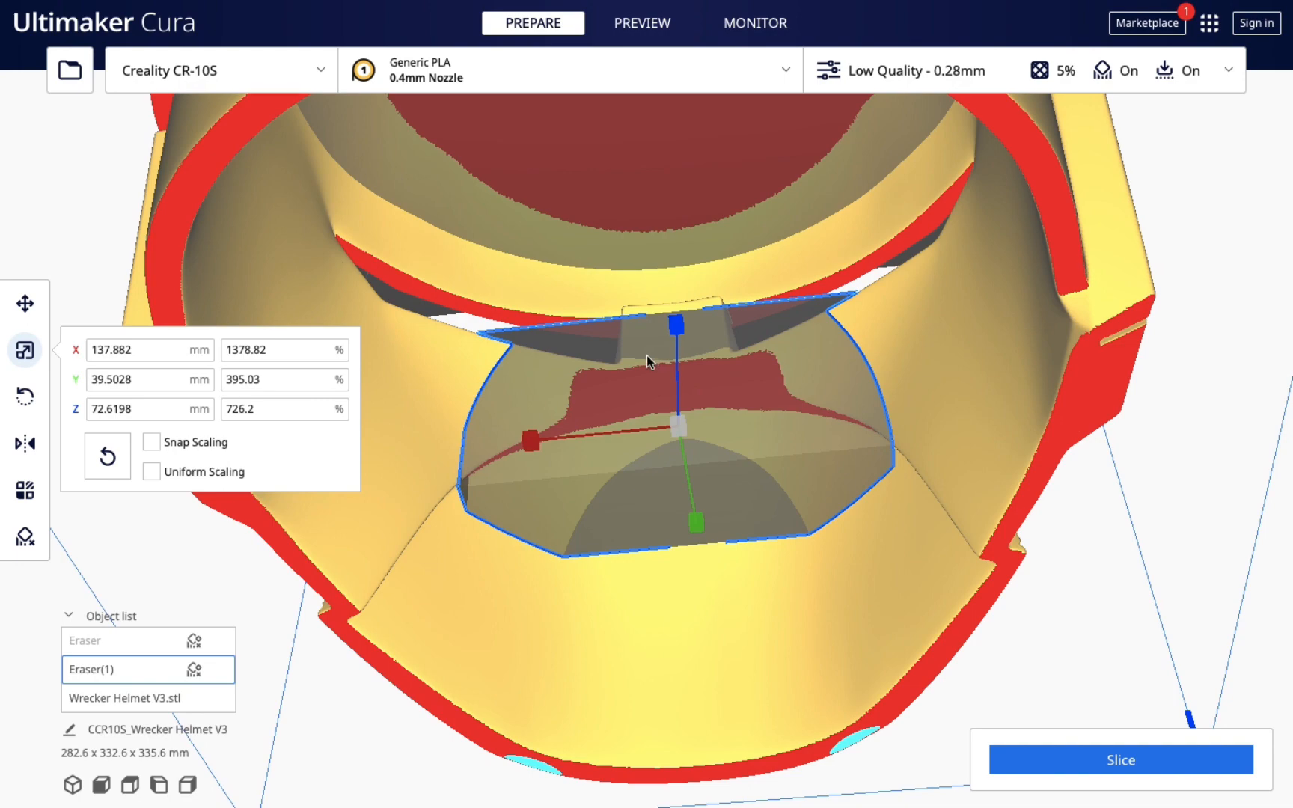
click(697, 606)
Step: Examine the remaining marked overhangs around the helmet's visor, cheek knobs, side panels and back band
right_drag(775, 615, 555, 253)
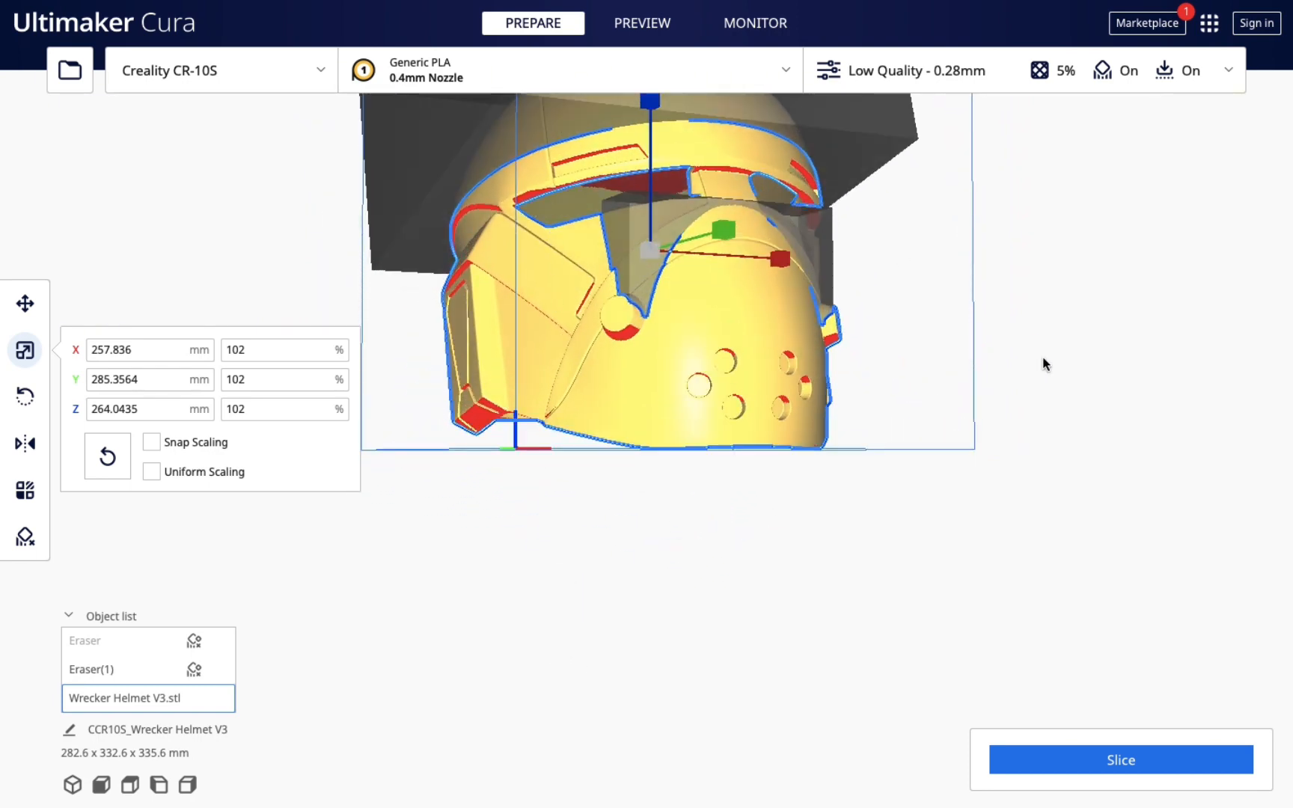
right_drag(1033, 363, 941, 396)
right_drag(1090, 407, 1062, 399)
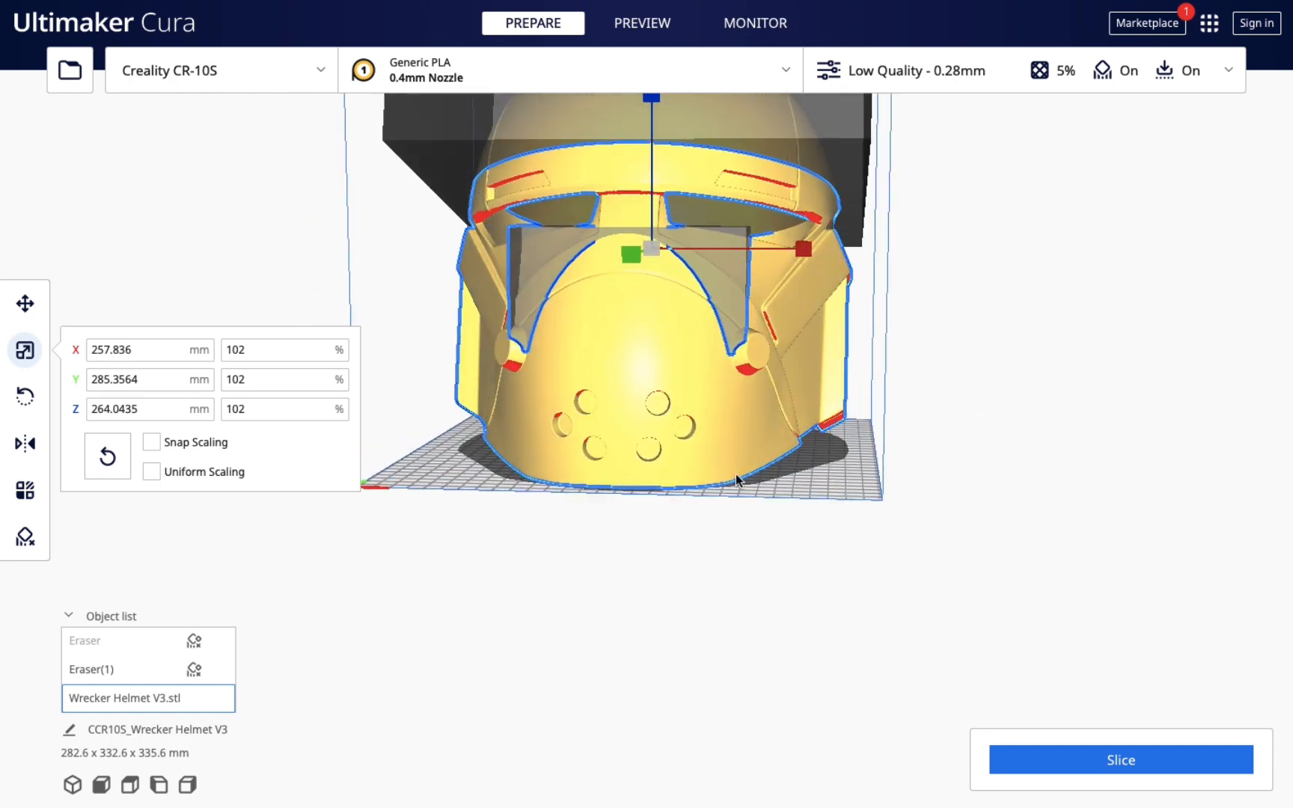
right_drag(628, 538, 854, 544)
mouse_move(701, 550)
right_down()
mouse_move(802, 551)
mouse_move(805, 508)
mouse_move(888, 527)
mouse_move(545, 574)
mouse_move(696, 578)
mouse_move(542, 563)
mouse_move(676, 554)
mouse_move(503, 544)
mouse_move(680, 555)
right_up()
right_drag(538, 560, 724, 384)
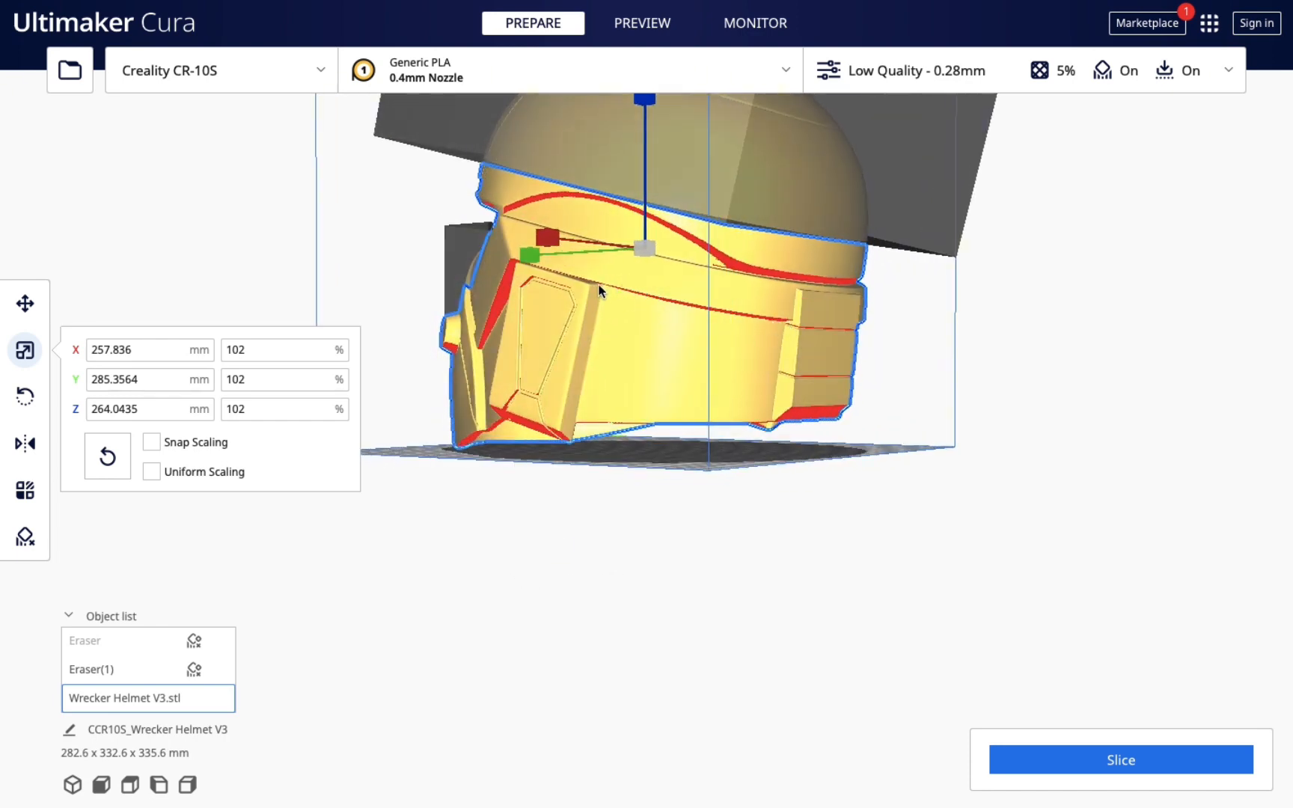
right_drag(600, 590, 764, 596)
right_drag(613, 576, 794, 597)
right_drag(537, 589, 606, 554)
scroll(606, 555, up, 2)
scroll(606, 555, up, 1)
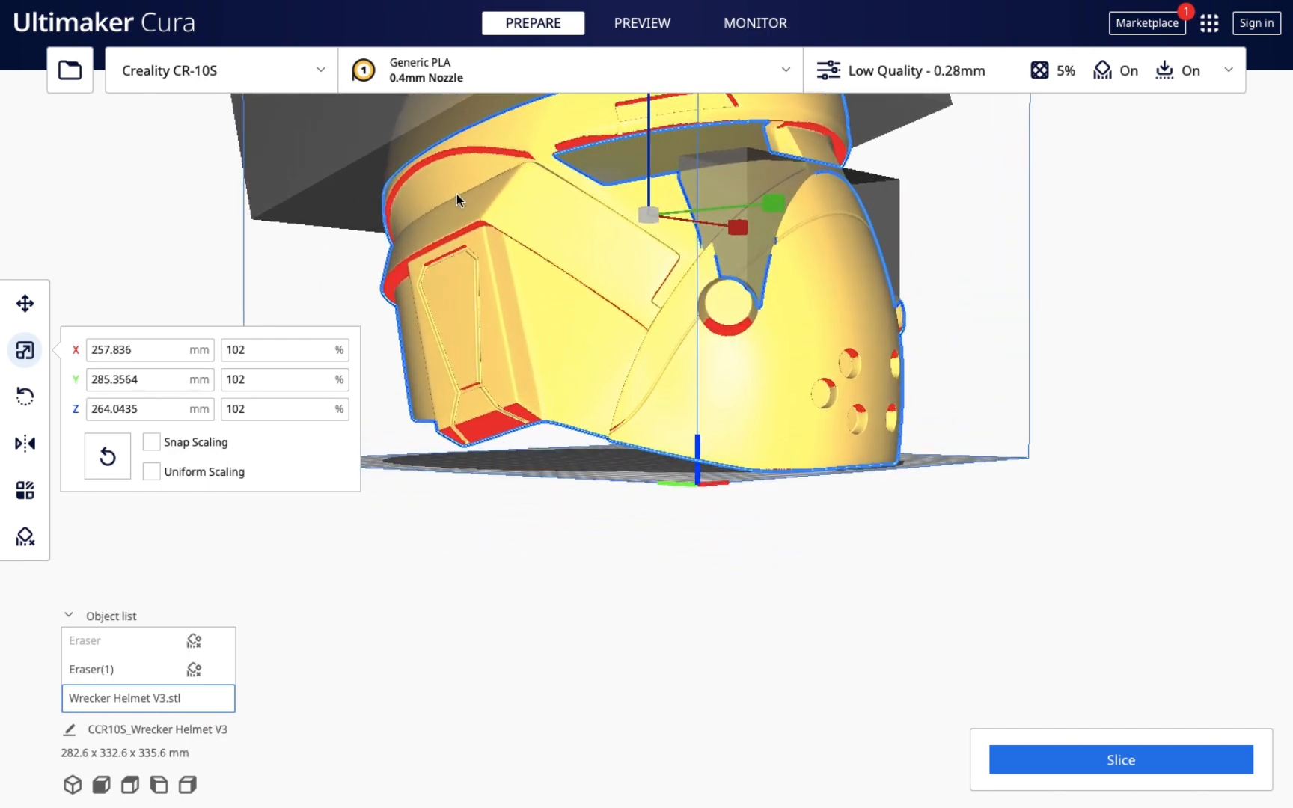
right_drag(523, 582, 376, 508)
right_drag(741, 528, 741, 572)
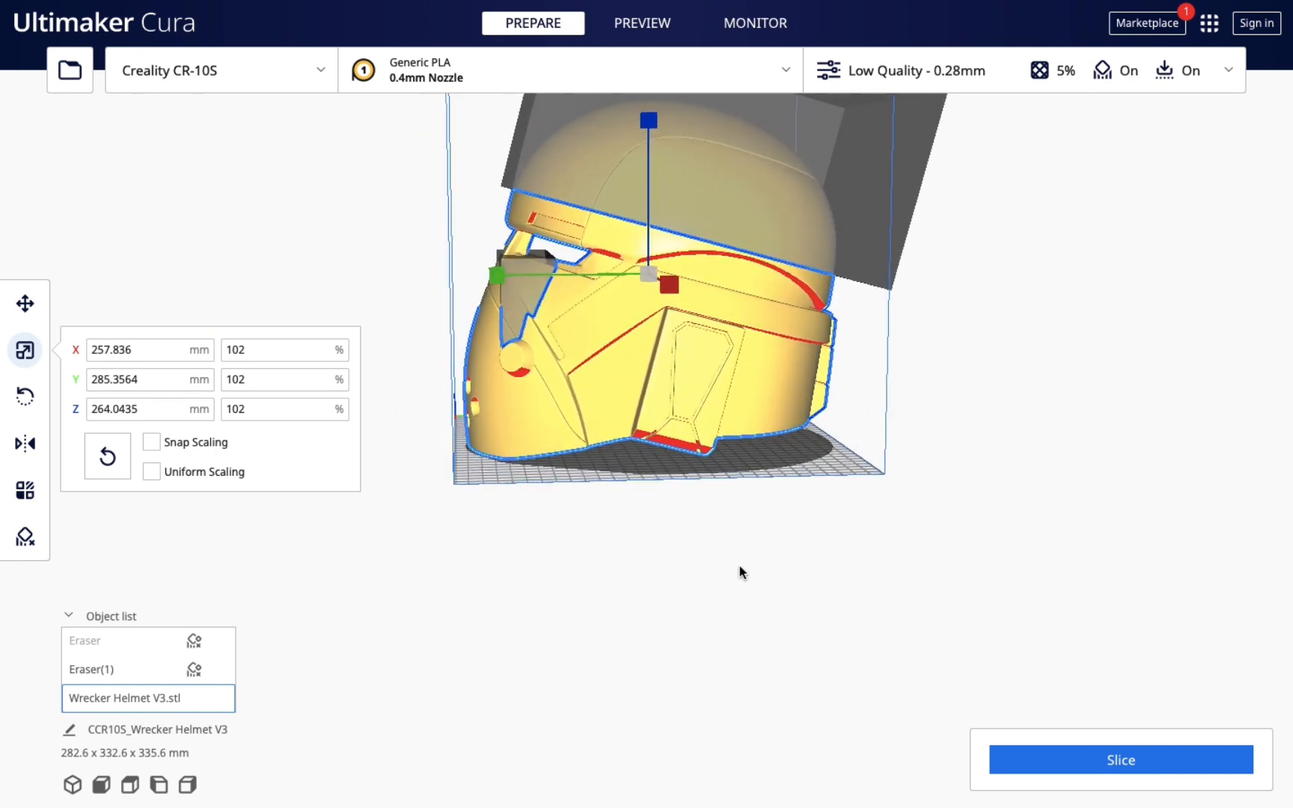
mouse_move(657, 541)
right_down()
mouse_move(915, 549)
mouse_move(932, 563)
mouse_move(748, 563)
mouse_move(709, 541)
mouse_move(671, 544)
right_up()
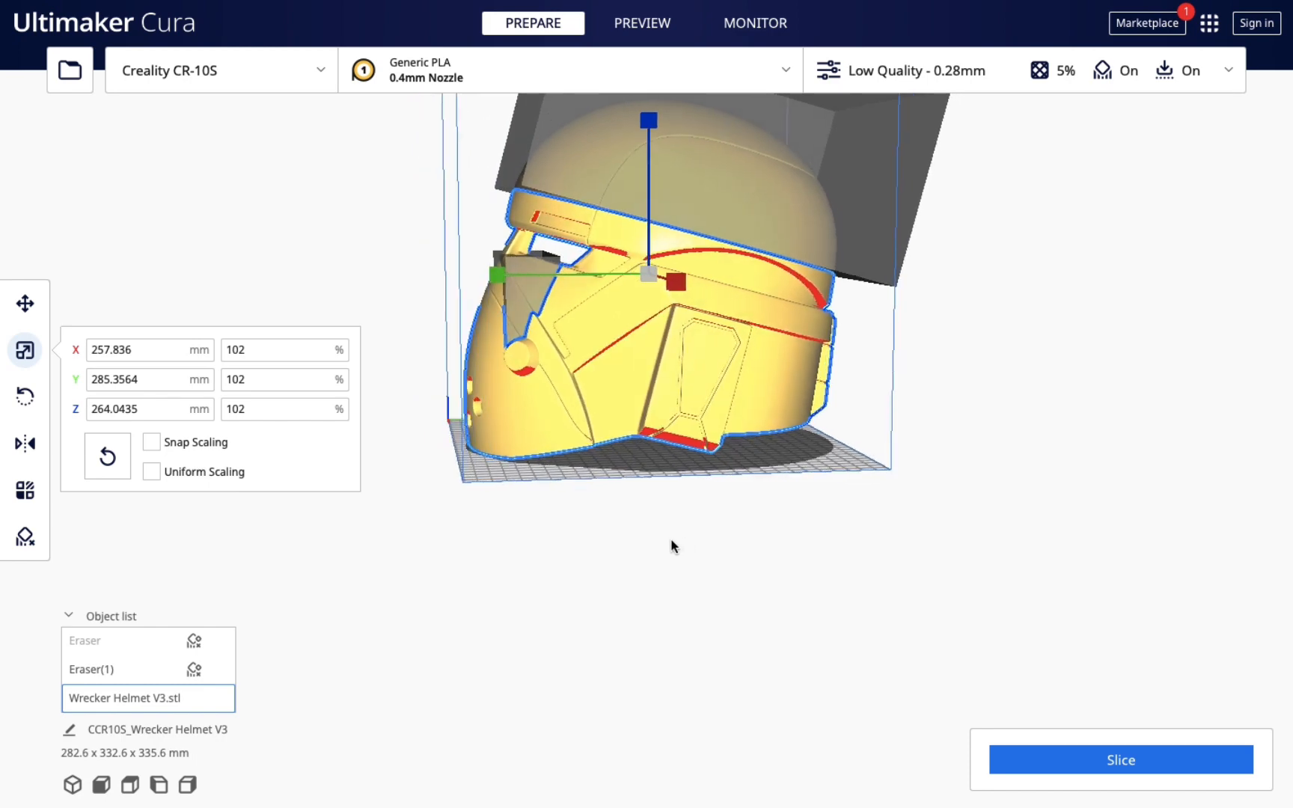
Step: Add a third support blocker at the centre of the helmet's back, just above the curved overhang below the dome
right_drag(671, 547, 312, 528)
click(25, 536)
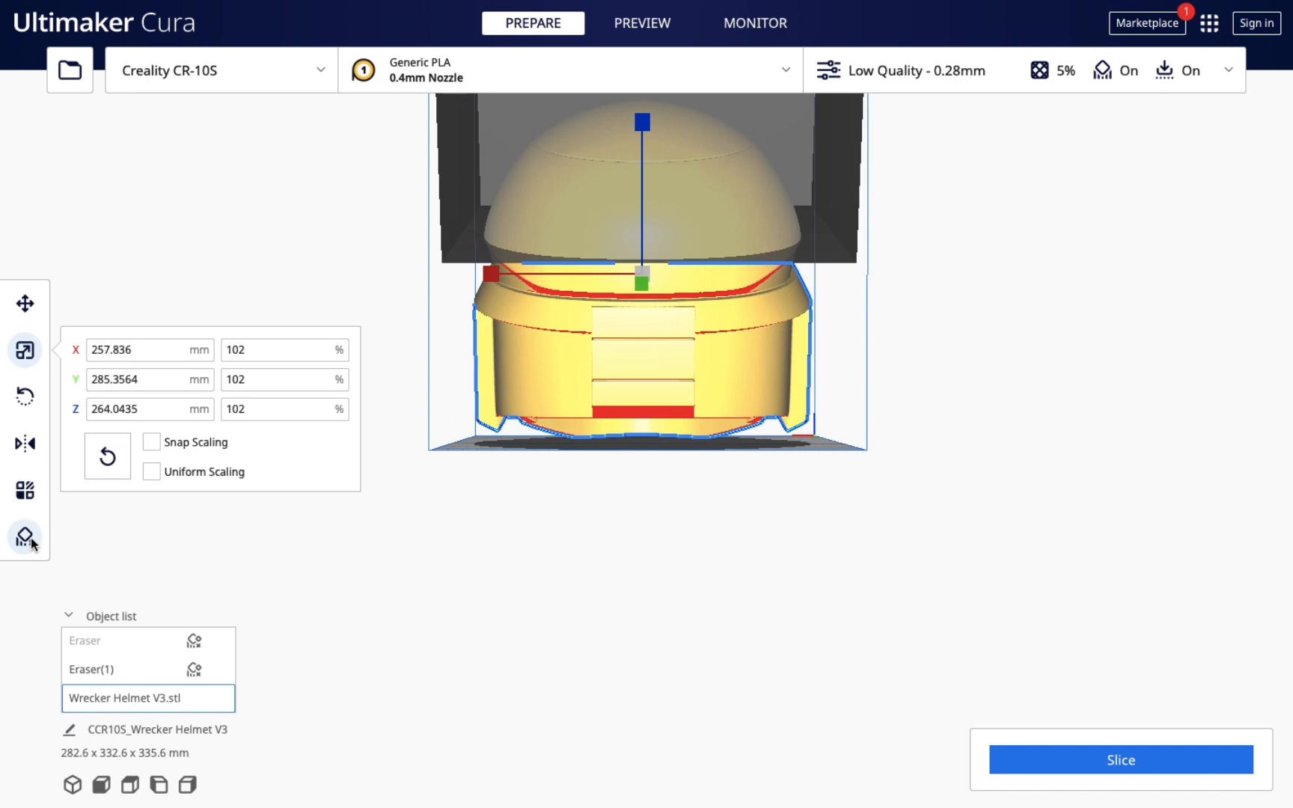
click(652, 279)
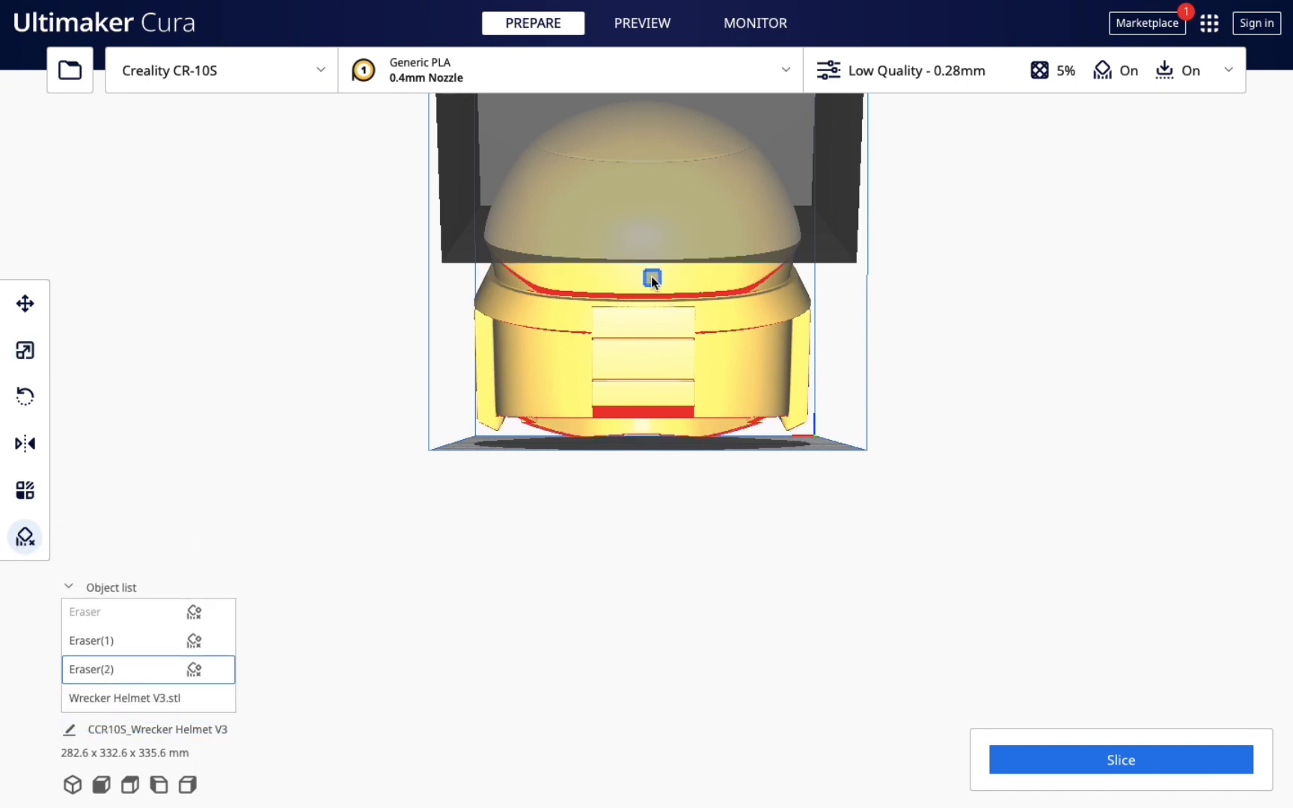
Step: Turn on uniform scaling and enlarge the rear support blocker to about 65.2 mm on each side
click(25, 350)
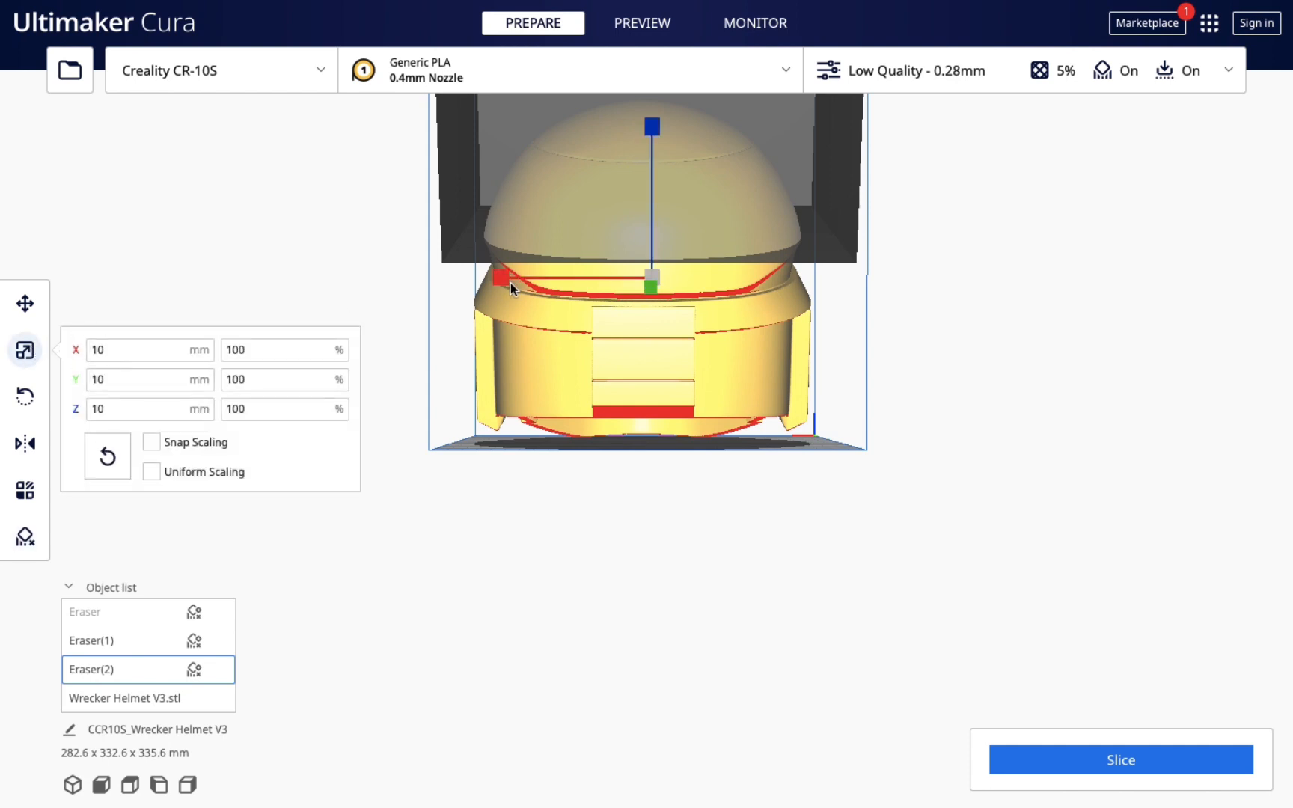
click(161, 476)
drag(496, 280, 263, 297)
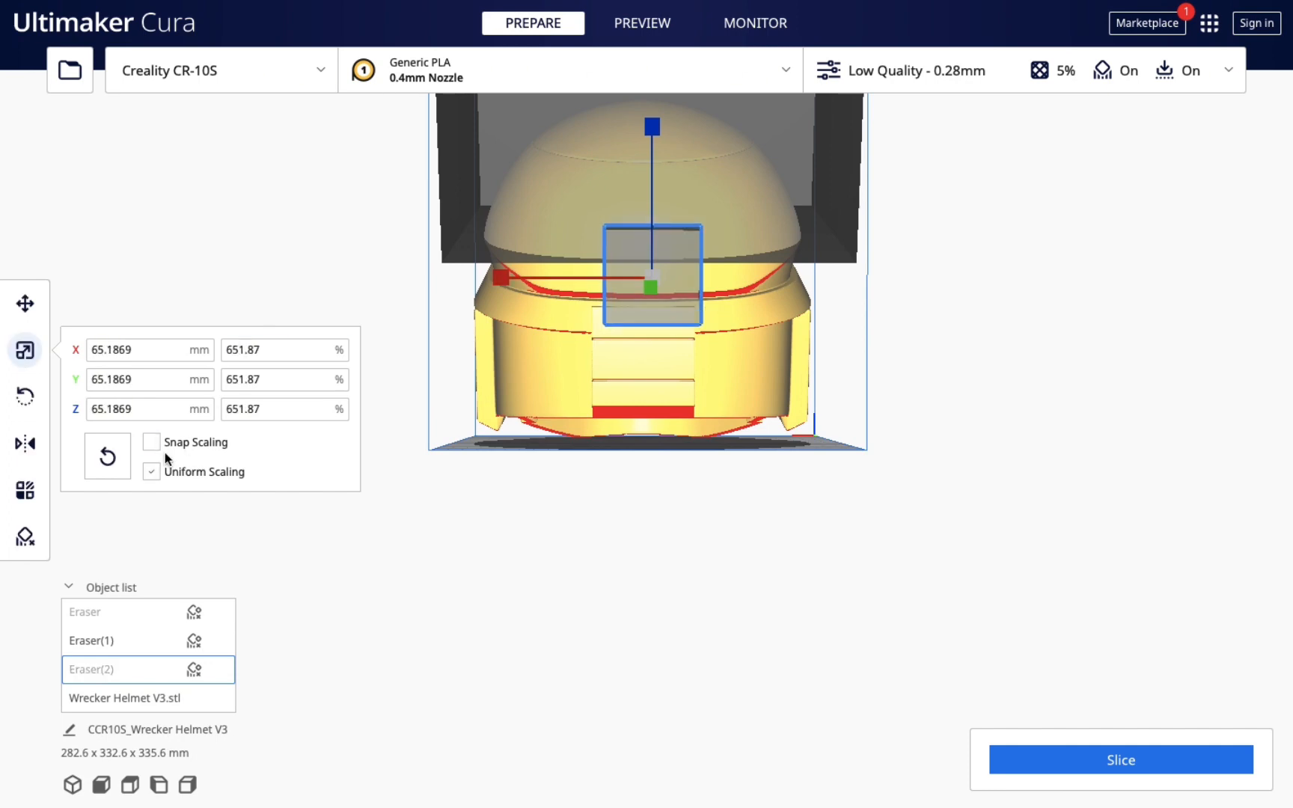
Step: Turn off uniform scaling, widen the rear support blocker to about 272.7 mm in X and check its coverage from the side
click(152, 473)
mouse_move(333, 555)
right_down()
mouse_move(491, 586)
mouse_move(597, 568)
mouse_move(346, 576)
right_up()
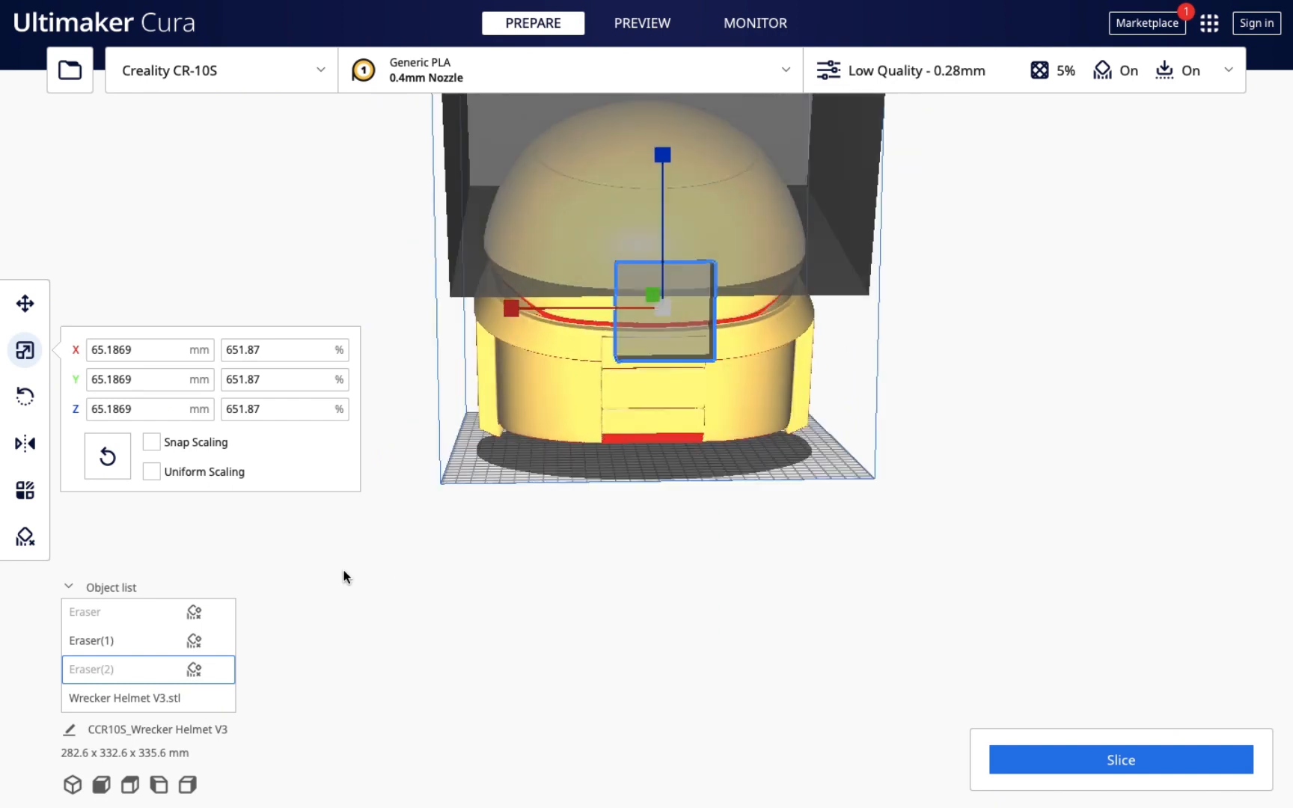
drag(514, 303, 240, 311)
right_drag(511, 606, 780, 598)
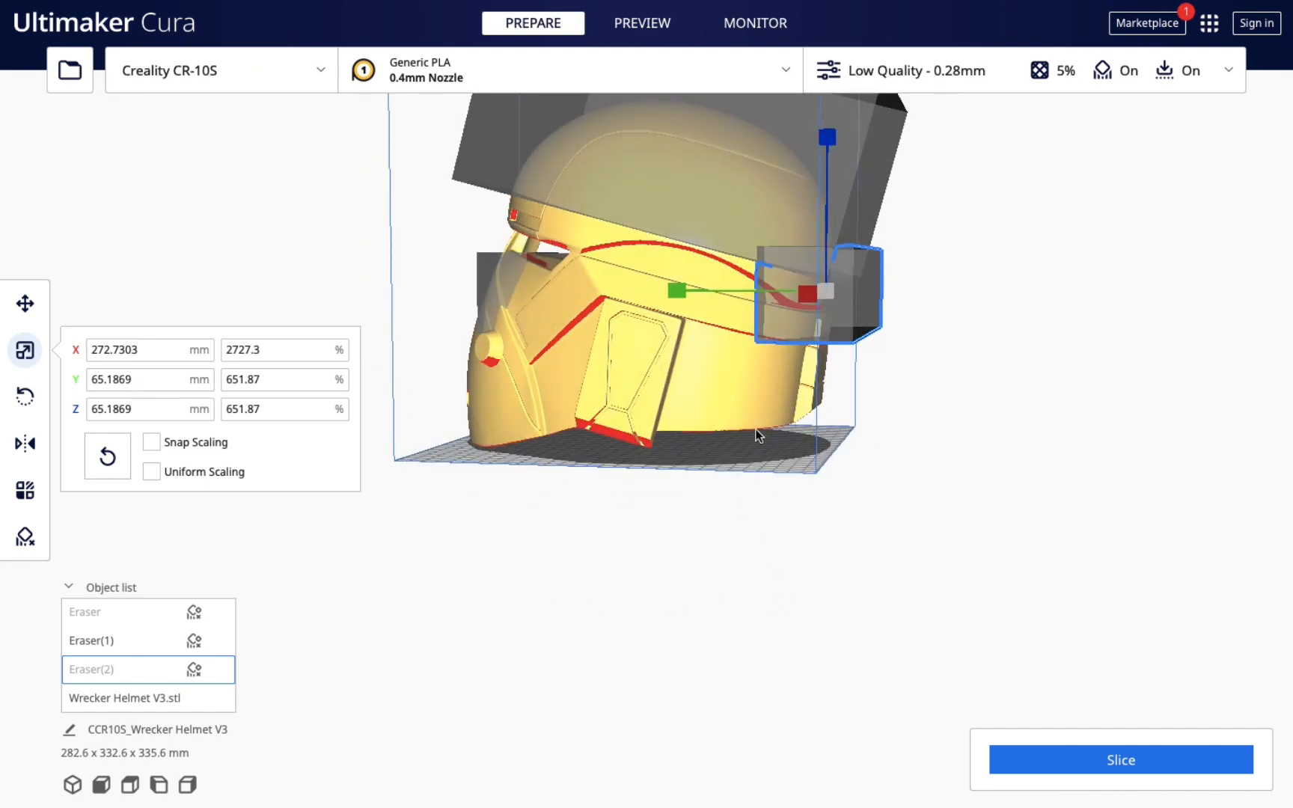
right_drag(718, 529, 783, 385)
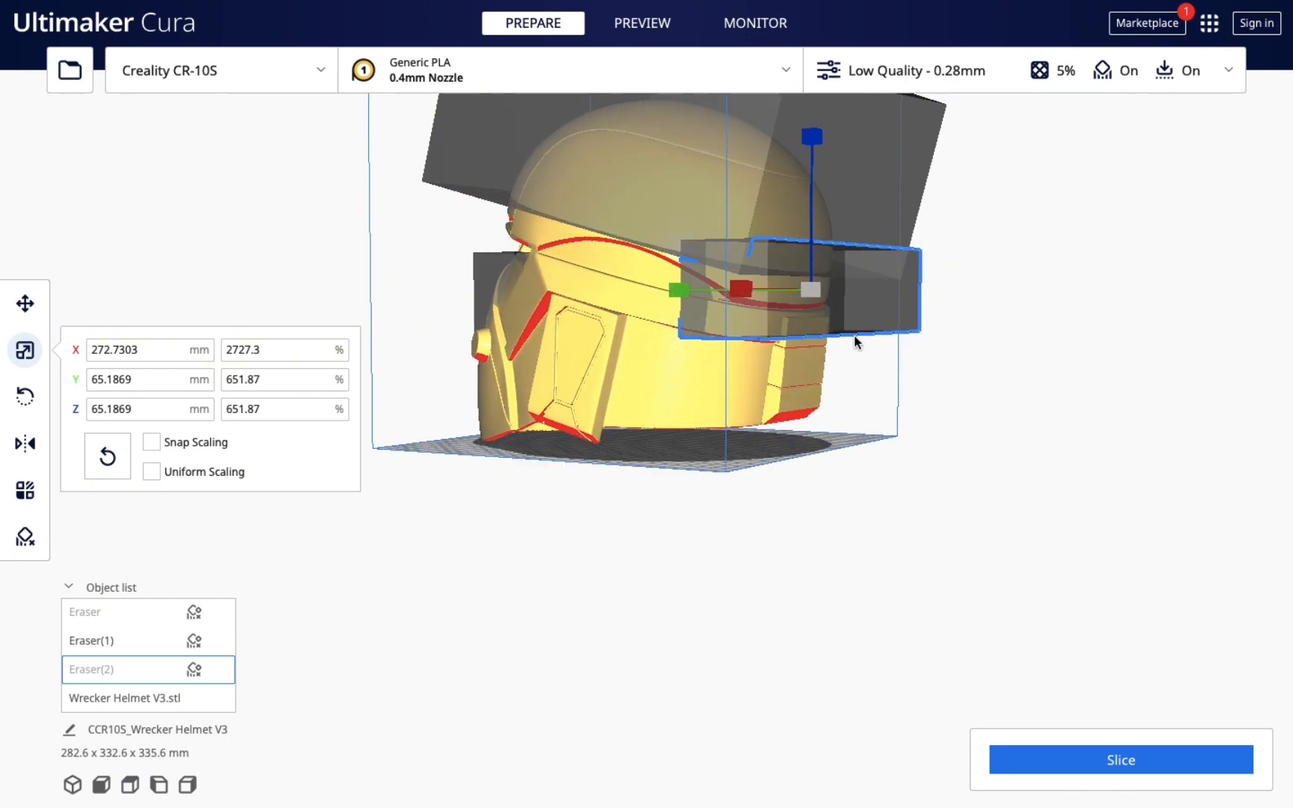
right_drag(589, 633, 685, 331)
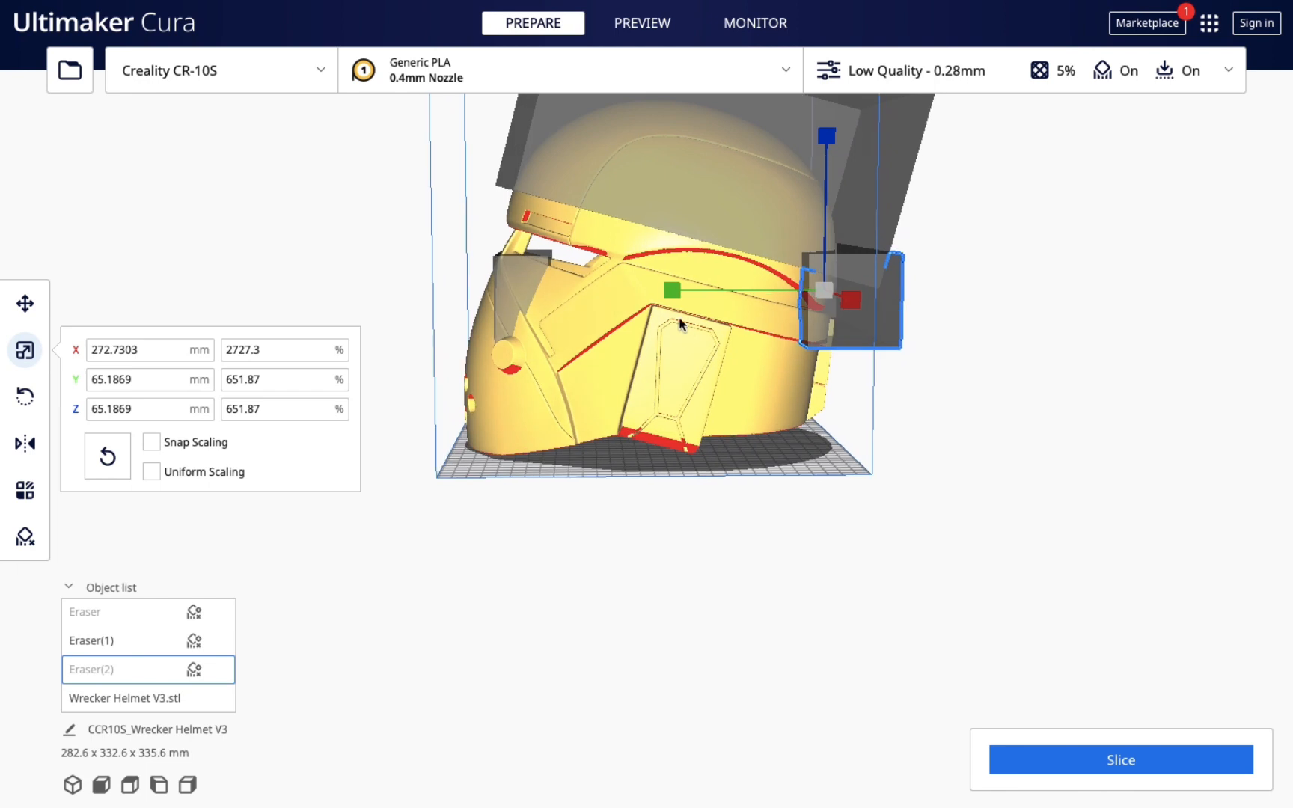
Step: Lengthen the rear support blocker to about 215.1 mm in Y and tilt it about the X axis to match the slope of the dome's lower edge
drag(677, 293, 592, 293)
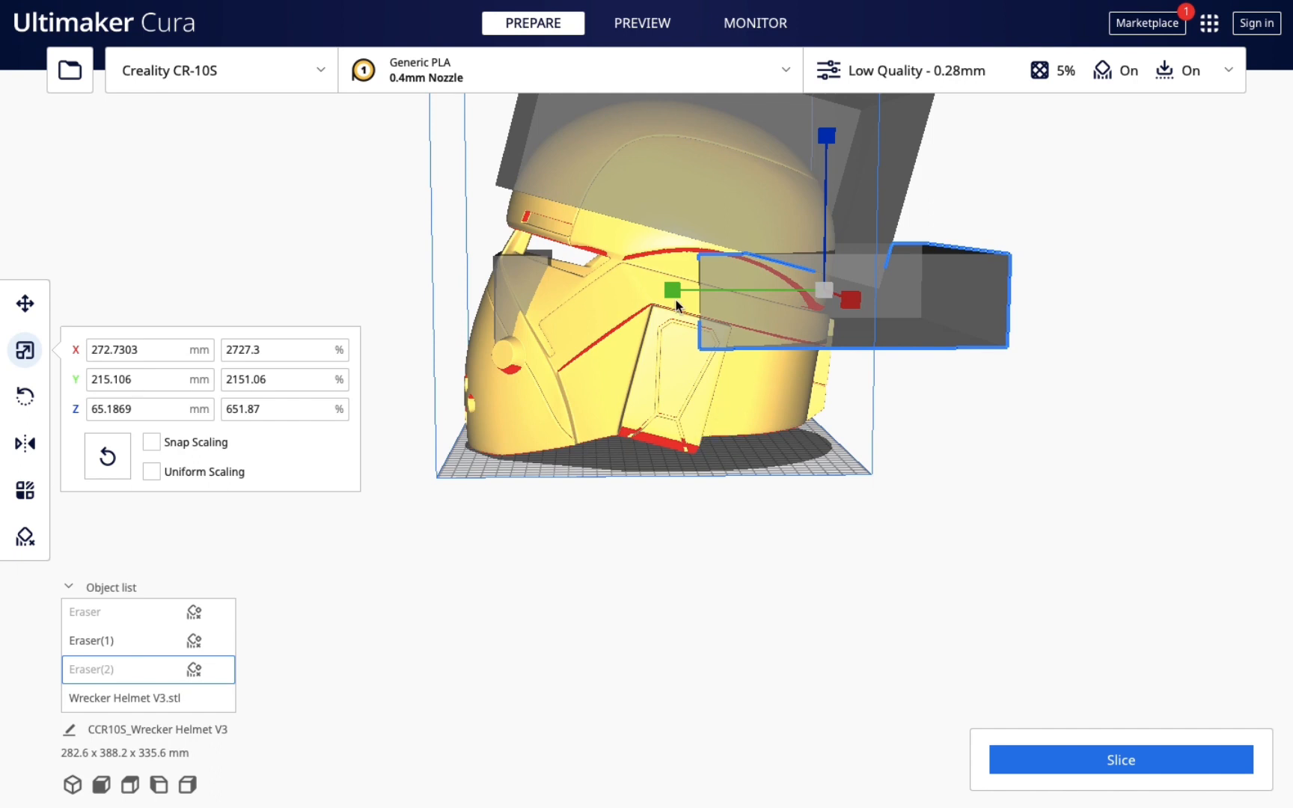
click(21, 404)
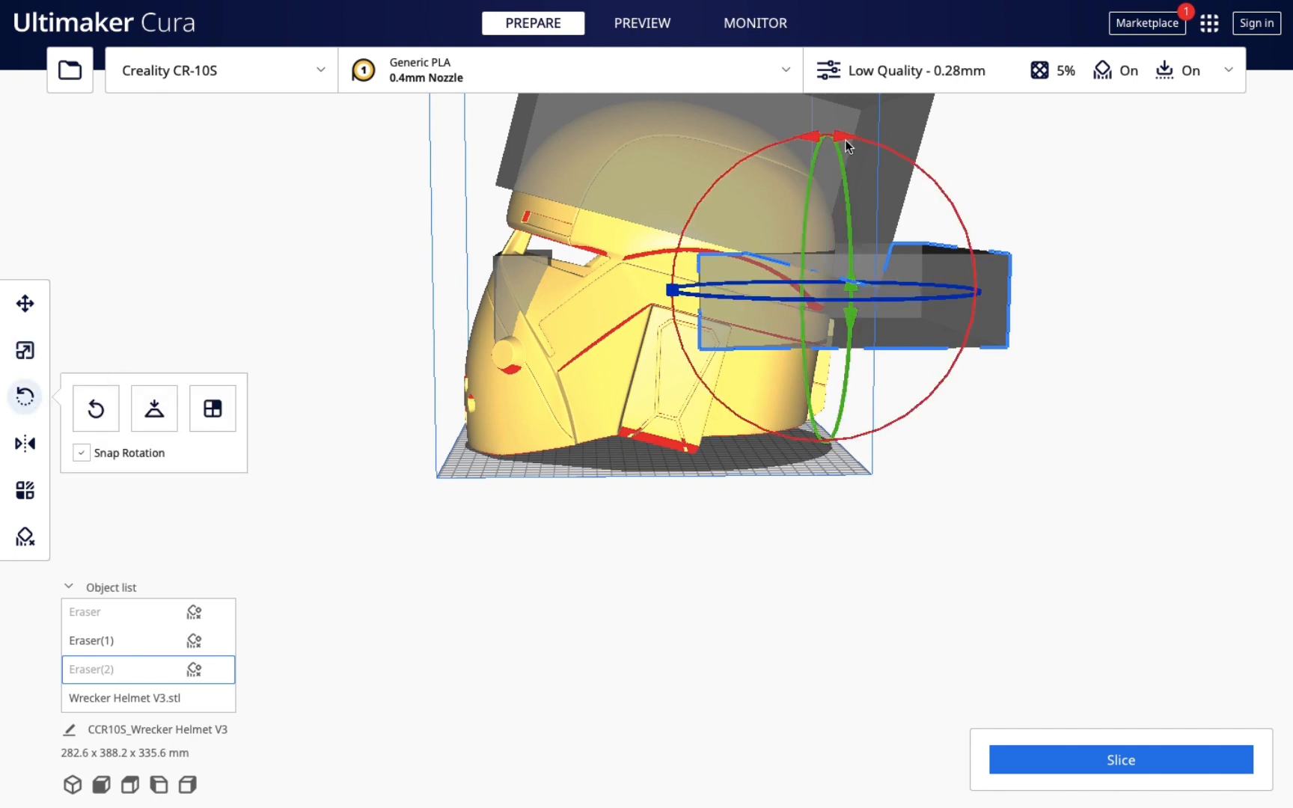
drag(879, 145, 891, 148)
Step: Move the tilted rear blocker over the curved side overhang, at about Y -77.4 mm and Z 77.0 mm
click(26, 304)
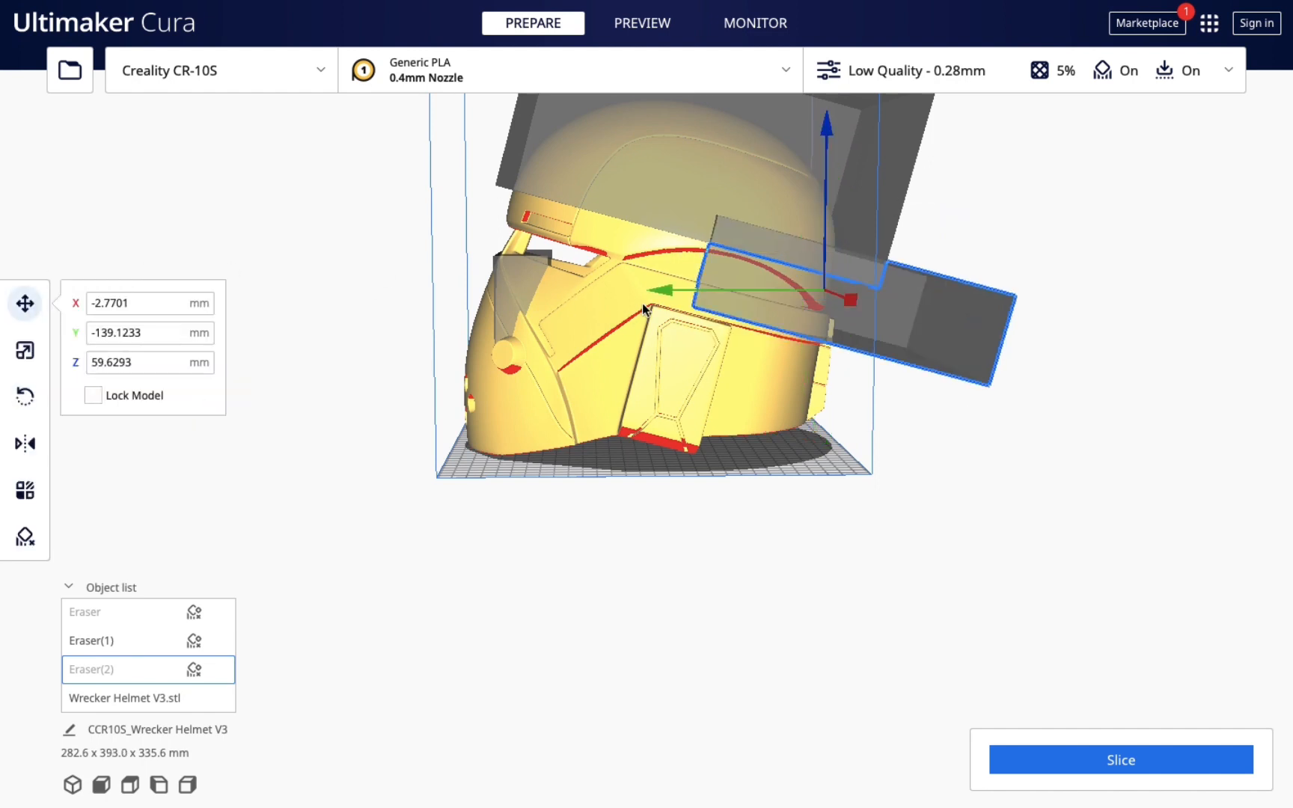
mouse_move(663, 293)
mouse_down()
mouse_move(564, 288)
mouse_move(577, 289)
mouse_up()
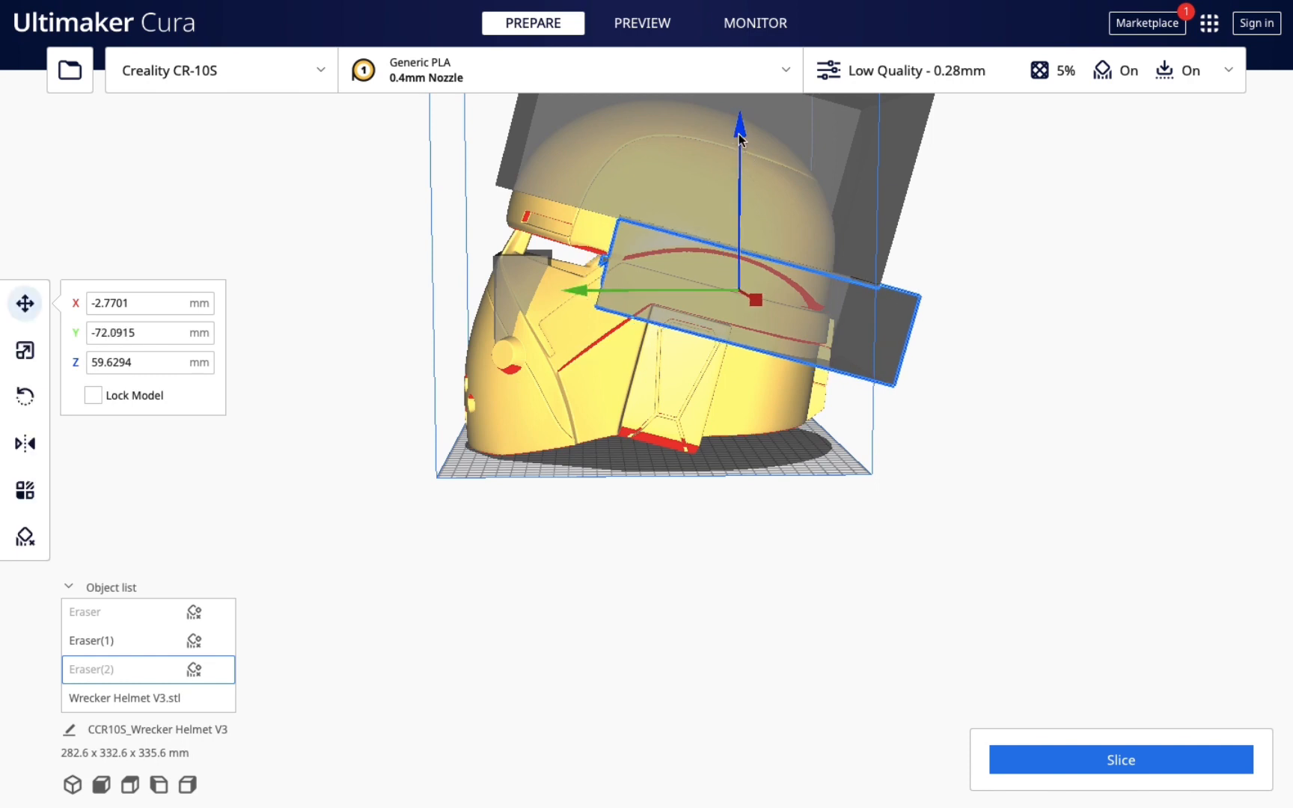
drag(739, 137, 739, 107)
drag(582, 264, 601, 280)
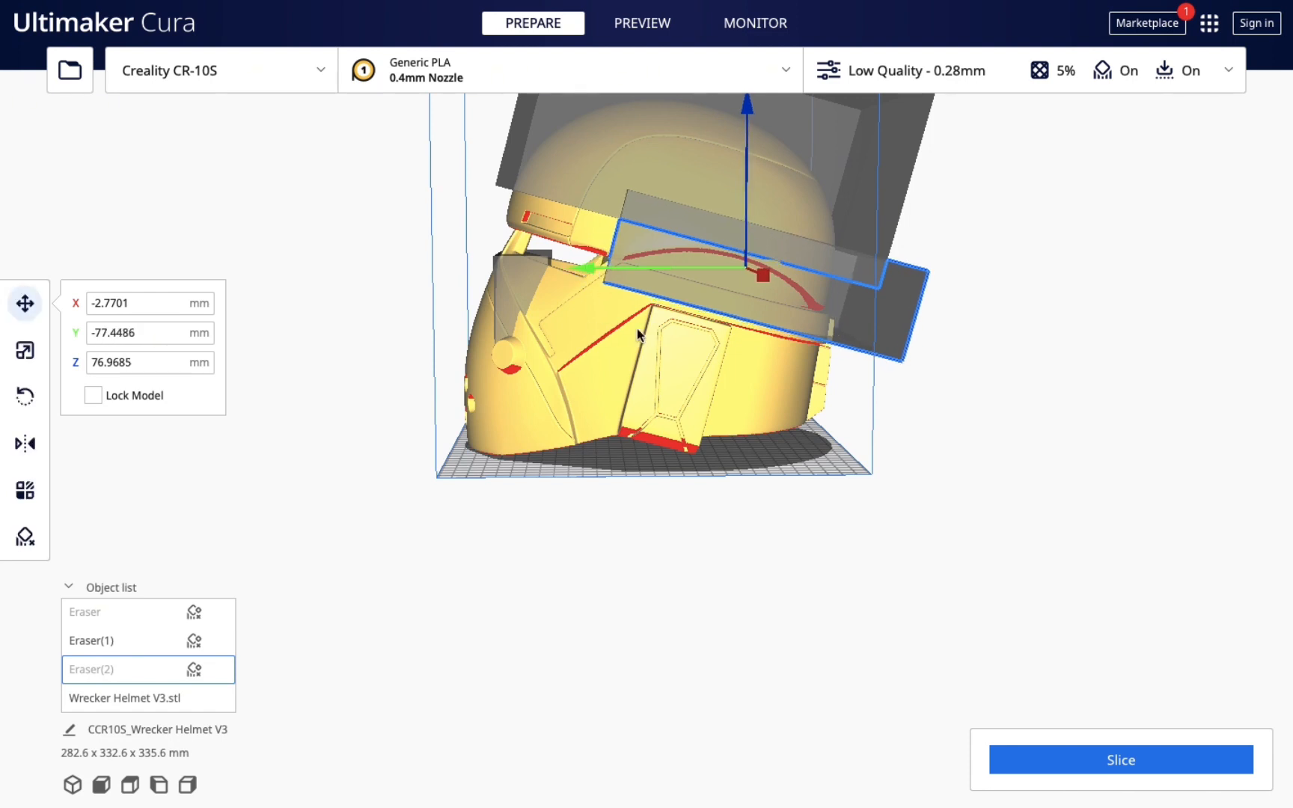
Step: Examine the rear blocker's coverage and the remaining marked overhangs from the sides, back and front of the helmet
right_drag(719, 591, 701, 537)
right_drag(628, 536, 752, 570)
right_drag(594, 563, 829, 573)
right_drag(631, 583, 864, 605)
right_drag(687, 598, 565, 574)
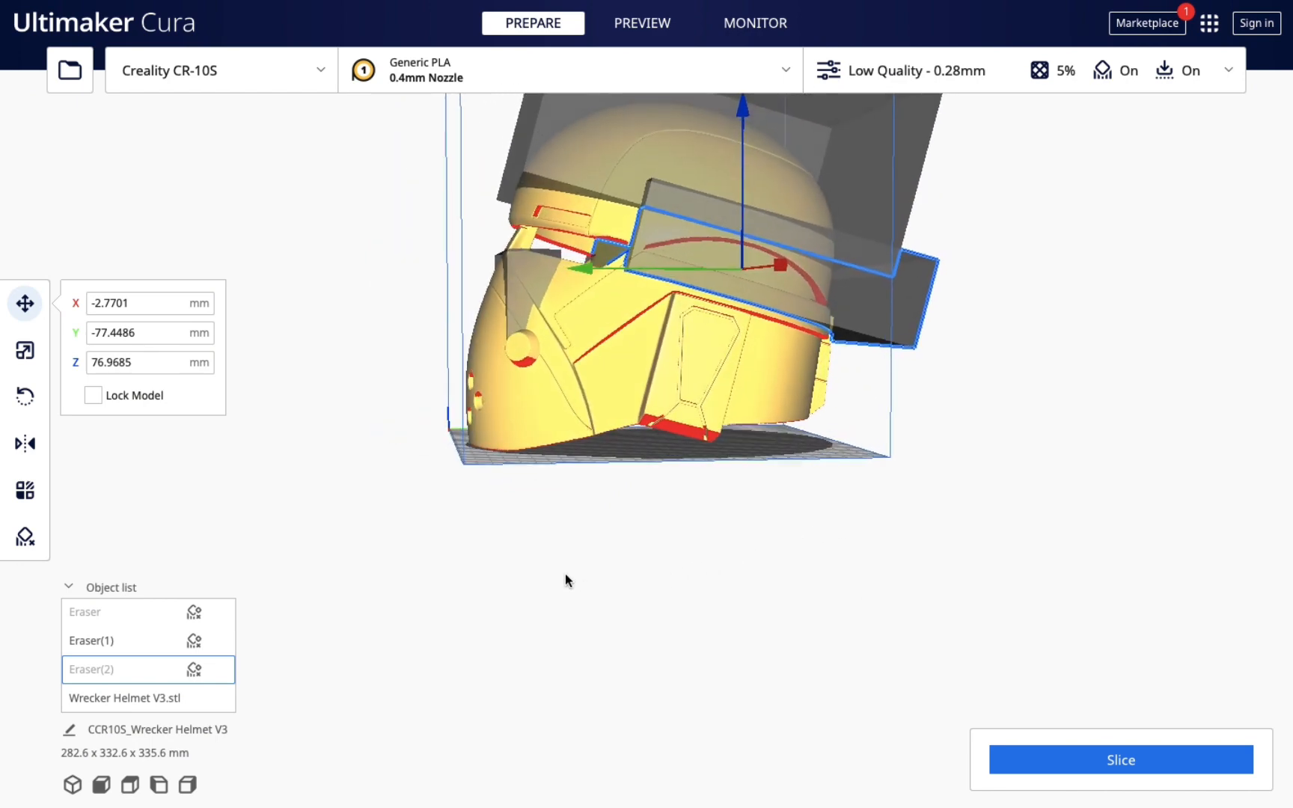
right_drag(777, 554, 837, 570)
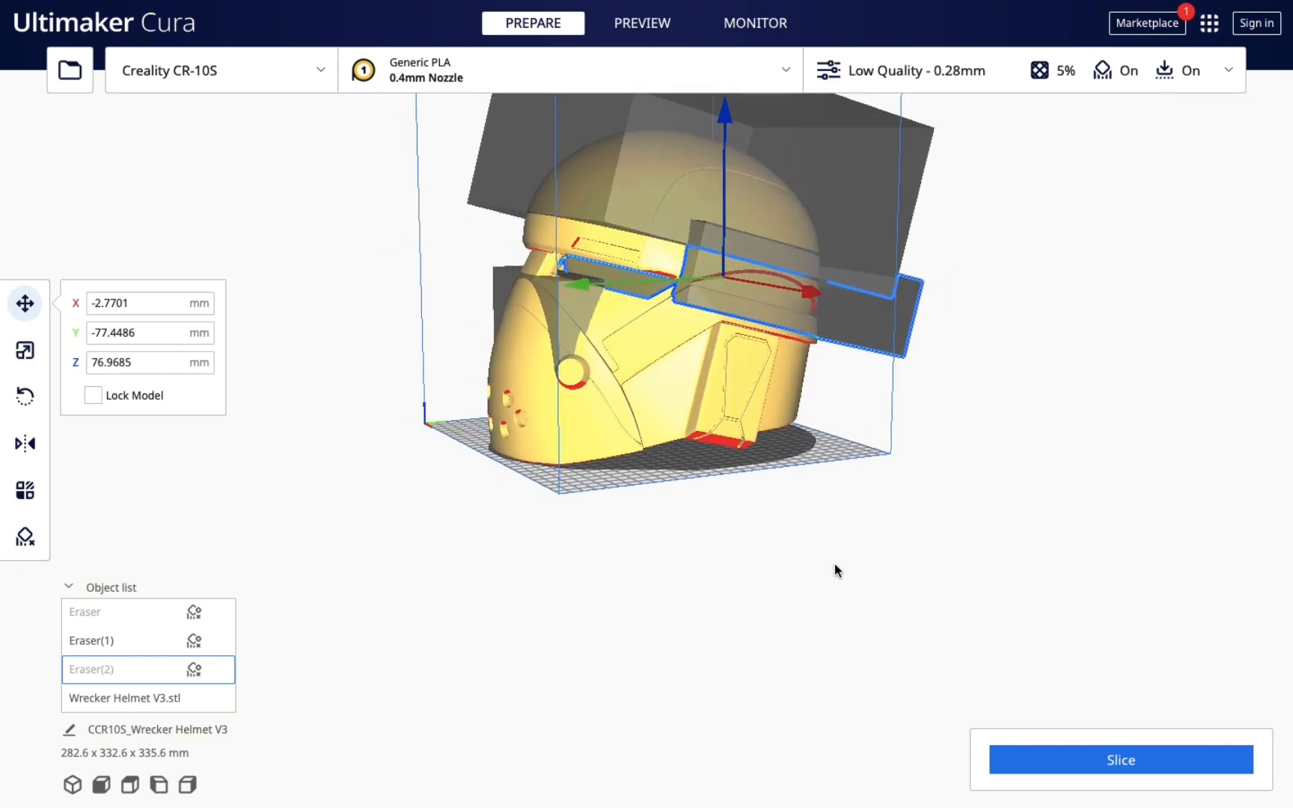
right_drag(629, 572, 846, 589)
right_drag(620, 589, 817, 438)
right_drag(910, 546, 966, 540)
right_drag(658, 609, 814, 642)
right_drag(600, 669, 725, 733)
right_drag(565, 562, 684, 638)
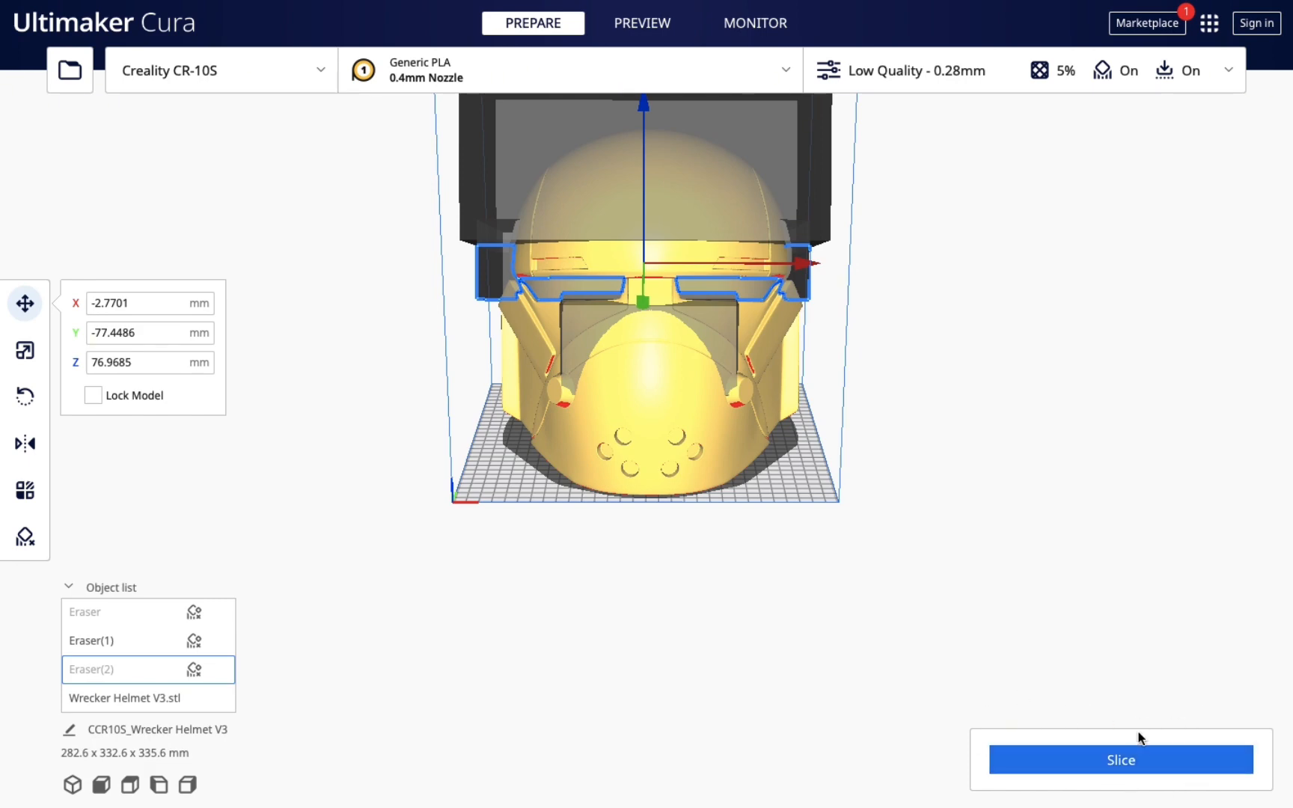
right_drag(799, 582, 848, 577)
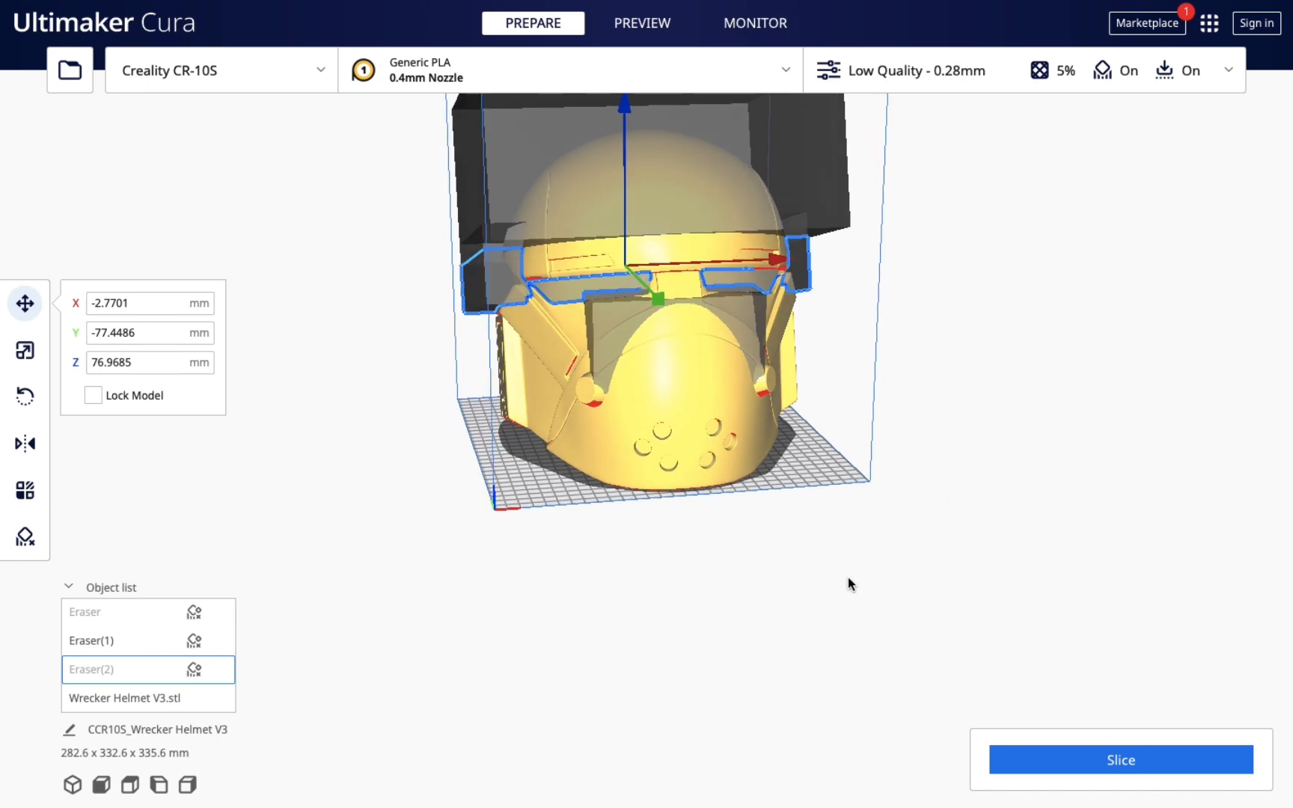
right_drag(712, 588, 796, 587)
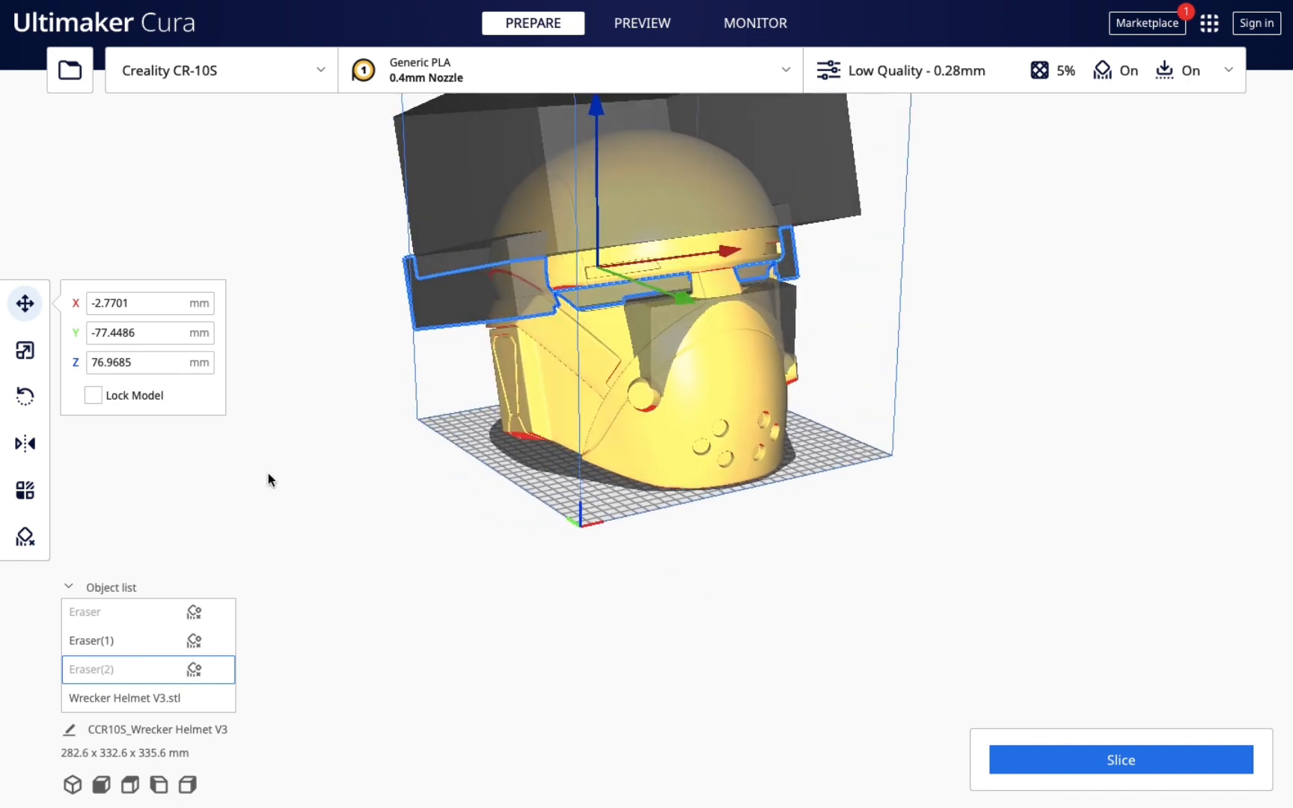
Step: Add a support blocker on the helmet's right cheek just behind the round knob and enlarge it uniformly
click(25, 536)
click(615, 375)
click(614, 369)
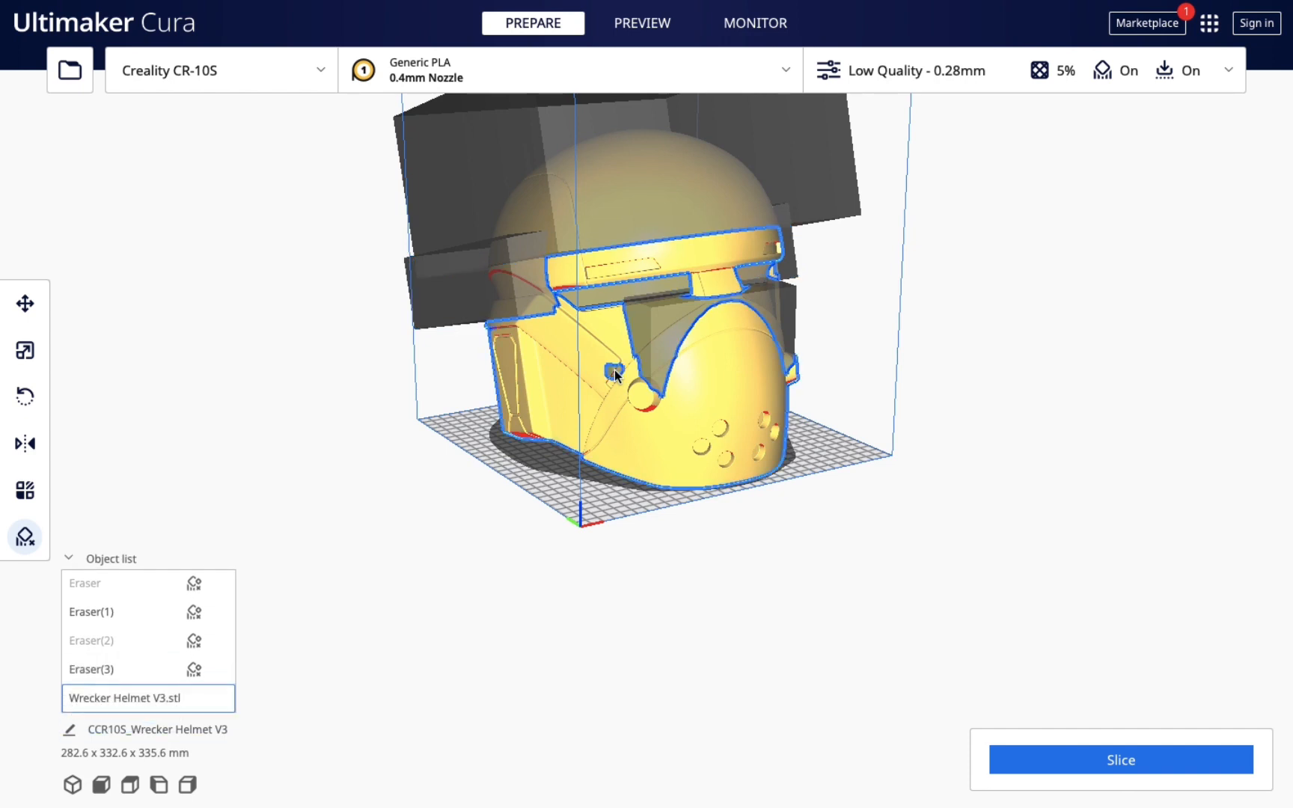
click(25, 350)
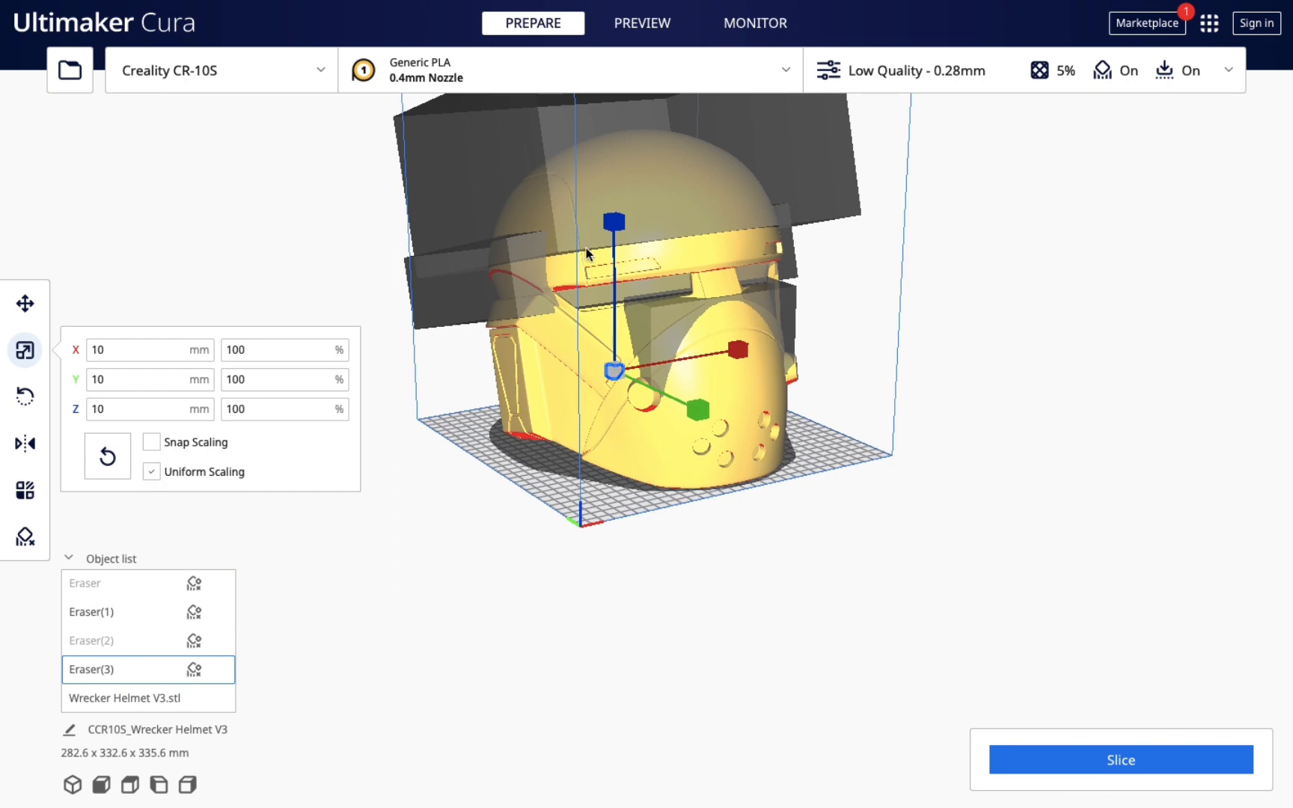
drag(613, 235, 623, 120)
click(655, 582)
Step: Add a matching support blocker on the helmet's left cheek behind the knob and enlarge it uniformly
right_drag(767, 577, 209, 546)
click(535, 443)
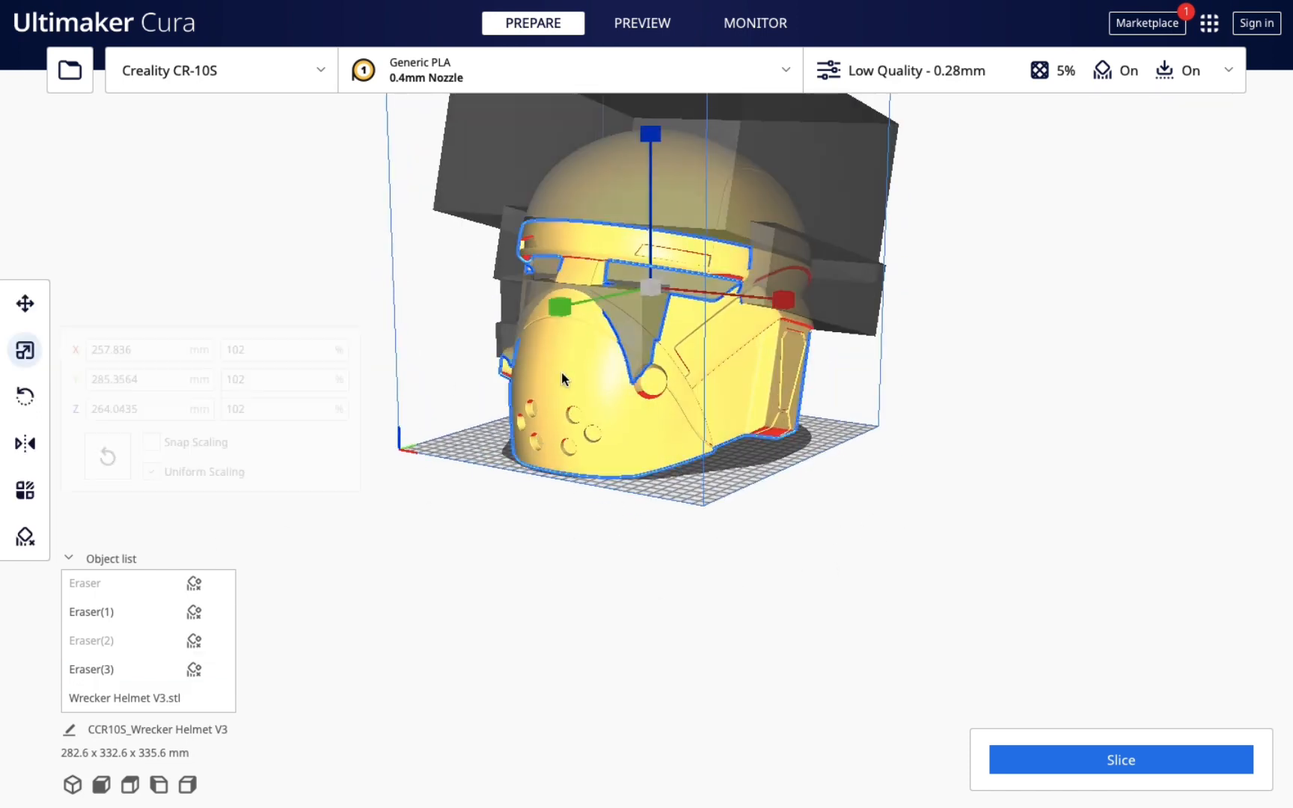
click(24, 537)
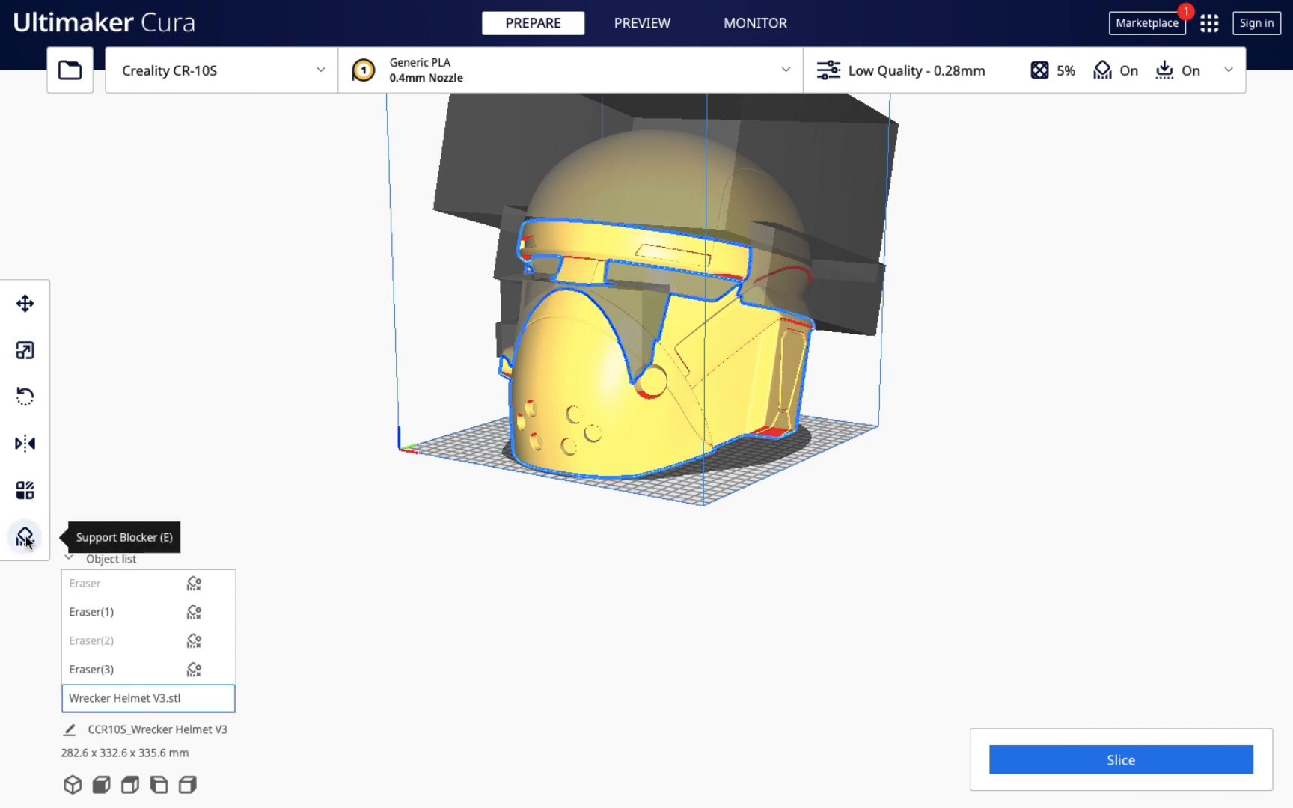
click(681, 363)
click(25, 350)
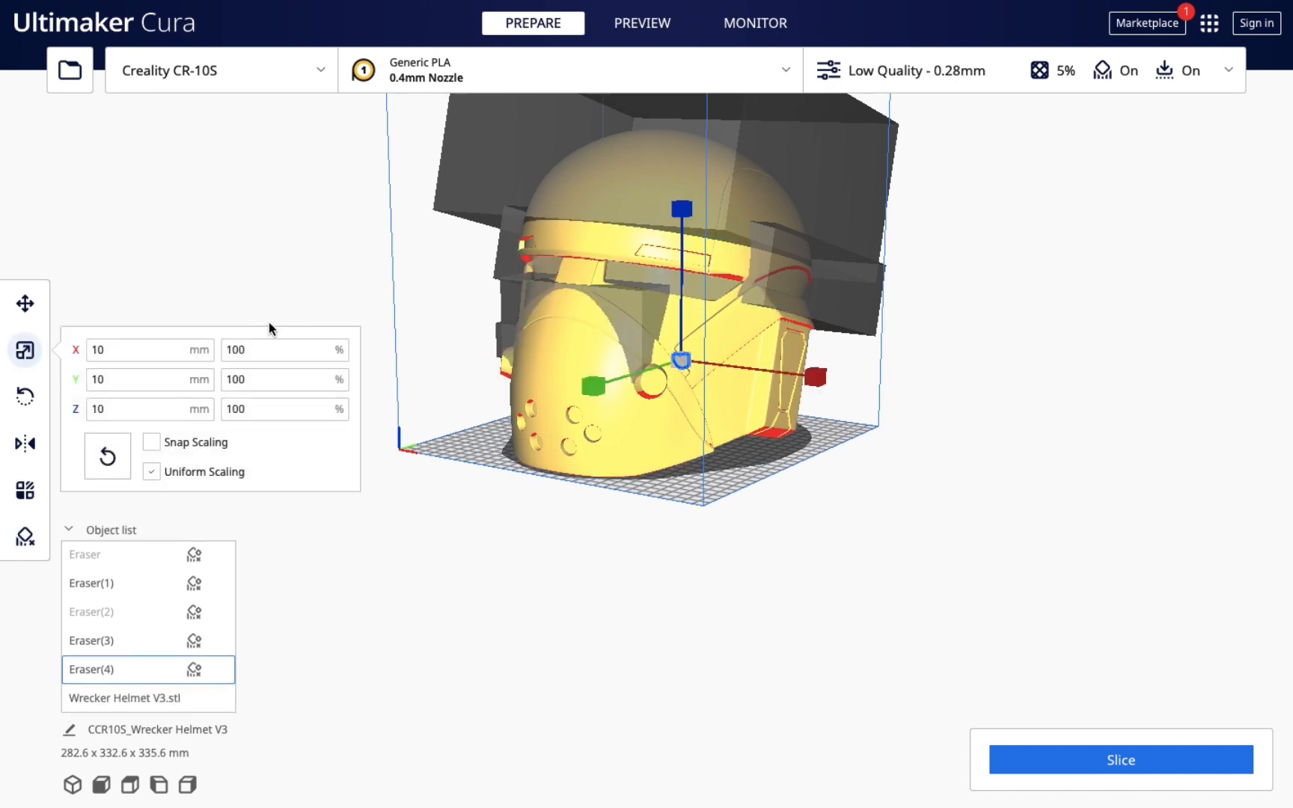
drag(687, 216, 671, 114)
click(868, 607)
Step: Add a support blocker on the diagonal overhang ahead of the left side panel and enlarge it uniformly to about 71.4 mm
right_drag(713, 585, 682, 516)
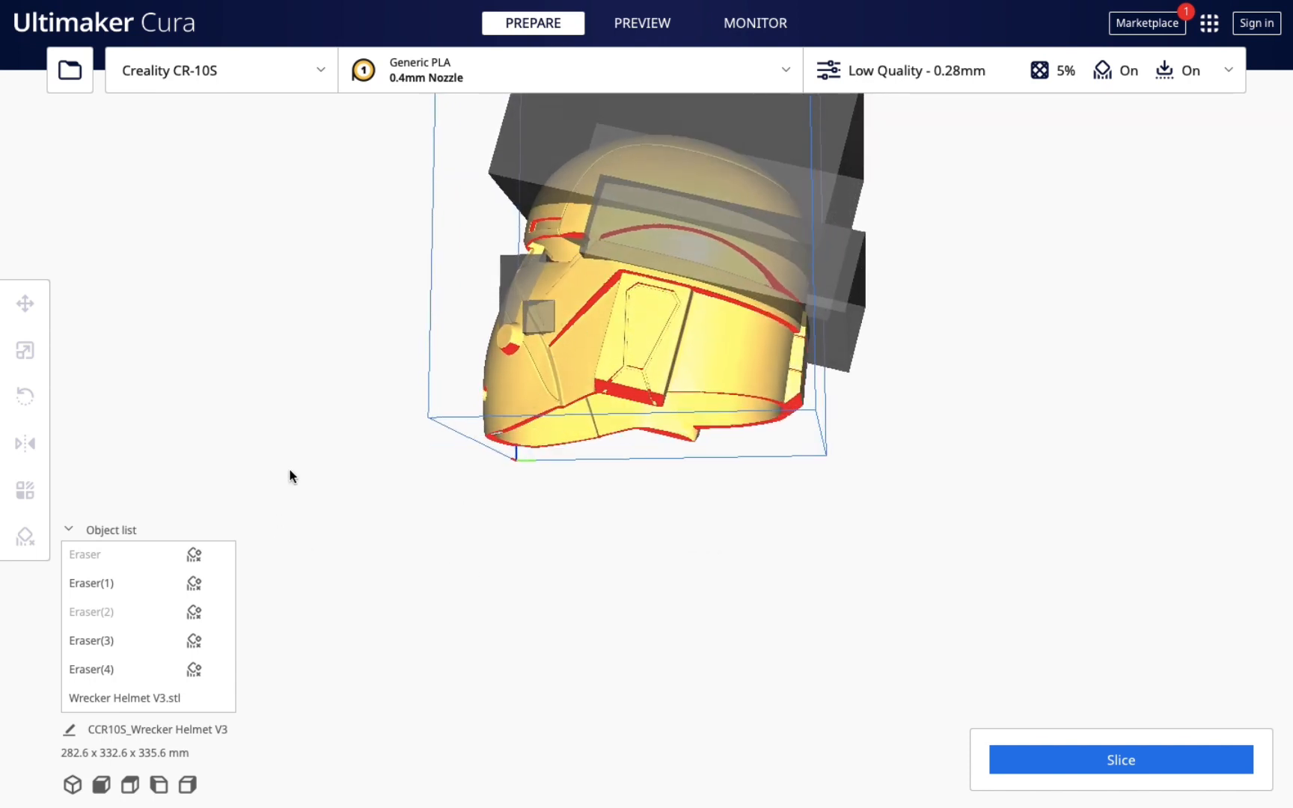
click(532, 402)
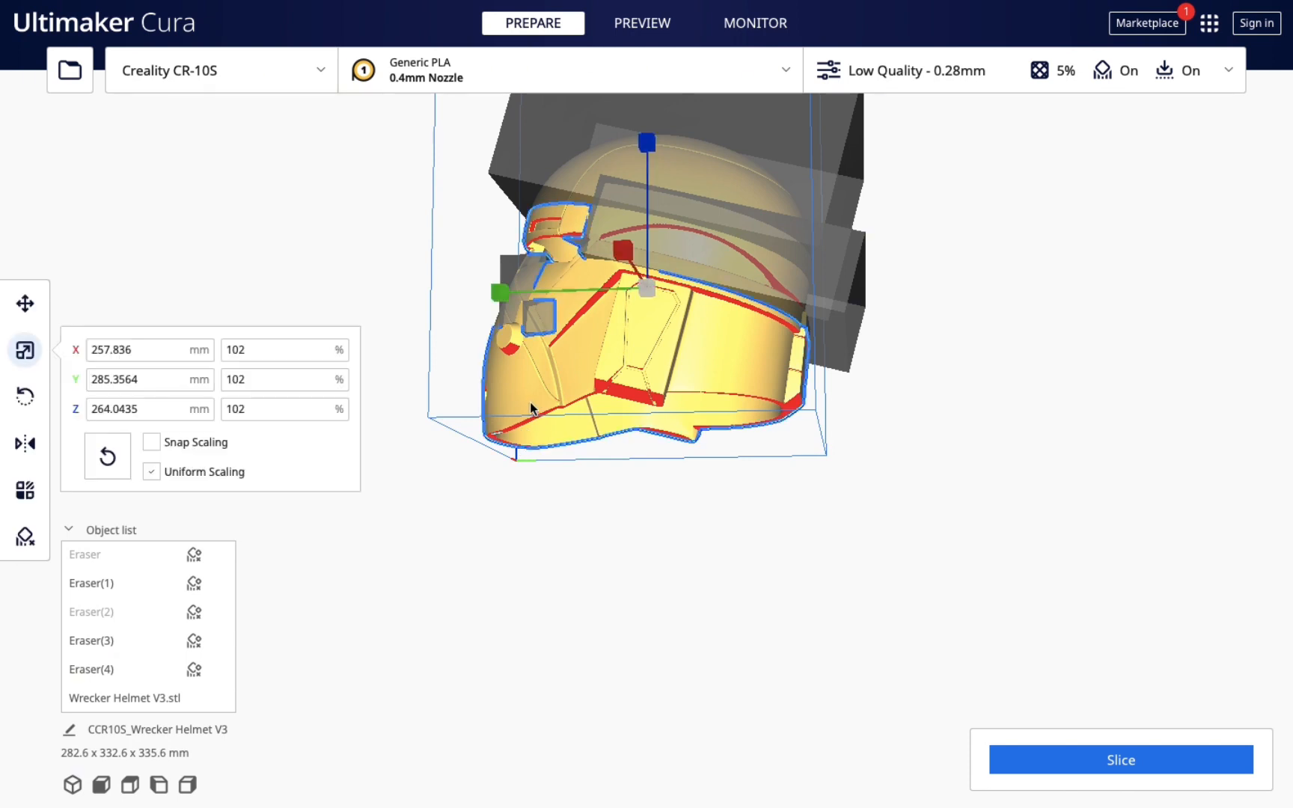
click(24, 537)
click(586, 309)
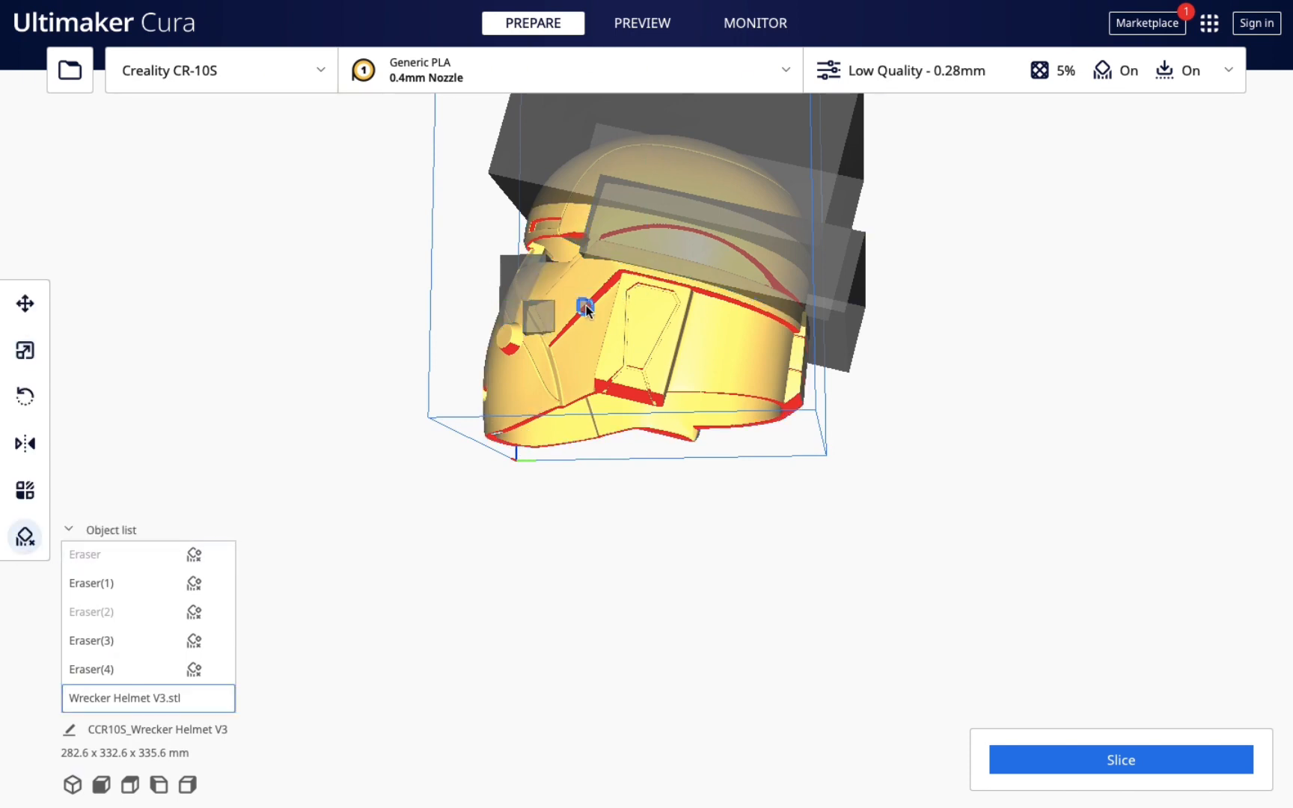
click(24, 352)
drag(426, 316, 273, 323)
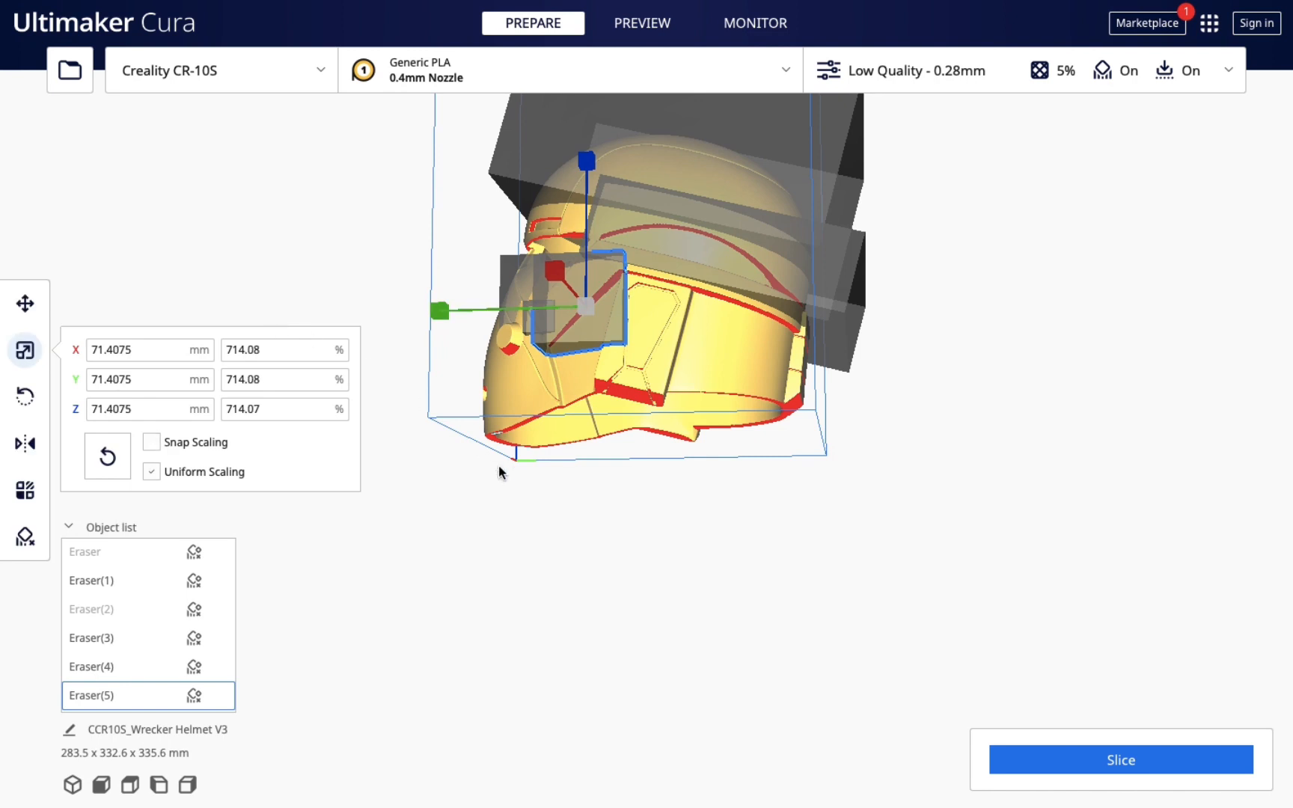
Step: Shift the blocker on the left diagonal overhang slightly forward along Y so it covers the whole line
click(581, 525)
mouse_move(582, 526)
right_down()
mouse_move(606, 540)
mouse_move(606, 523)
mouse_move(548, 524)
mouse_move(669, 535)
mouse_move(561, 535)
right_up()
scroll(548, 524, up, 4)
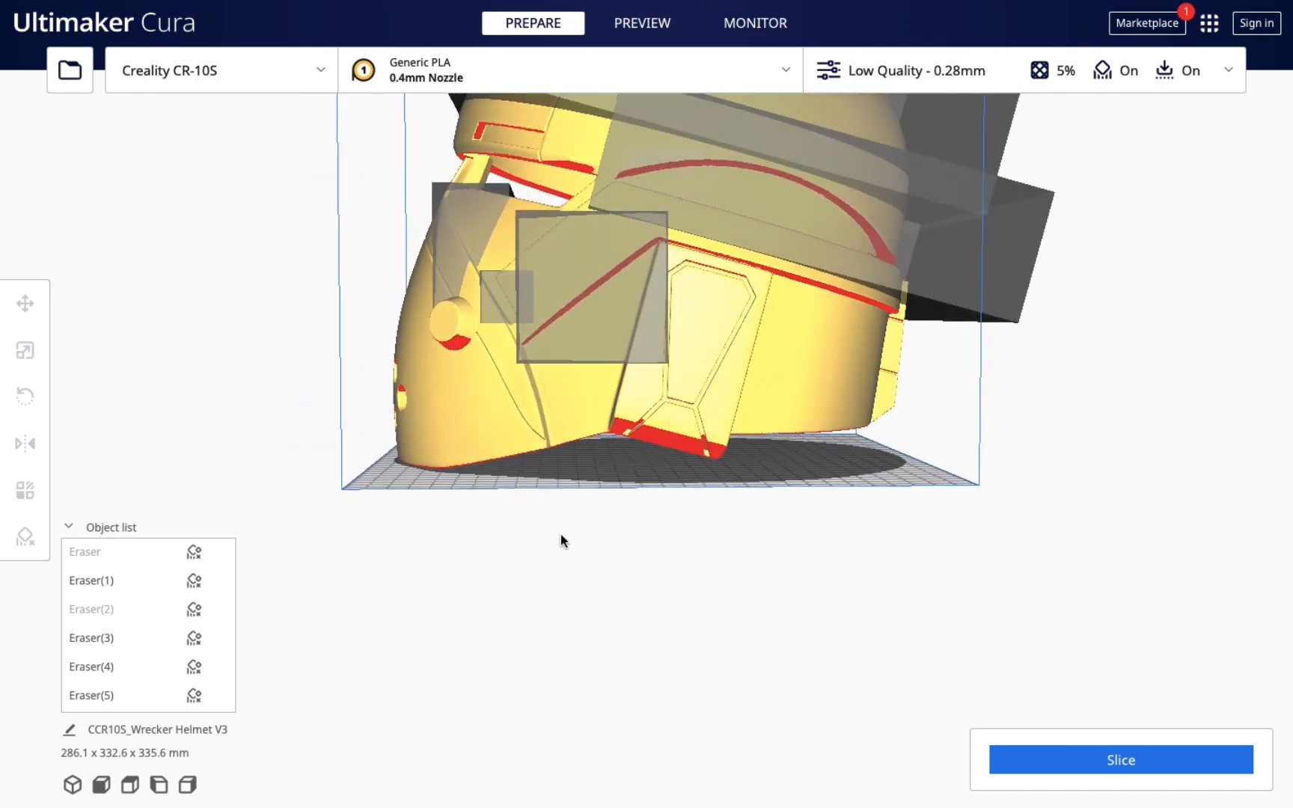
click(586, 362)
click(586, 311)
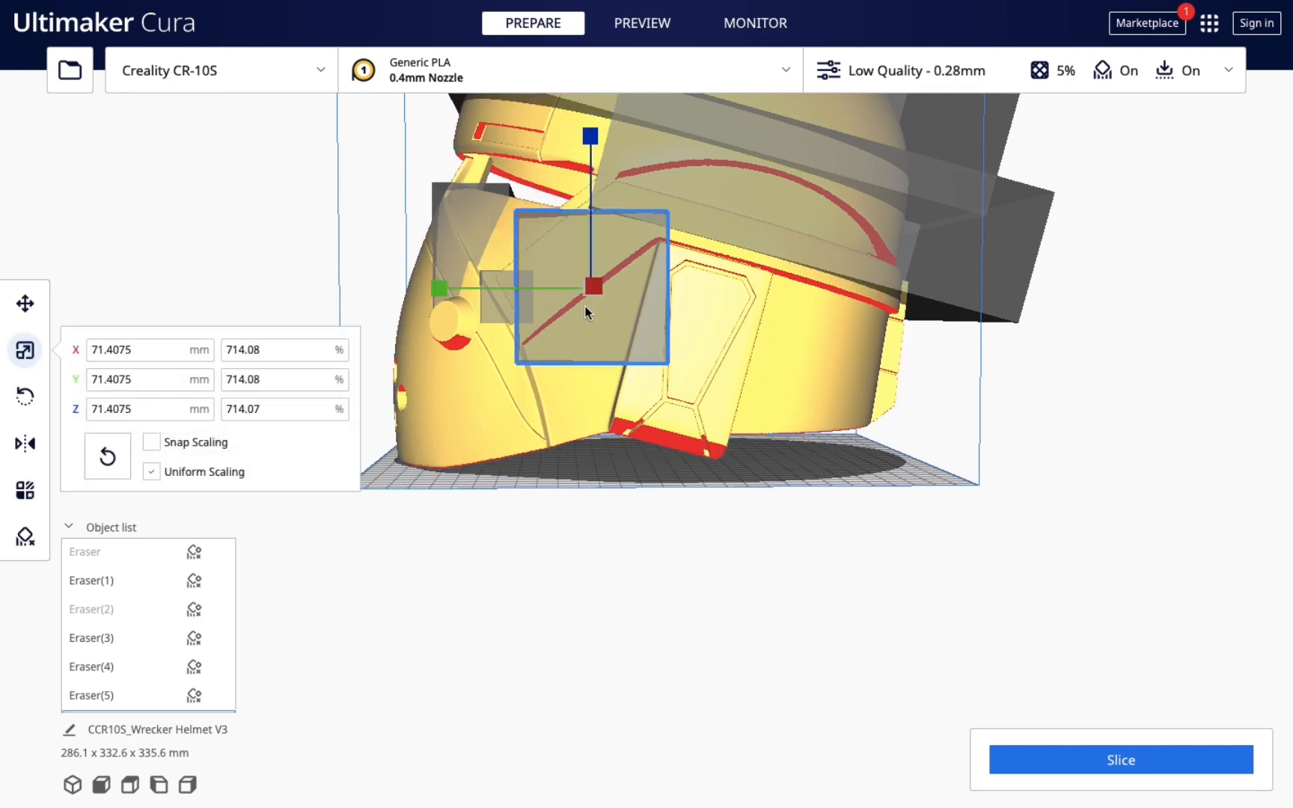
click(25, 303)
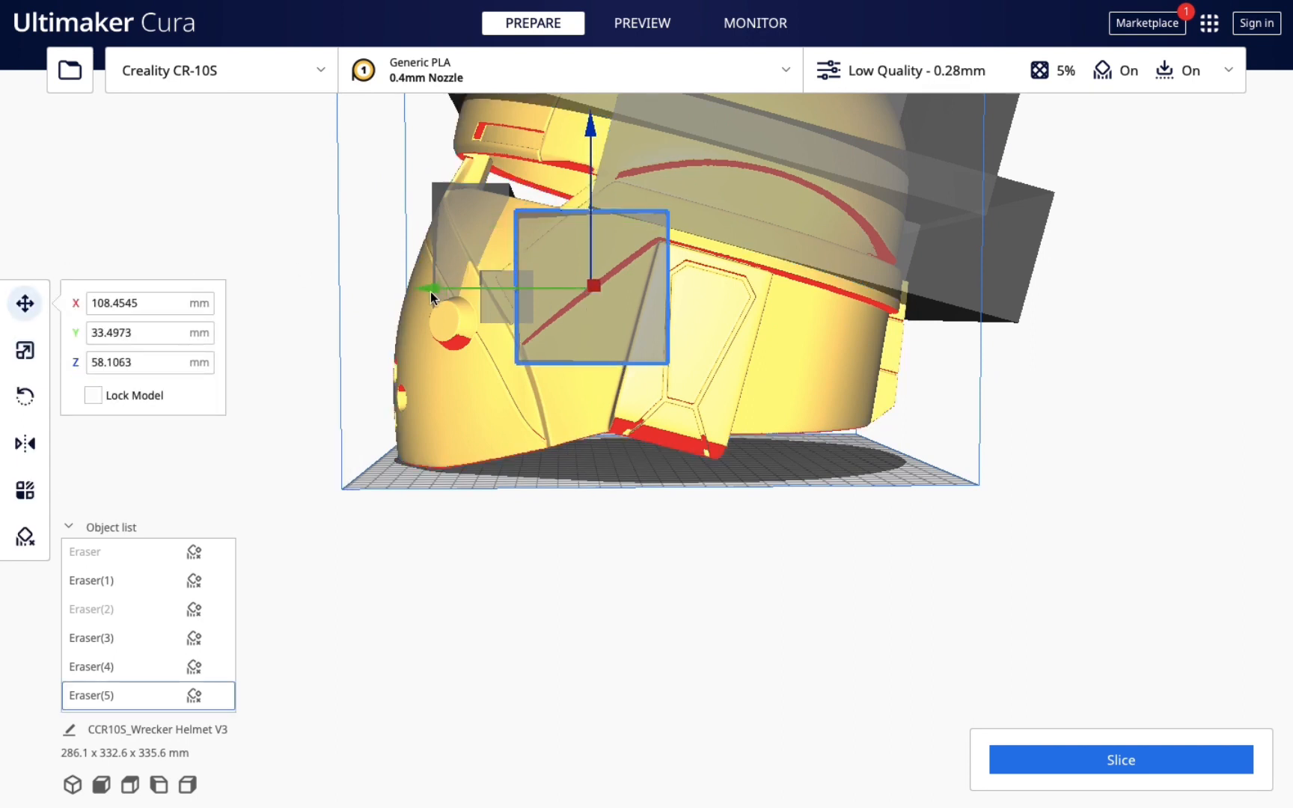
drag(431, 291, 425, 287)
Step: Add a support blocker on the diagonal overhang ahead of the helmet's right side panel
click(536, 595)
mouse_move(539, 599)
right_down()
mouse_move(455, 606)
mouse_move(600, 624)
mouse_move(485, 600)
mouse_move(582, 600)
mouse_move(637, 623)
right_up()
right_drag(548, 615, 659, 619)
right_drag(485, 613, 645, 629)
right_drag(526, 629, 718, 625)
right_drag(498, 613, 625, 603)
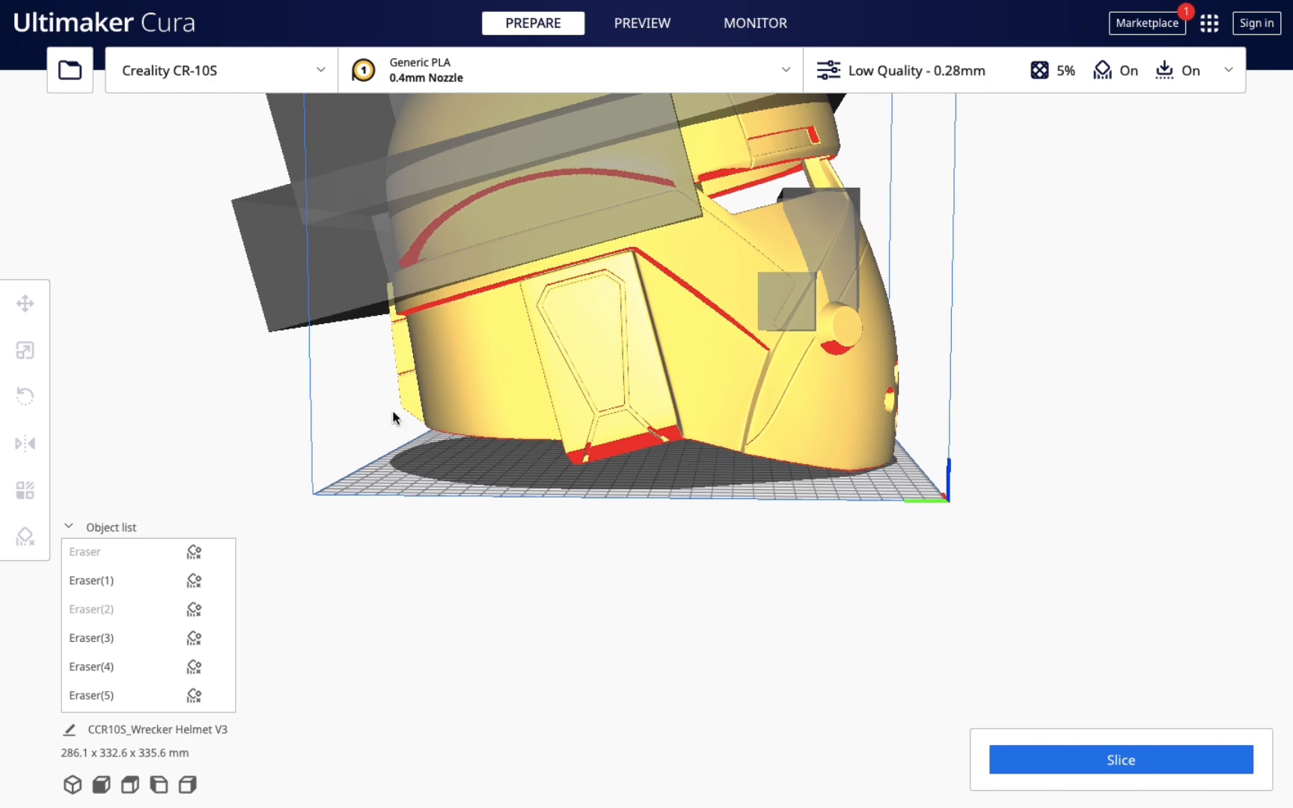
key(ctrl+a)
click(25, 536)
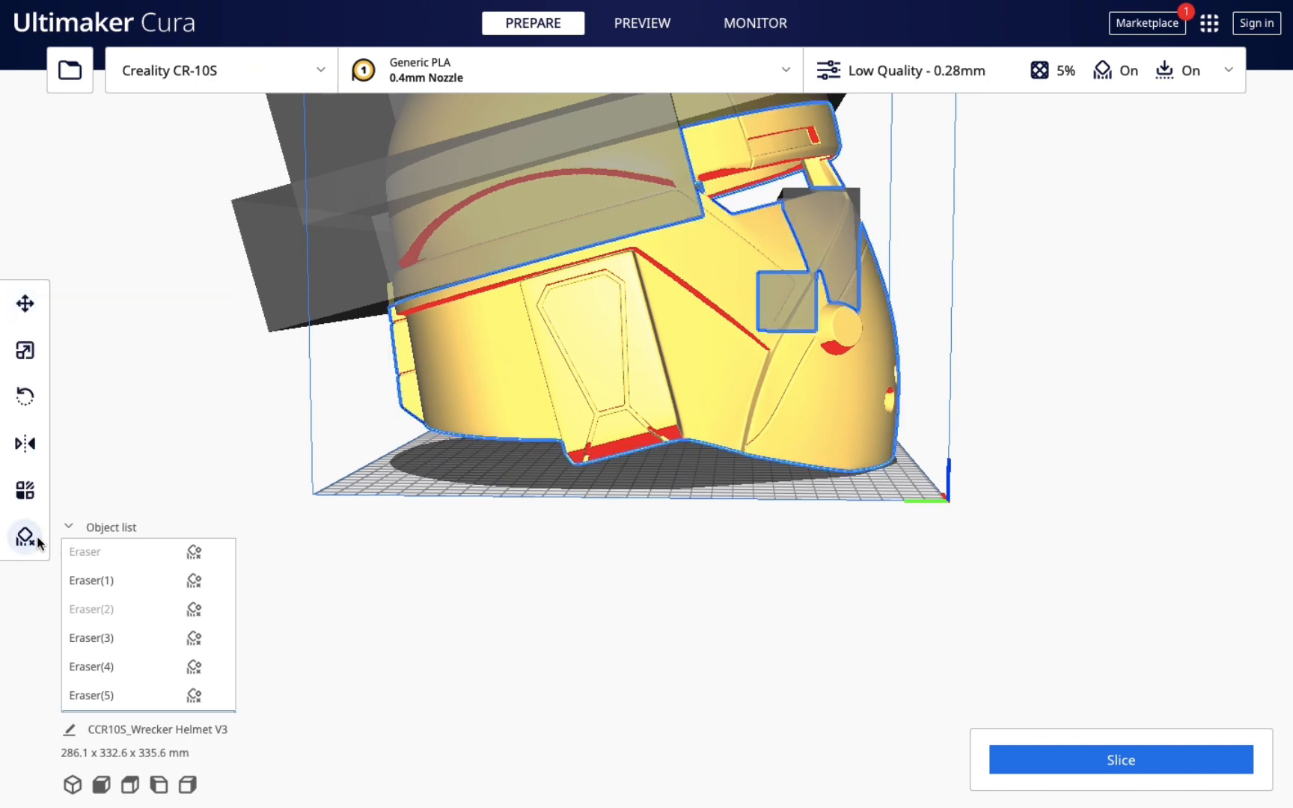
click(696, 297)
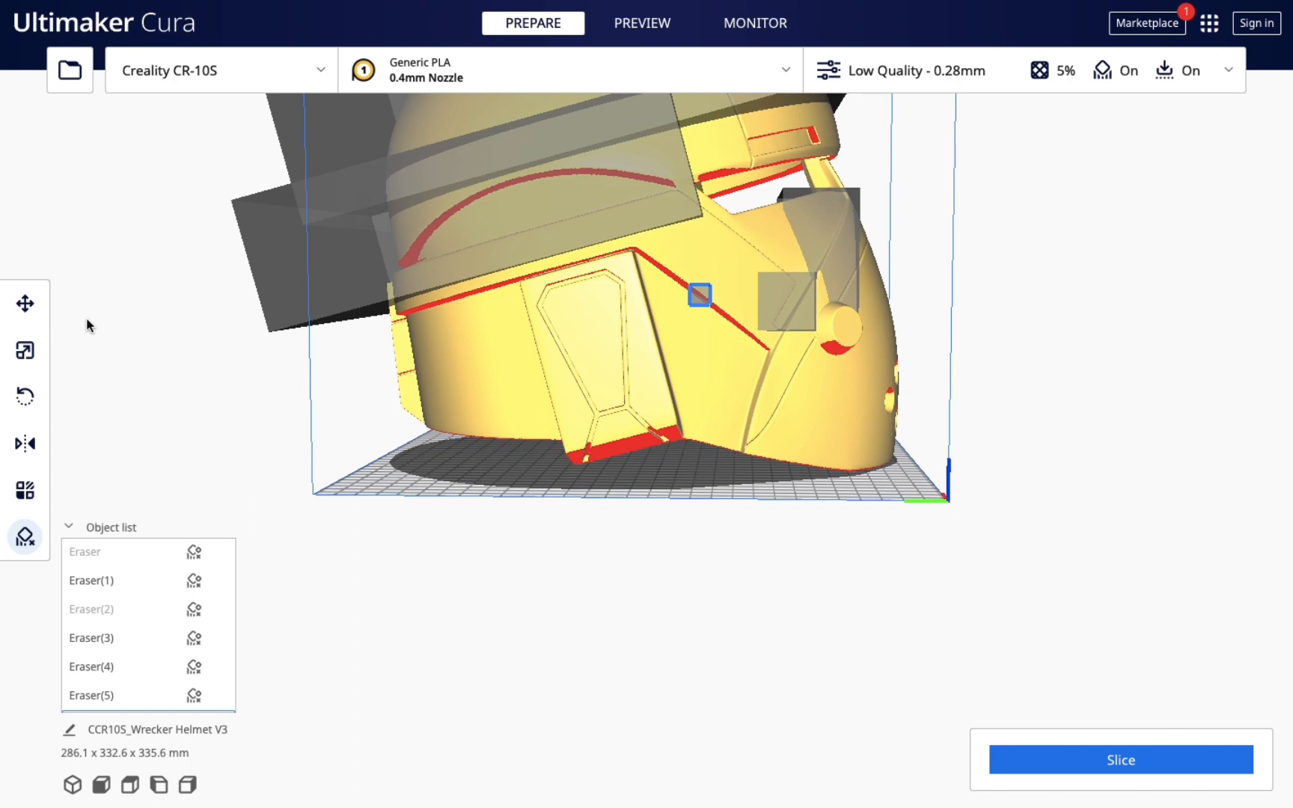
Step: Enlarge the blocker on the right diagonal overhang uniformly to about 68.6 mm on each side
click(26, 353)
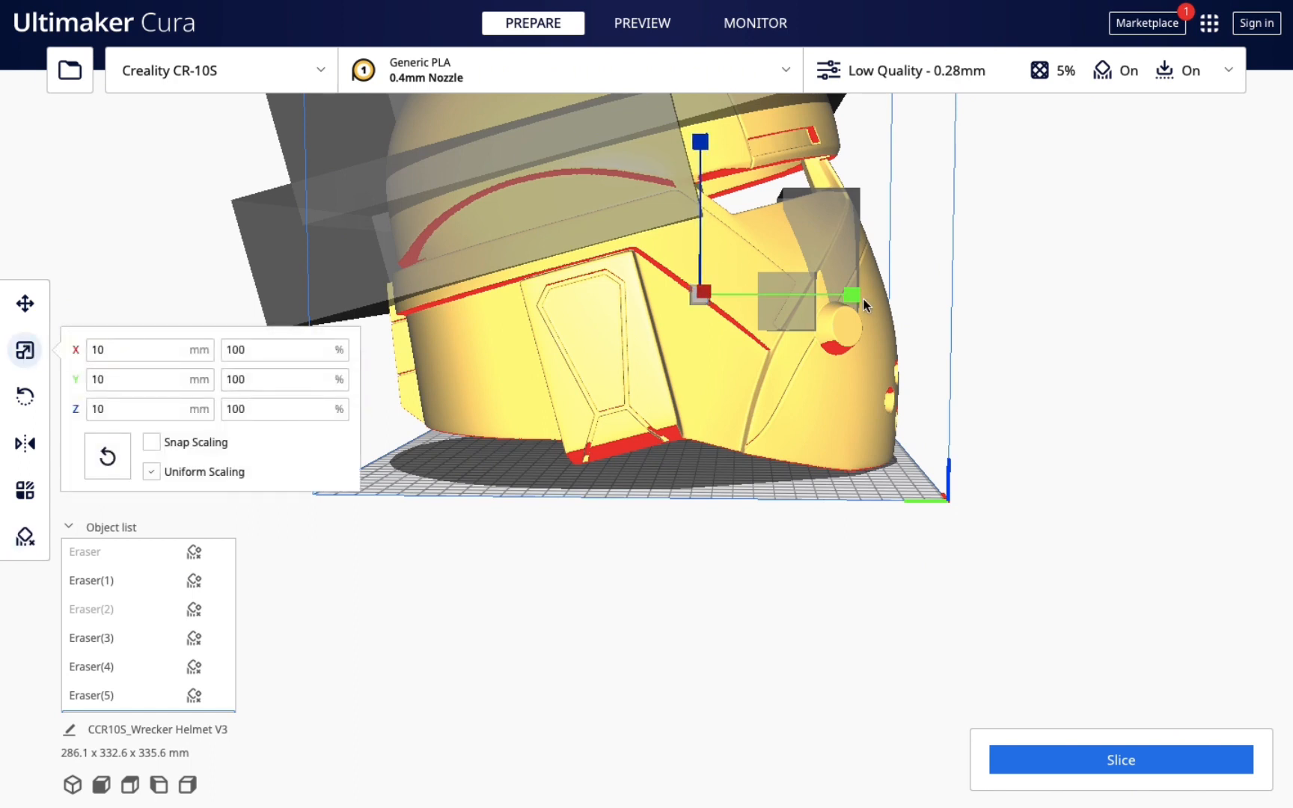
drag(857, 297, 1134, 315)
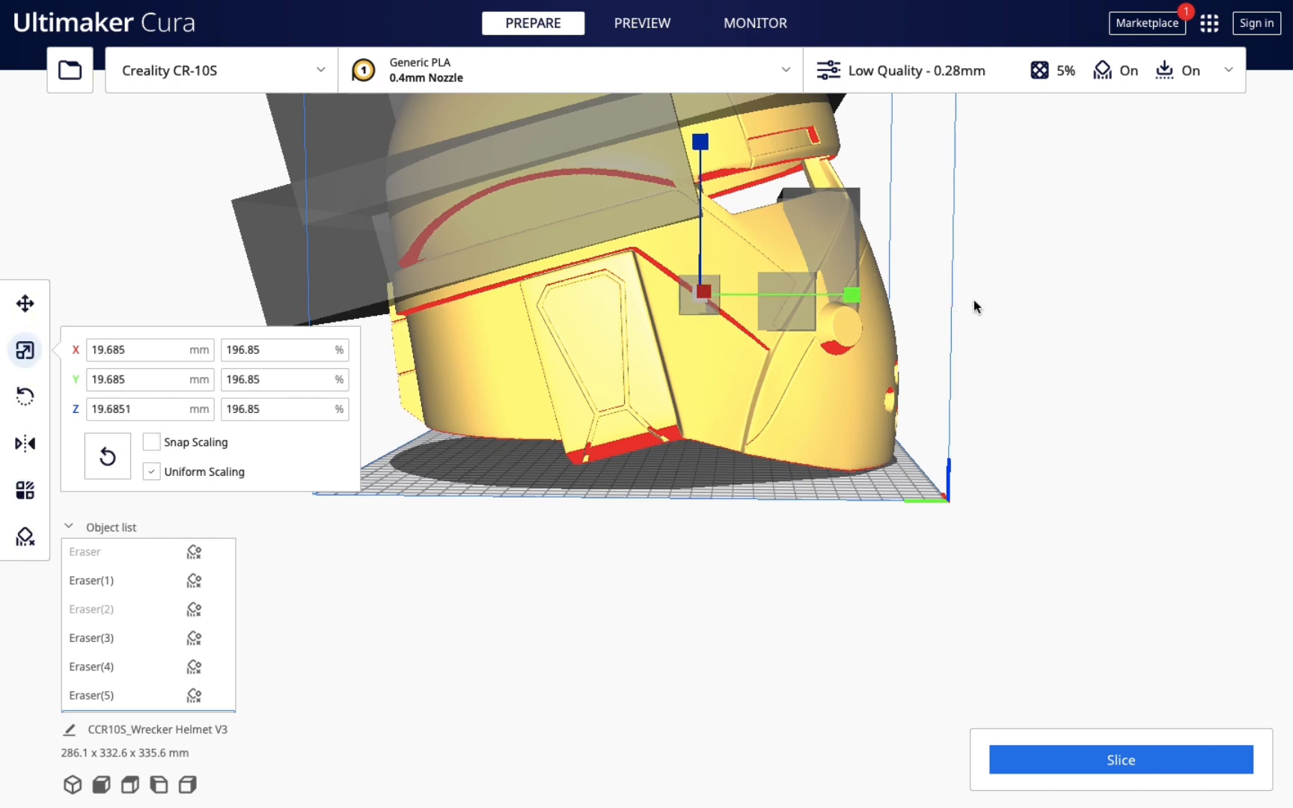
drag(1009, 302, 1014, 302)
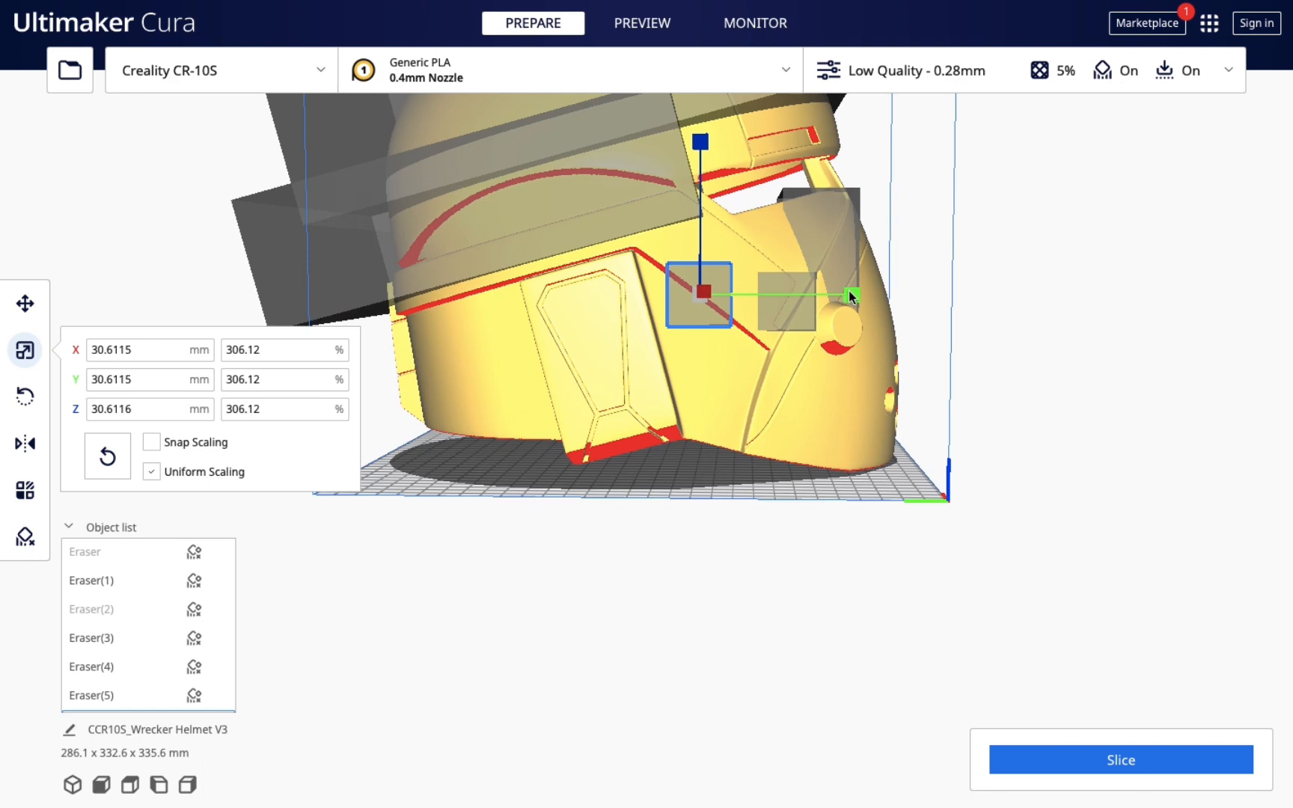
drag(850, 295, 1032, 312)
drag(853, 296, 980, 303)
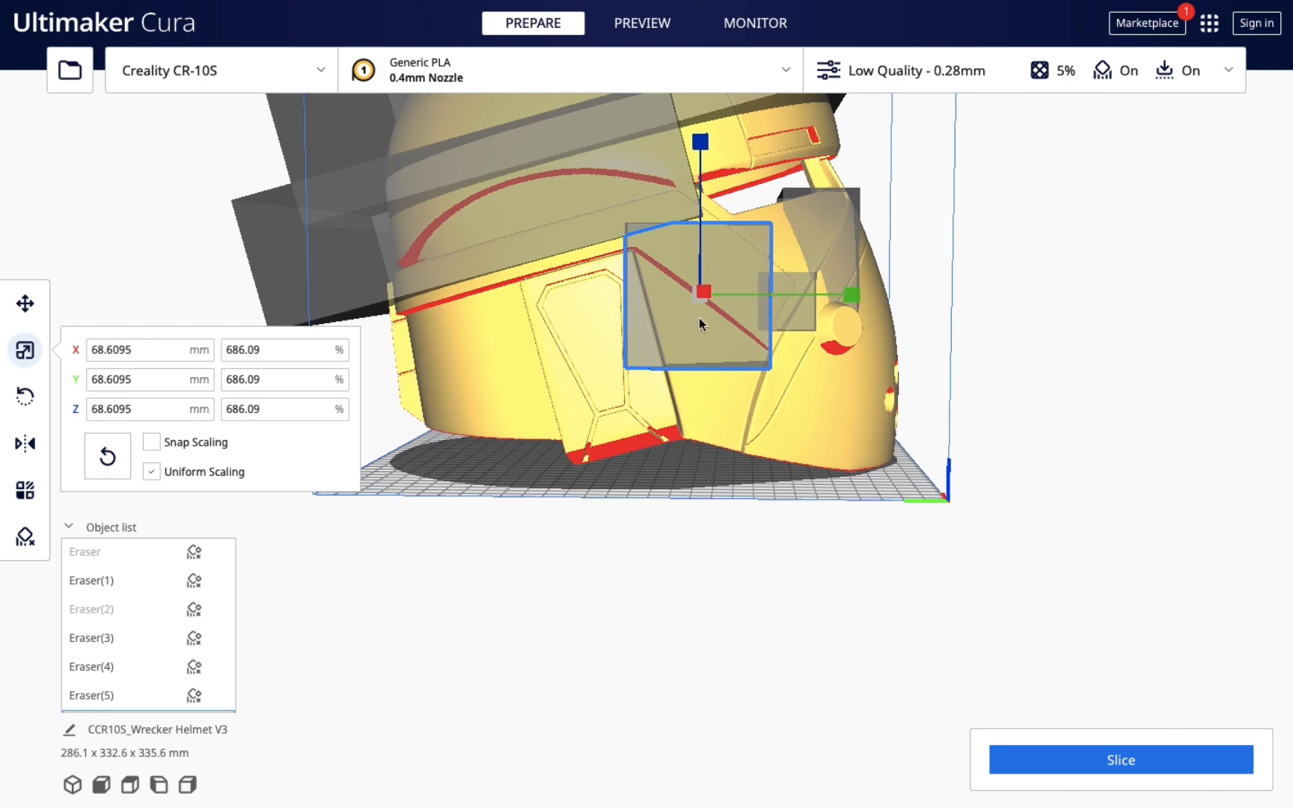
Step: Move the right diagonal-overhang blocker to about Y 35.5 mm and Z 58.4 mm, and check both sides from the front
click(25, 303)
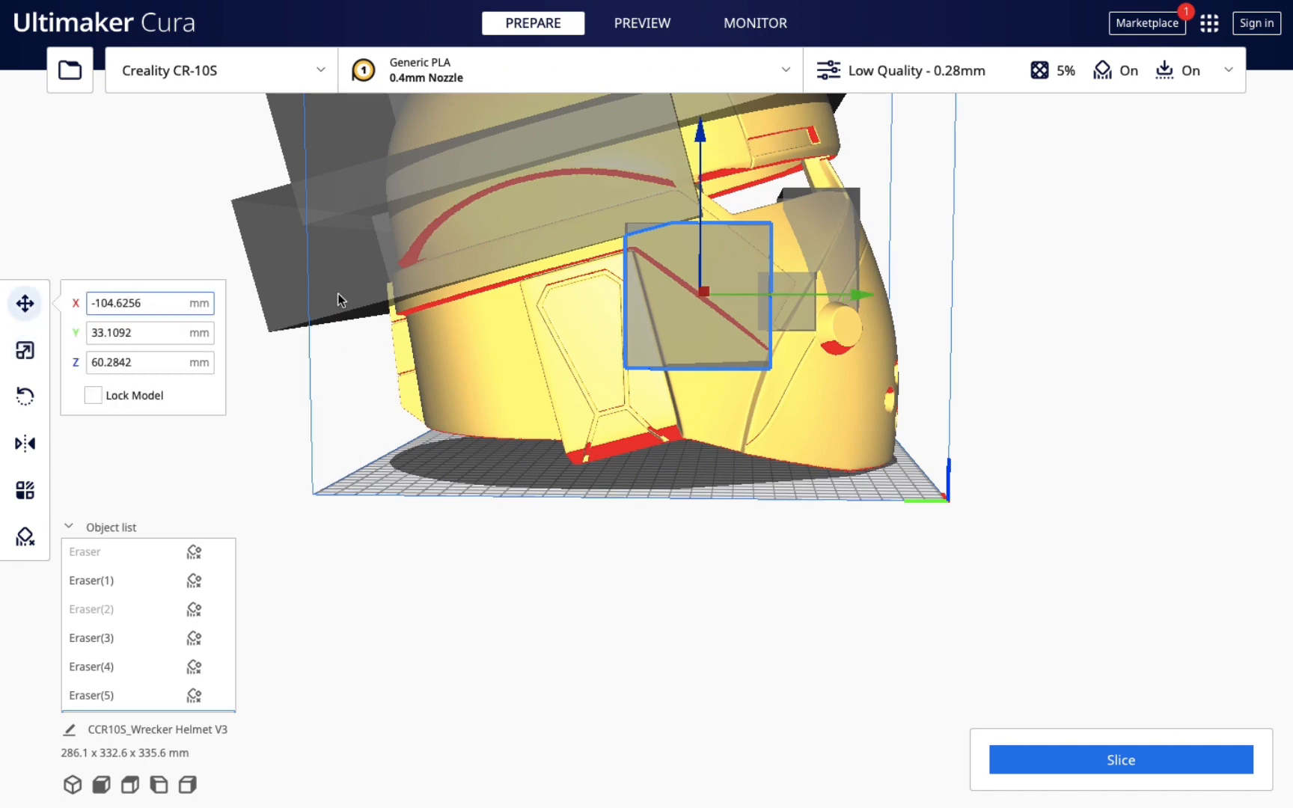
drag(702, 140, 701, 146)
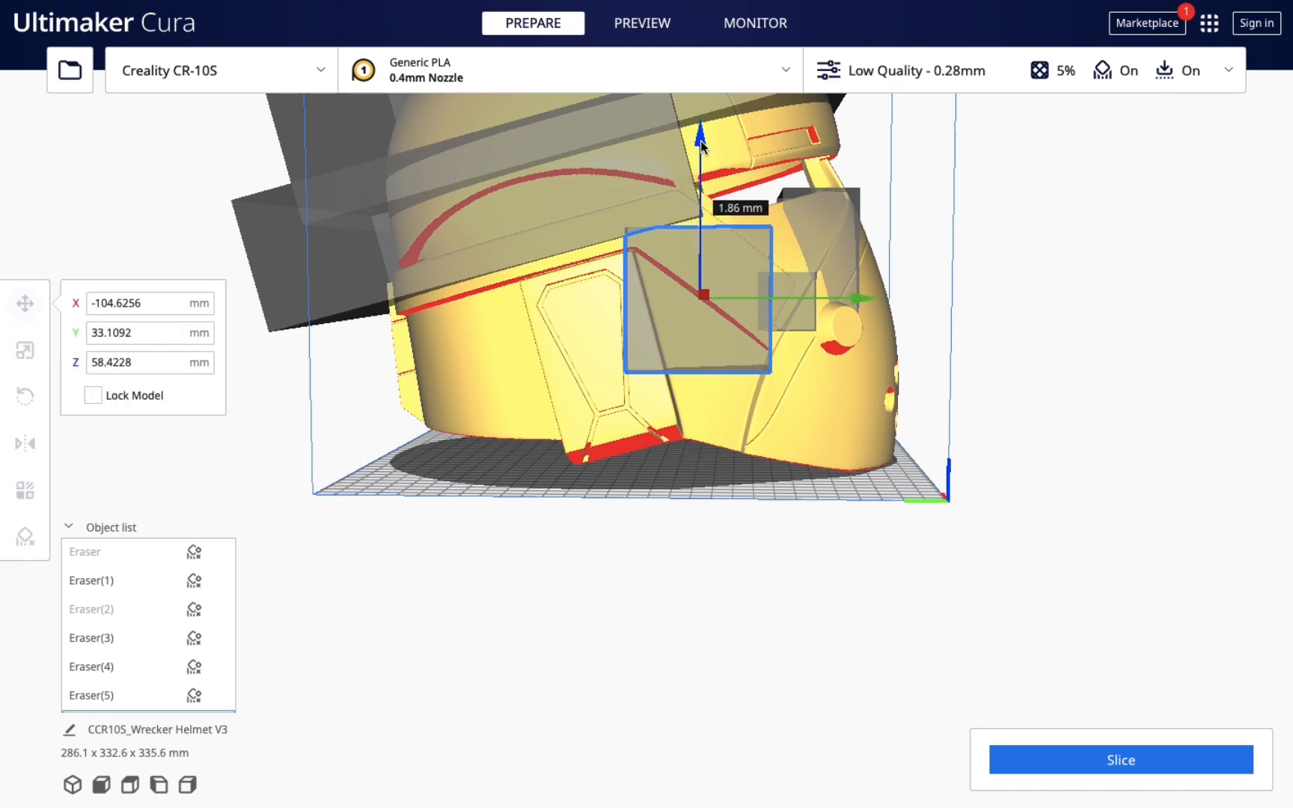
drag(860, 296, 866, 297)
mouse_move(767, 553)
right_down()
mouse_move(808, 546)
mouse_move(636, 552)
right_up()
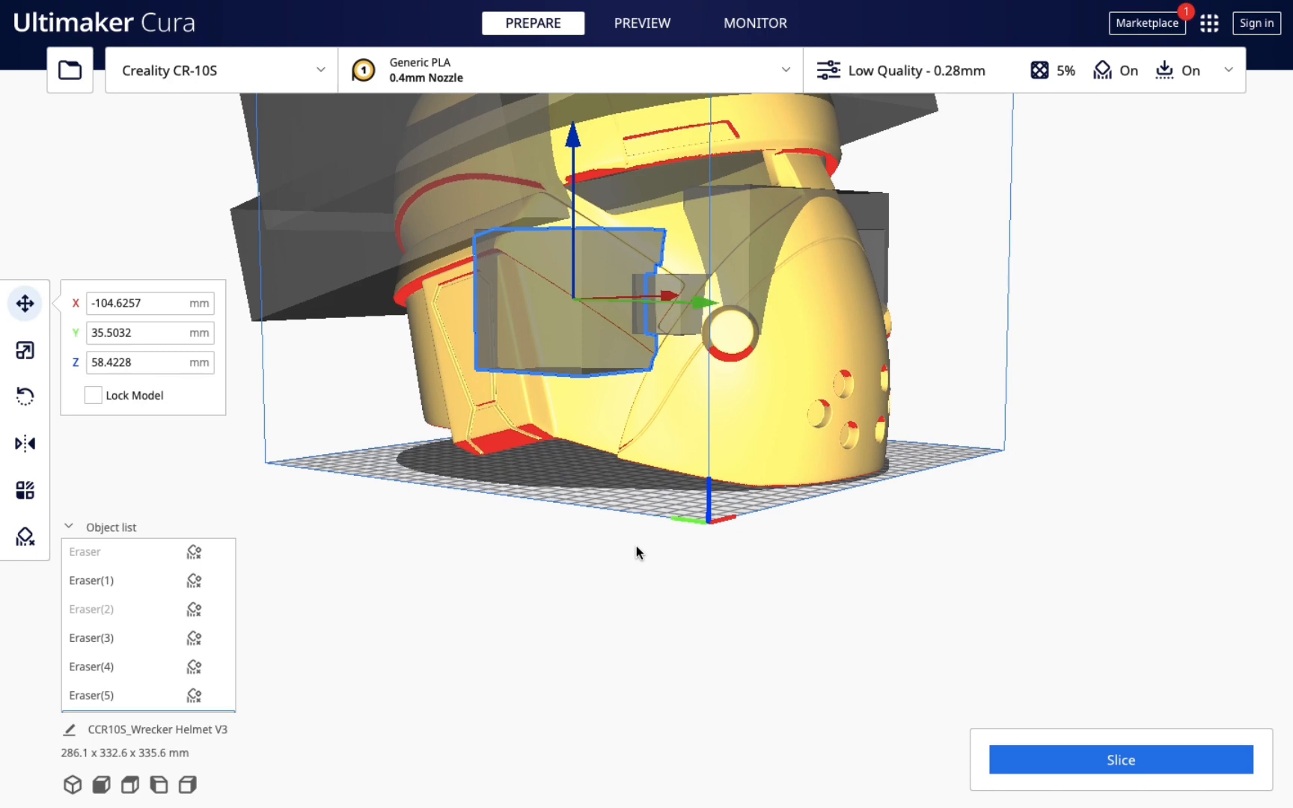
right_drag(489, 526, 311, 538)
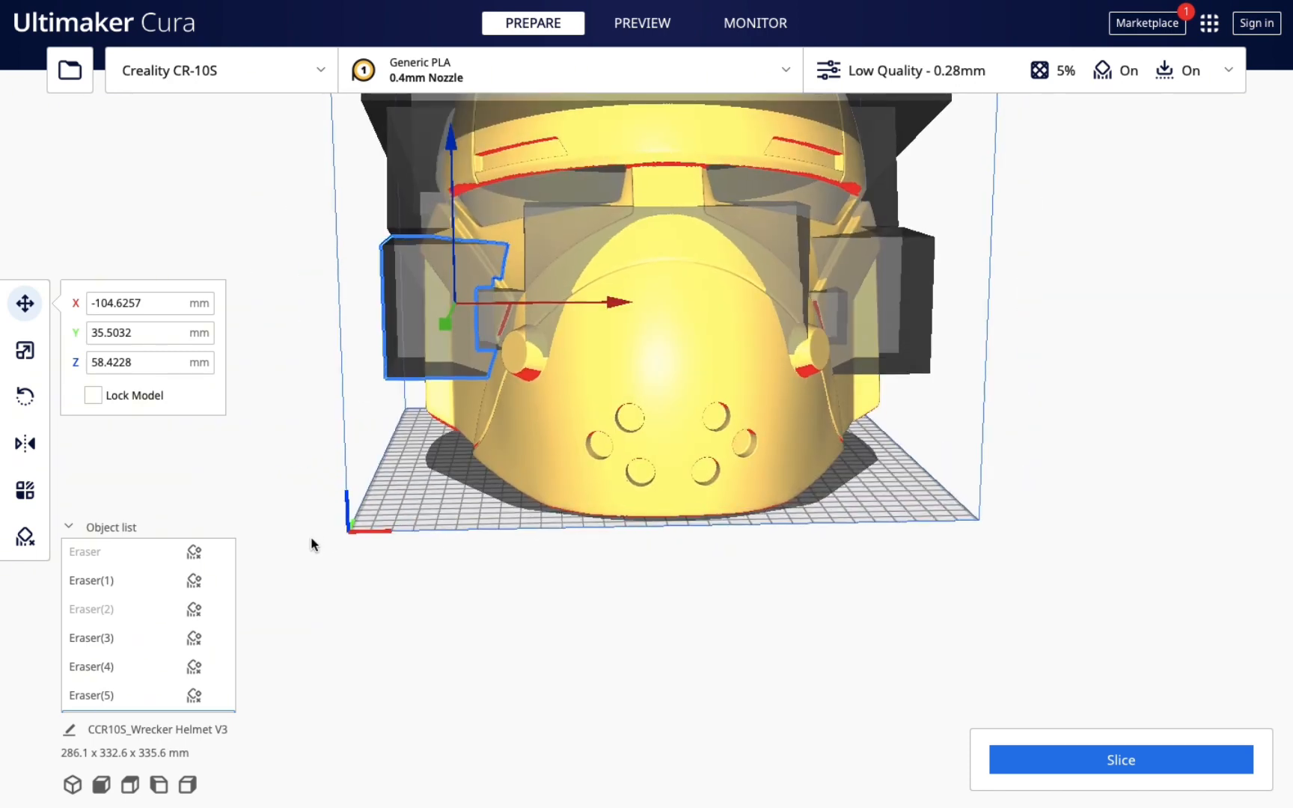
click(503, 621)
scroll(503, 621, down, 5)
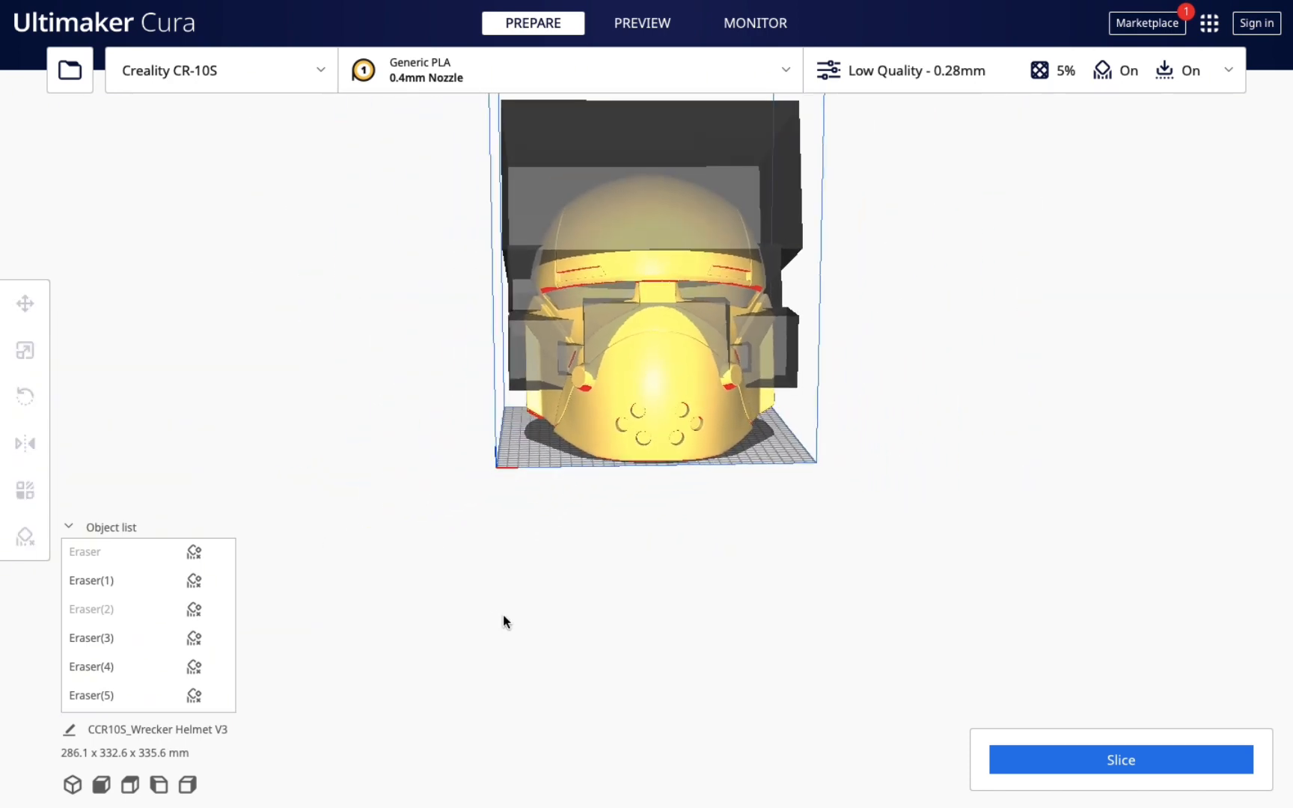
right_drag(503, 550, 465, 545)
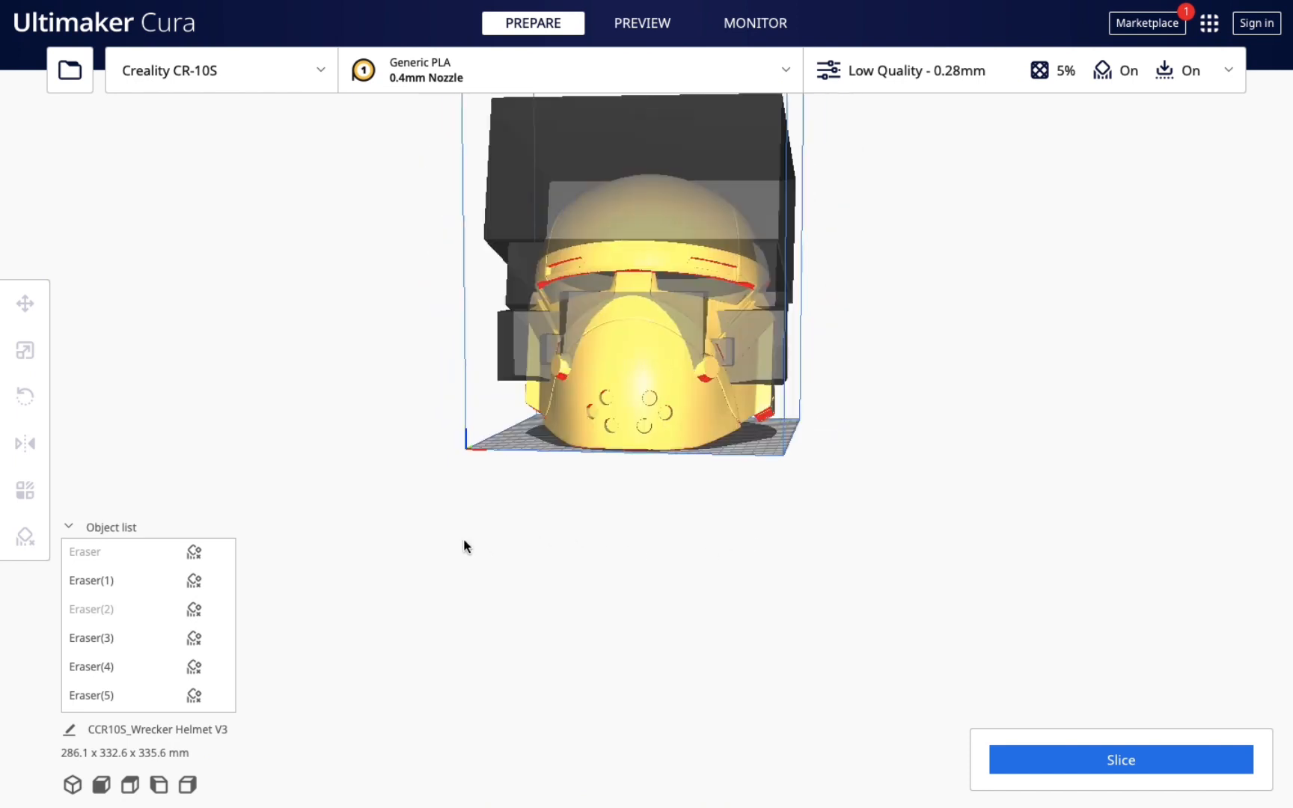
Step: Check the blocker placement around the helmet, slice it with the normal supports, and compare the model with its layer preview
right_drag(843, 522, 638, 496)
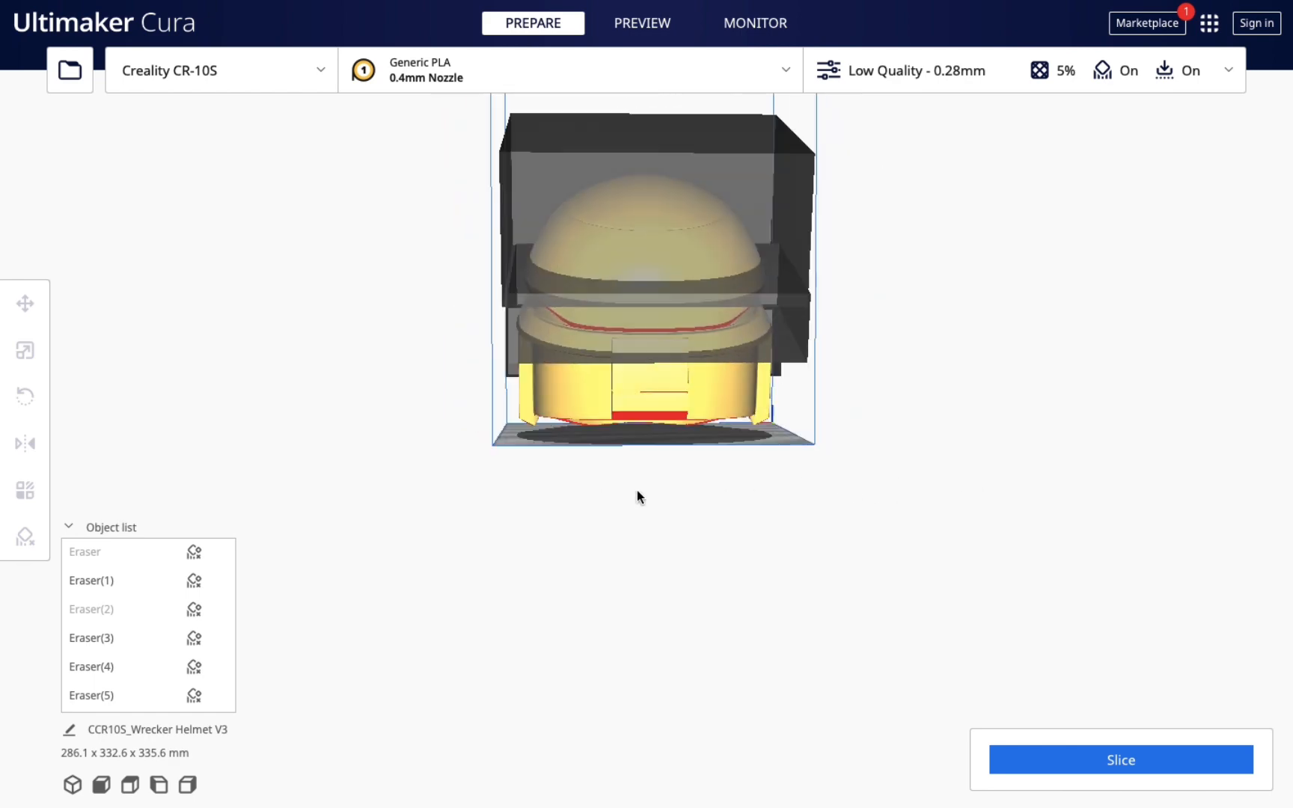
right_drag(941, 511, 733, 470)
right_drag(983, 482, 620, 538)
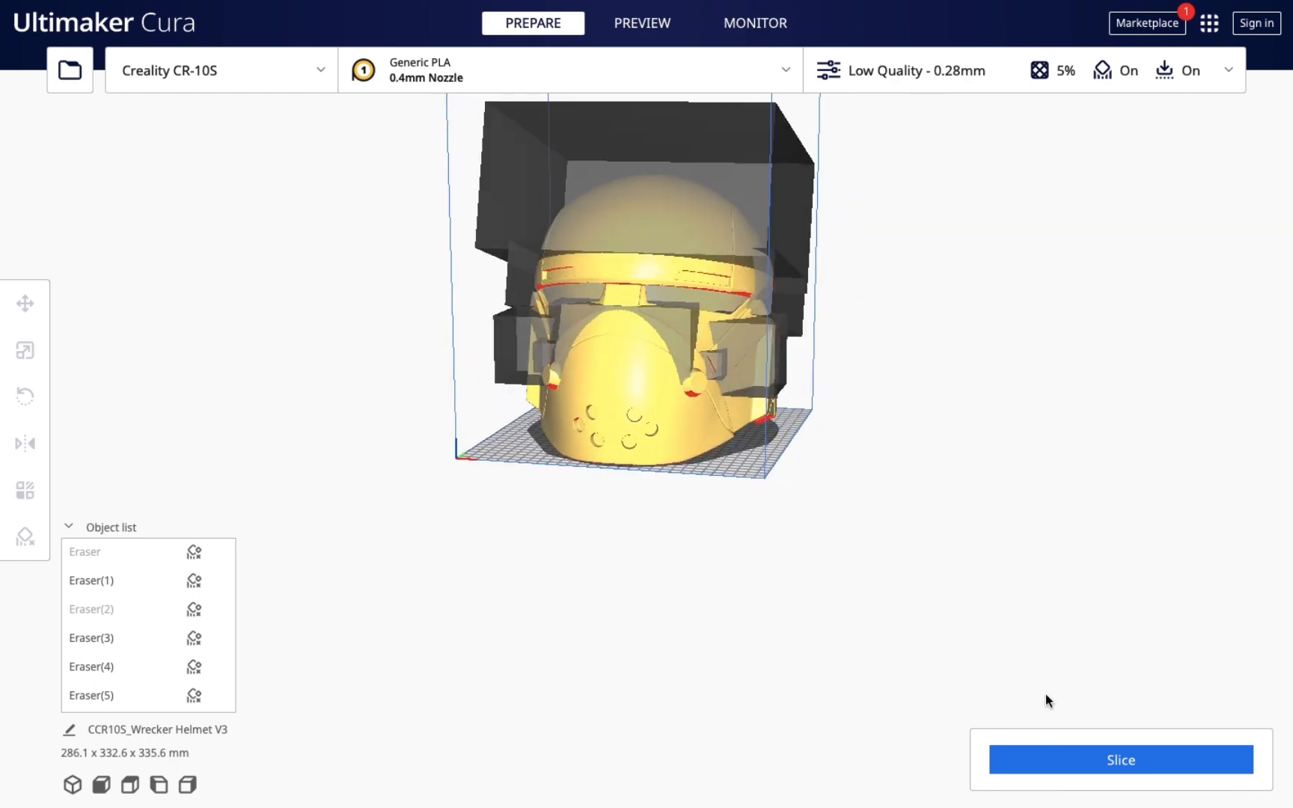
click(1097, 758)
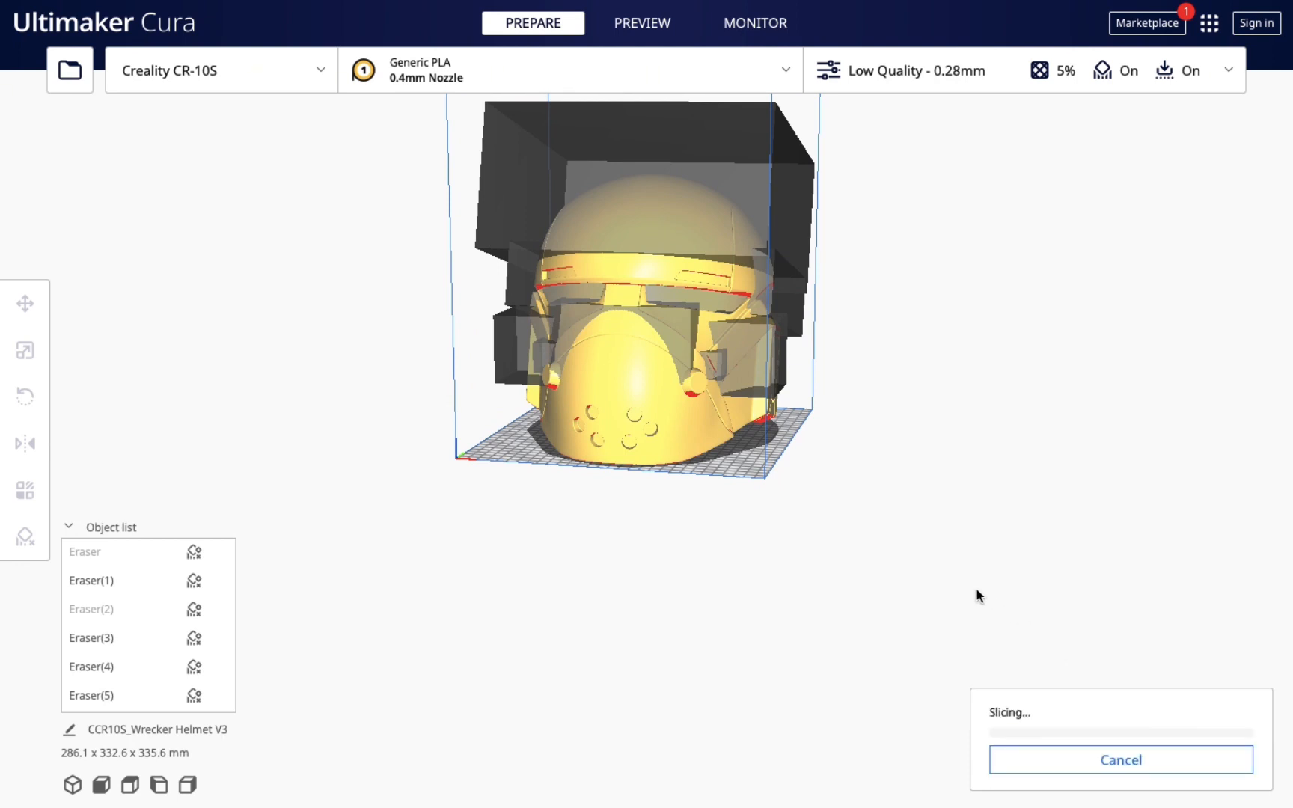
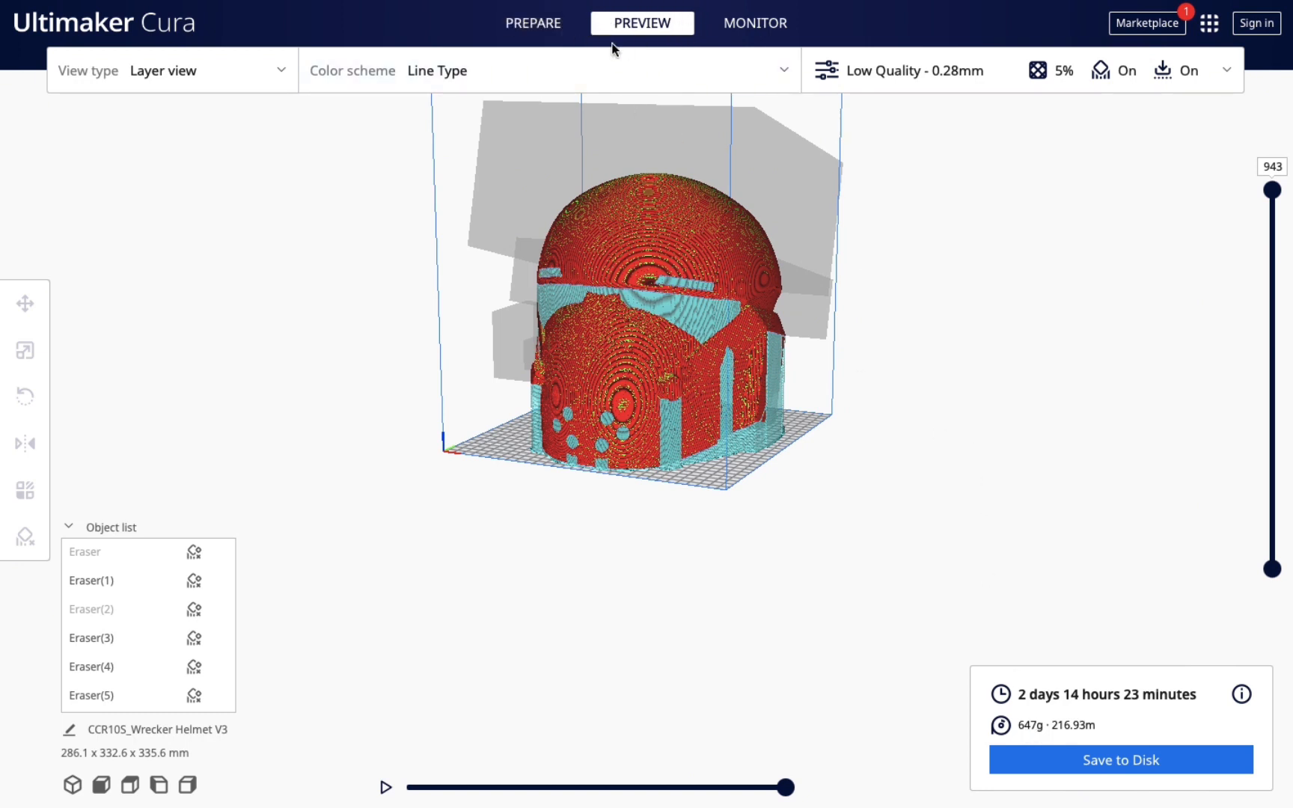
click(560, 26)
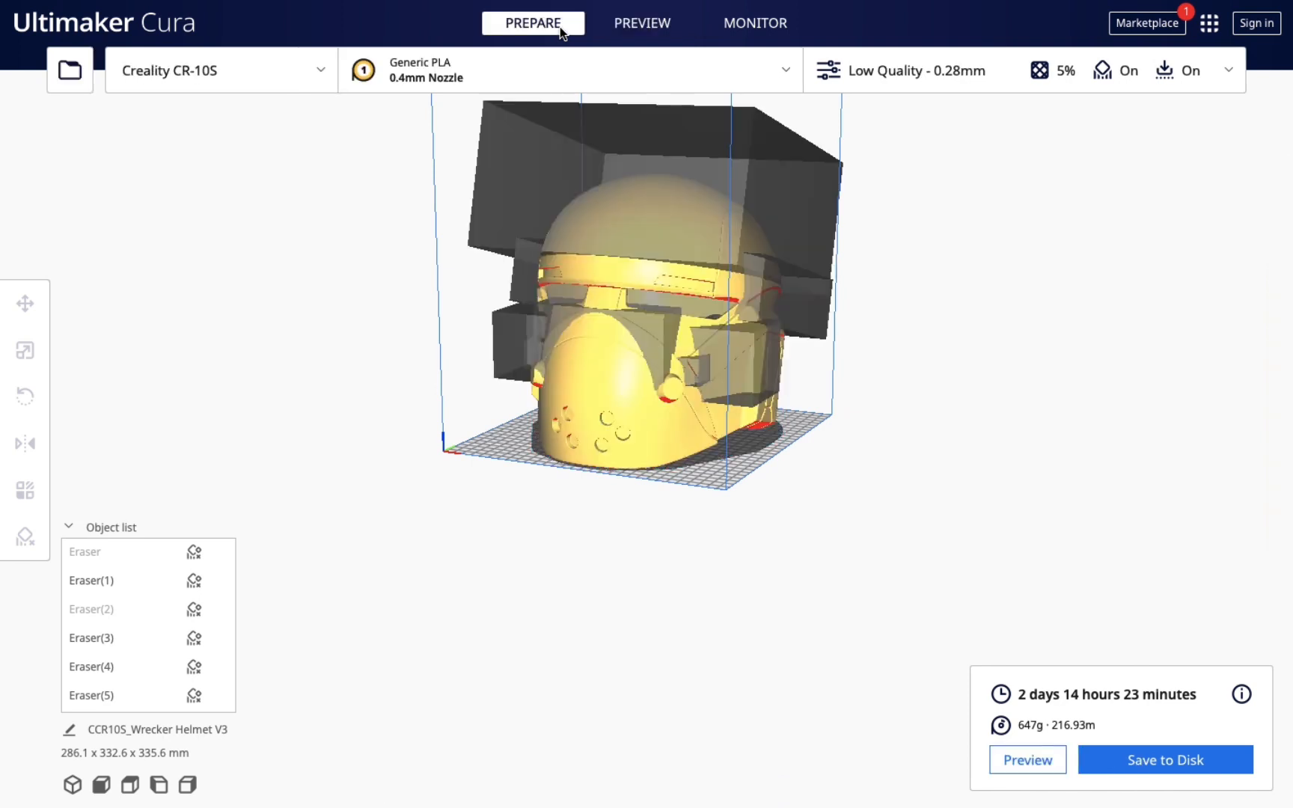
click(633, 24)
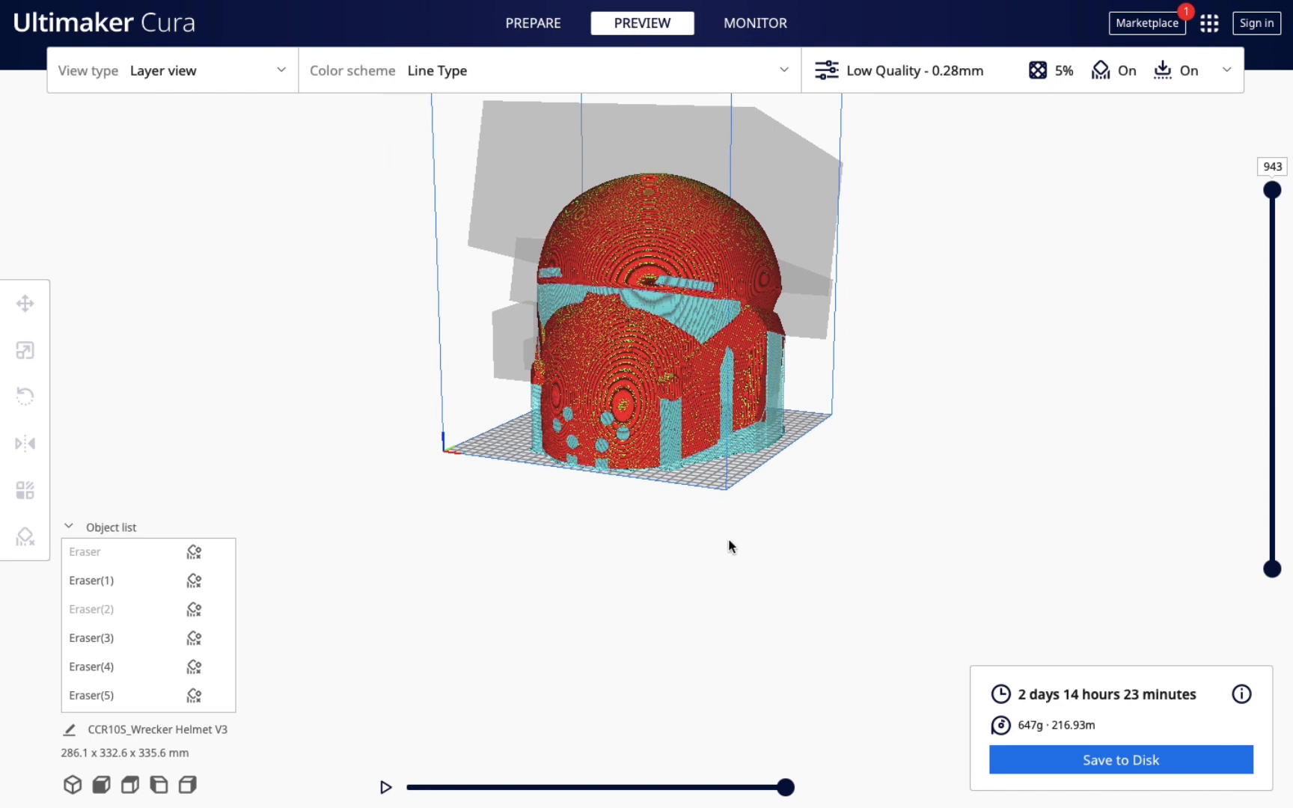
Step: Examine the sliced helmet's normal supports on the sides, rear band, cheeks, visor and front holes in the layer preview
right_drag(729, 539, 639, 539)
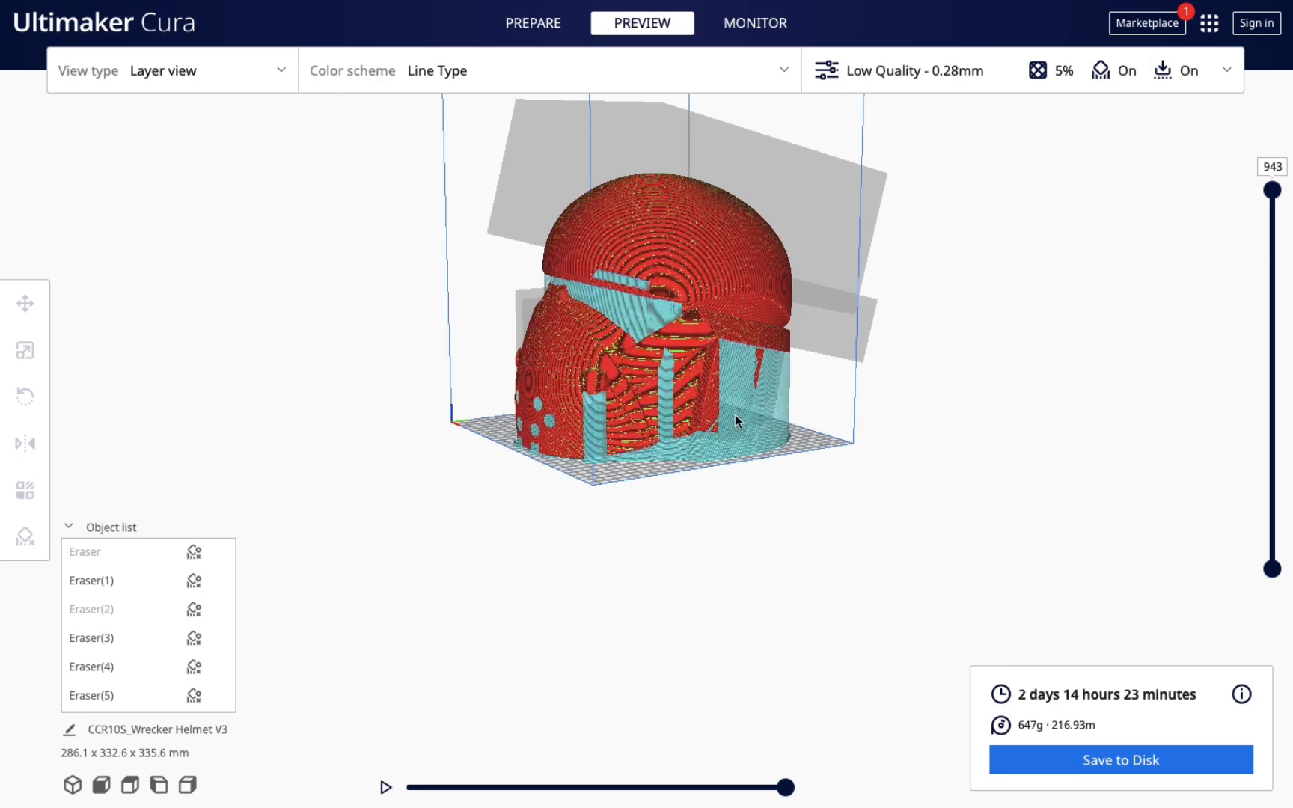
scroll(739, 415, up, 2)
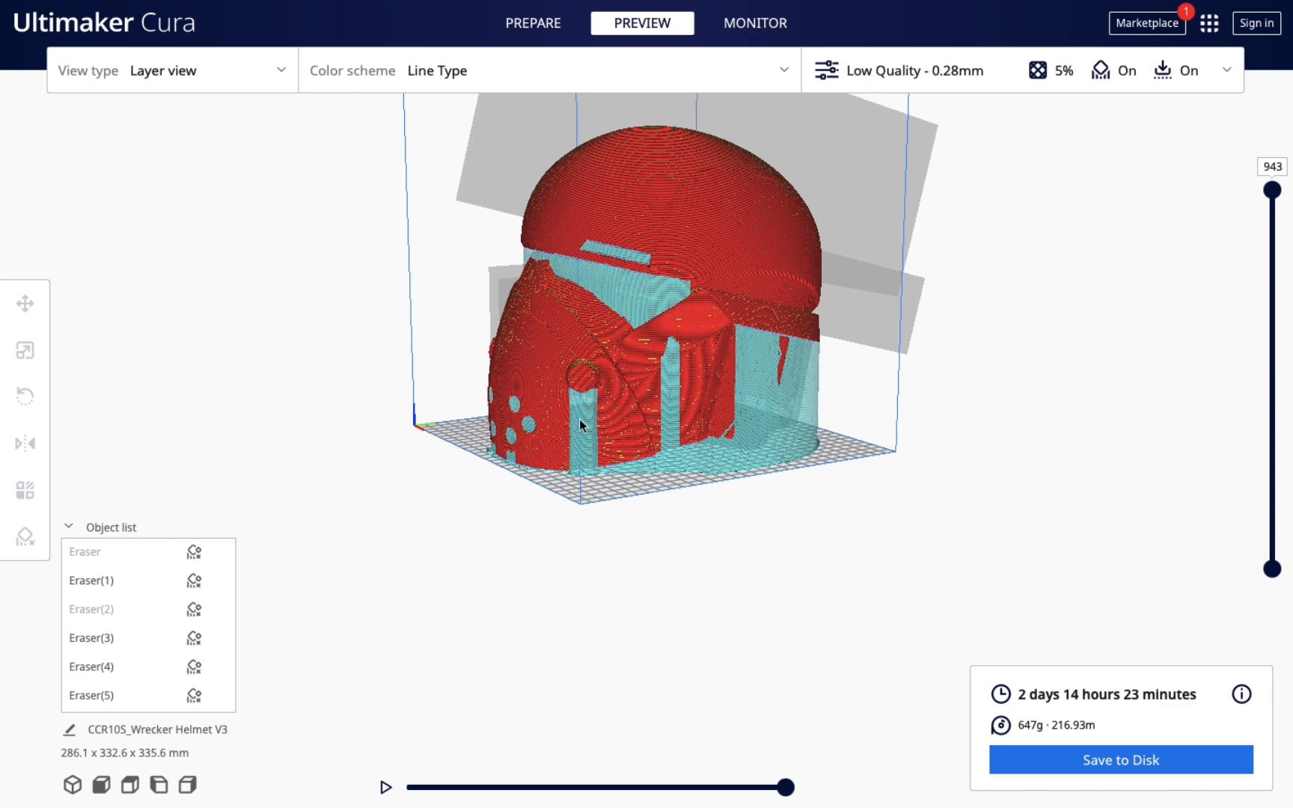
right_drag(722, 506, 681, 424)
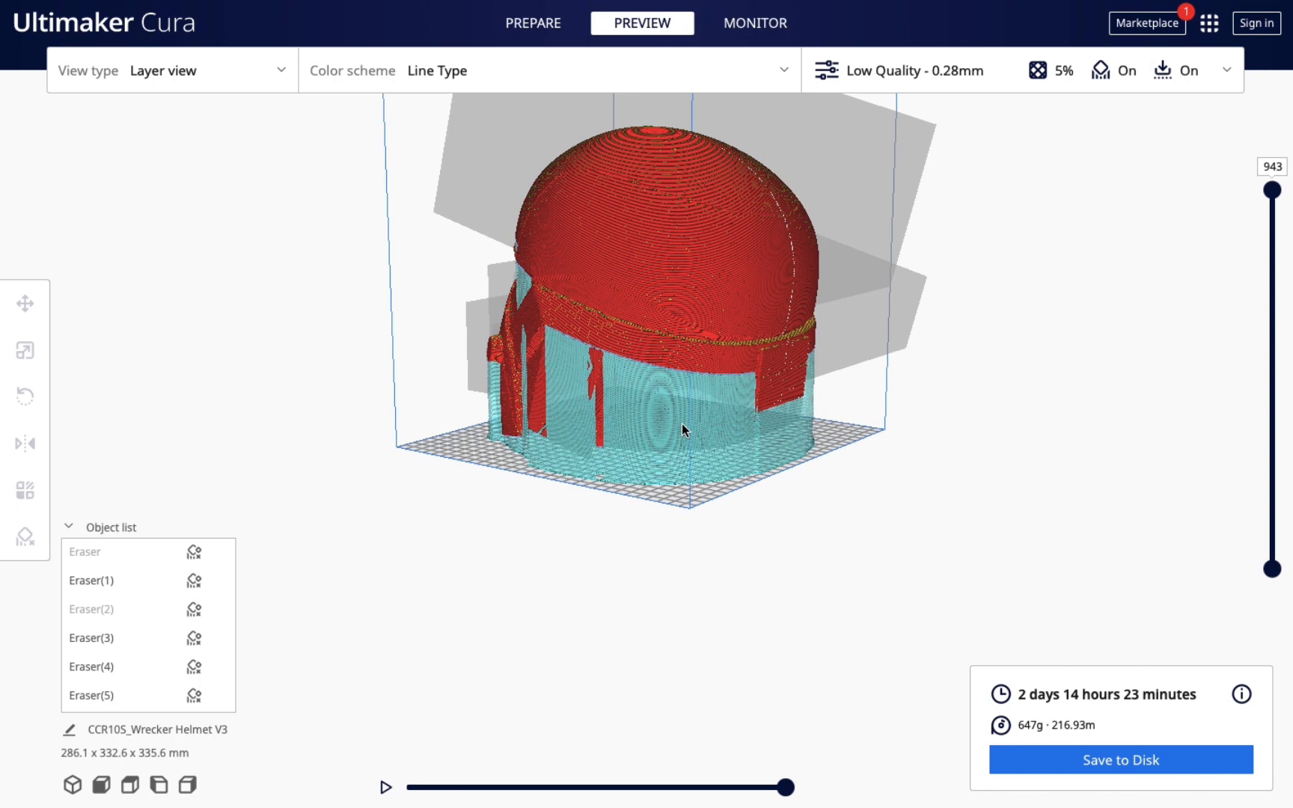
right_drag(663, 354, 727, 464)
right_drag(758, 536, 741, 479)
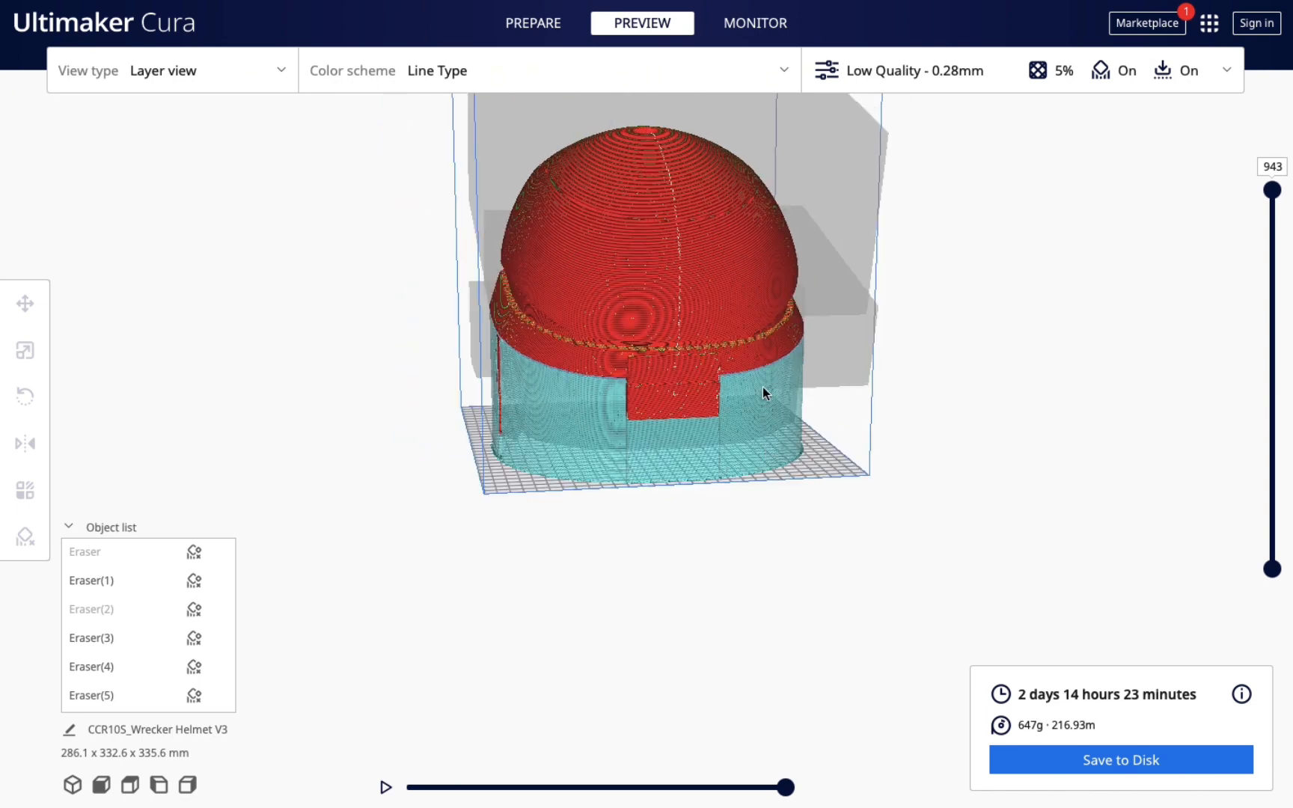
right_drag(778, 523, 744, 425)
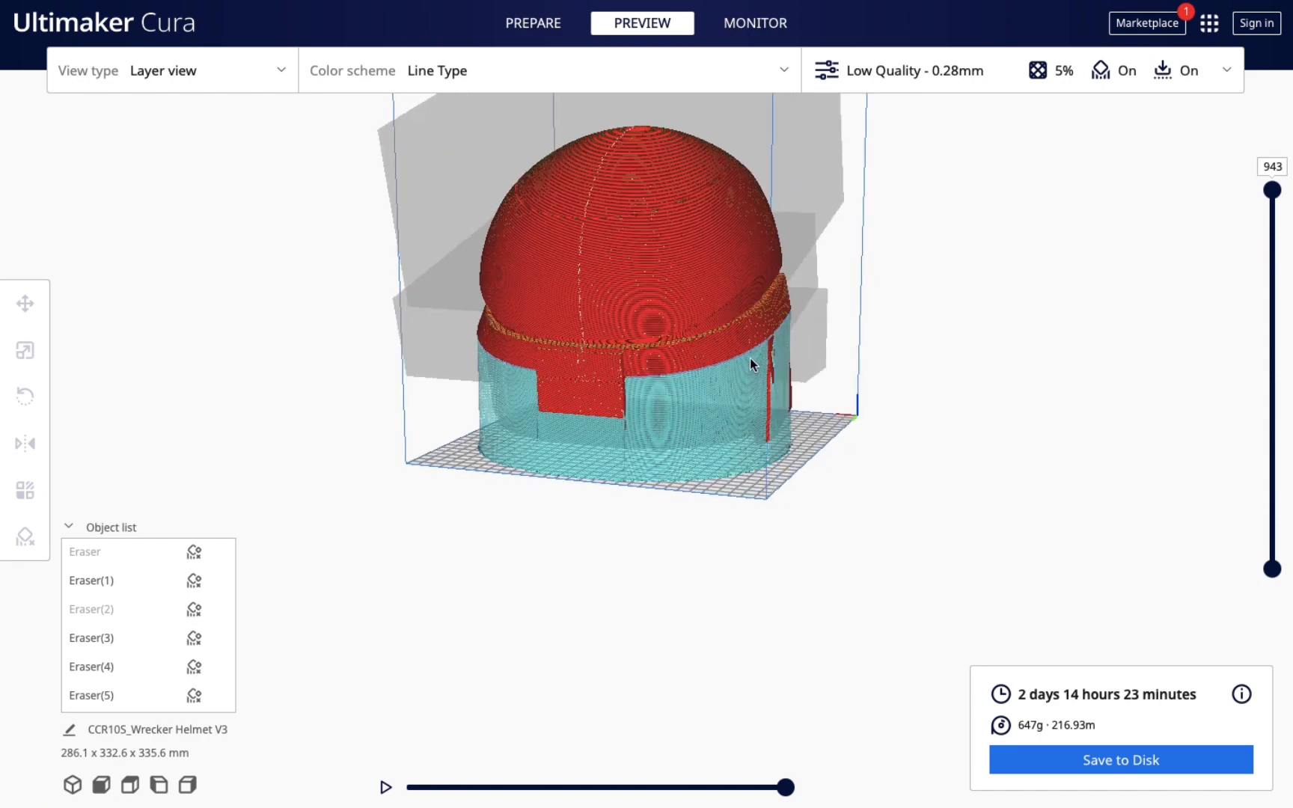
right_drag(802, 496, 698, 490)
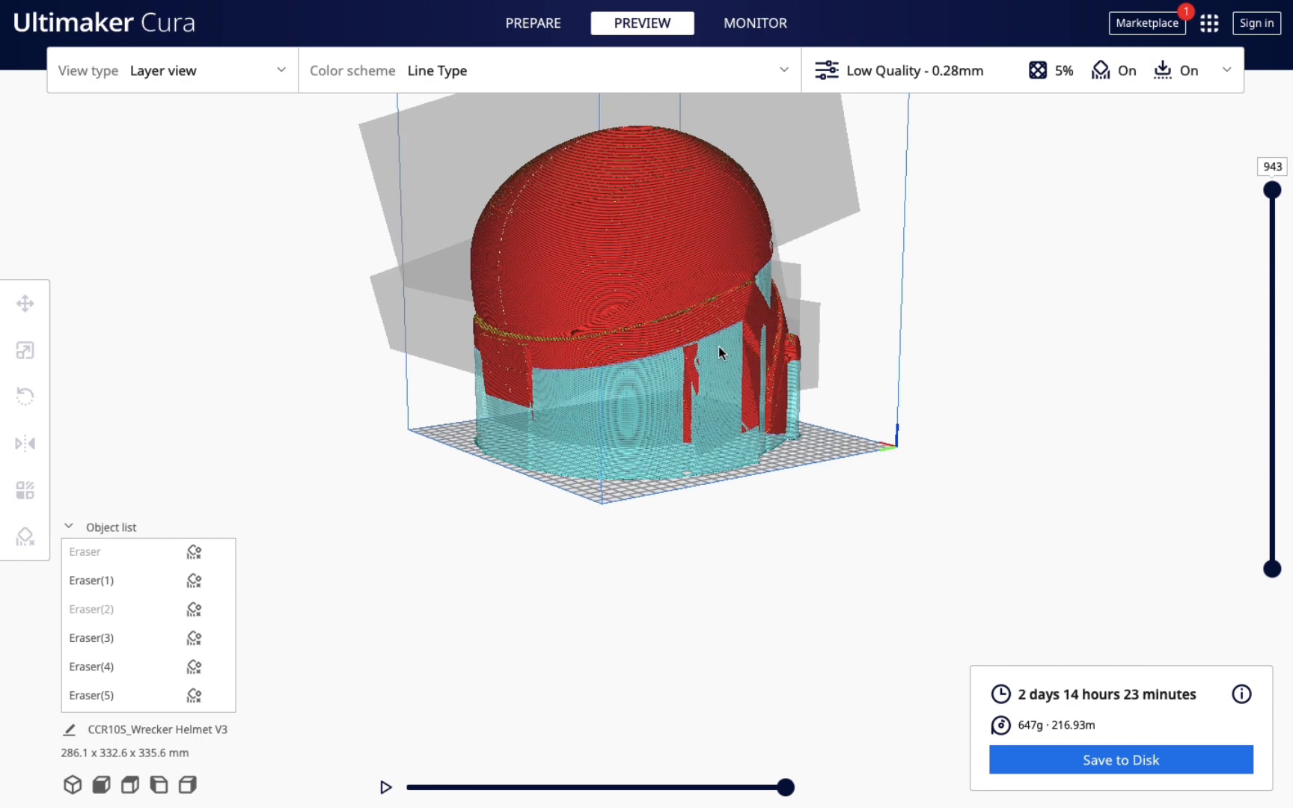
mouse_move(767, 540)
right_down()
mouse_move(651, 542)
mouse_move(845, 565)
mouse_move(775, 567)
right_up()
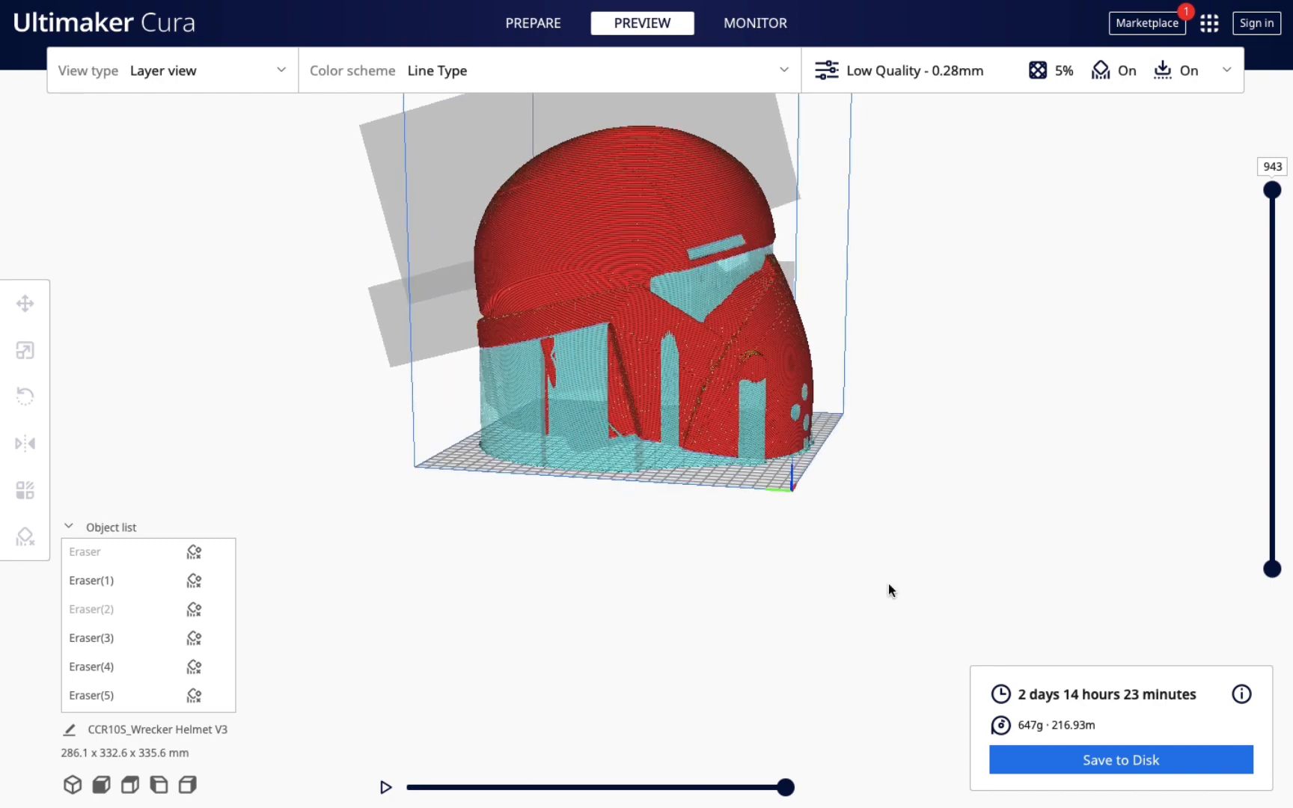
right_drag(889, 584, 796, 585)
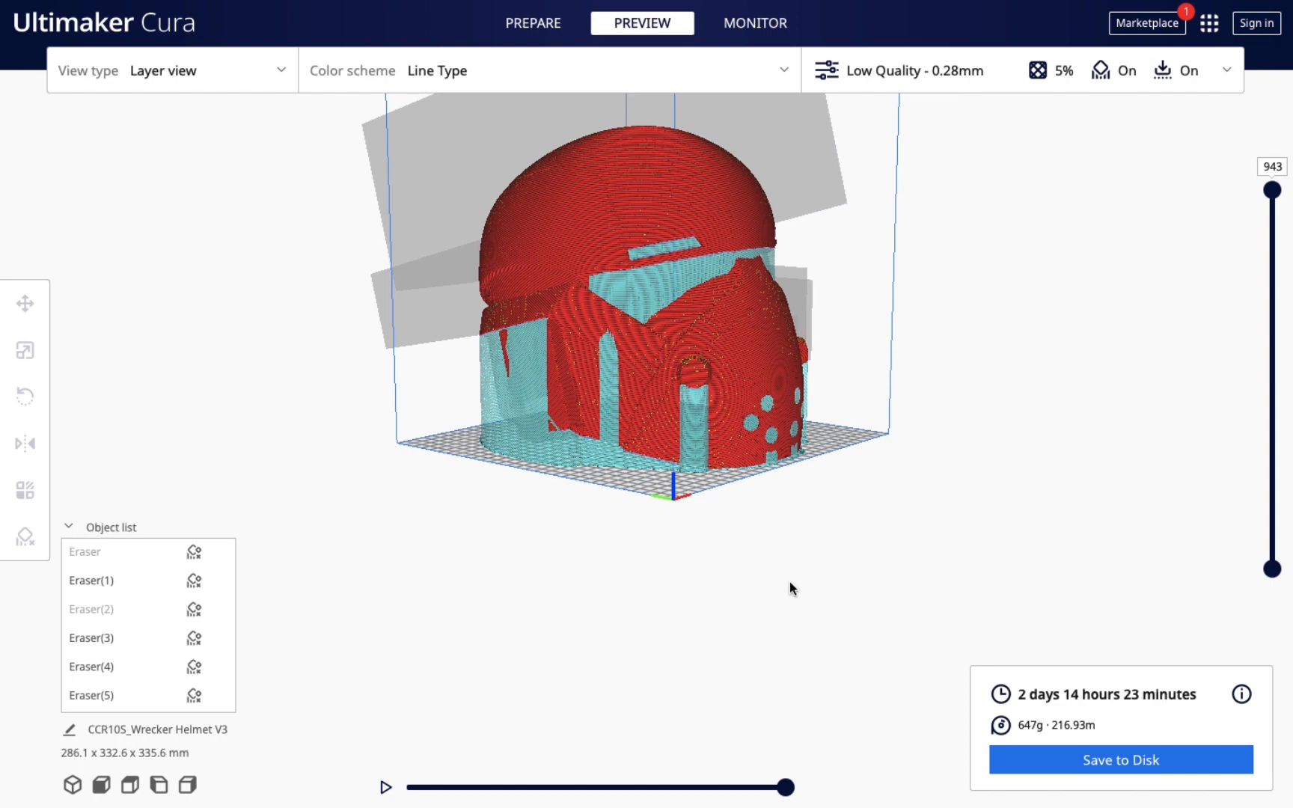
right_drag(666, 555, 661, 554)
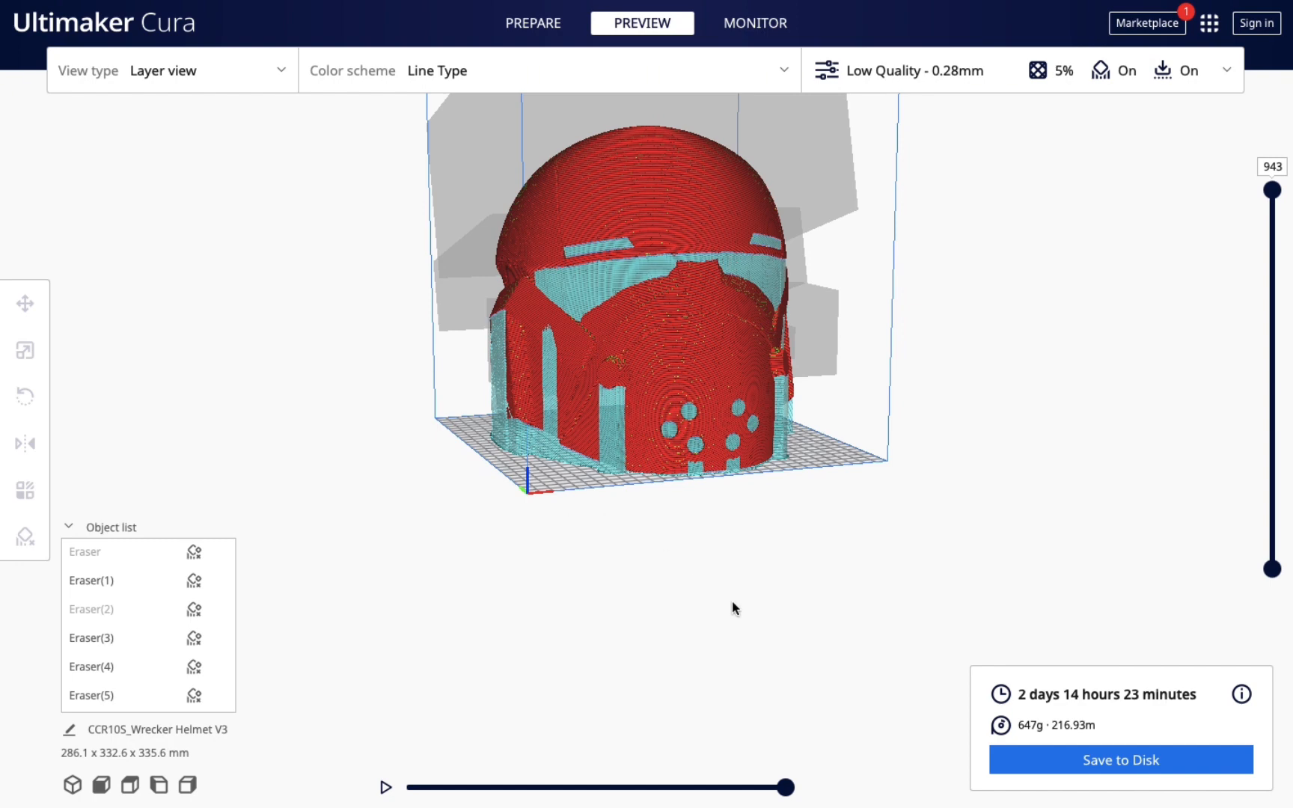
right_drag(732, 603, 609, 620)
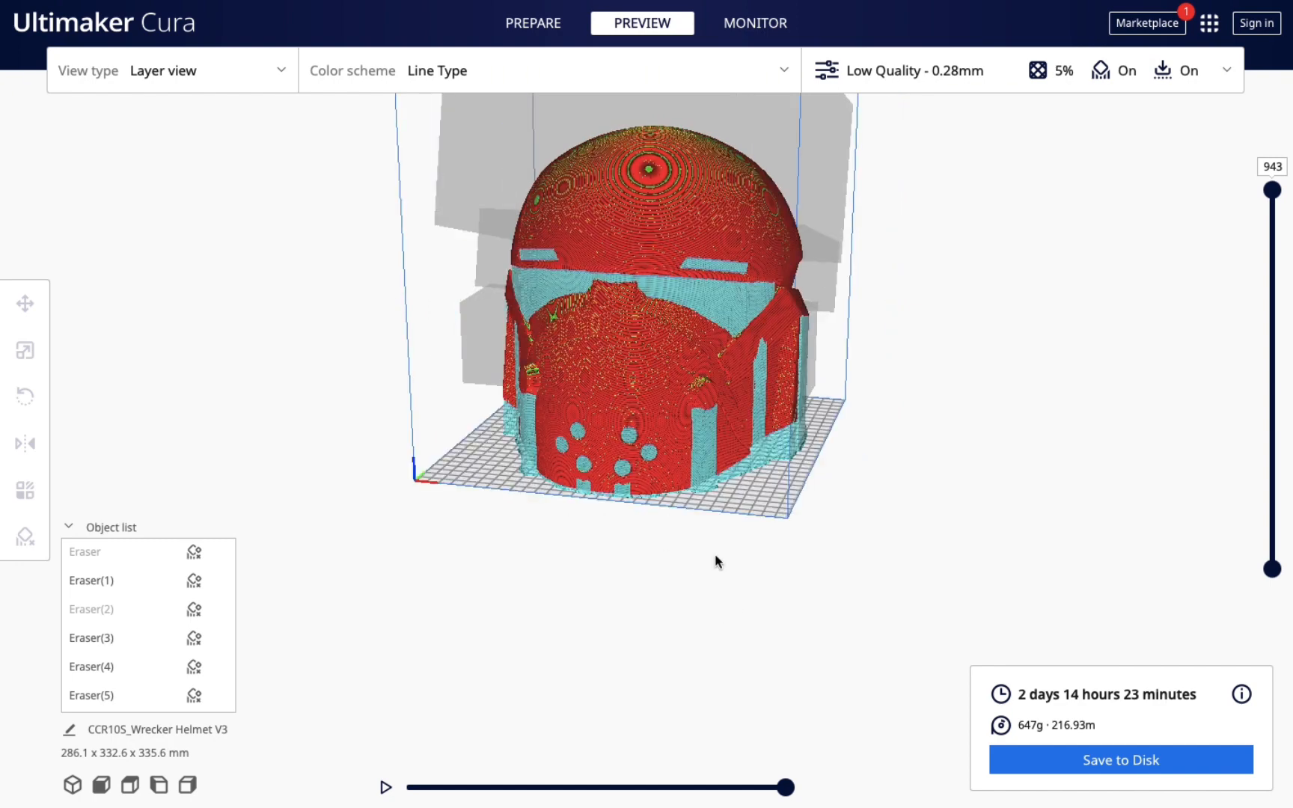
Step: Set the support structure to Tree and slice the helmet again
click(1230, 64)
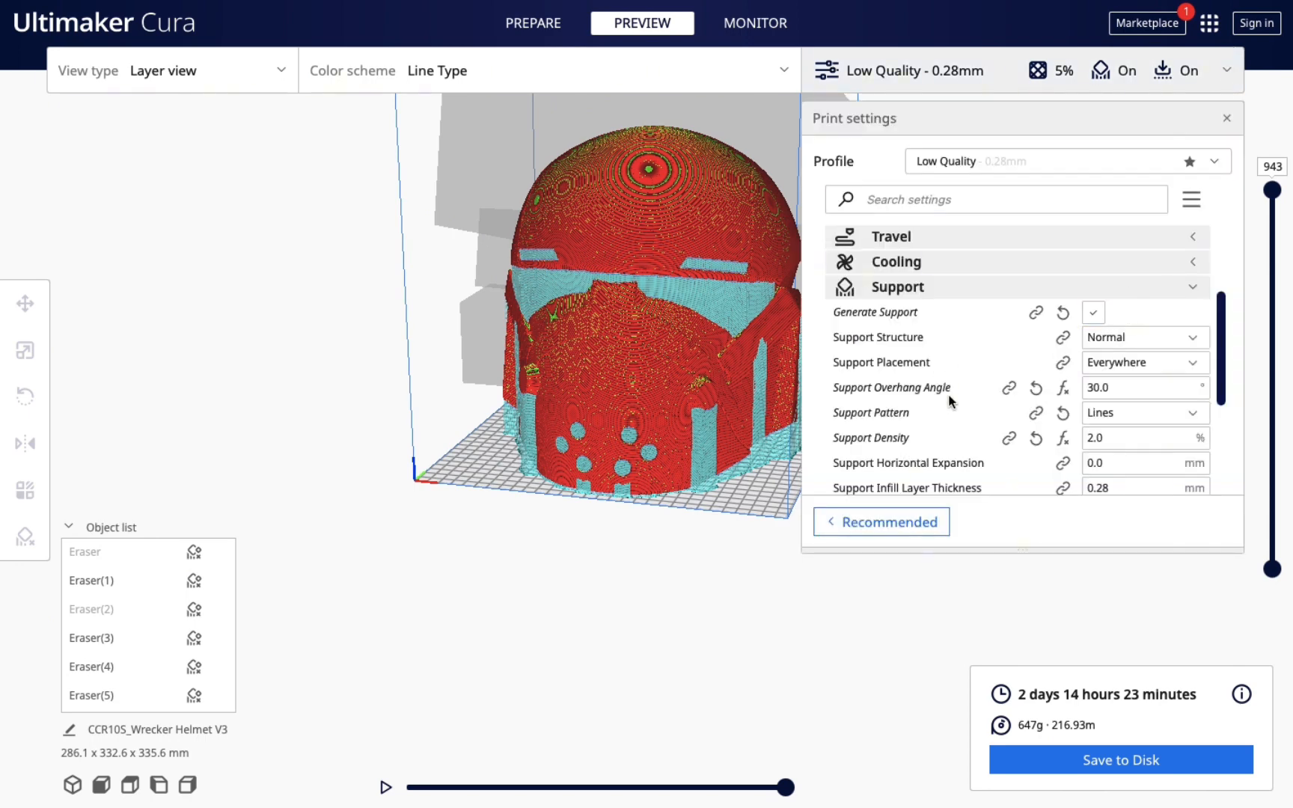
scroll(950, 400, down, 2)
scroll(948, 402, down, 1)
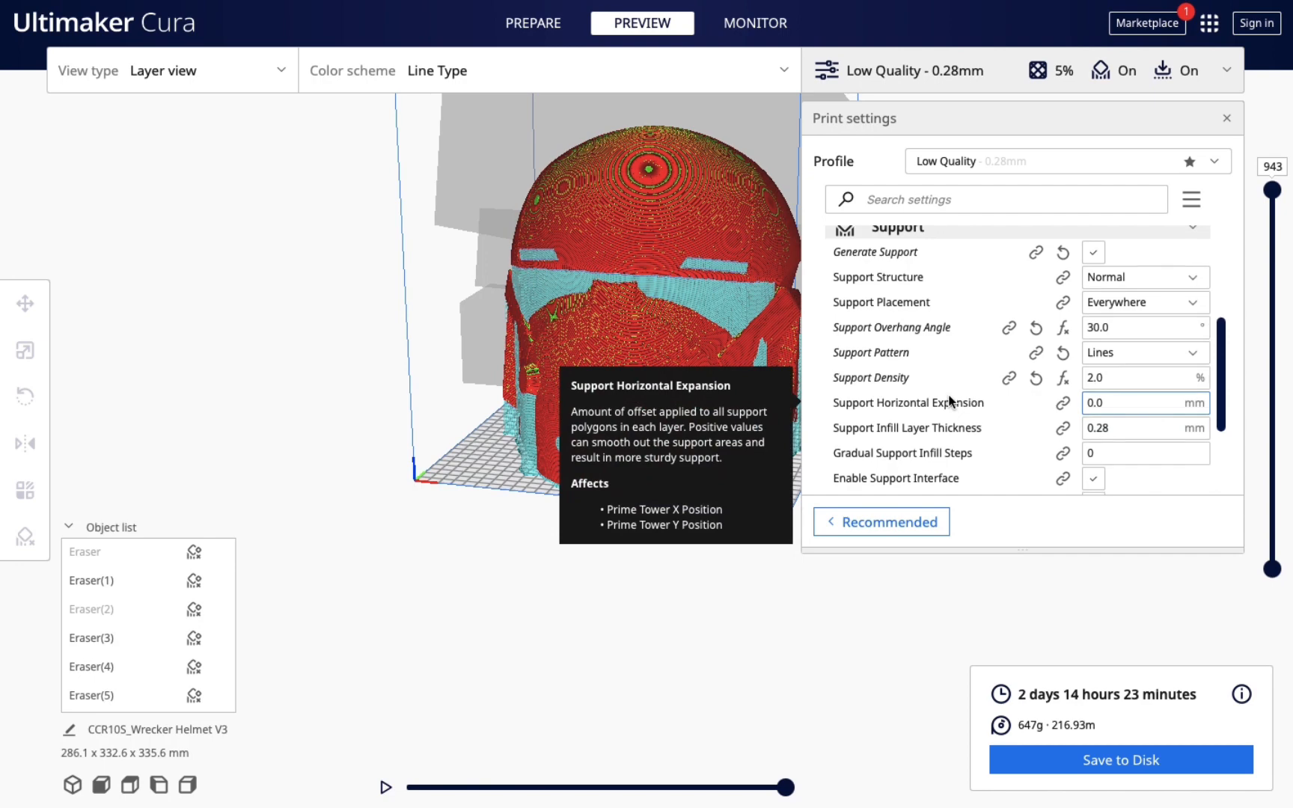
click(1195, 283)
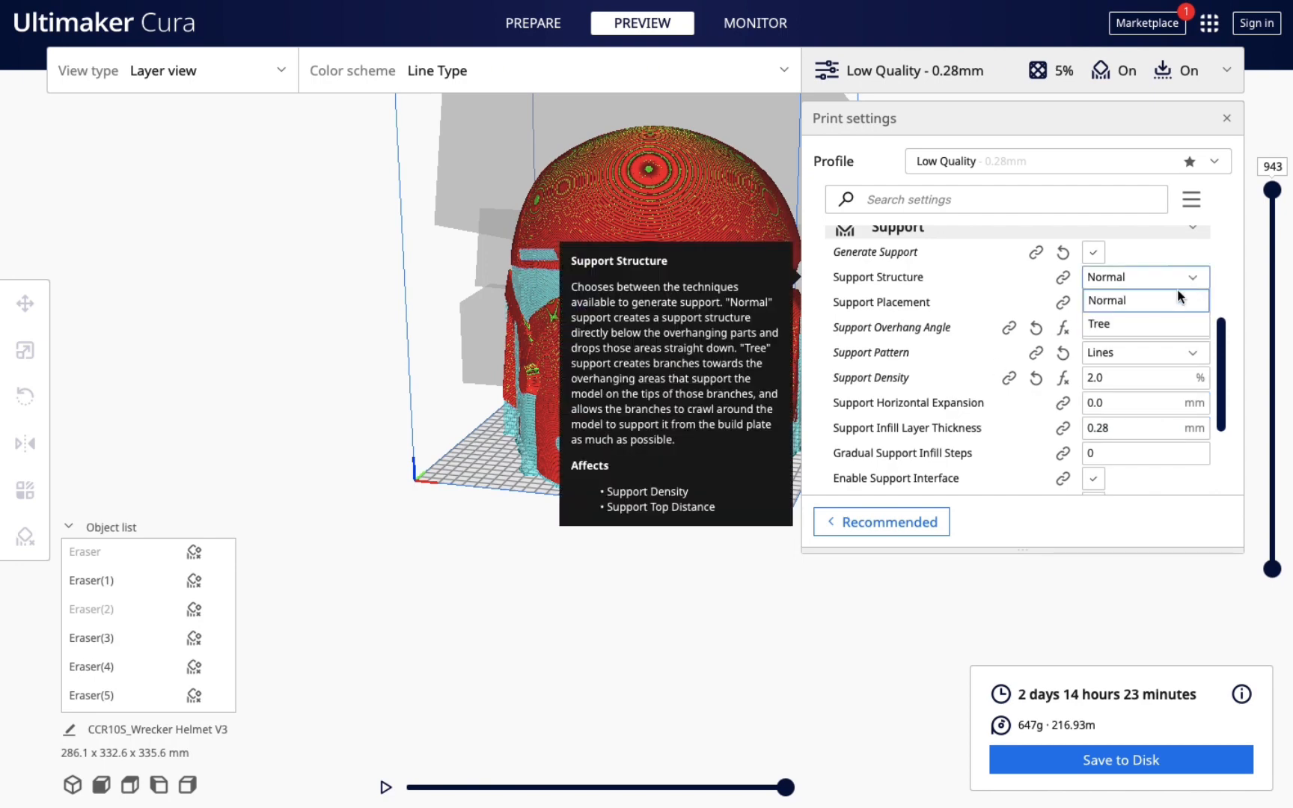
click(1136, 324)
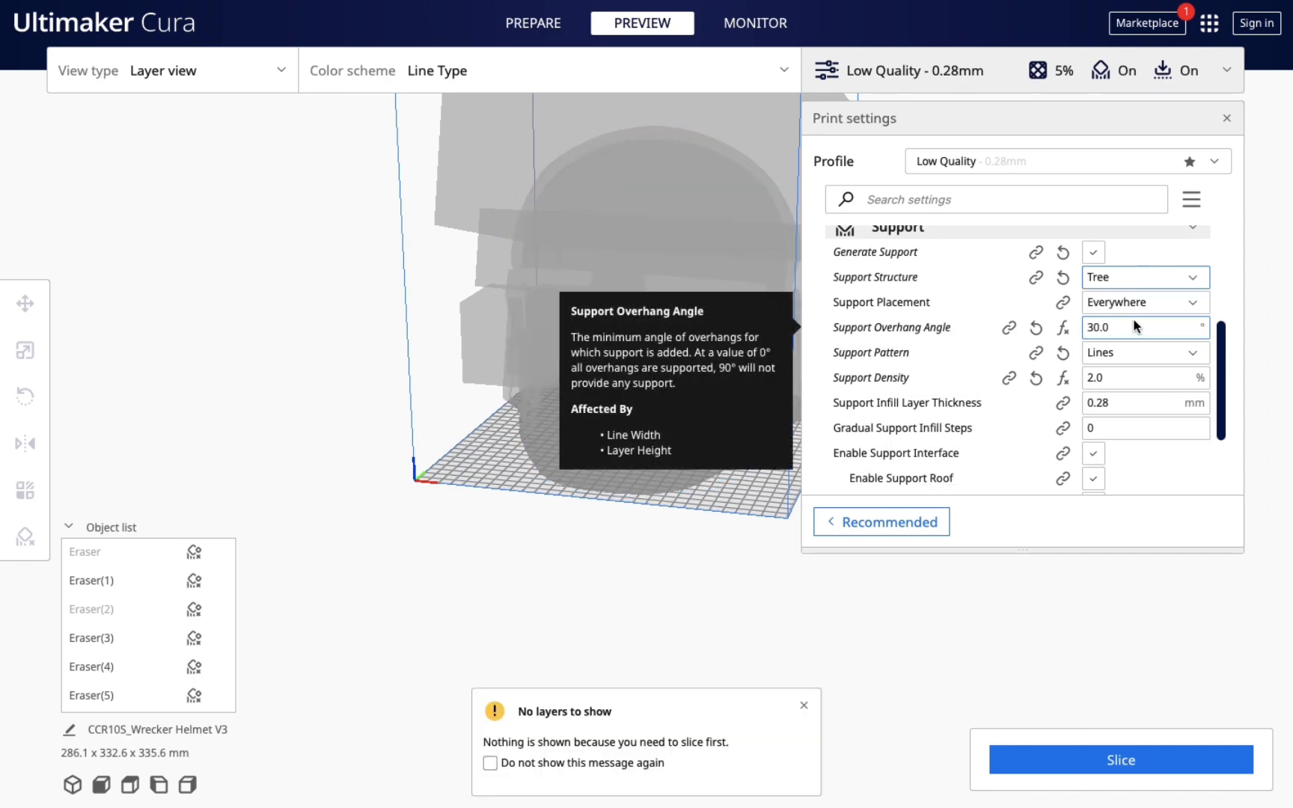
click(1227, 119)
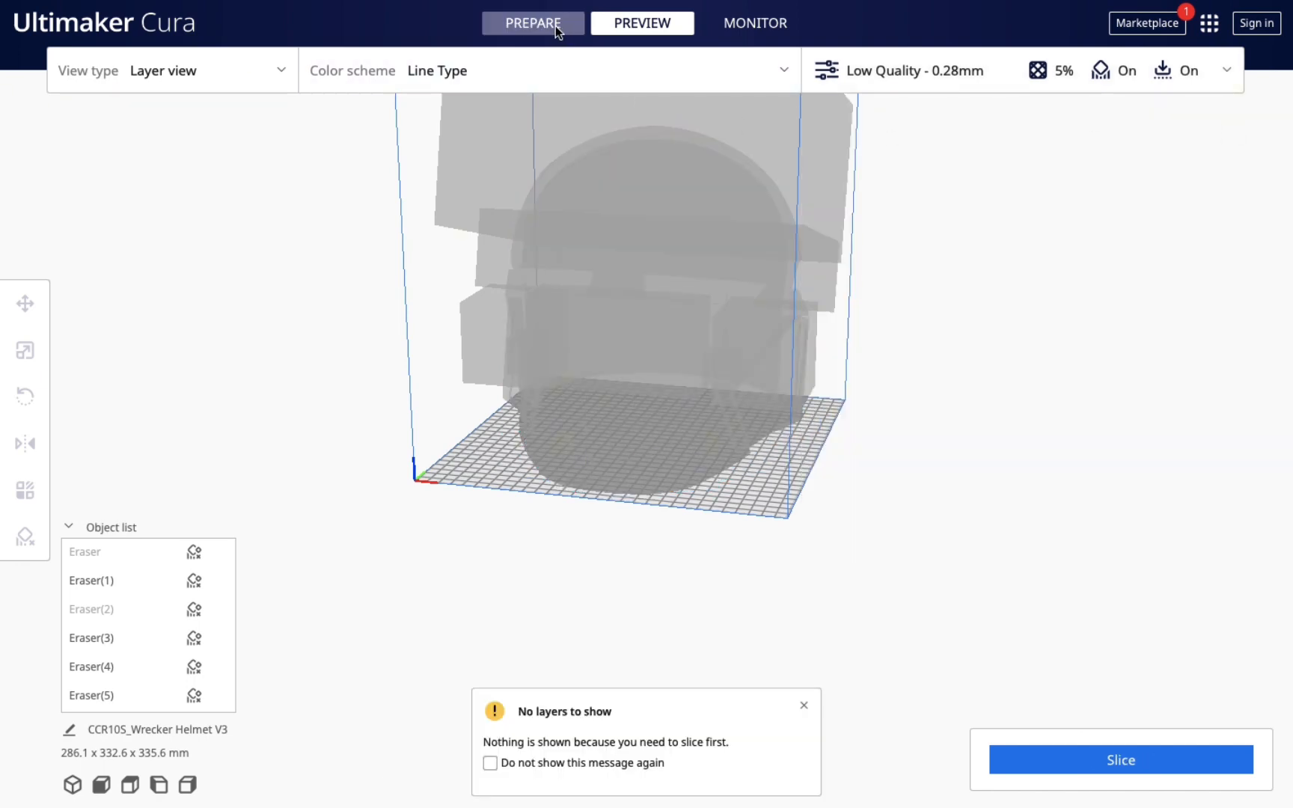
click(1123, 757)
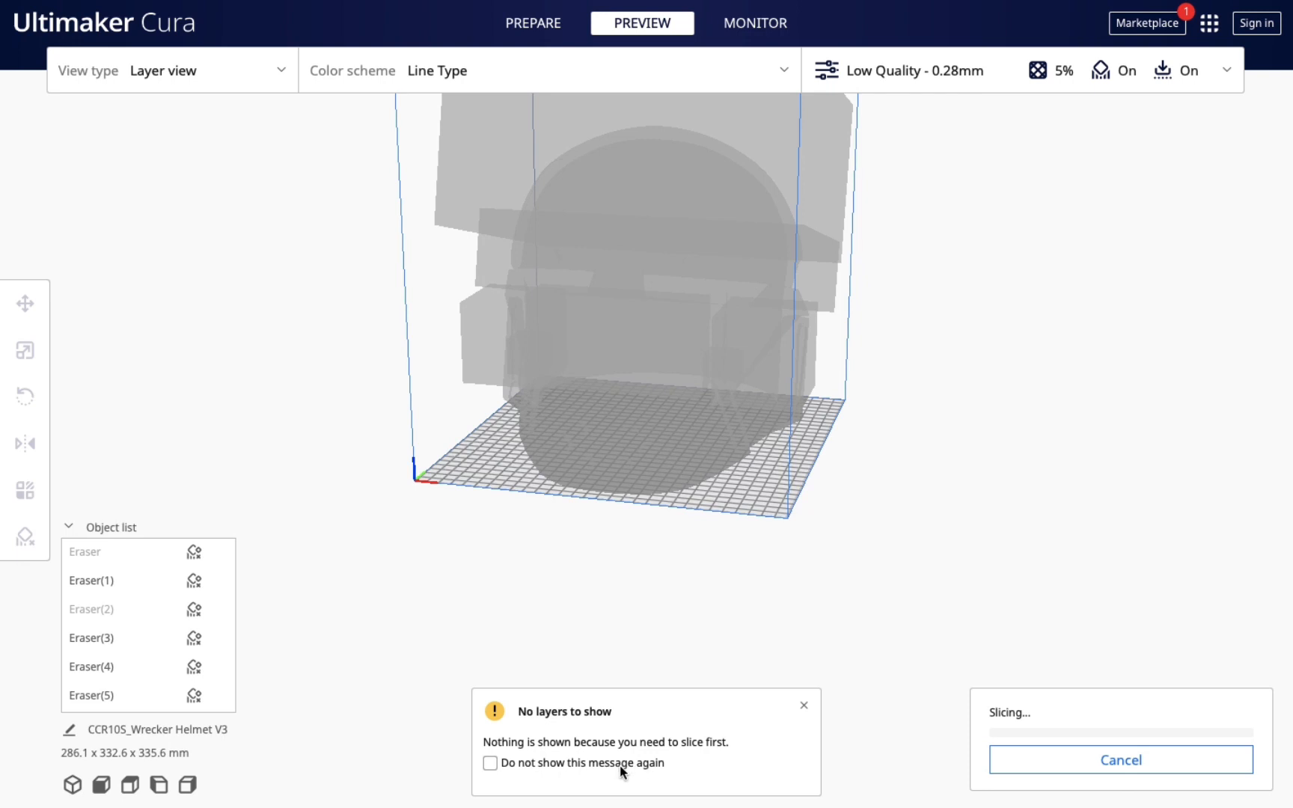
click(804, 708)
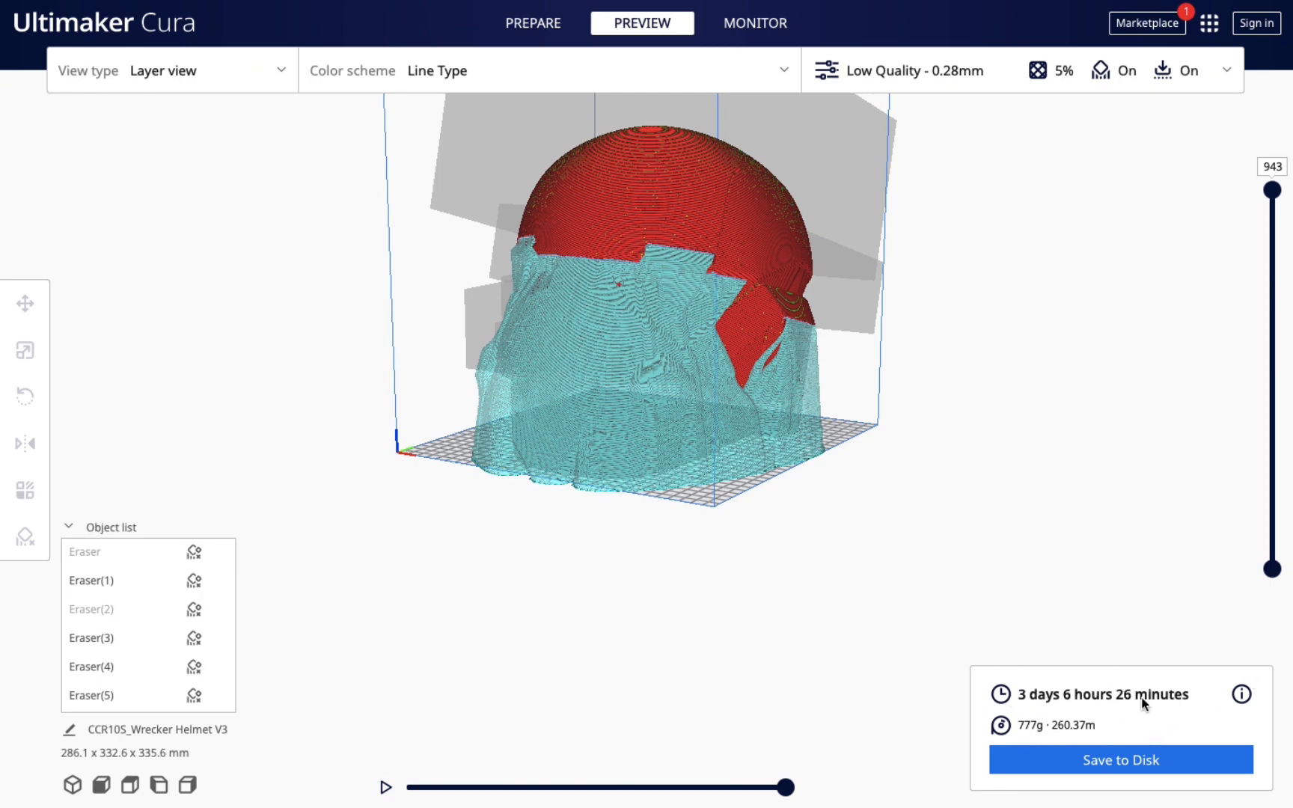
Step: Examine the tree supports around the helmet's exterior and up close at the rear panel below the band
right_drag(796, 580, 815, 582)
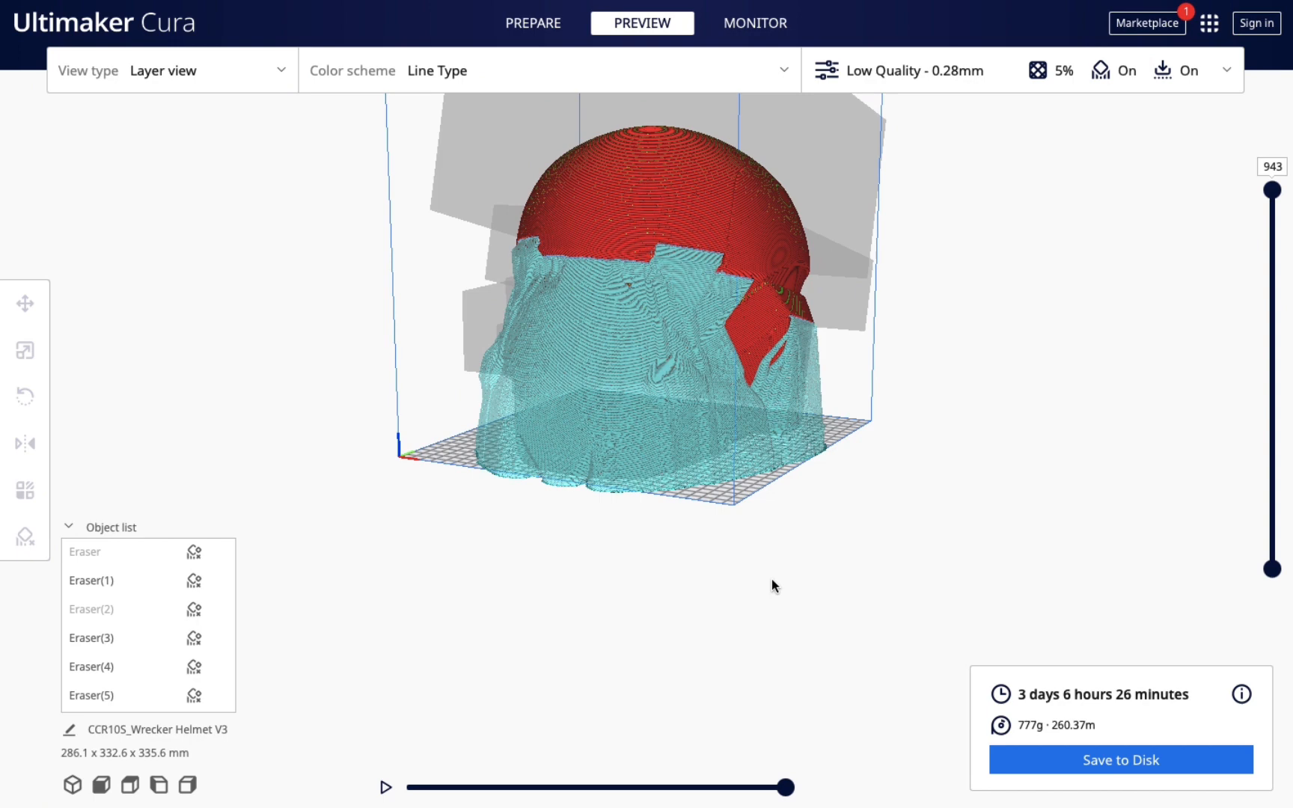
right_drag(771, 584, 526, 566)
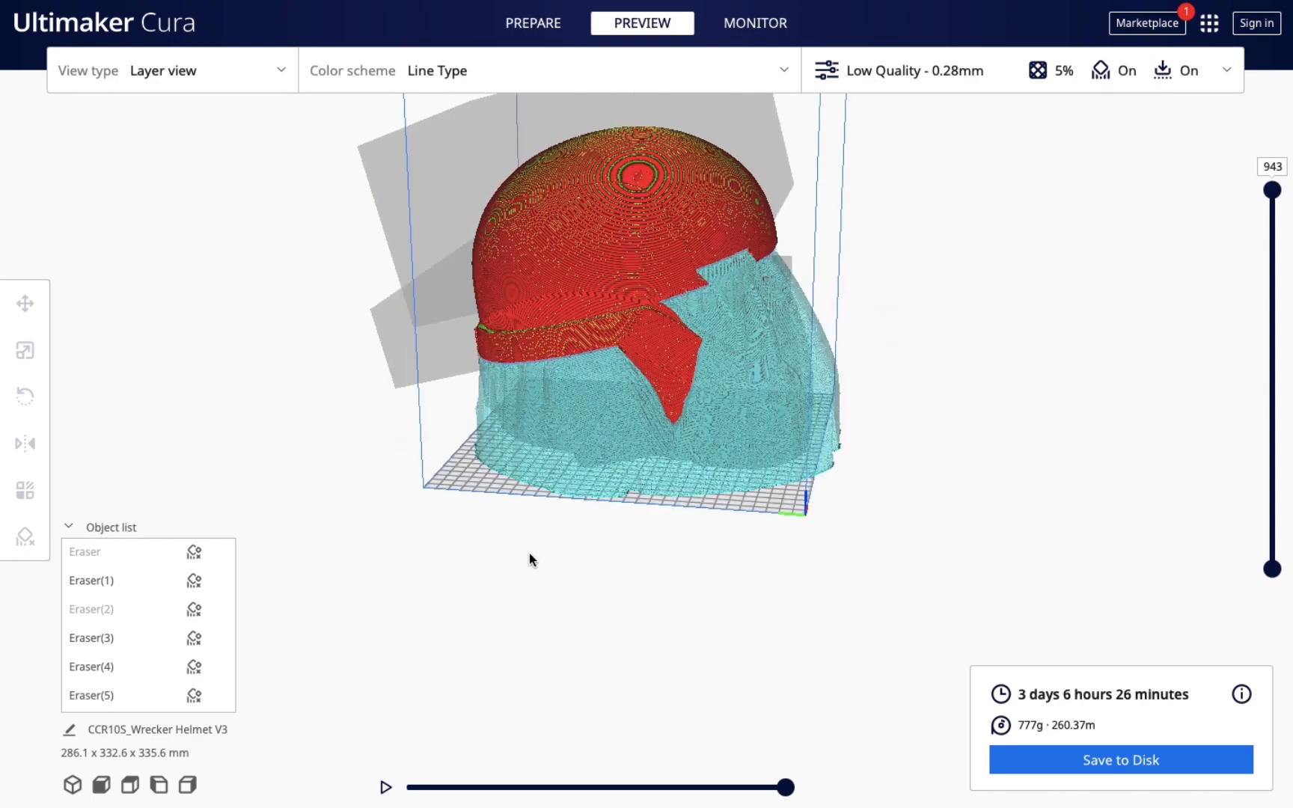
right_drag(529, 592, 480, 446)
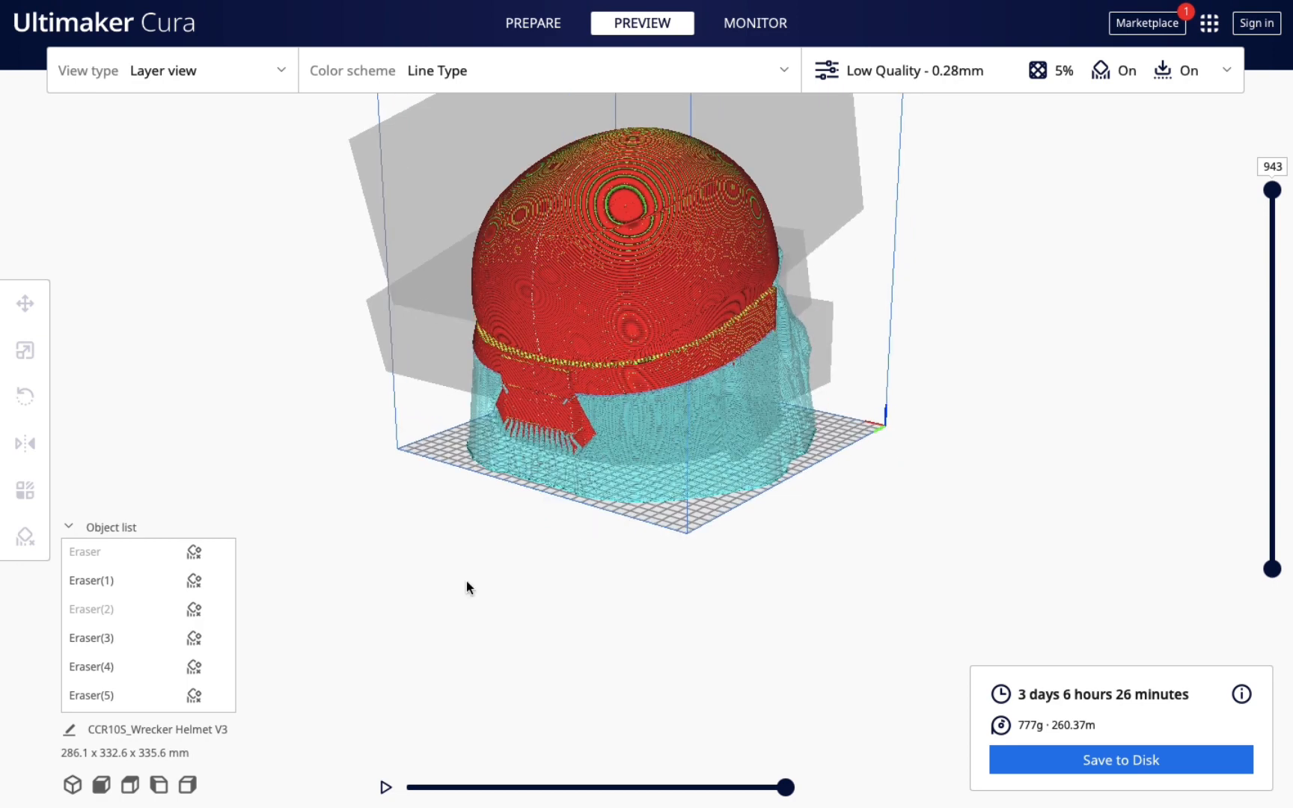
right_drag(465, 580, 626, 500)
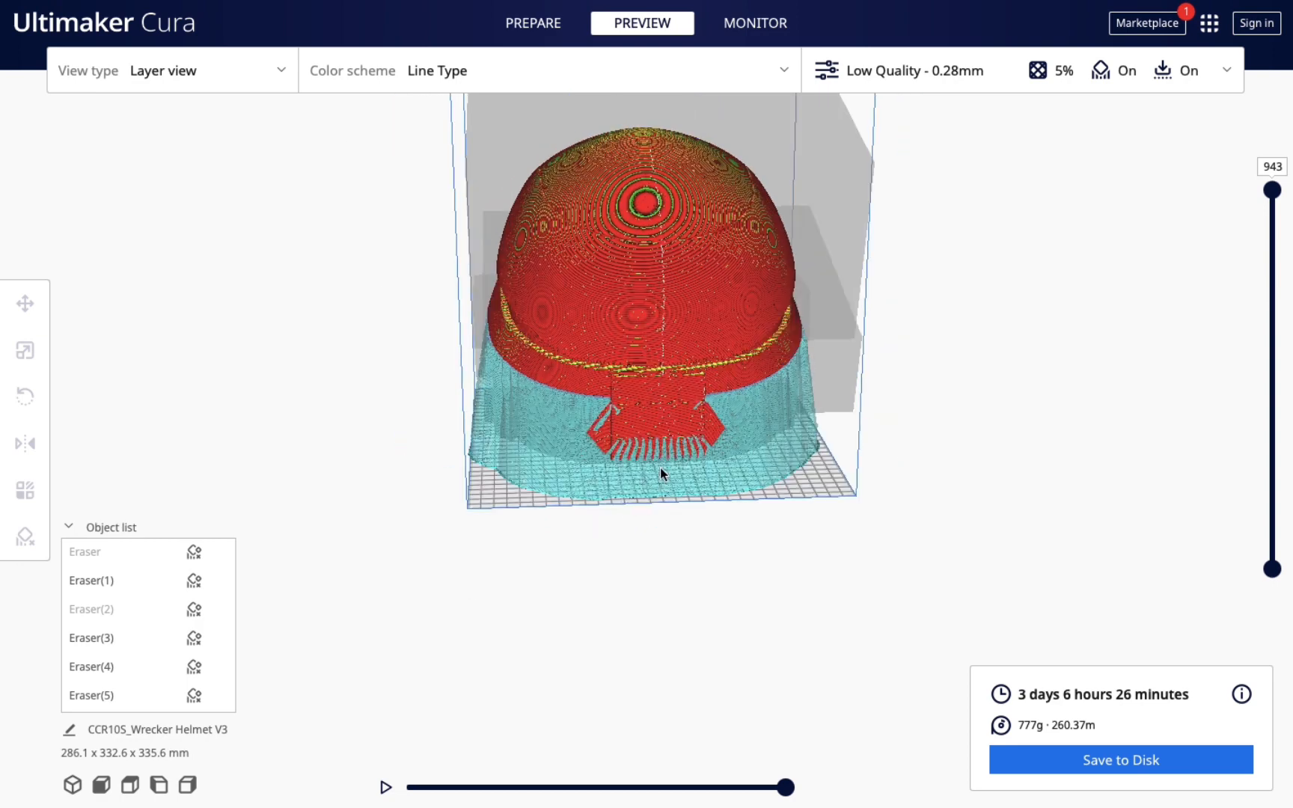
scroll(660, 468, up, 3)
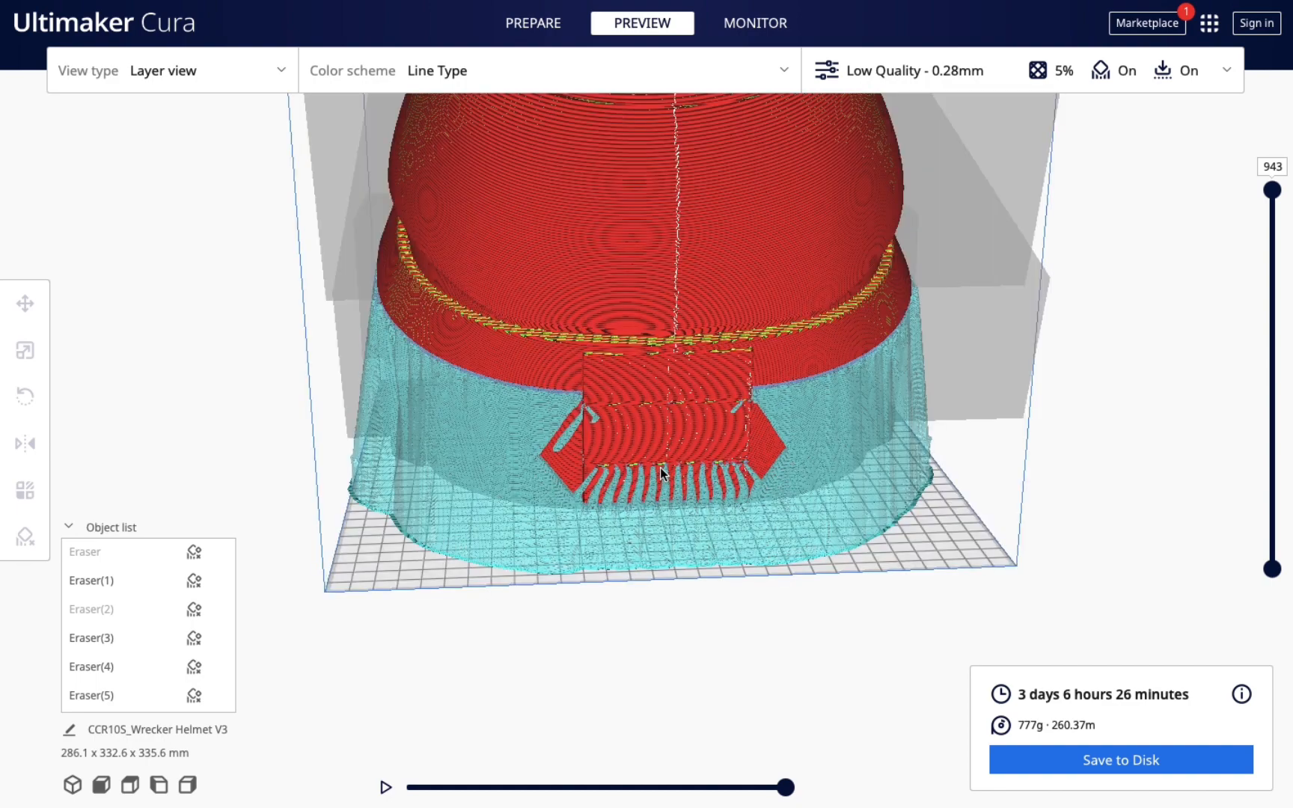
scroll(660, 468, up, 2)
scroll(660, 467, up, 3)
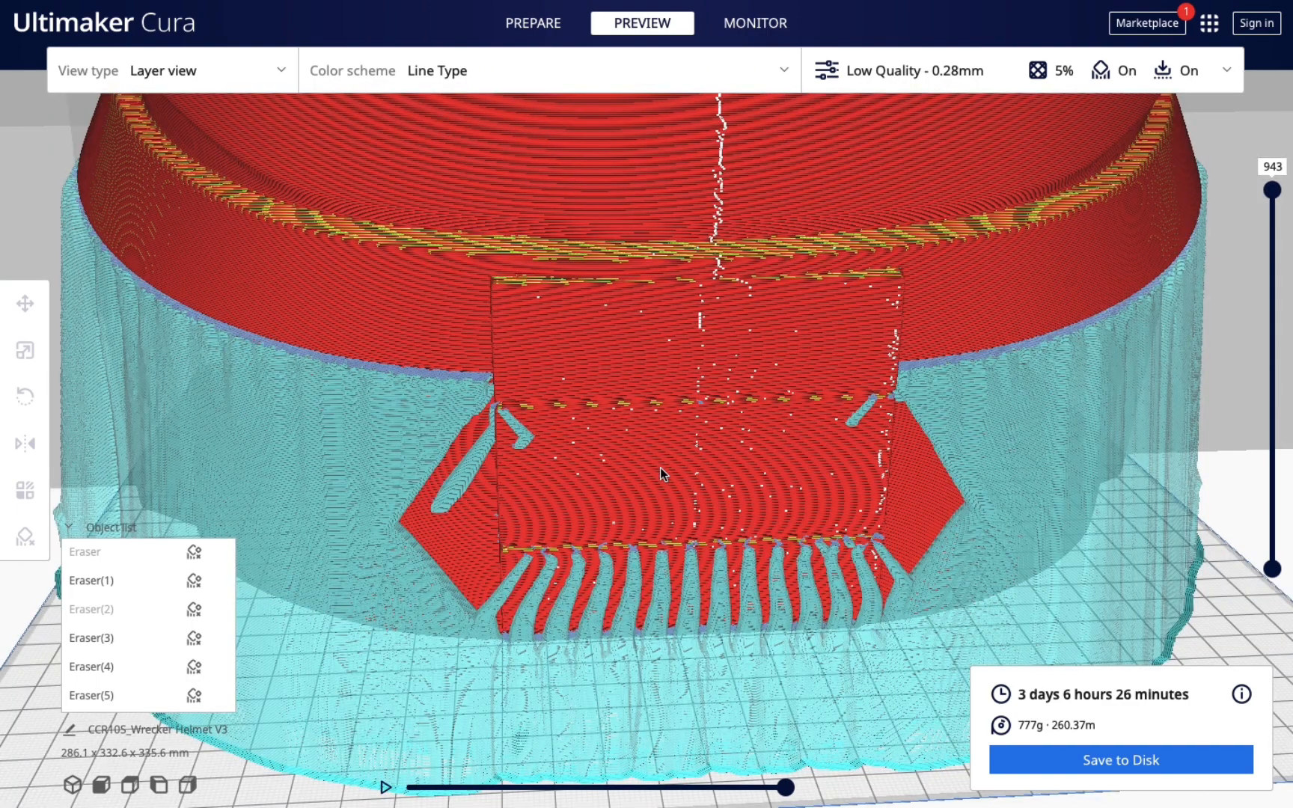
scroll(660, 468, up, 3)
scroll(660, 467, up, 3)
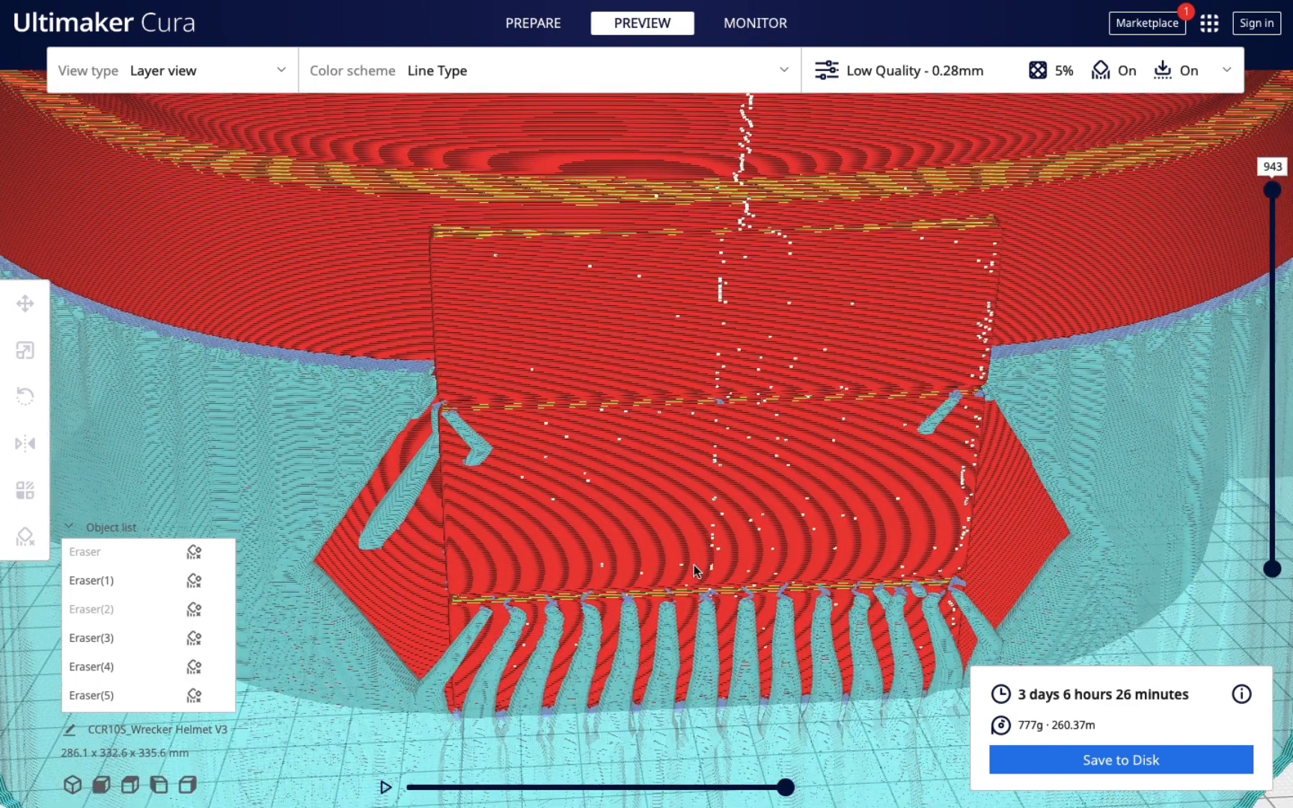
right_drag(664, 461, 661, 452)
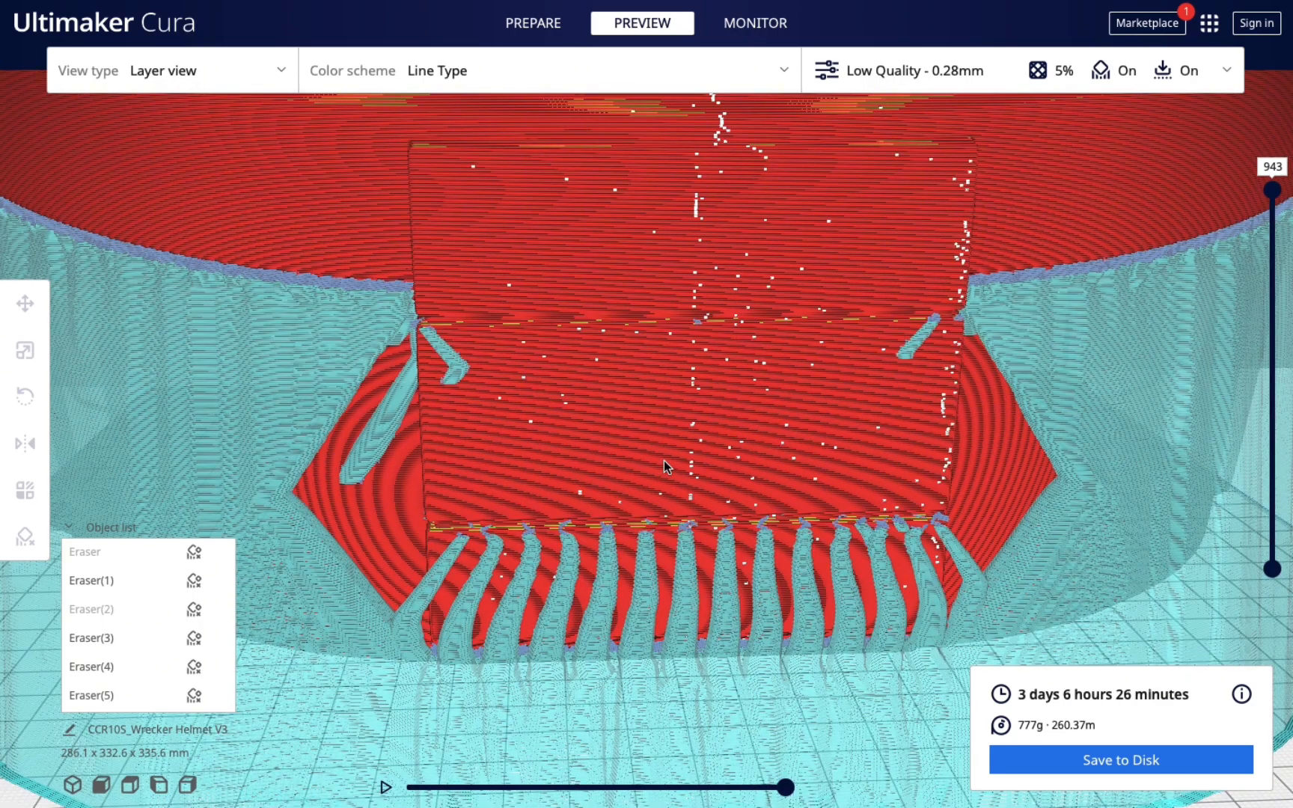
Step: Inspect the tree support branches inside the helmet shell, including where they reach the visor opening
scroll(664, 461, up, 3)
mouse_move(708, 402)
right_down()
mouse_move(595, 382)
mouse_move(696, 421)
right_up()
scroll(594, 381, up, 3)
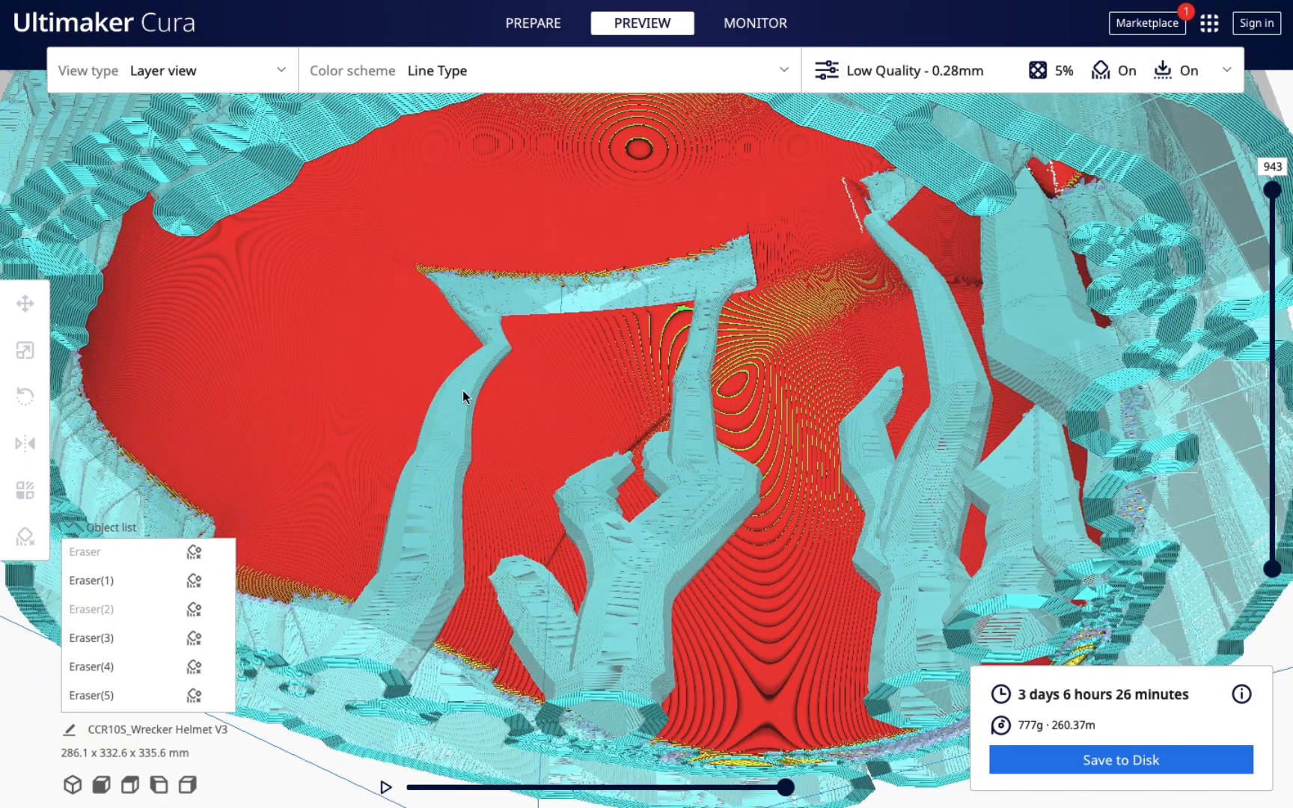
right_drag(571, 604, 634, 628)
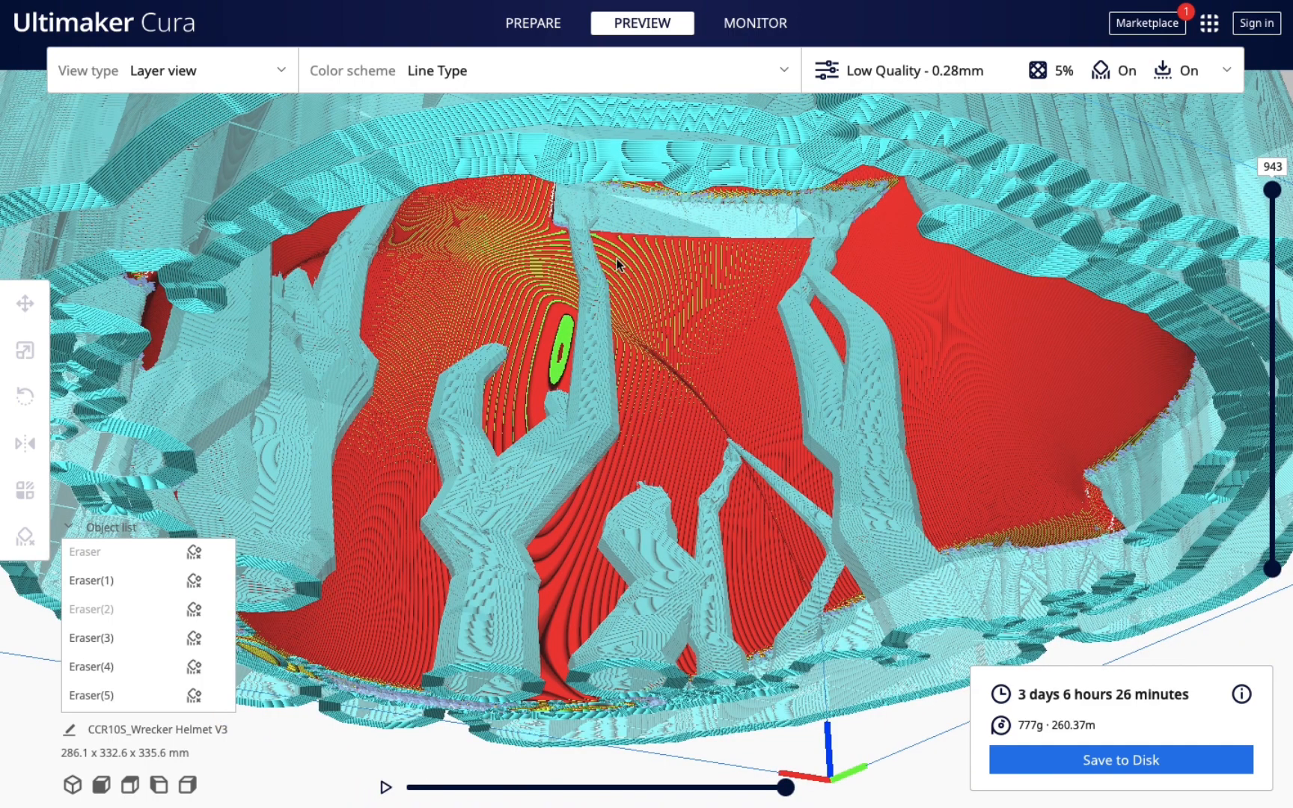
scroll(744, 616, up, 4)
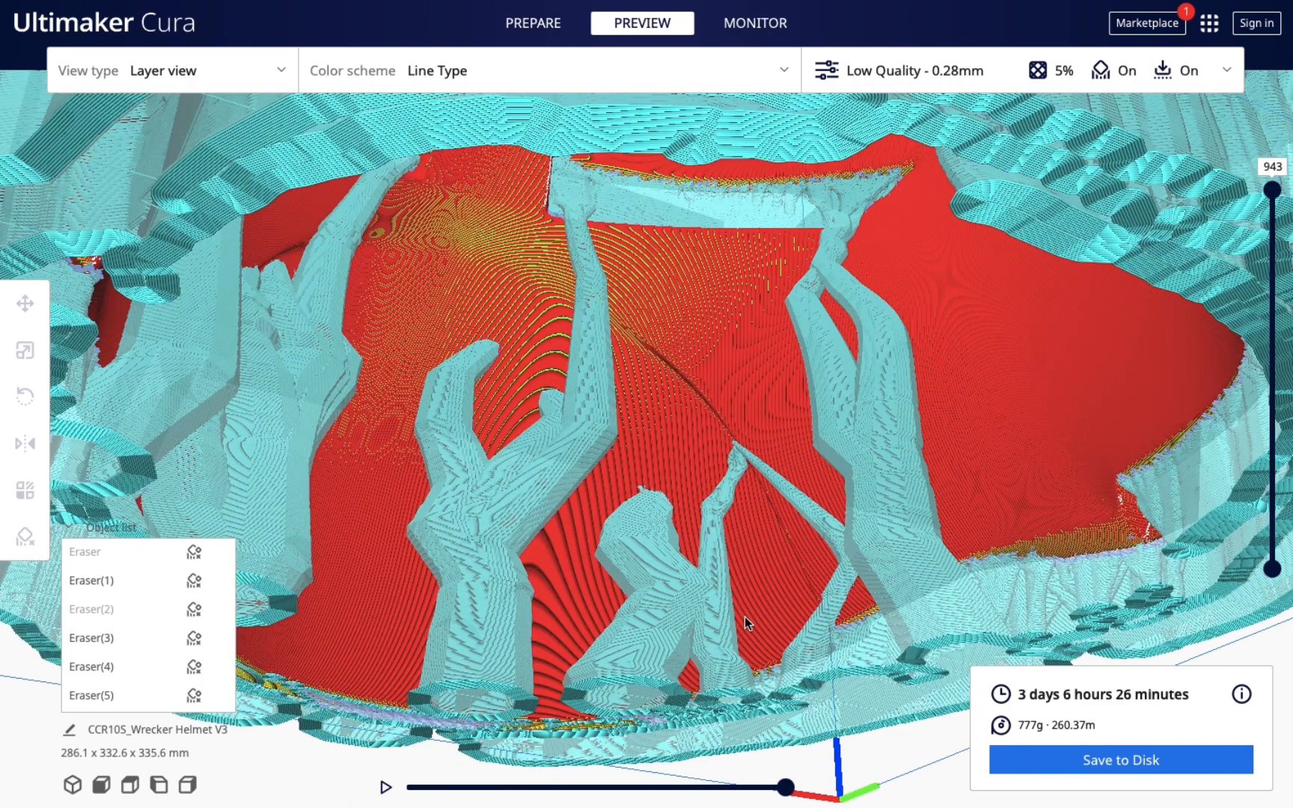
scroll(744, 617, up, 2)
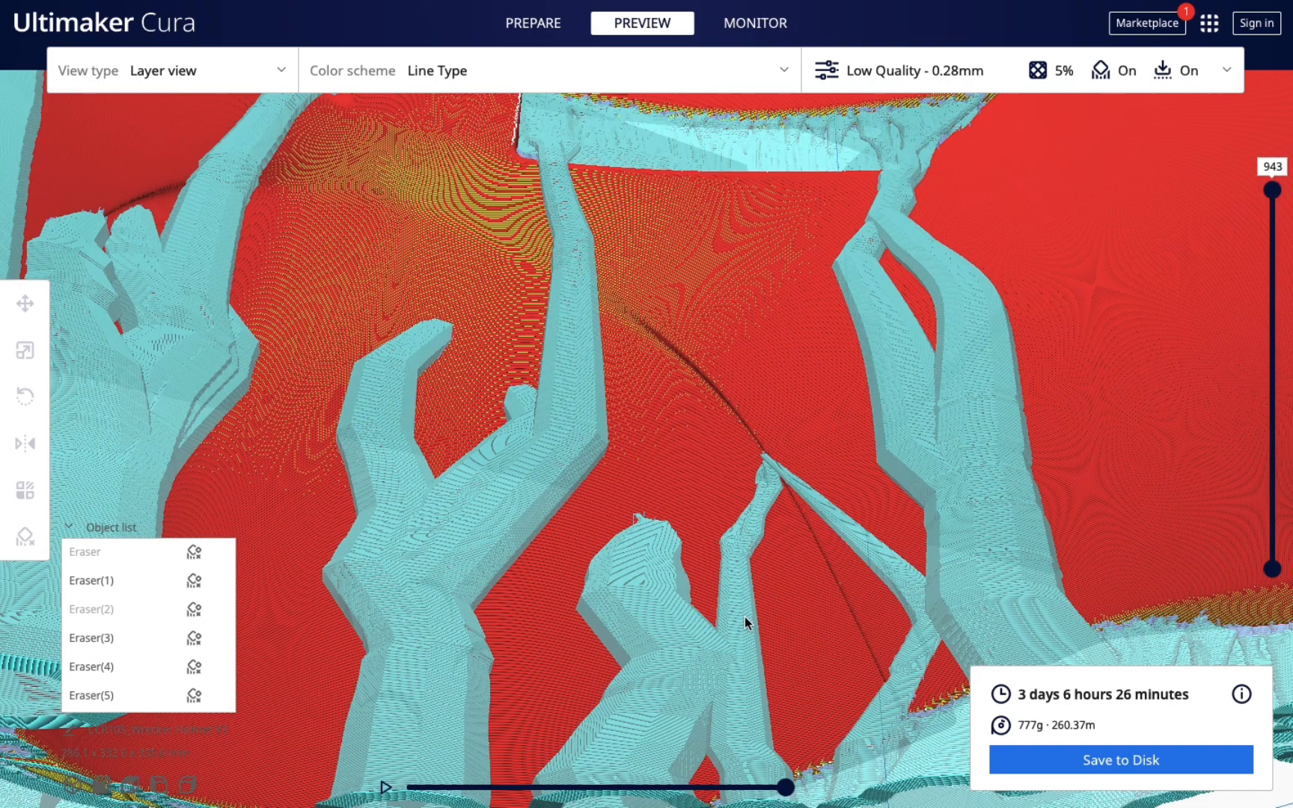
Step: Examine the tree supports inside the helmet from below up to the dome, and the support shell covering the face
scroll(745, 617, down, 5)
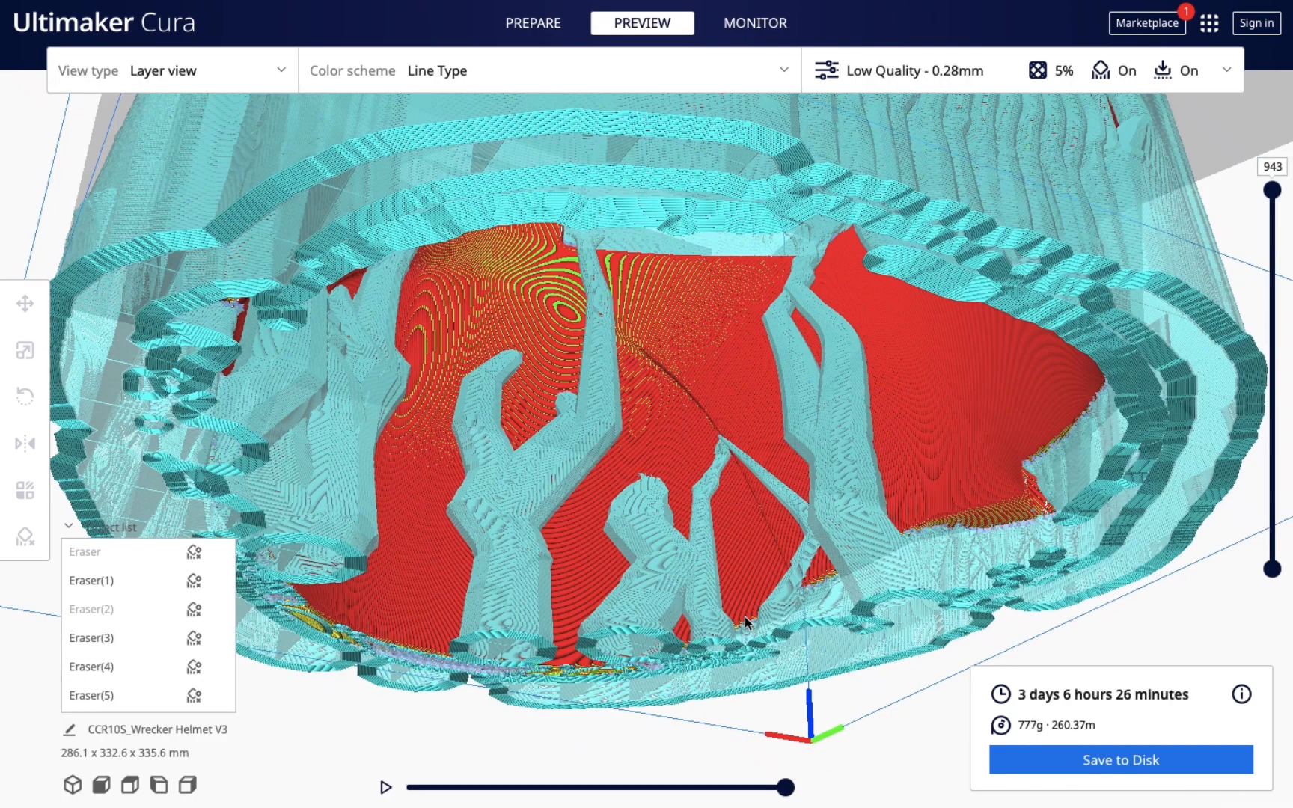
scroll(744, 617, down, 2)
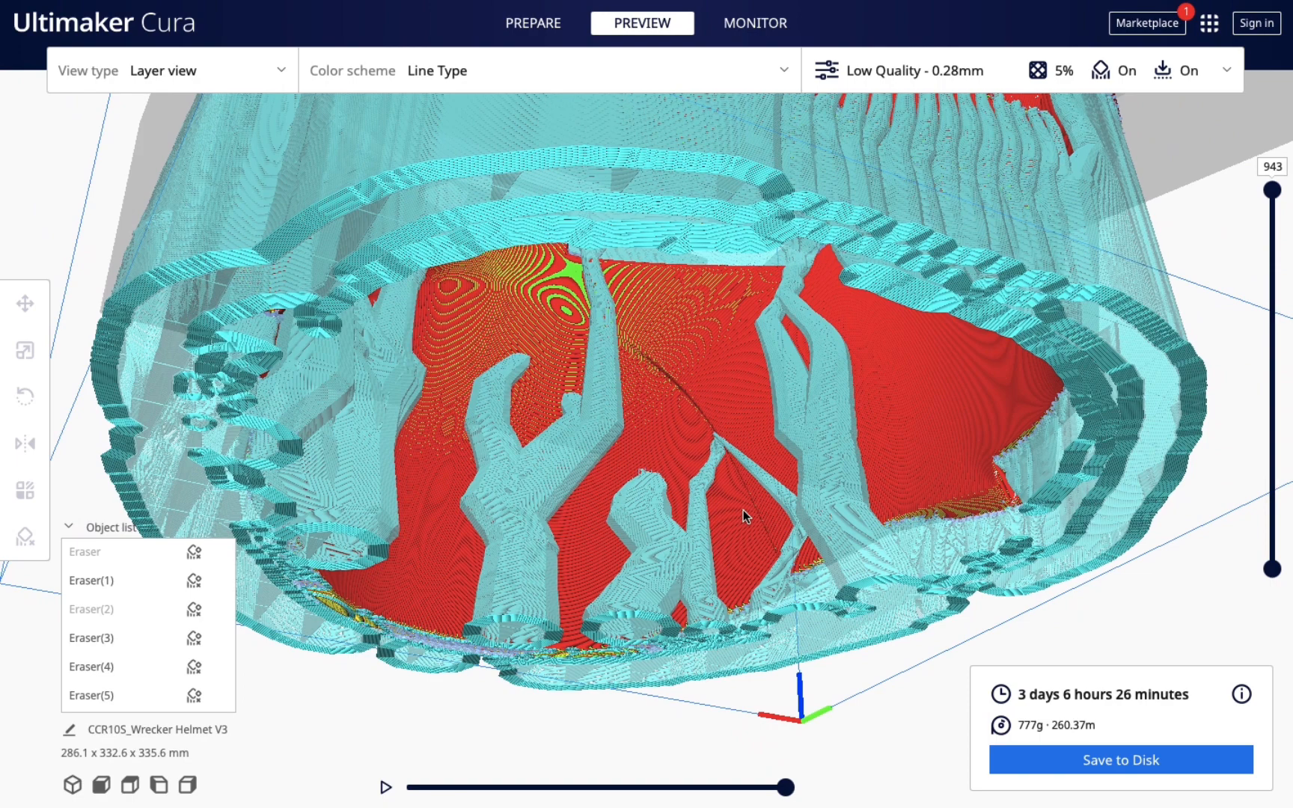
scroll(744, 508, up, 5)
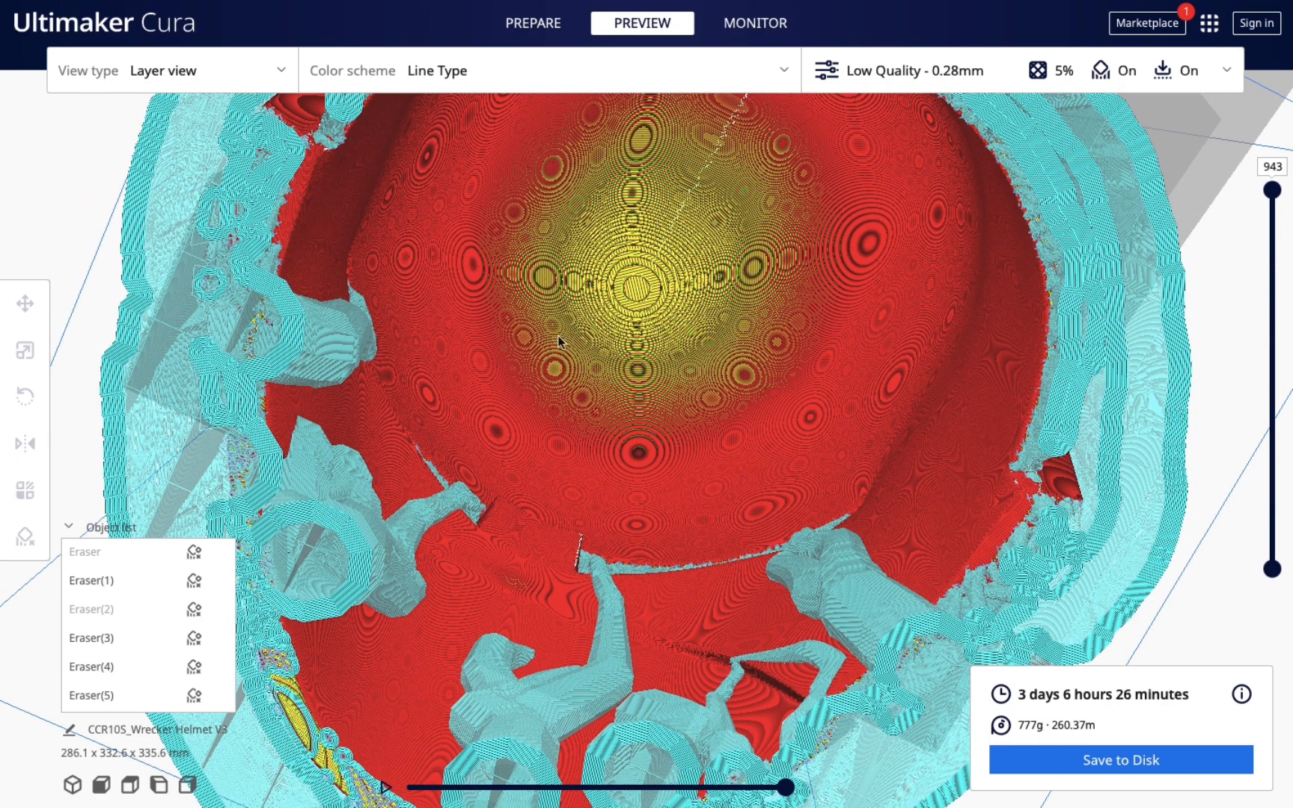
scroll(577, 428, down, 1)
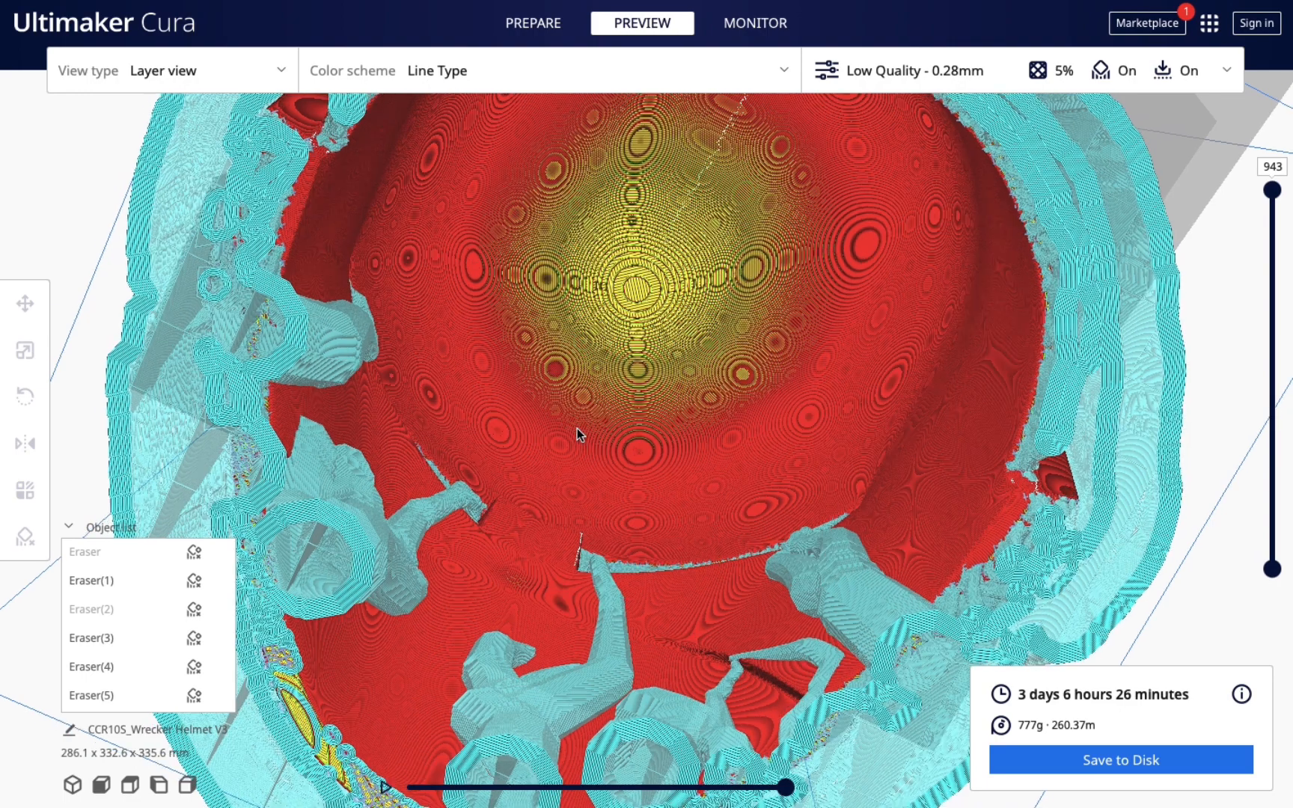
scroll(577, 428, down, 3)
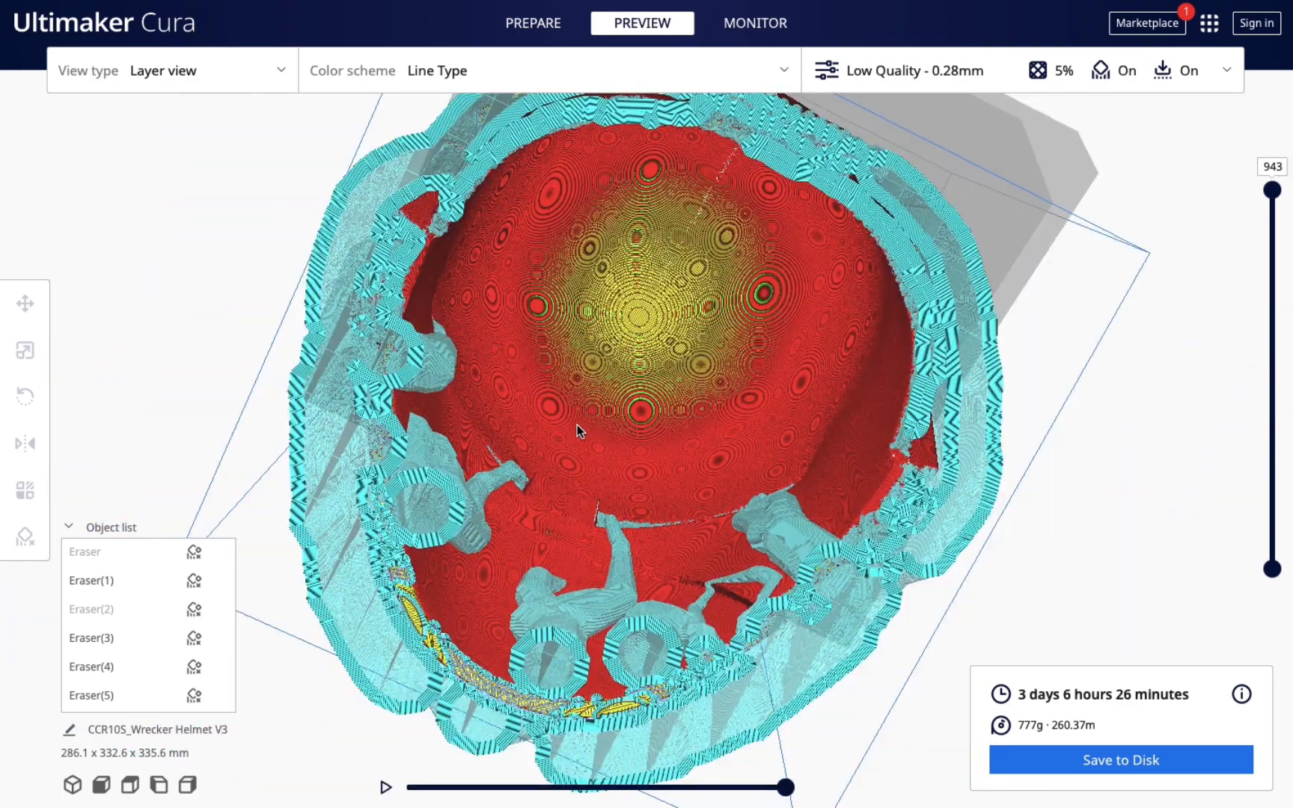
scroll(574, 330, down, 2)
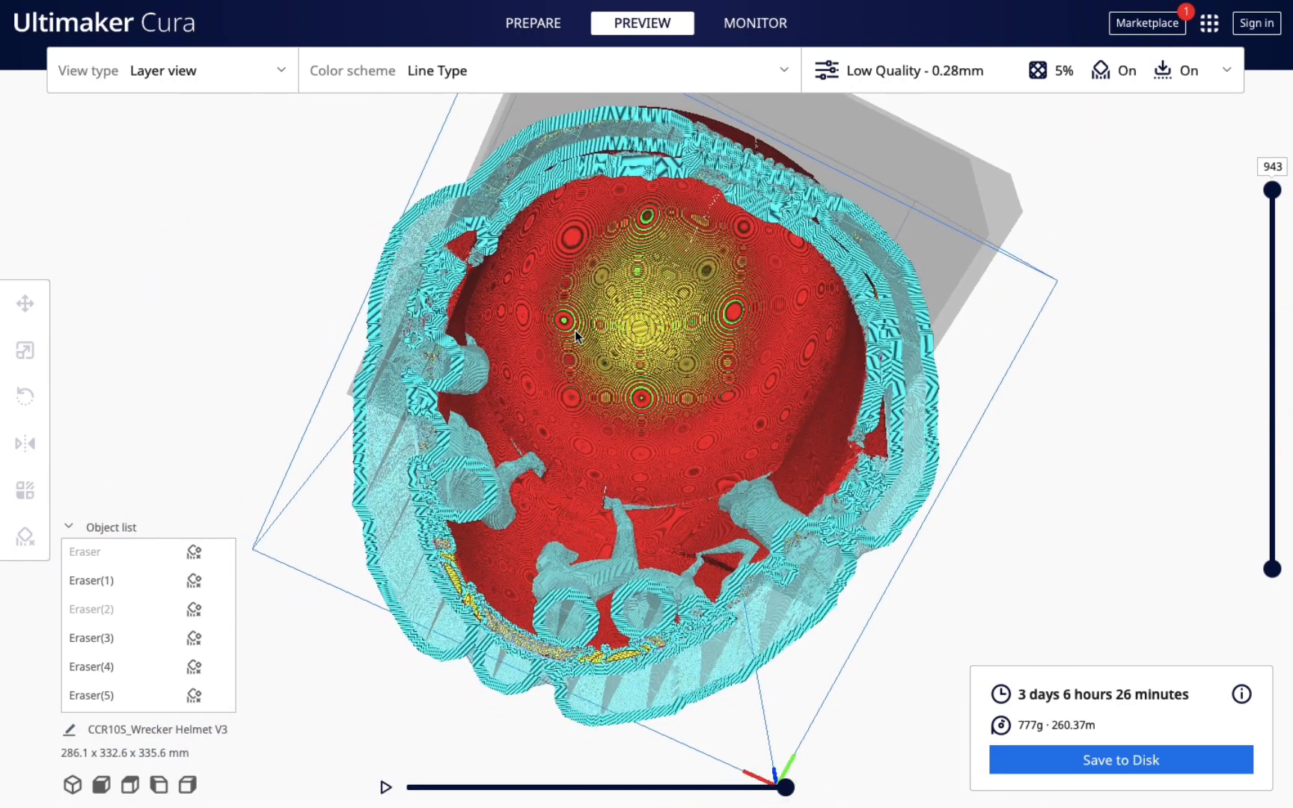
right_drag(575, 330, 605, 552)
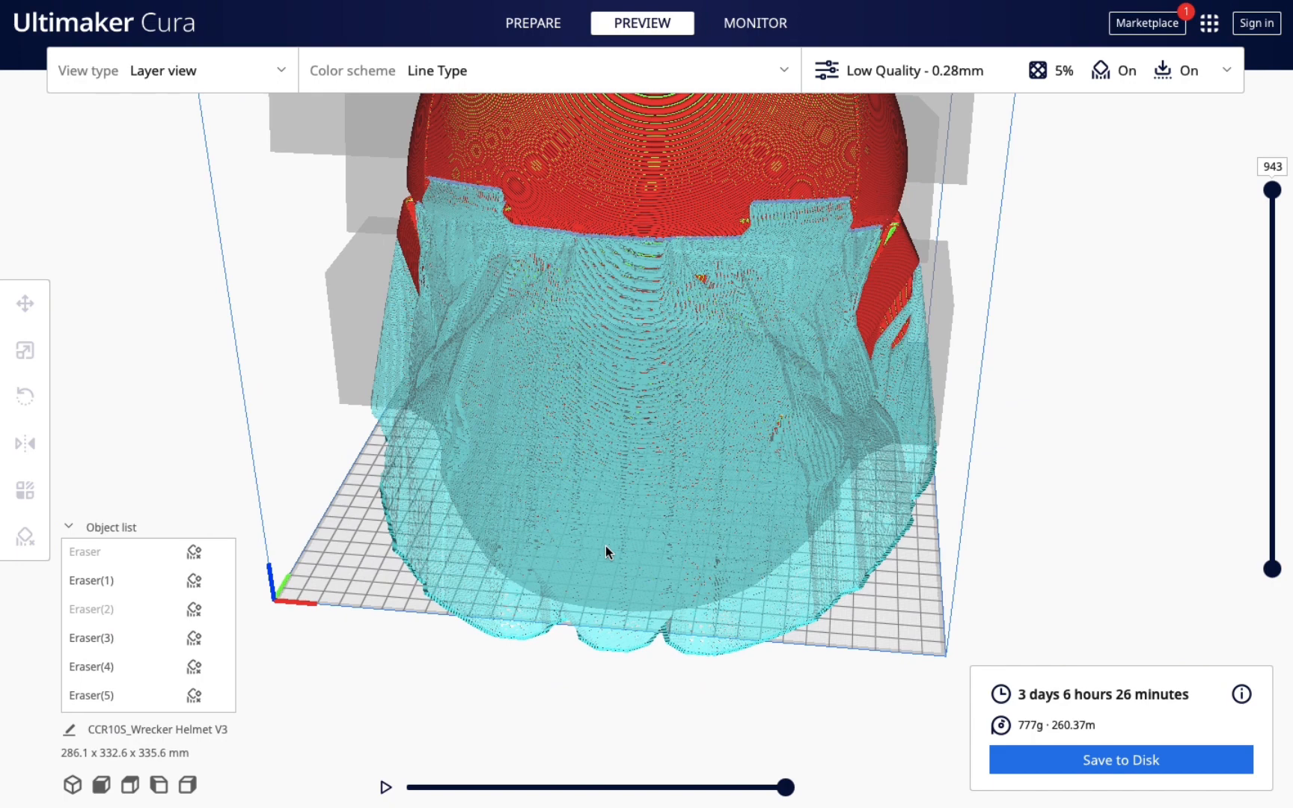
scroll(605, 546, down, 2)
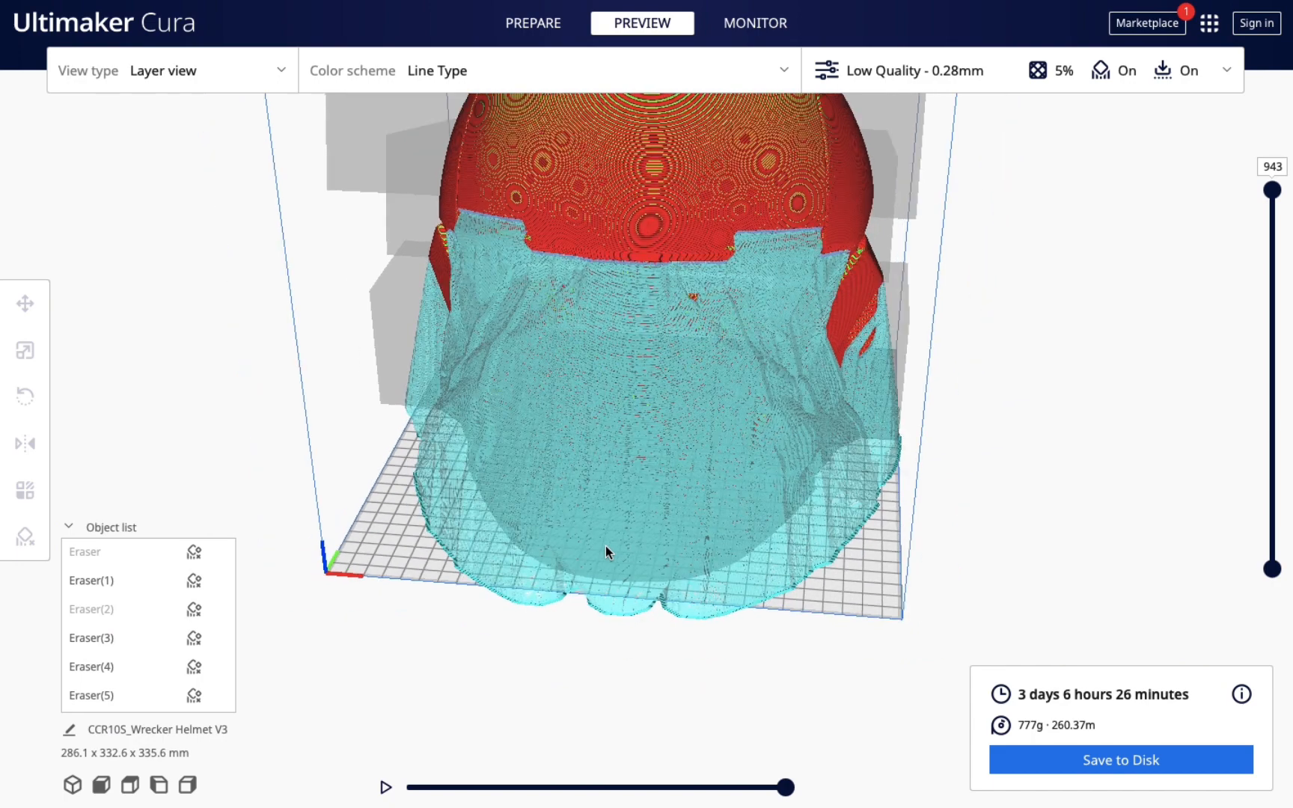
scroll(605, 547, down, 1)
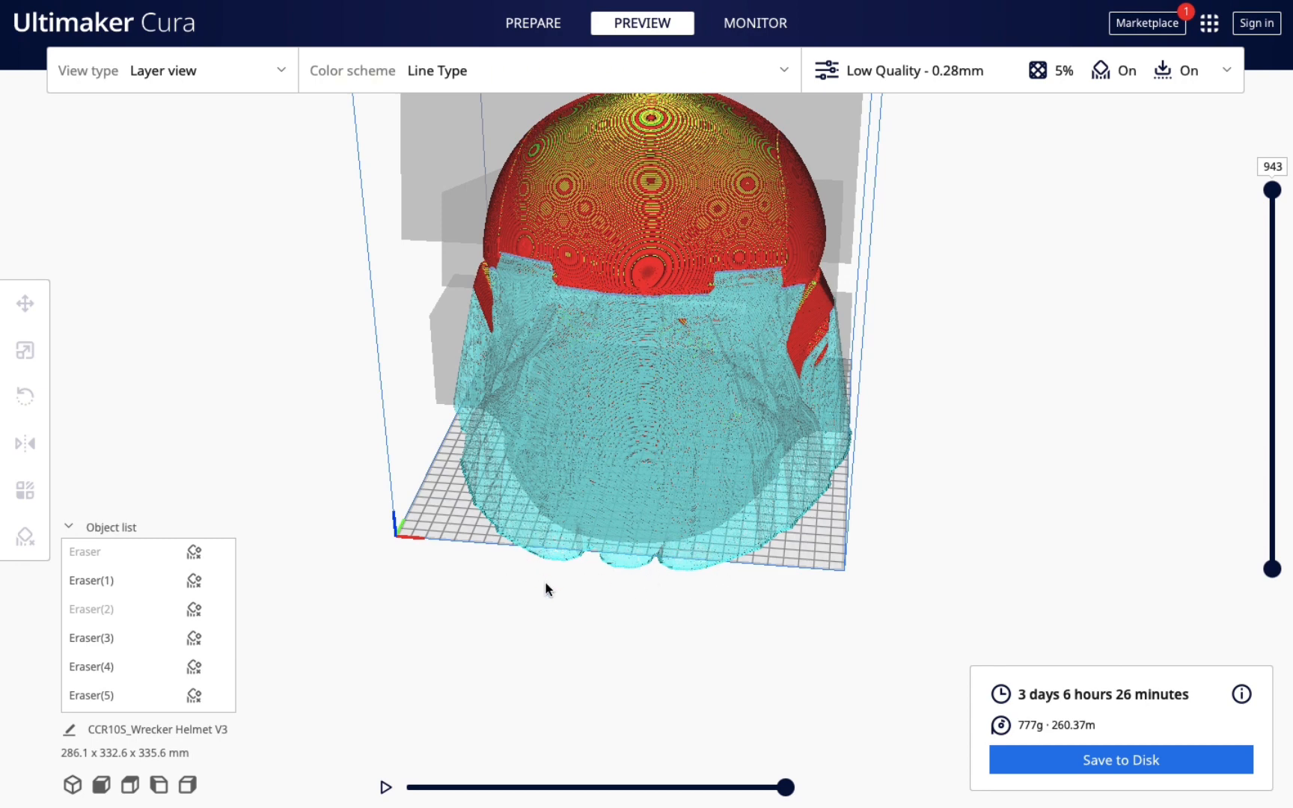
right_drag(706, 627, 701, 627)
scroll(701, 627, down, 2)
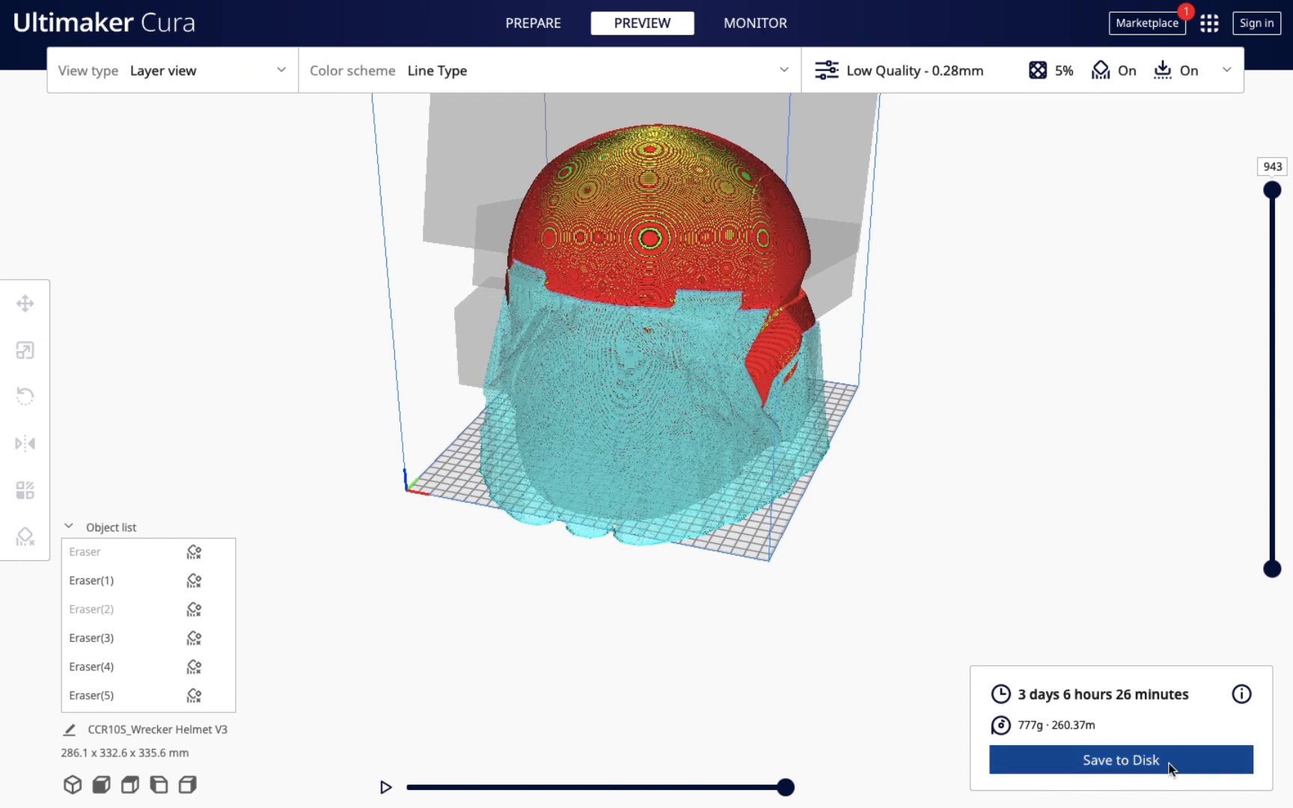
click(1232, 78)
click(1181, 277)
click(1189, 284)
click(1228, 117)
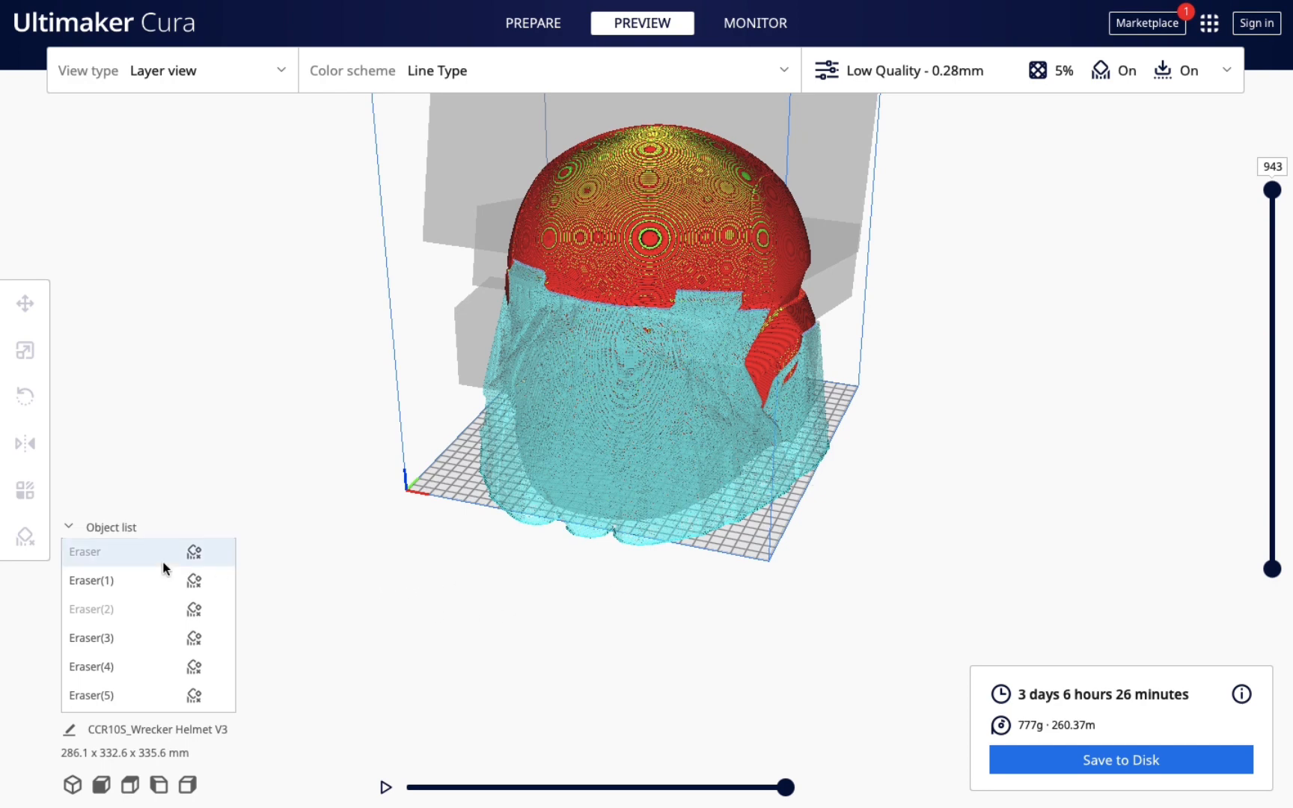
Step: Rename the print job as Wrecker3d6h777g
scroll(116, 678, down, 1)
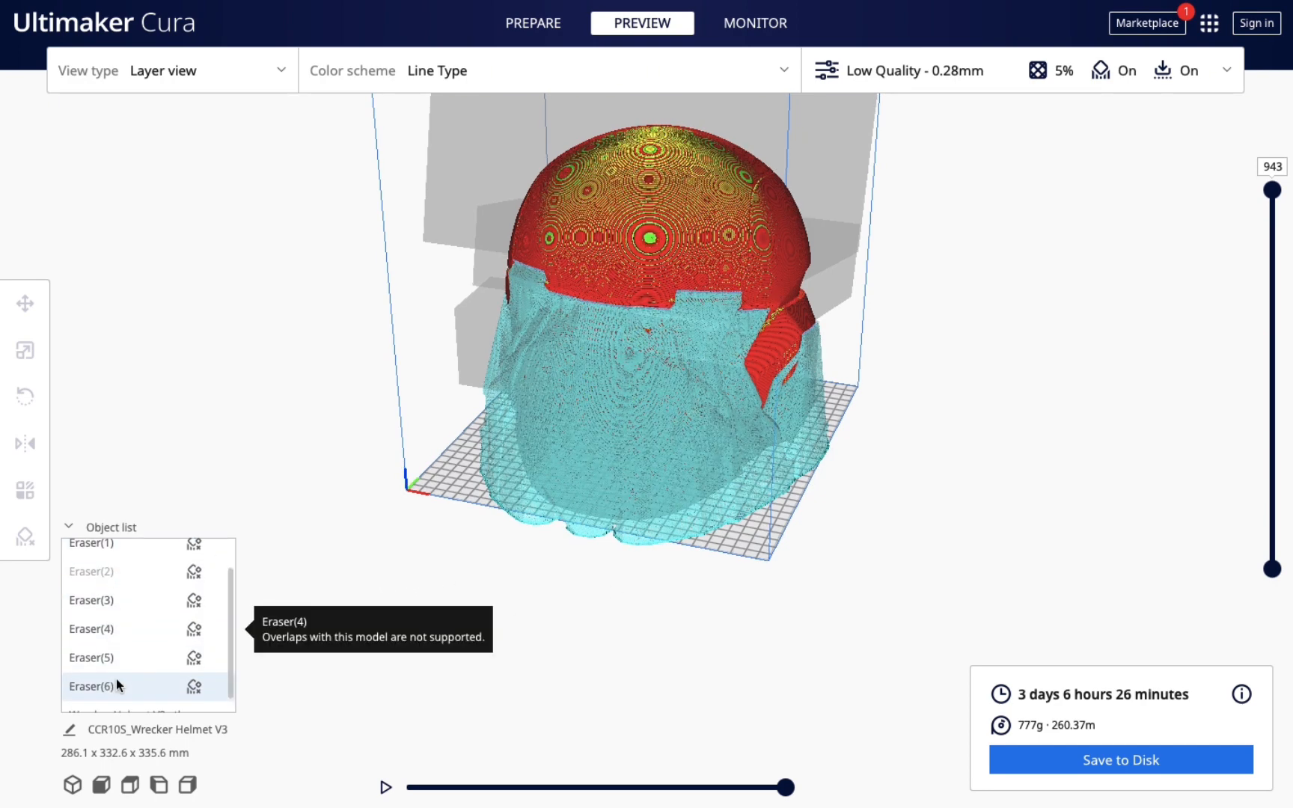
scroll(116, 678, down, 1)
click(227, 729)
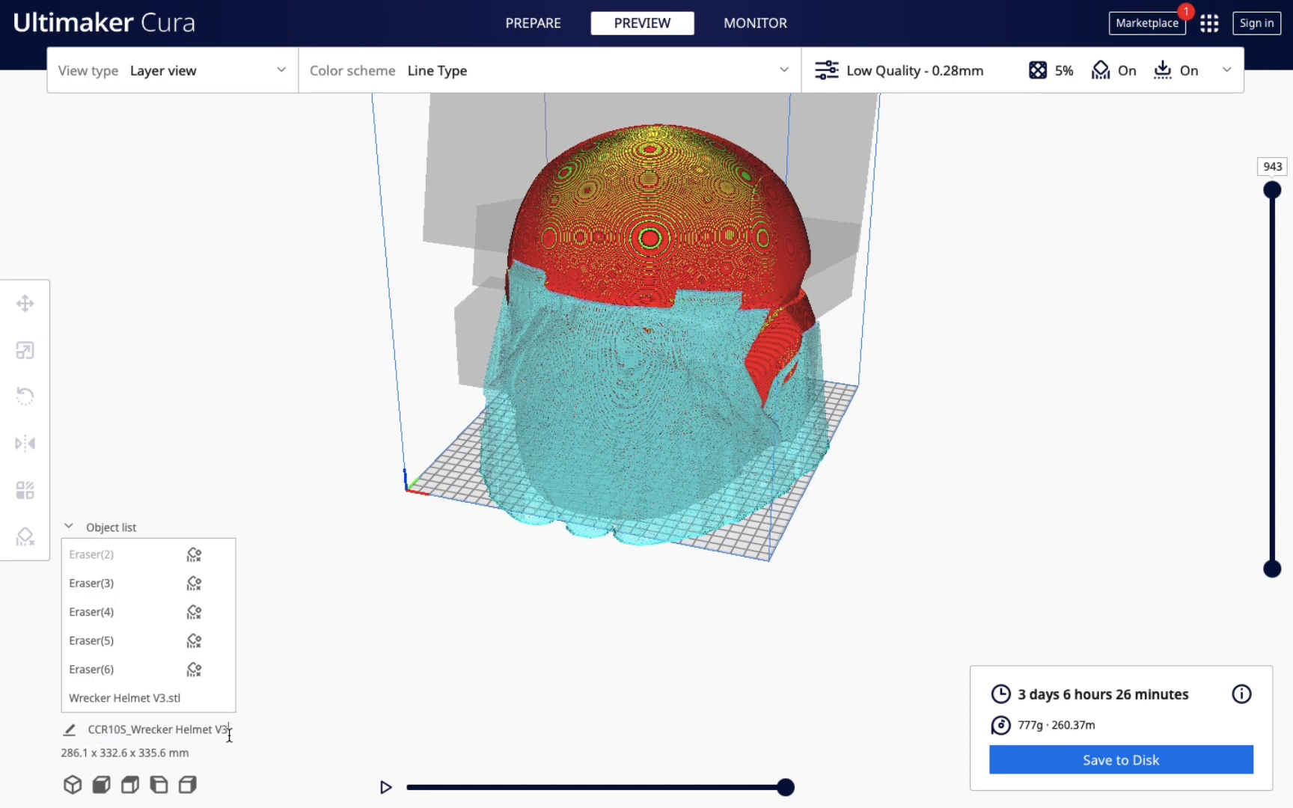
key(BackSpace)
key(BackSpace)
key(BackSpace)
key(BackSpace)
key(BackSpace)
key(BackSpace)
key(BackSpace)
key(BackSpace)
key(BackSpace)
key(BackSpace)
key(BackSpace)
key(BackSpace)
key(BackSpace)
key(BackSpace)
key(BackSpace)
key(BackSpace)
key(BackSpace)
key(BackSpace)
key(BackSpace)
key(BackSpace)
key(BackSpace)
key(BackSpace)
key(BackSpace)
key(BackSpace)
text(Wrecker3d6h777g)
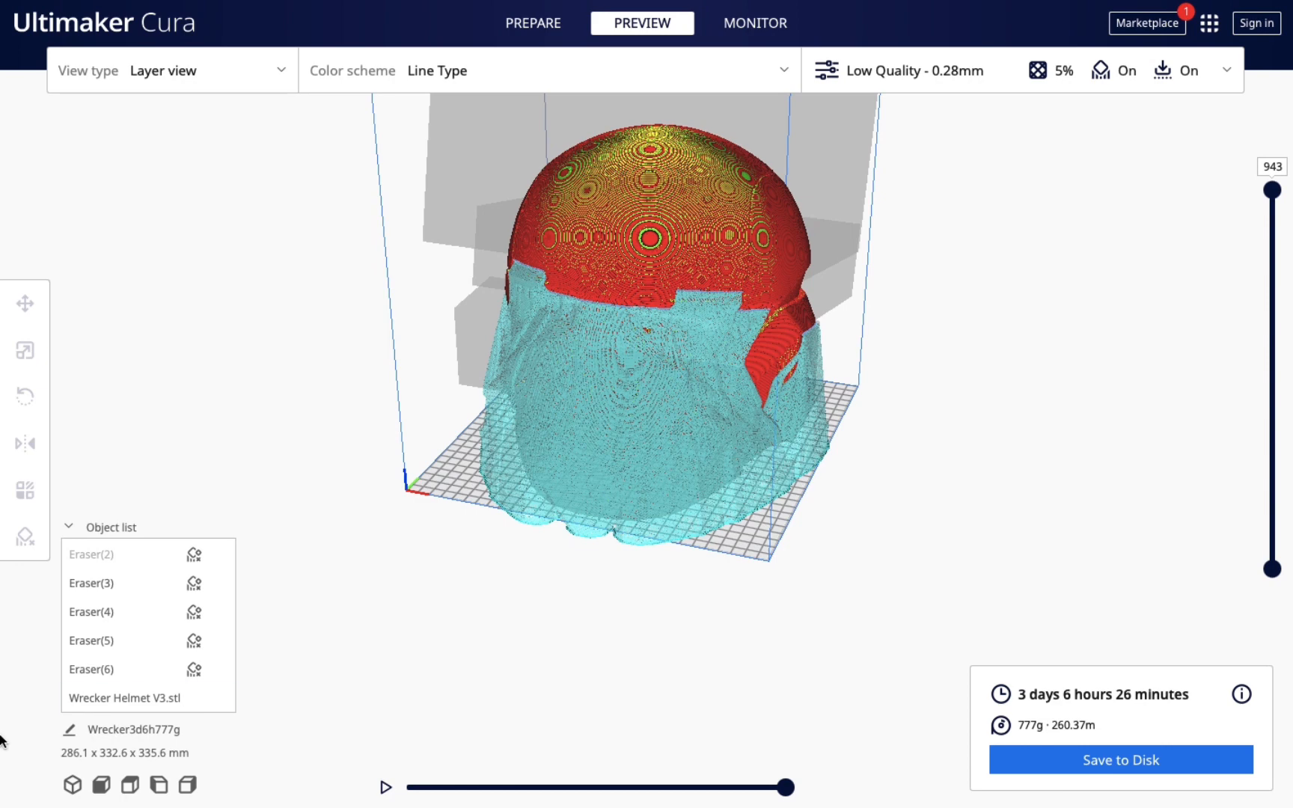
right_drag(709, 556, 520, 481)
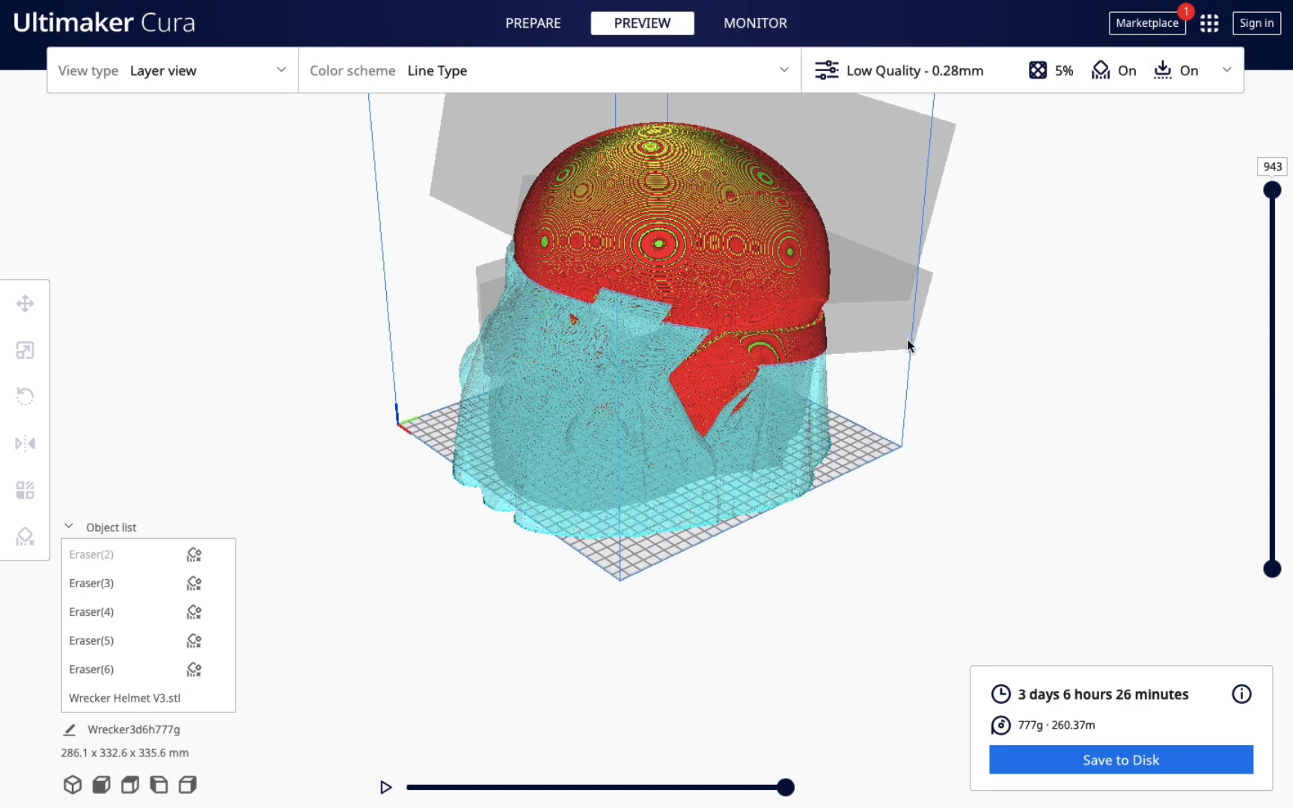